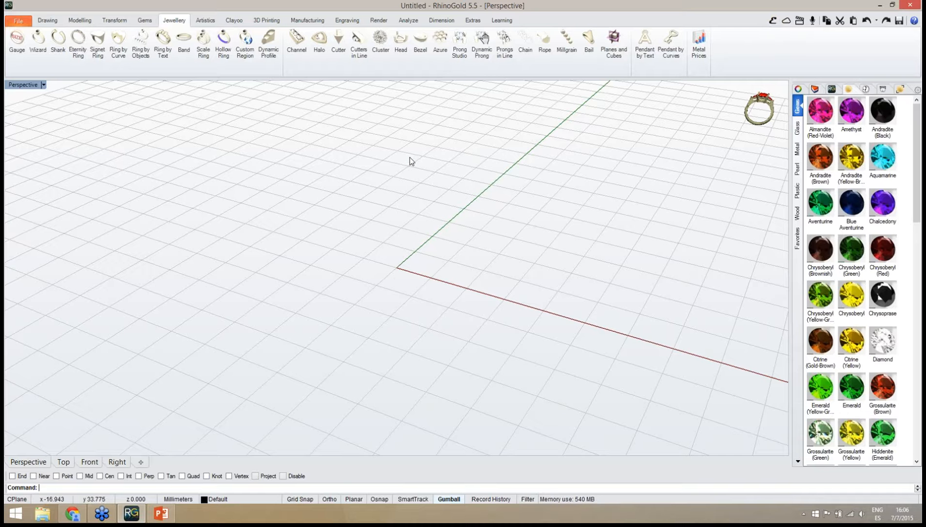
Start a new ring shank with the Shank tool.
right_drag(296, 234, 390, 243)
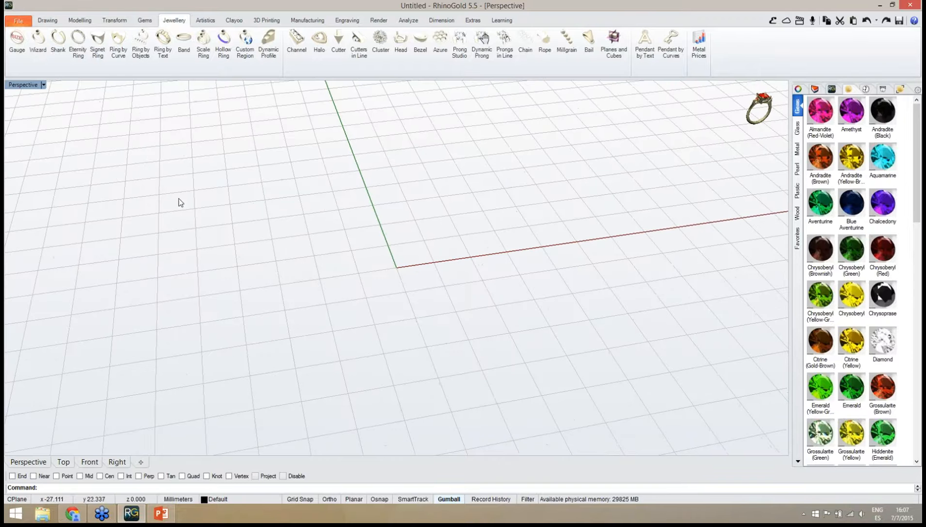
click(61, 64)
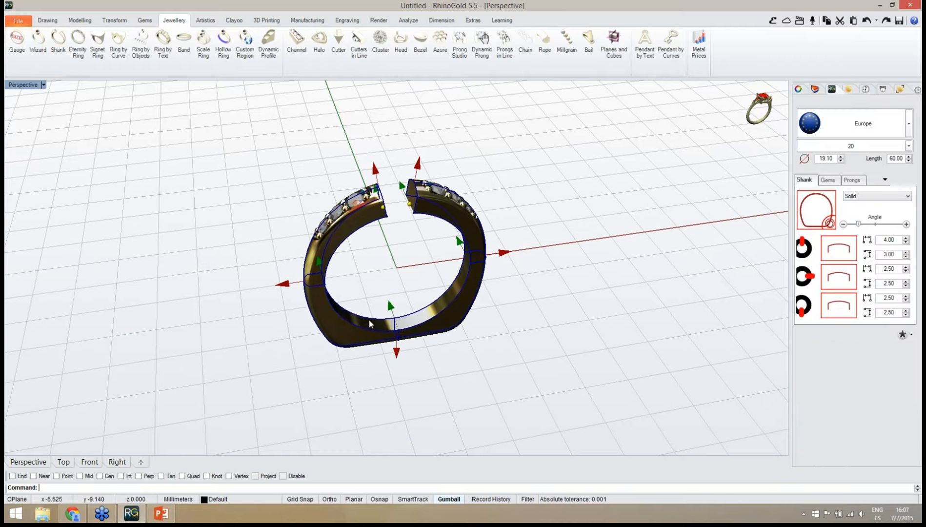
mouse_move(382, 271)
right_down()
mouse_move(428, 255)
mouse_move(394, 284)
mouse_move(380, 280)
mouse_move(405, 254)
mouse_move(382, 259)
mouse_move(391, 279)
right_up()
scroll(423, 266, up, 4)
scroll(406, 277, down, 1)
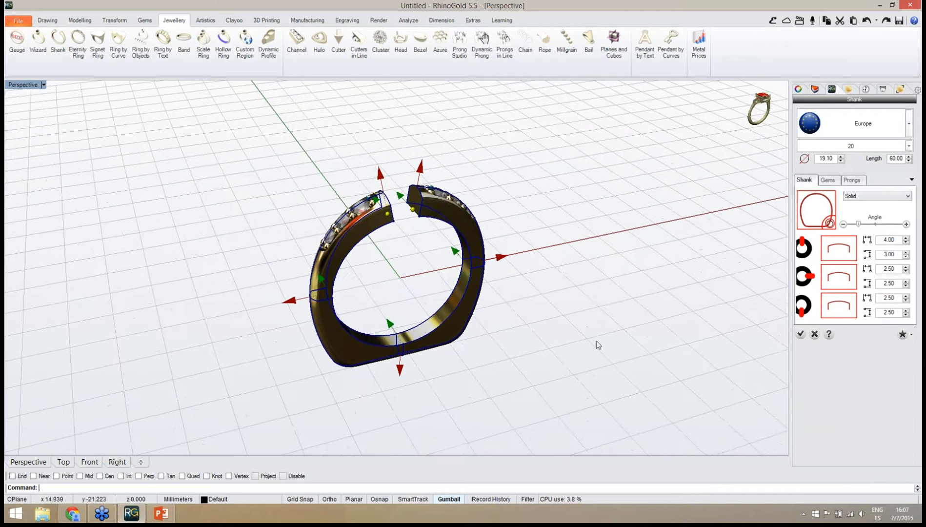
Set the shank's outline to curve 007 and check the resulting ring shape.
click(816, 217)
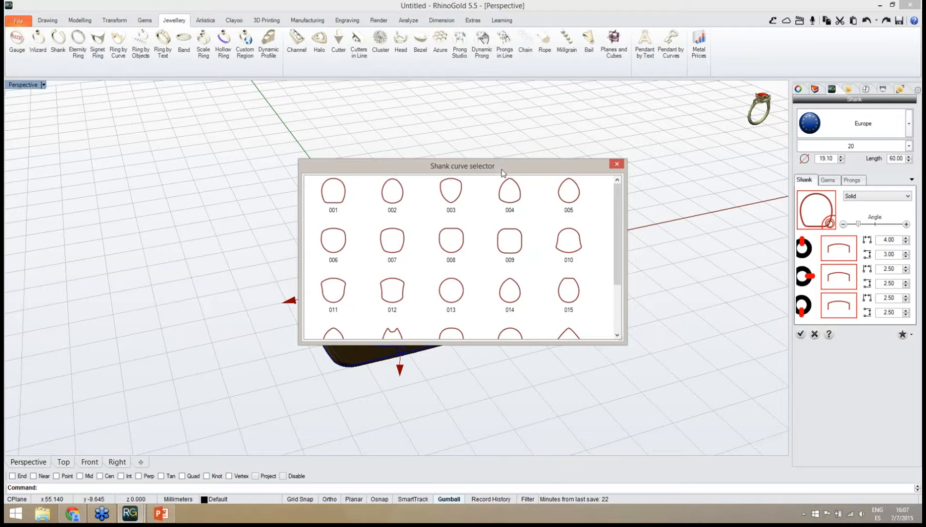
drag(502, 172, 652, 102)
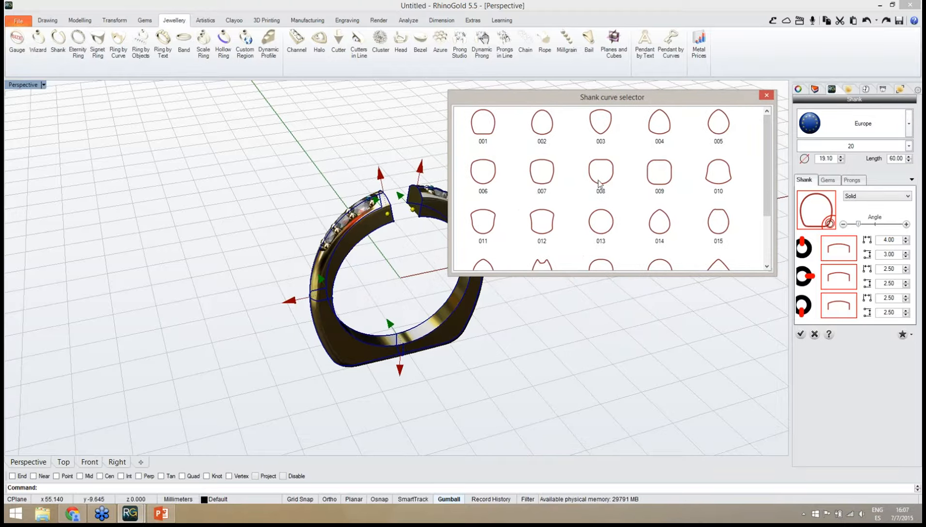
click(541, 172)
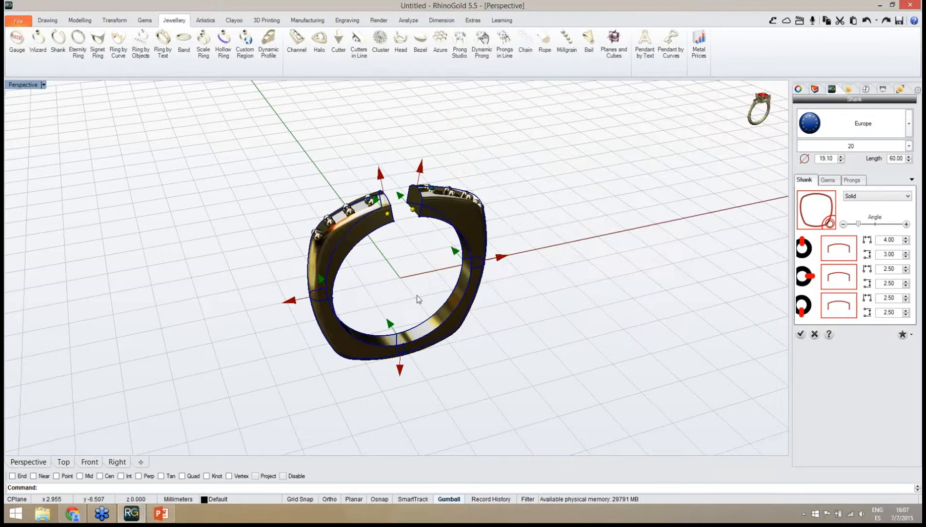
right_drag(399, 292, 394, 266)
scroll(394, 263, up, 2)
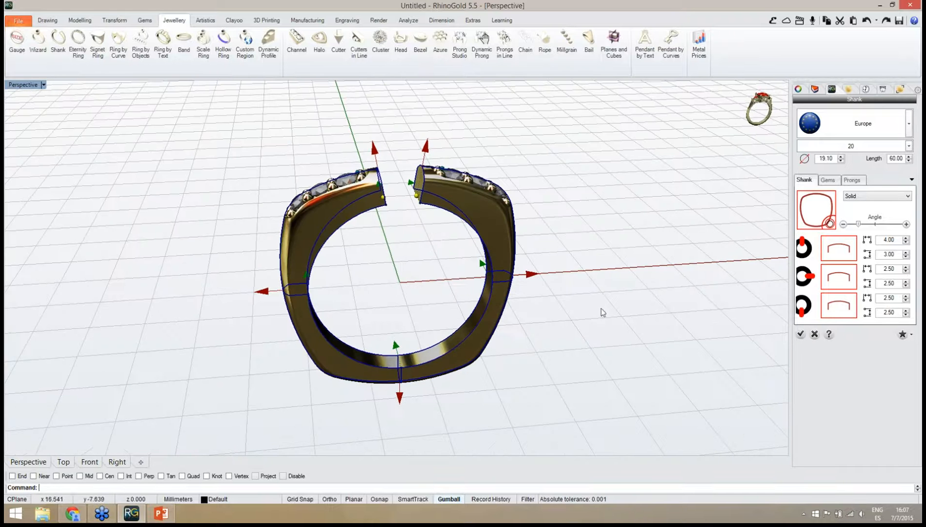
Change the shank's outline to the round curve 013.
click(808, 221)
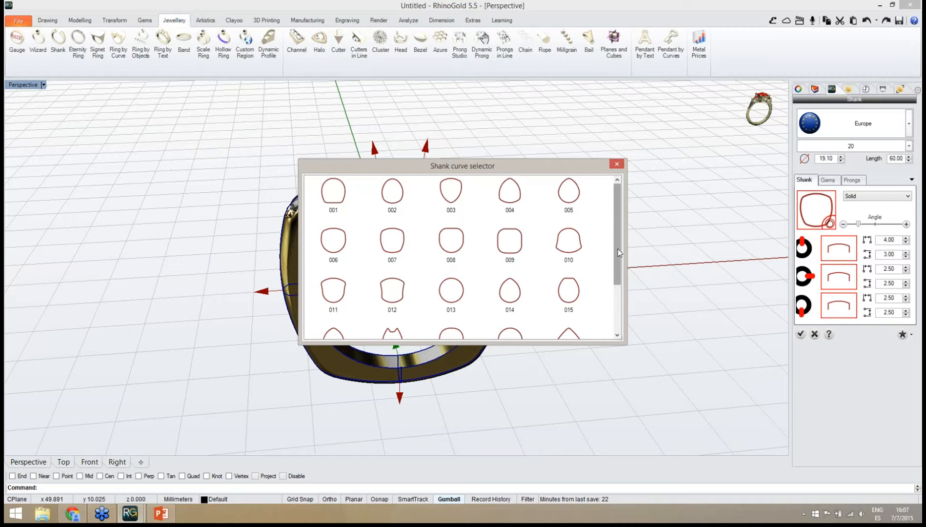
mouse_move(618, 249)
mouse_down()
mouse_move(617, 257)
mouse_move(616, 248)
mouse_up()
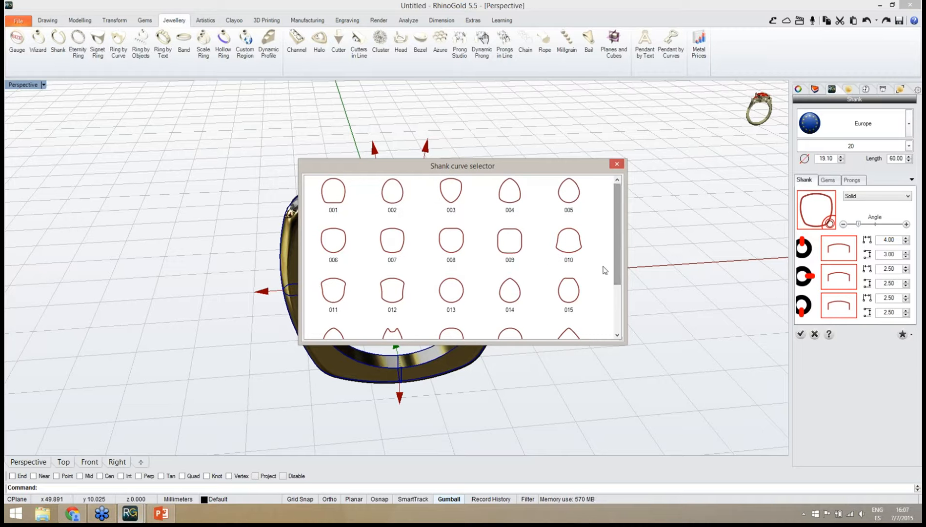
click(460, 291)
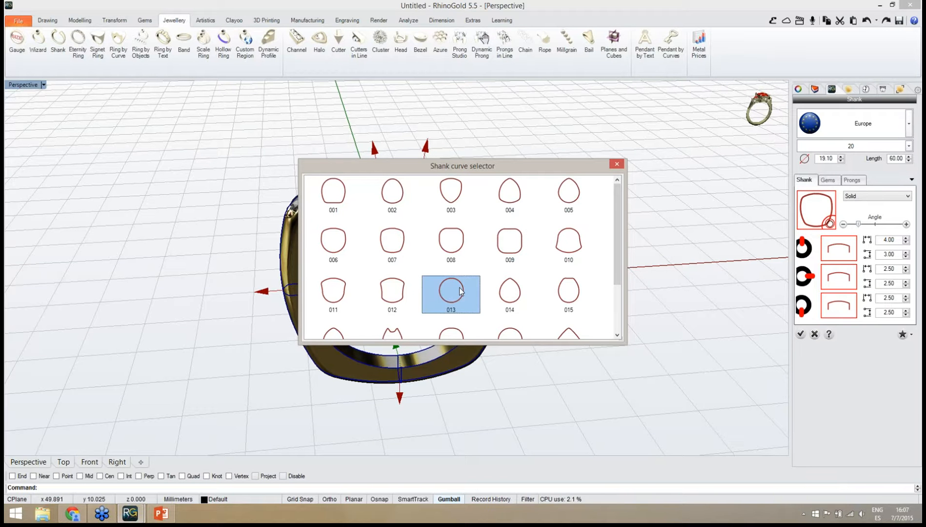
double_click(460, 292)
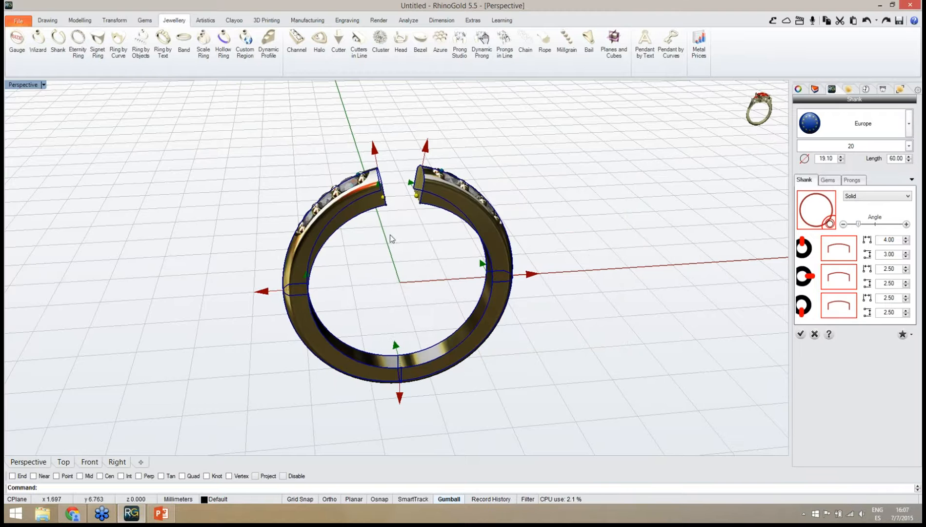
right_drag(370, 300, 385, 285)
scroll(389, 288, up, 3)
scroll(408, 295, down, 2)
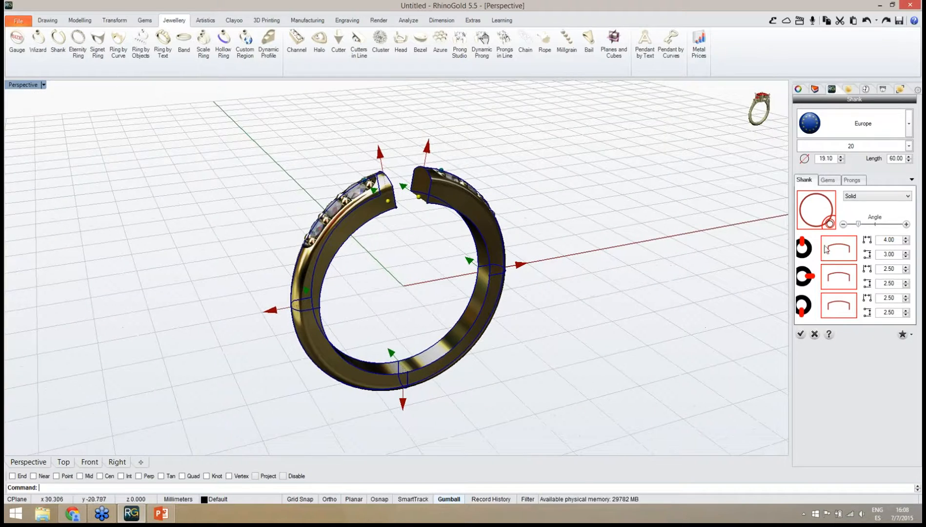
Assign profile 009 to the top section of the shank.
right_drag(620, 262, 631, 266)
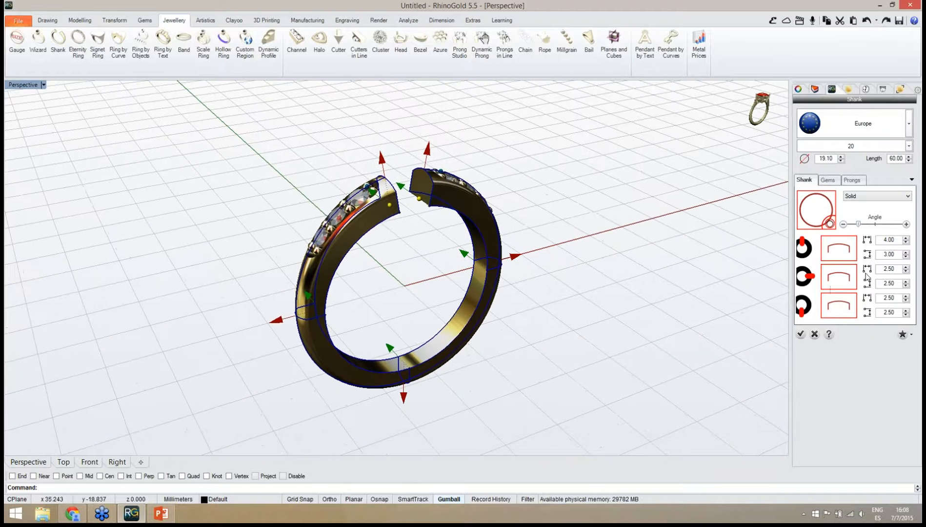
click(842, 253)
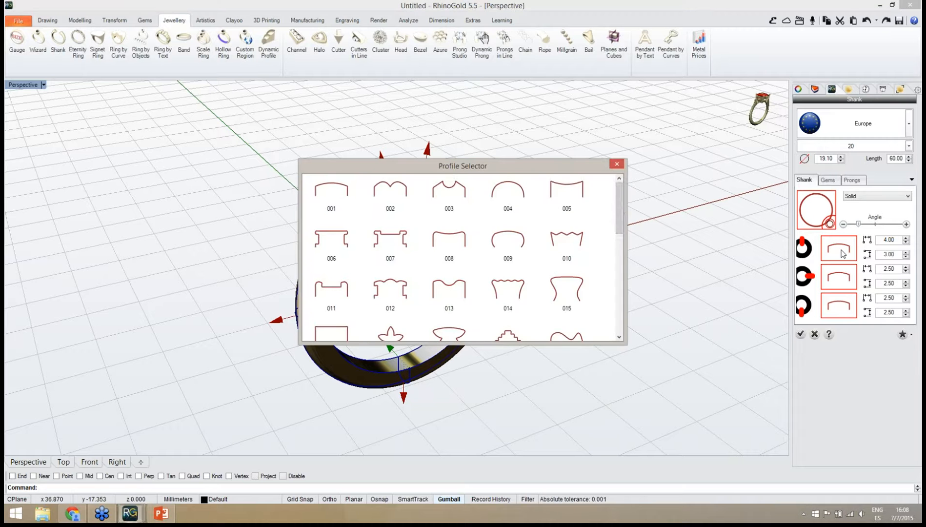
scroll(619, 208, down, 4)
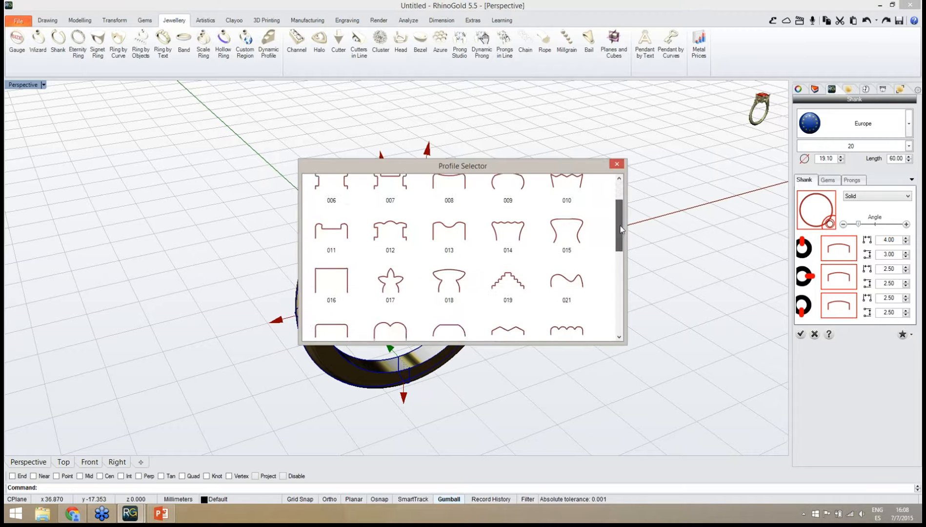
scroll(620, 206, up, 4)
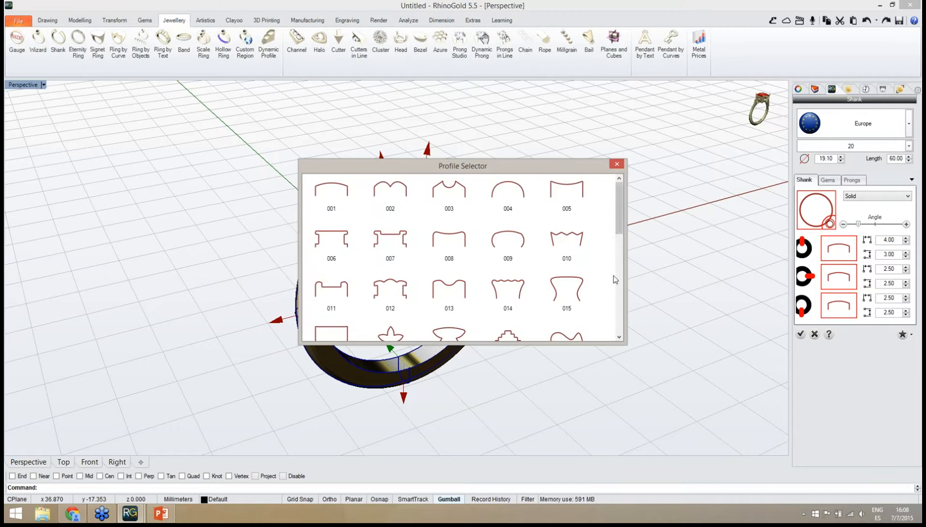
click(510, 240)
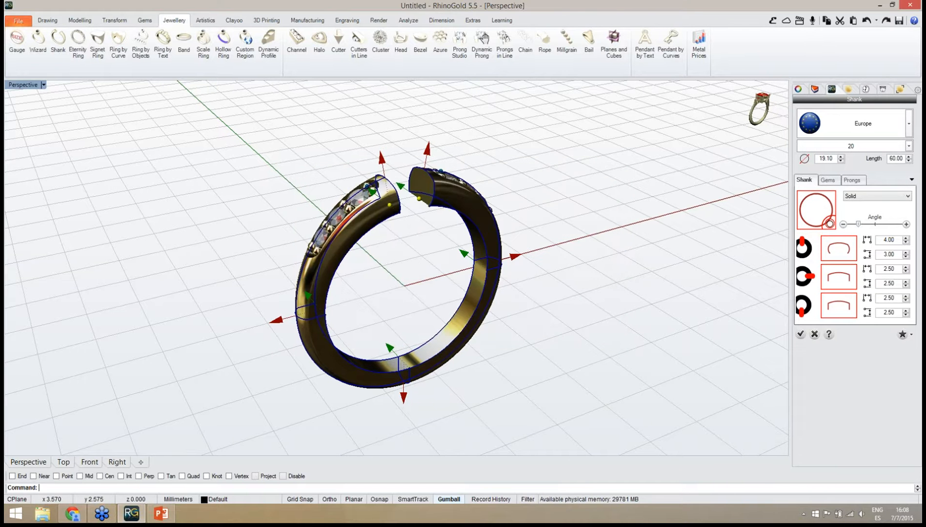
scroll(433, 163, up, 2)
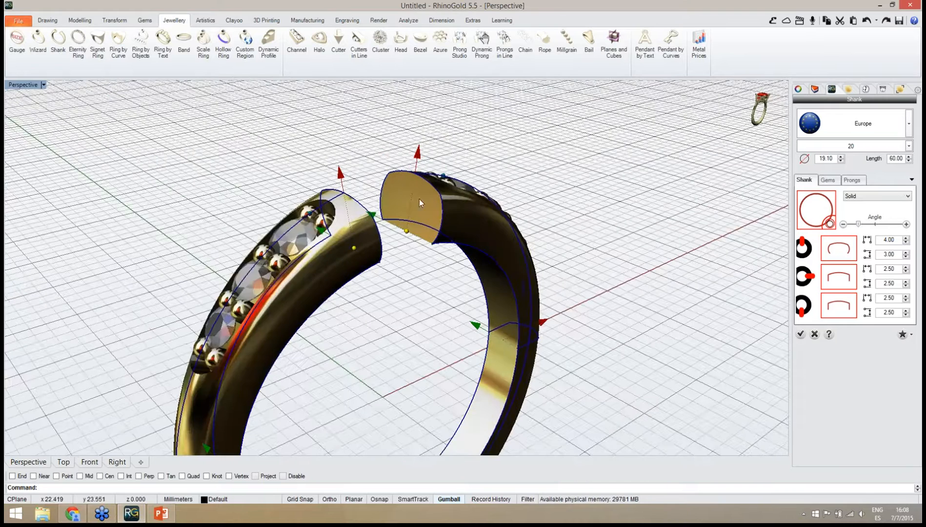
scroll(417, 263, down, 4)
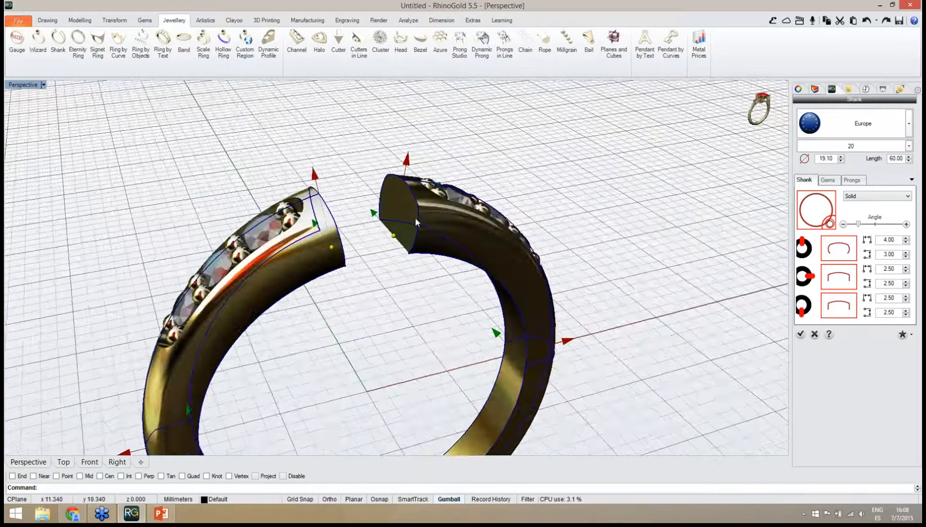
mouse_move(511, 353)
right_down()
mouse_move(479, 316)
mouse_move(503, 340)
right_up()
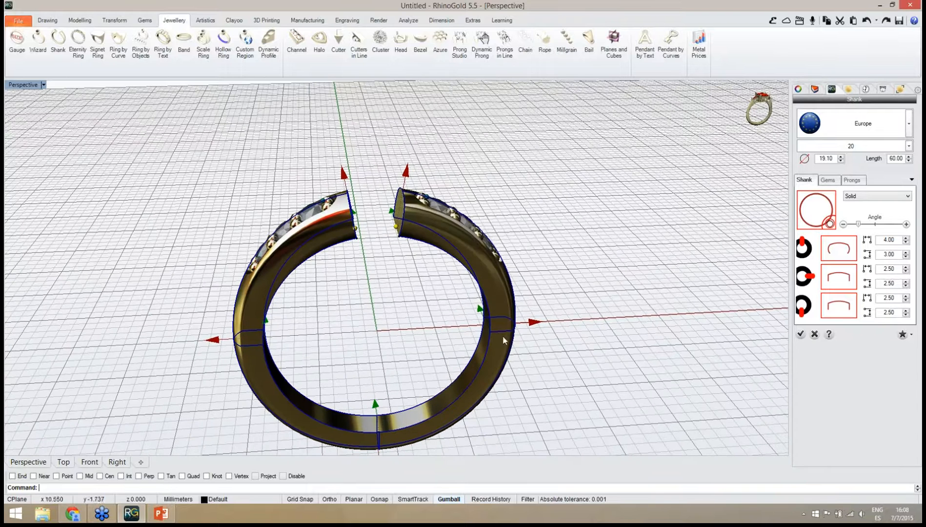
Assign profile 009 to the side and bottom sections of the shank as well.
click(837, 287)
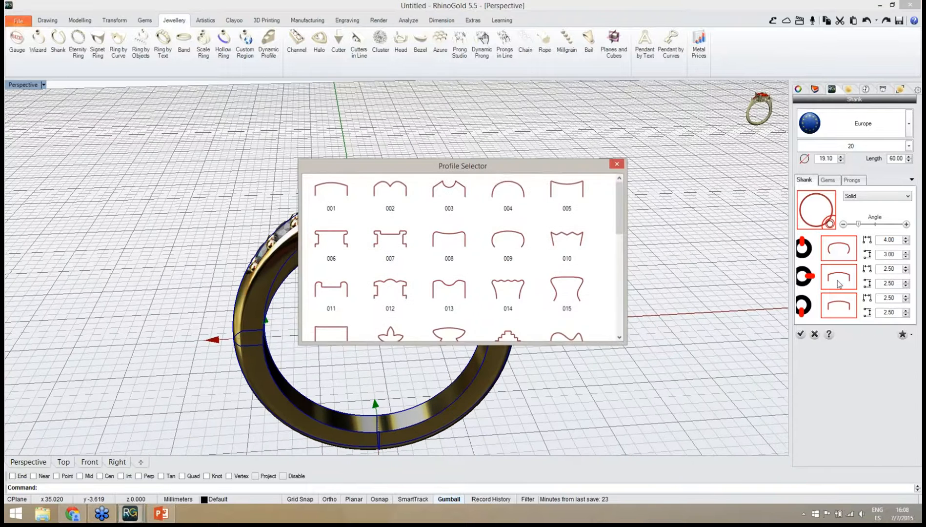
click(510, 241)
right_drag(488, 324, 471, 366)
scroll(471, 368, up, 4)
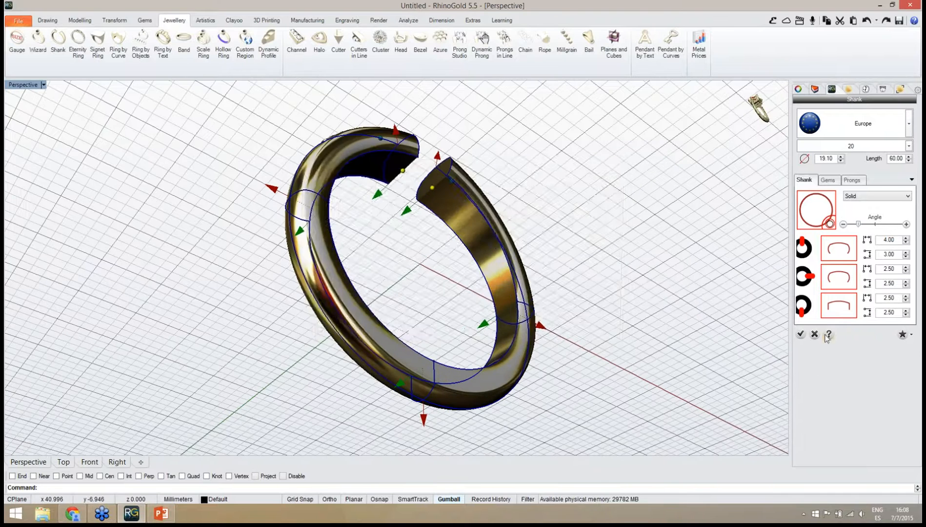
click(832, 310)
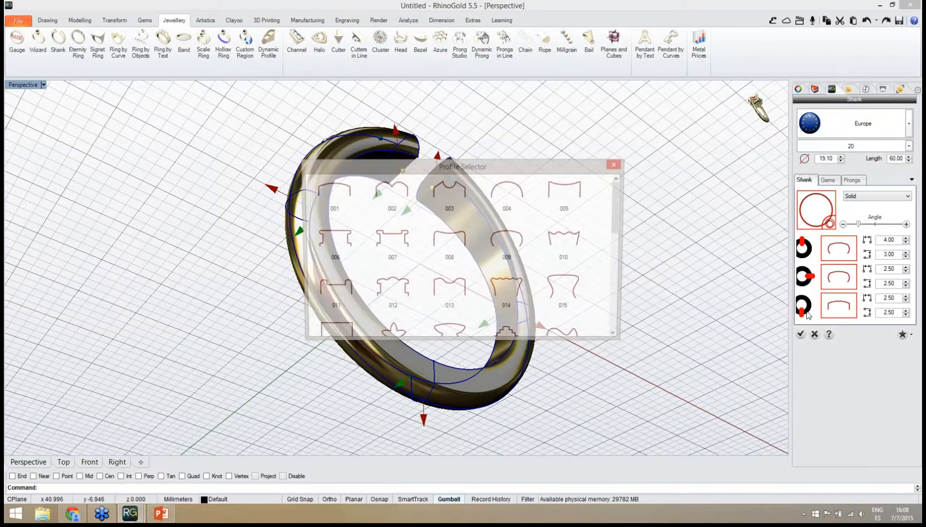
click(508, 241)
right_drag(445, 263, 407, 258)
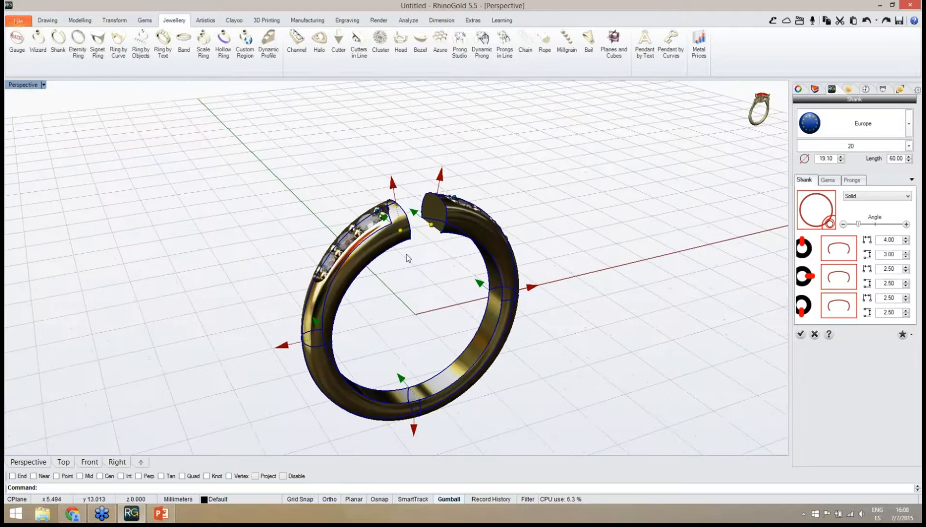
Widen the gap at the top of the shank to an angle of 35.
scroll(410, 252, up, 2)
drag(398, 221, 380, 228)
right_drag(409, 289, 445, 305)
scroll(421, 242, down, 2)
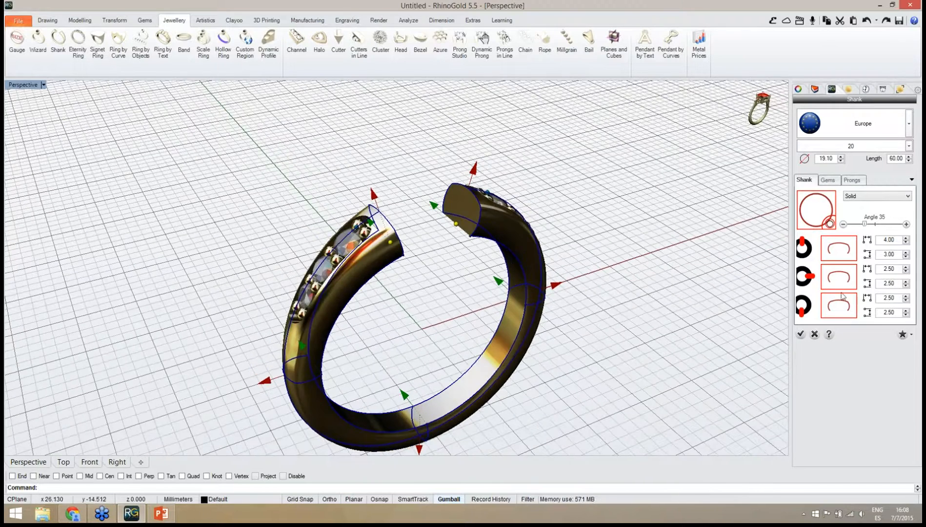
Set the shank's interior type to Comfort and inspect the inner surface.
click(860, 199)
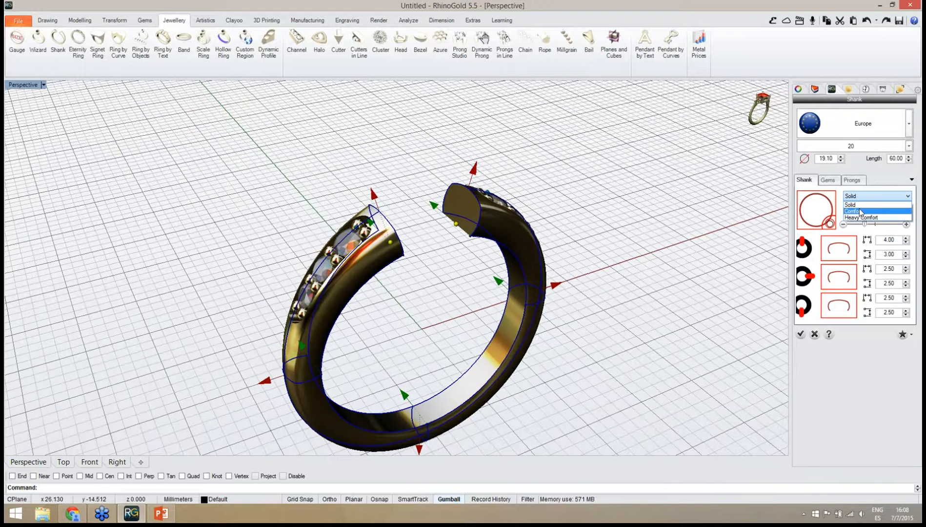
click(859, 212)
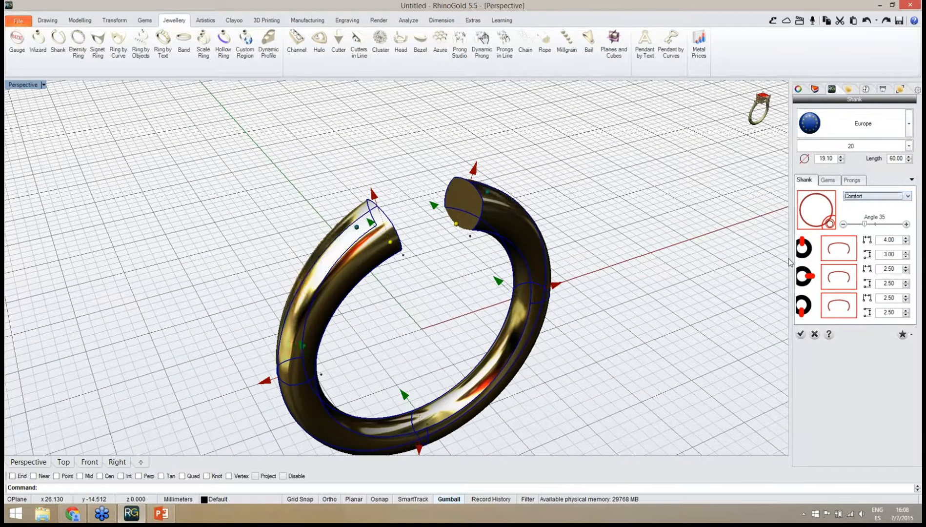
right_drag(595, 371, 551, 289)
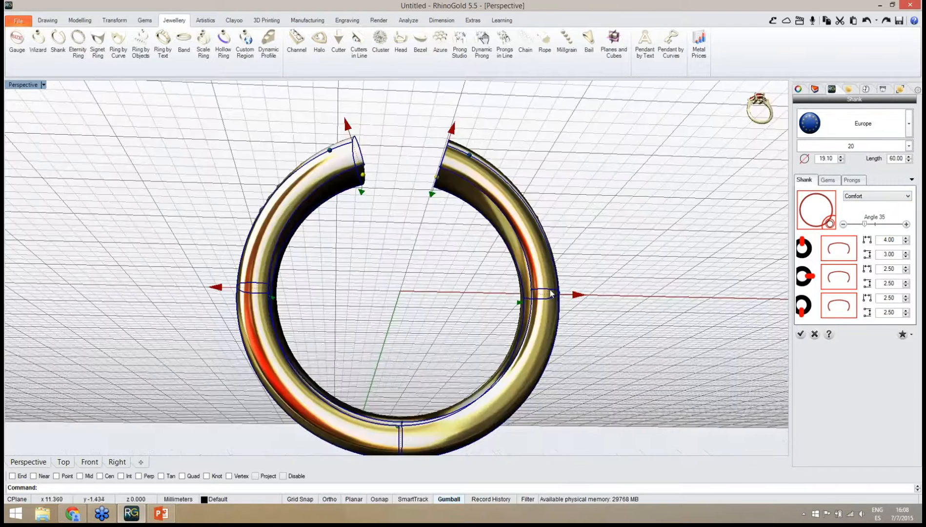
scroll(550, 289, up, 4)
right_drag(477, 213, 492, 393)
scroll(523, 271, down, 6)
scroll(492, 392, down, 4)
scroll(491, 391, up, 4)
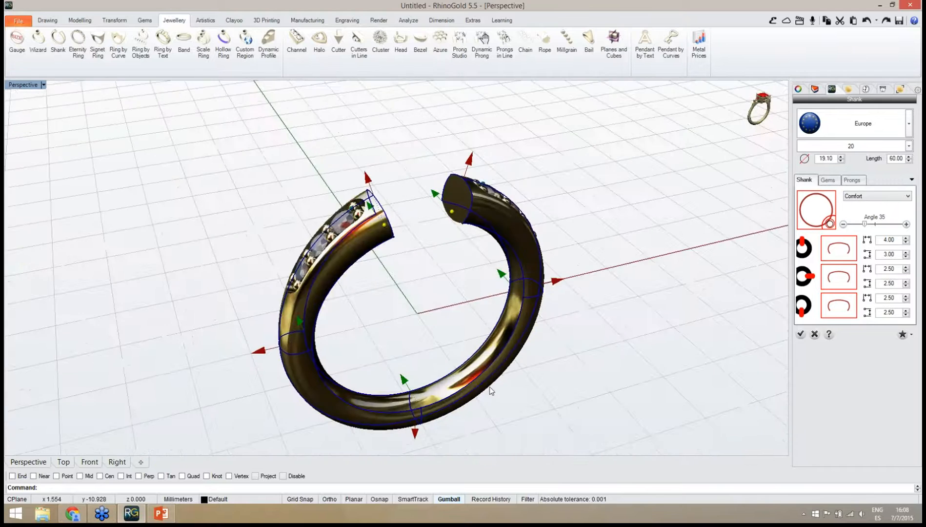
Set the shank's interior type to Heavy Comfort and inspect the ring.
click(869, 197)
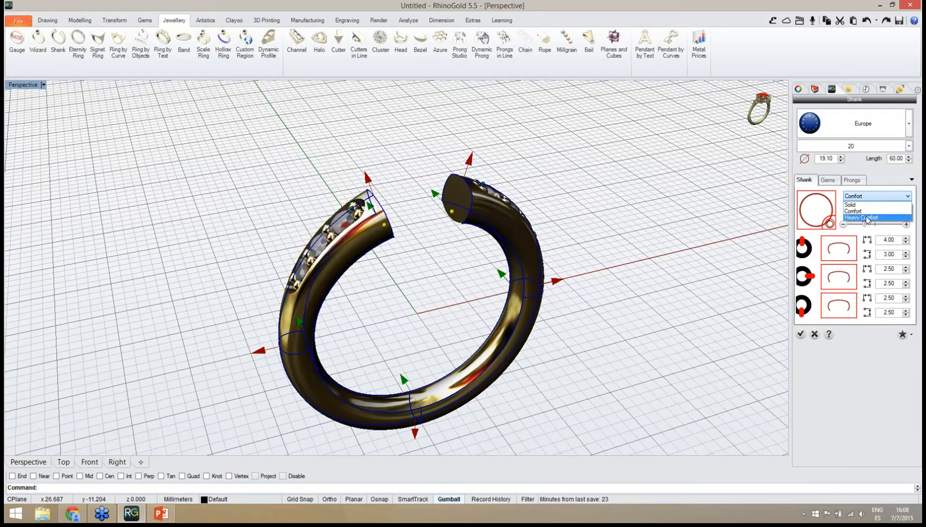
click(869, 218)
right_drag(689, 321, 681, 353)
scroll(445, 336, up, 3)
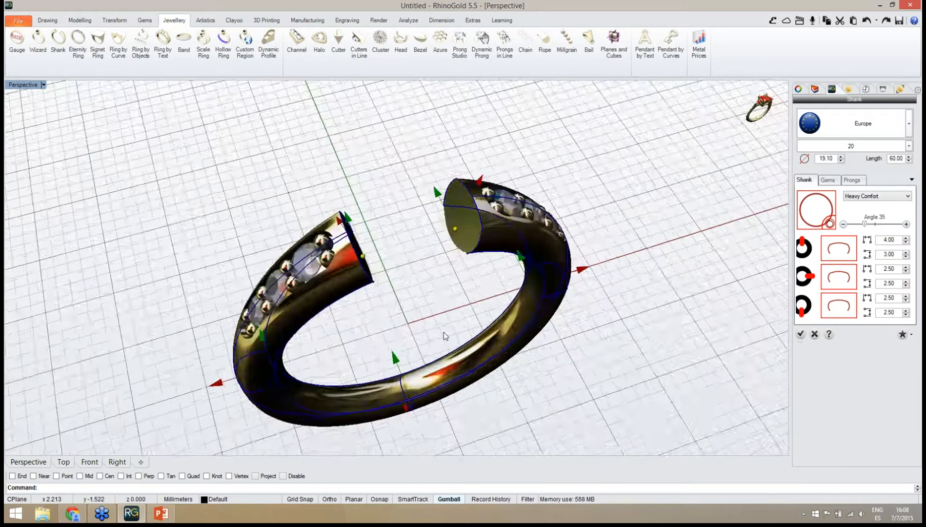
right_drag(454, 305, 503, 335)
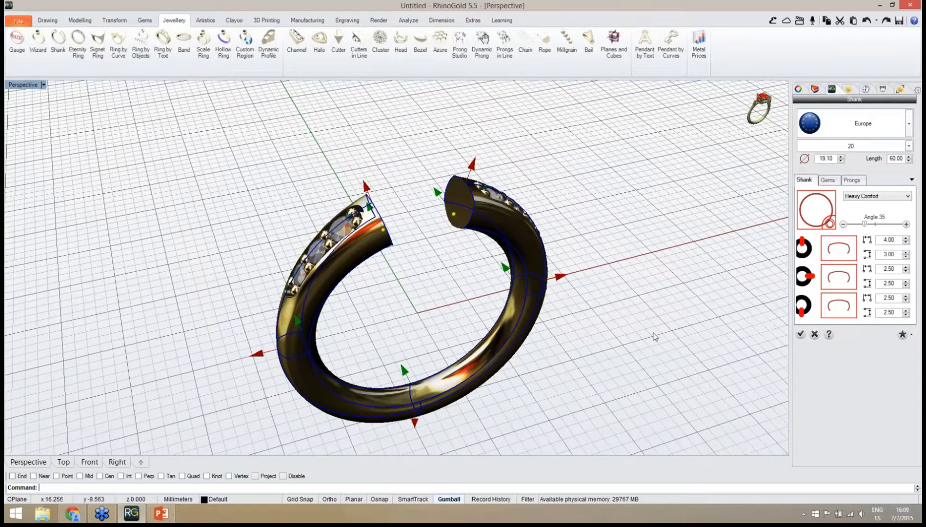
right_drag(629, 307, 551, 187)
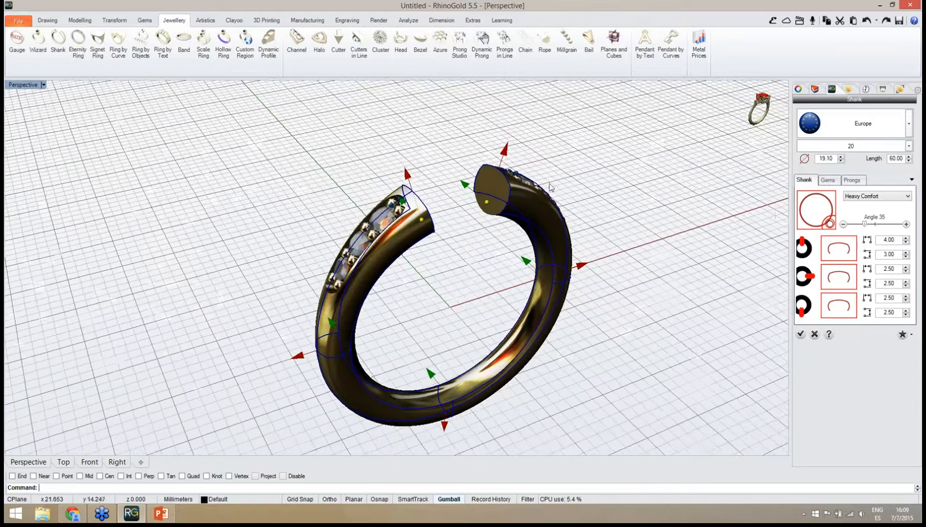
Set the number of gems on the shank to 5 and inspect the stone rows.
click(826, 180)
right_drag(496, 273, 508, 271)
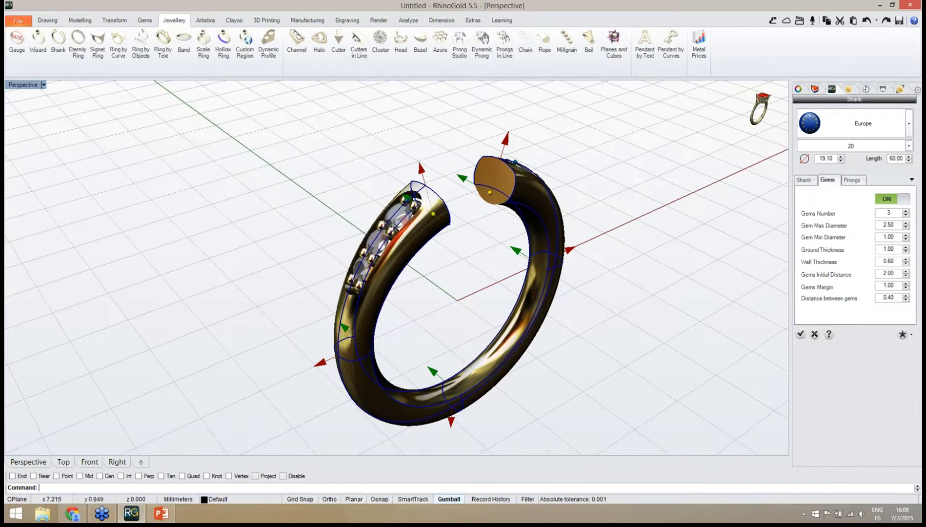
scroll(439, 244, up, 3)
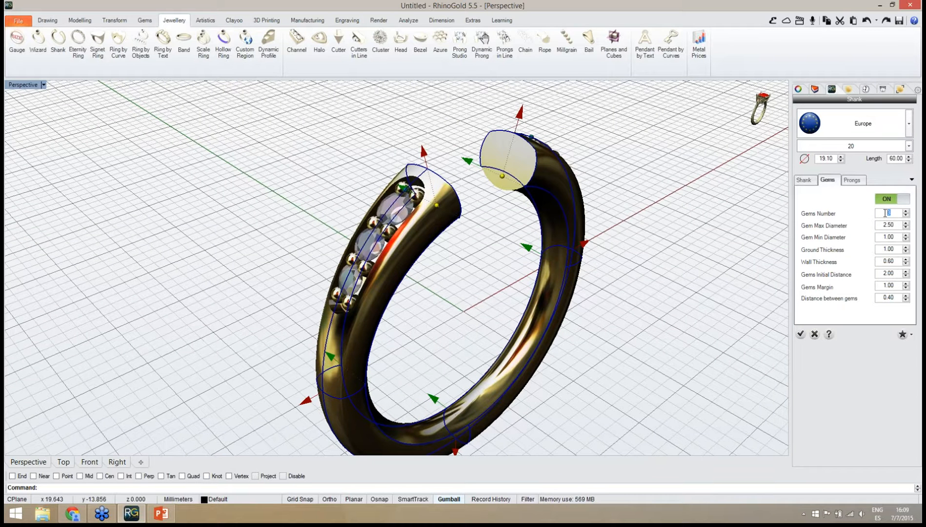
text(5)
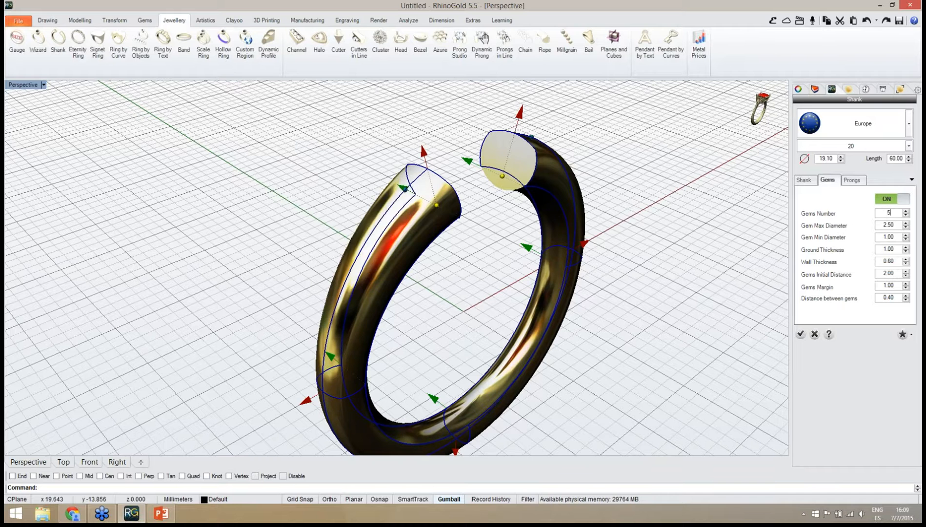
right_drag(500, 305, 423, 286)
scroll(483, 287, up, 3)
scroll(439, 295, down, 3)
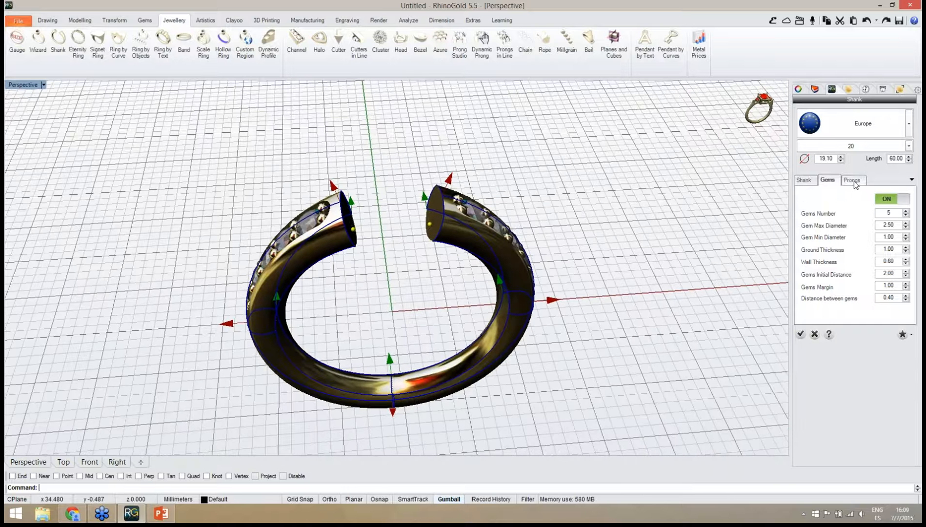
Check the prong settings, set the shank's interior type to Solid, and inspect the cut ends.
click(853, 180)
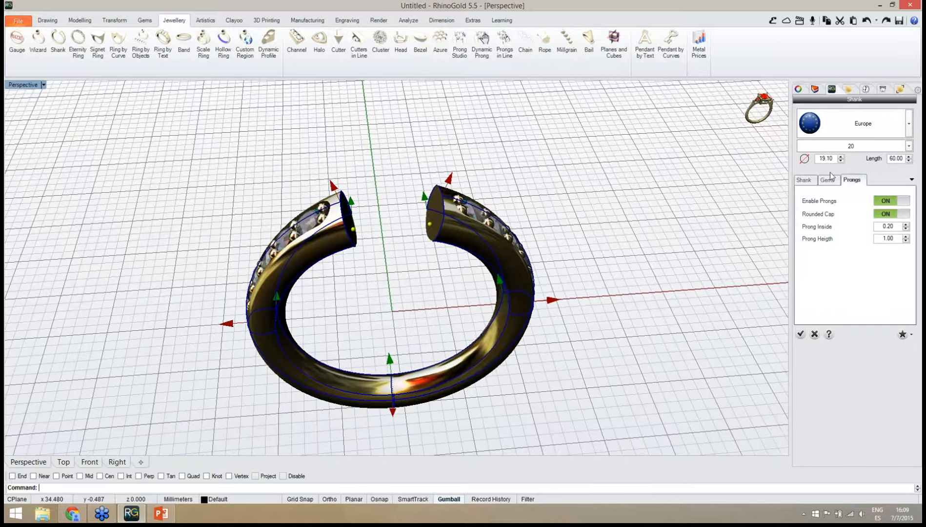
click(813, 181)
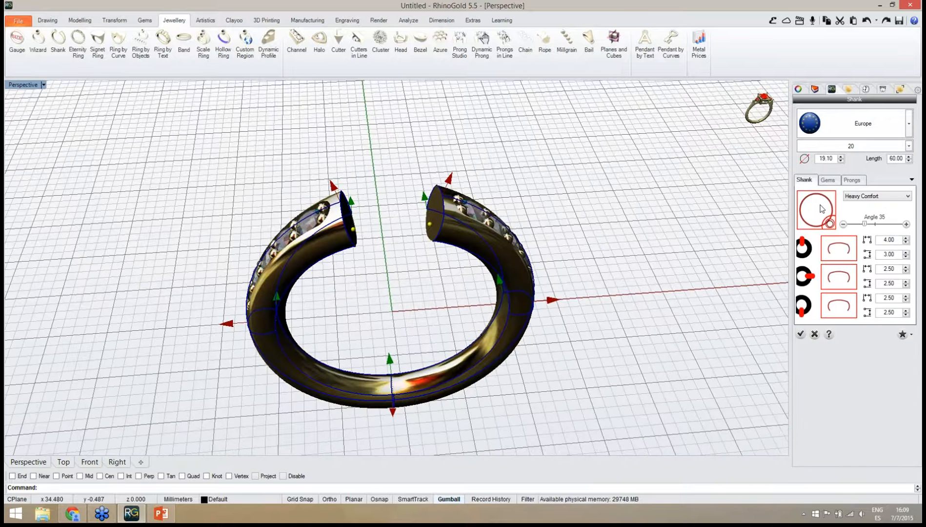
click(858, 197)
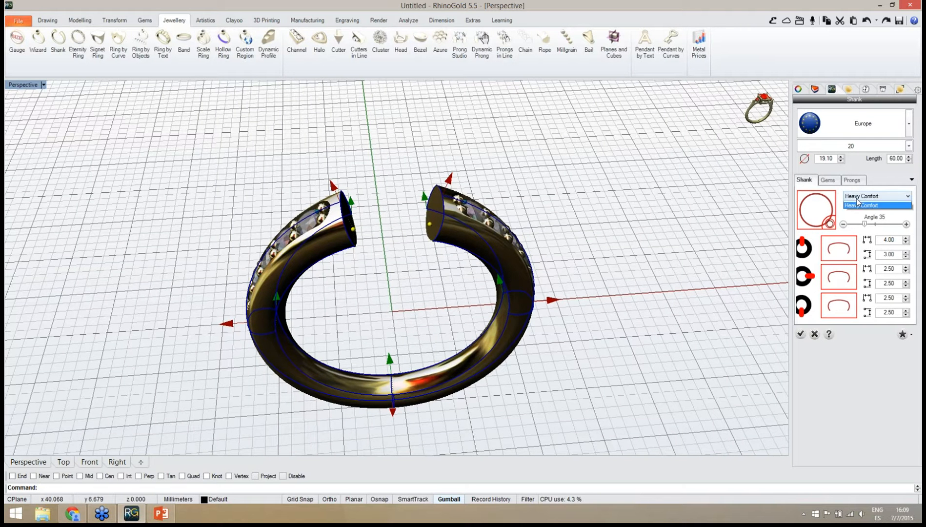
click(858, 205)
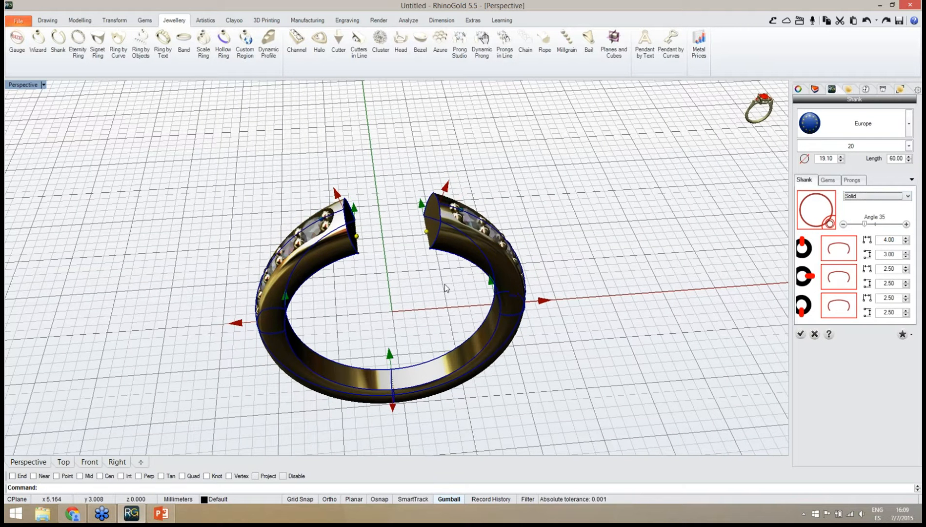
mouse_move(444, 283)
right_down()
mouse_move(519, 254)
mouse_move(447, 287)
right_up()
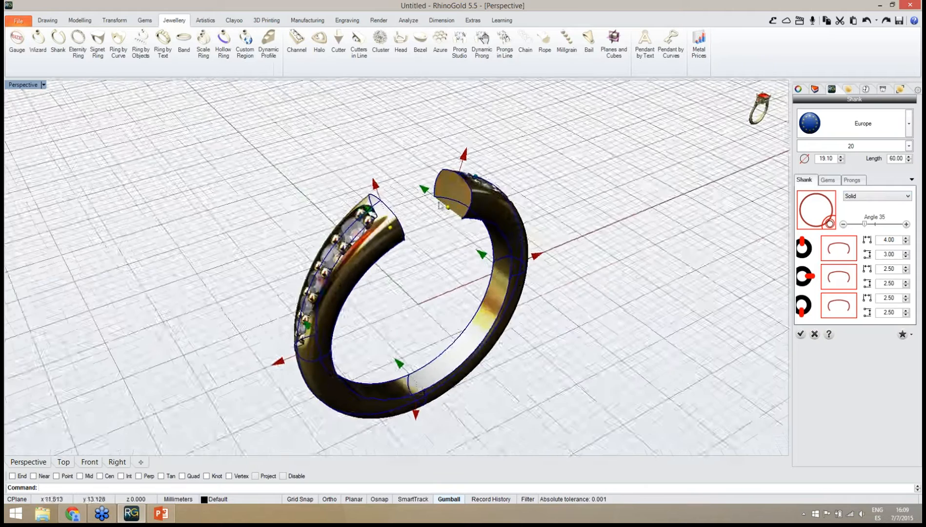
scroll(445, 199, up, 6)
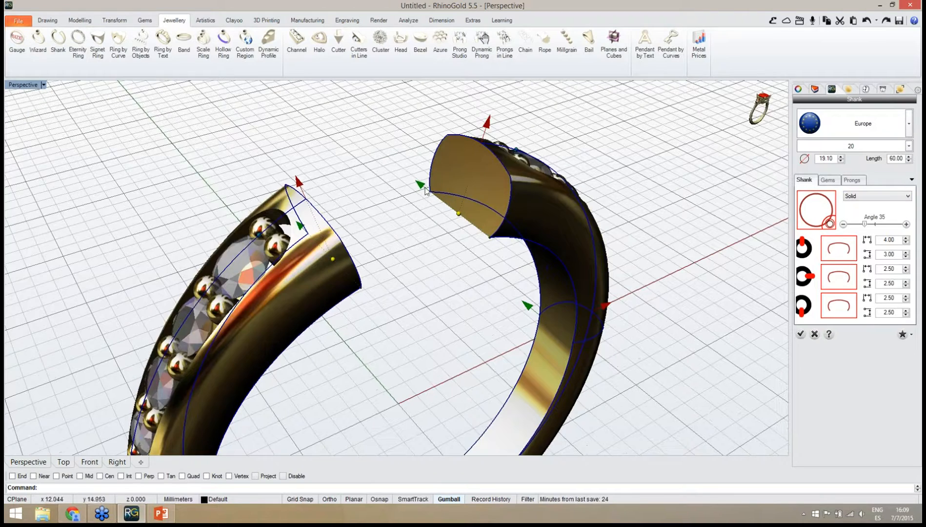
Set the width of the shank's top section to 3.5 mm and create the shank.
click(421, 186)
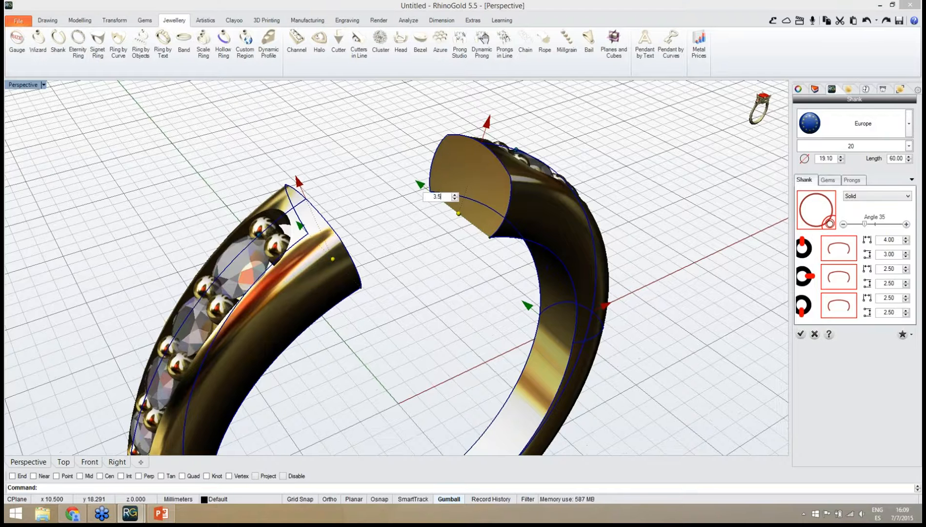
key(Return)
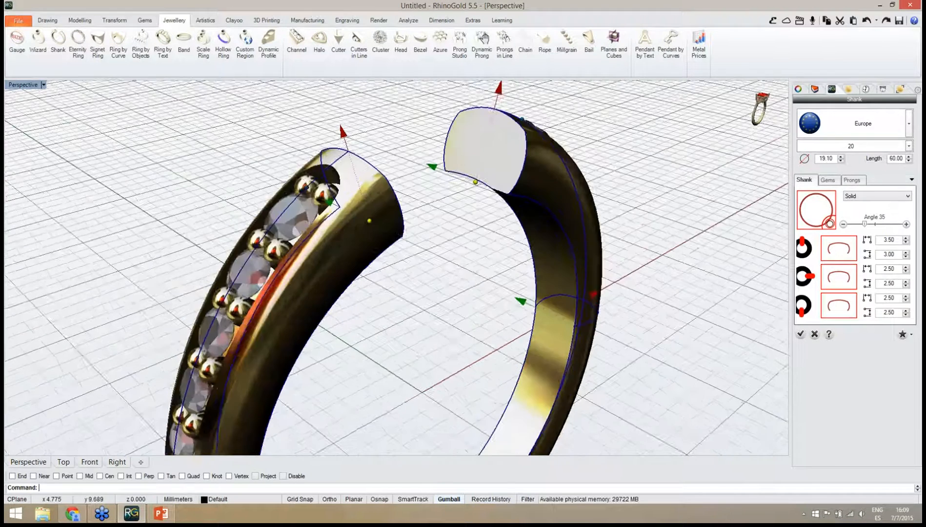
scroll(396, 268, down, 5)
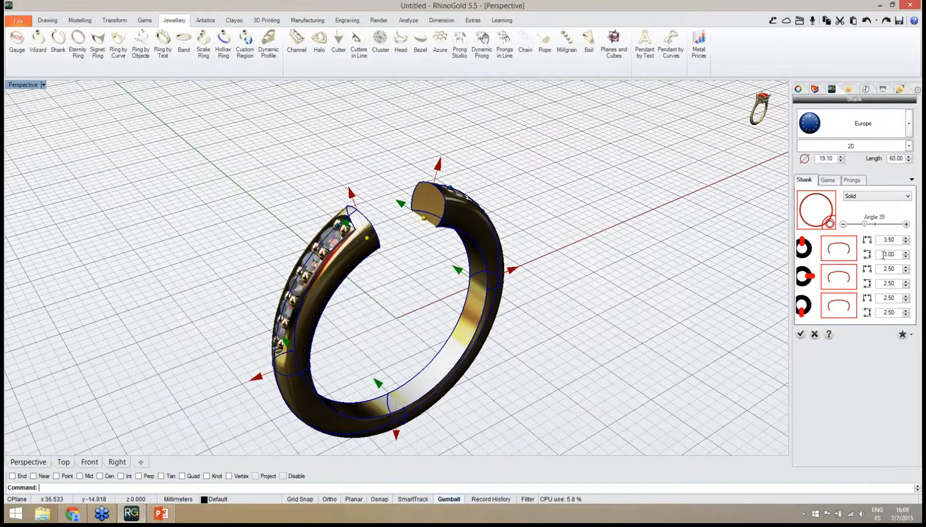
click(801, 334)
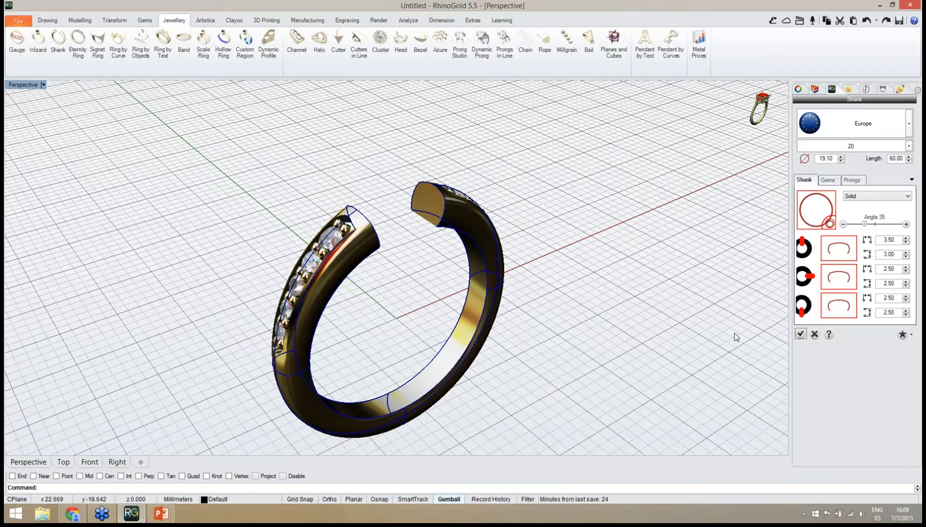
click(717, 321)
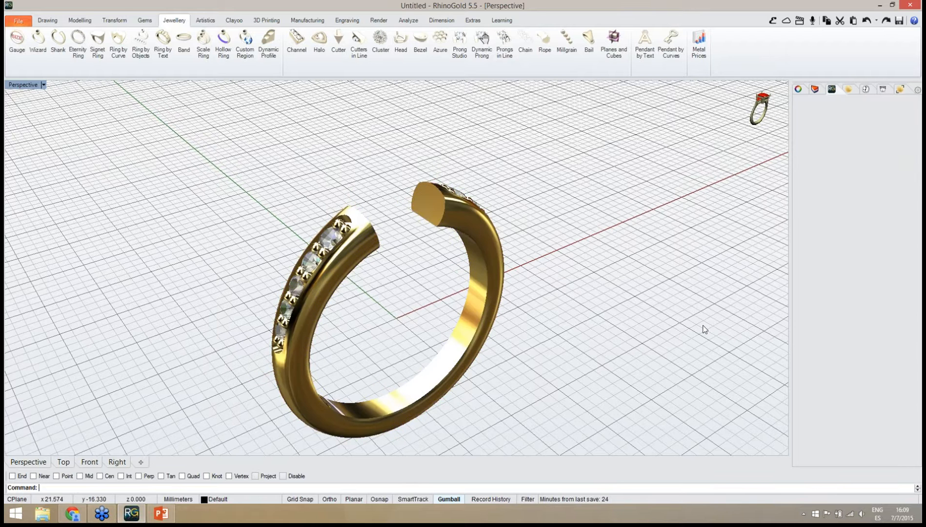
right_drag(704, 329, 386, 234)
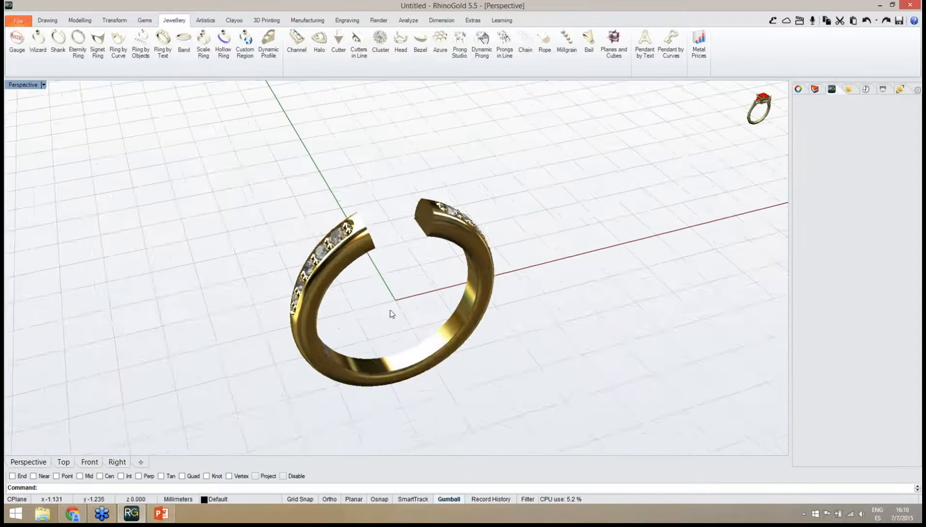
right_drag(391, 314, 360, 303)
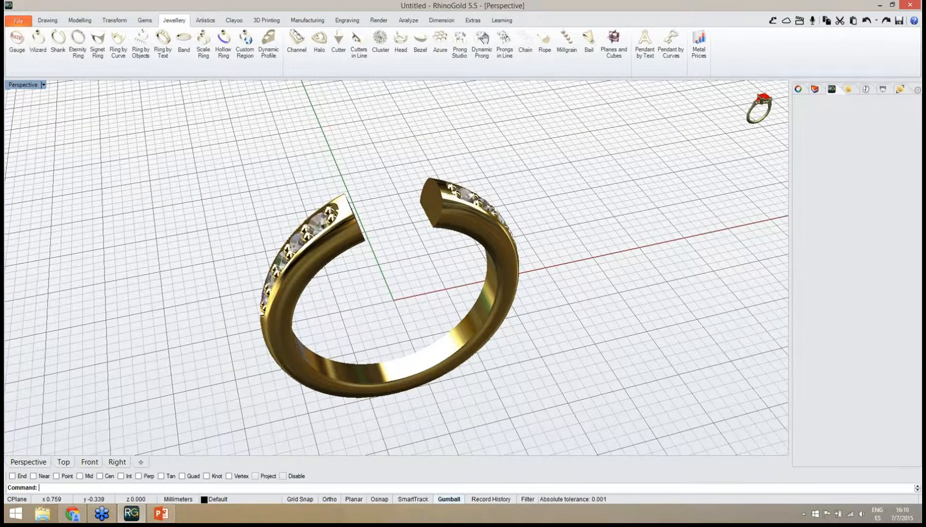
right_drag(409, 306, 407, 303)
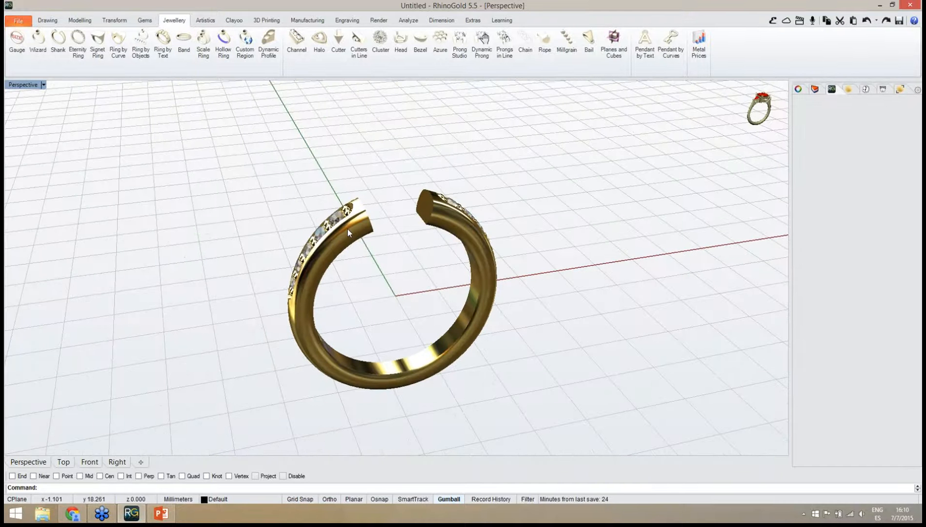
Create a Brilliant-cut Diamond with a diameter of 6 mm in Gem Studio.
click(145, 22)
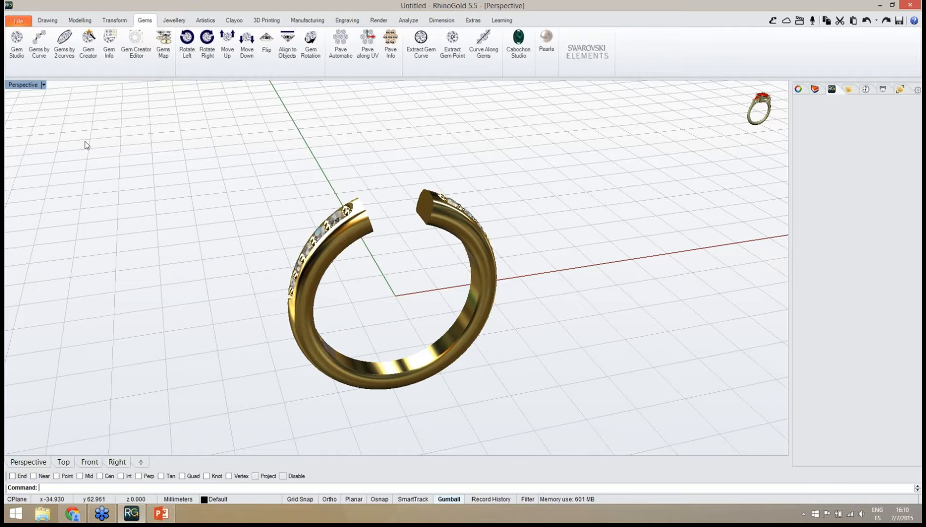
click(16, 53)
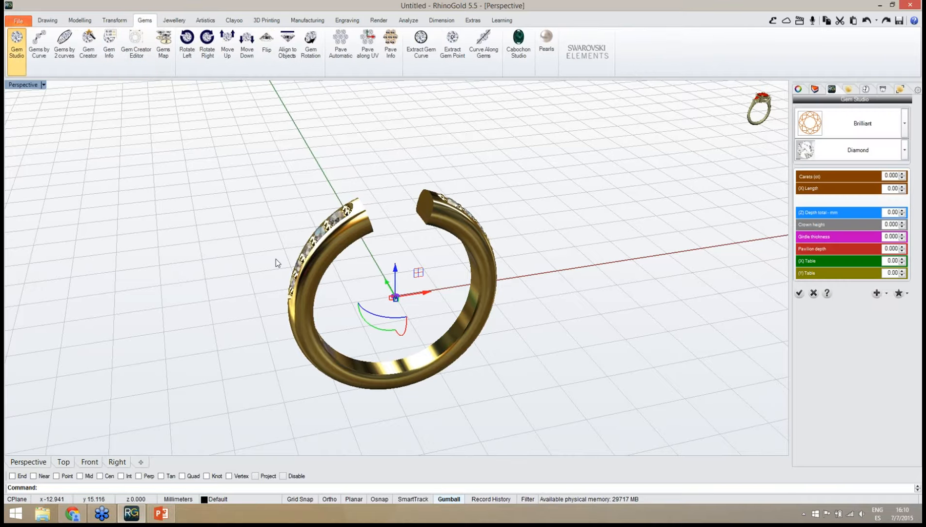
scroll(413, 309, up, 3)
scroll(412, 308, up, 5)
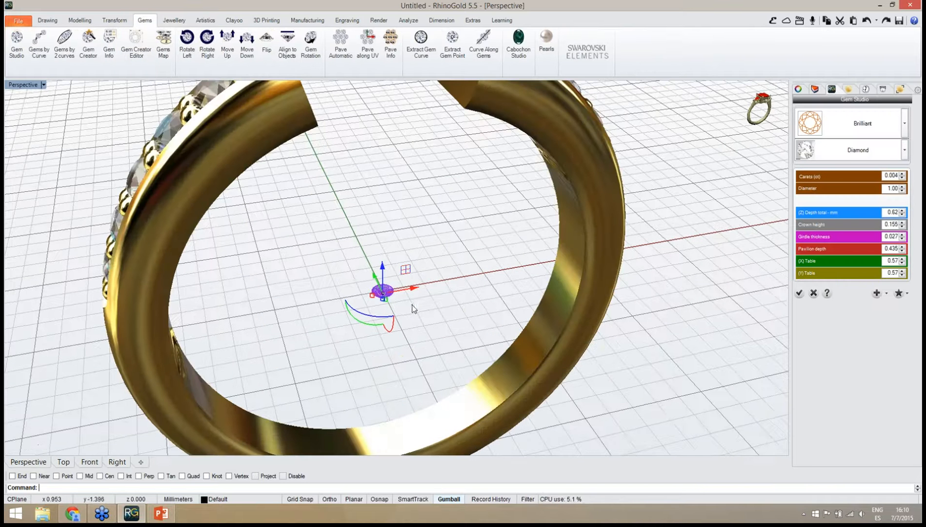
click(862, 125)
click(846, 153)
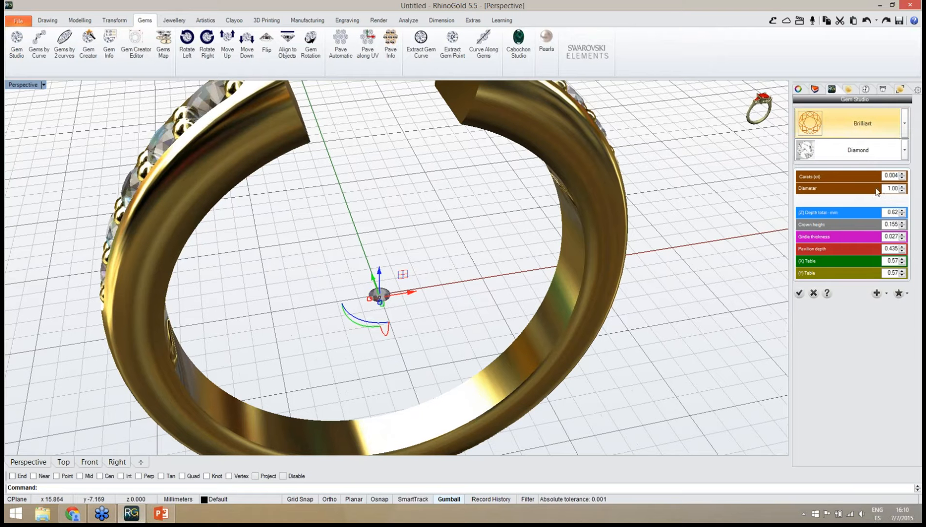
click(902, 190)
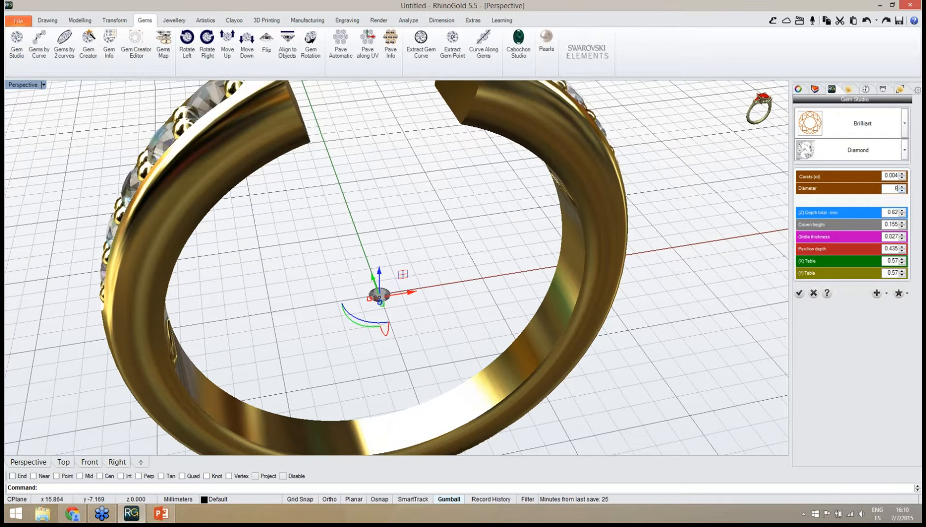
key(Return)
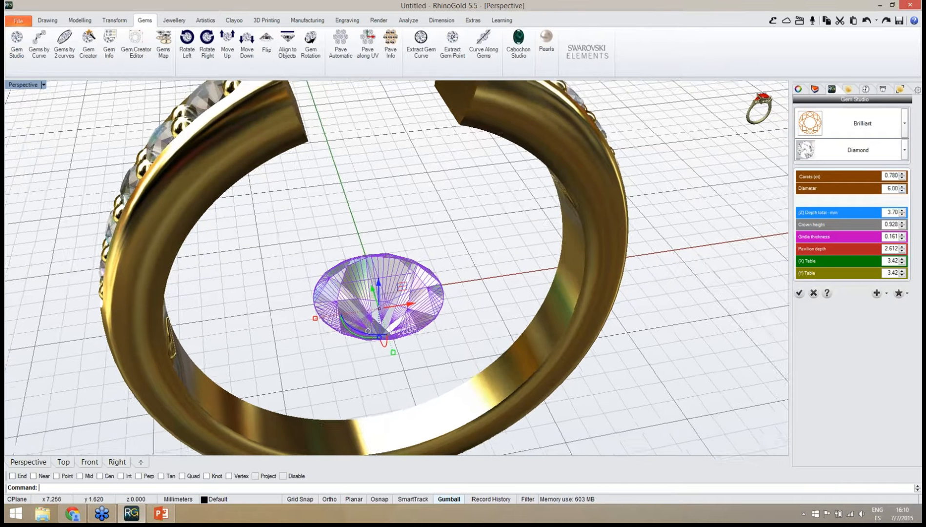
right_drag(701, 417, 700, 392)
click(799, 293)
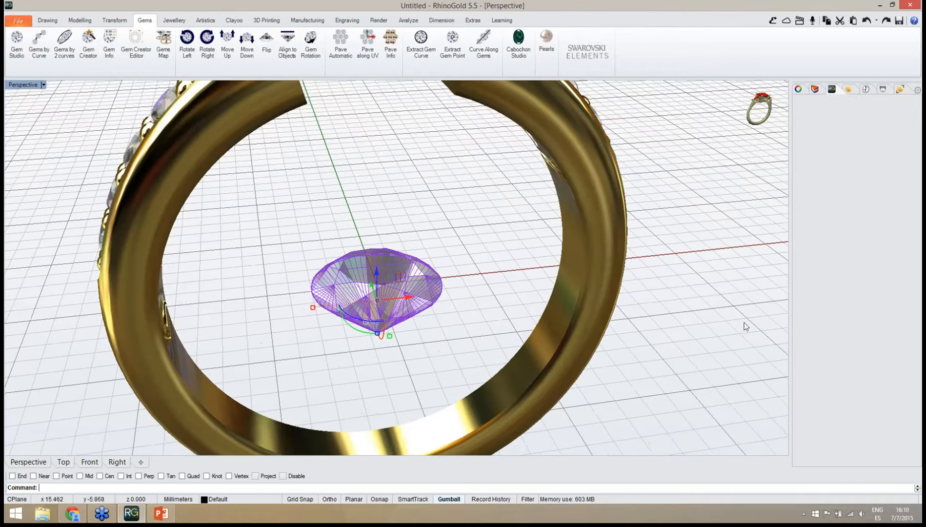
Raise the new diamond vertically into the gap between the two ends of the shank.
right_drag(744, 325, 752, 398)
scroll(529, 358, down, 8)
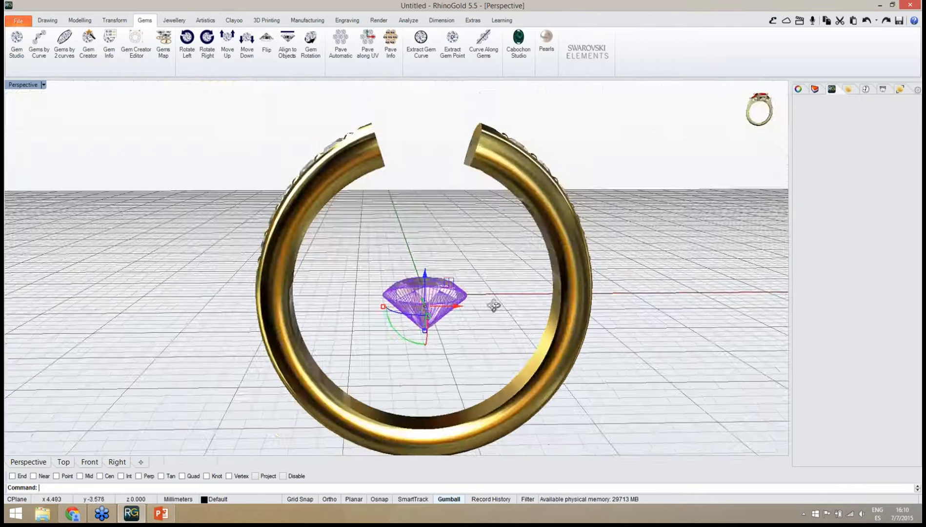
right_drag(498, 273, 497, 272)
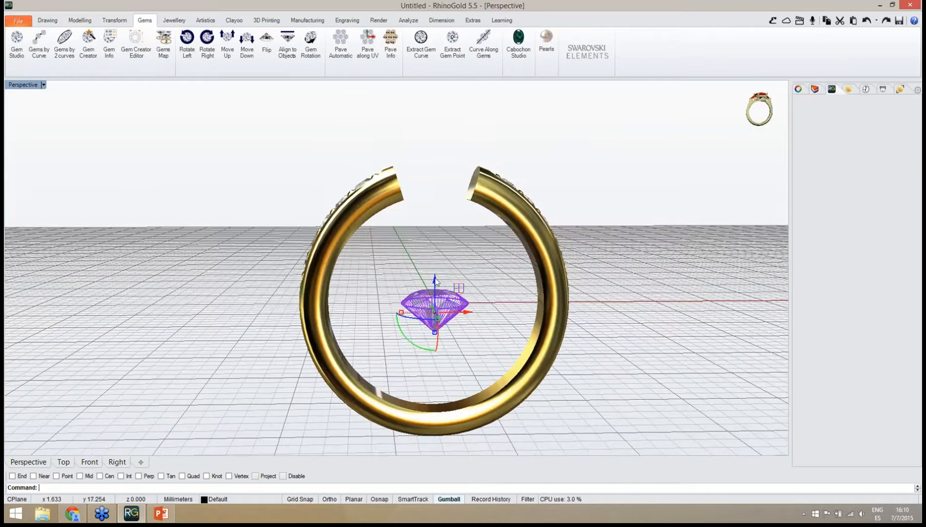
drag(435, 281, 436, 121)
click(506, 147)
right_drag(507, 147, 386, 322)
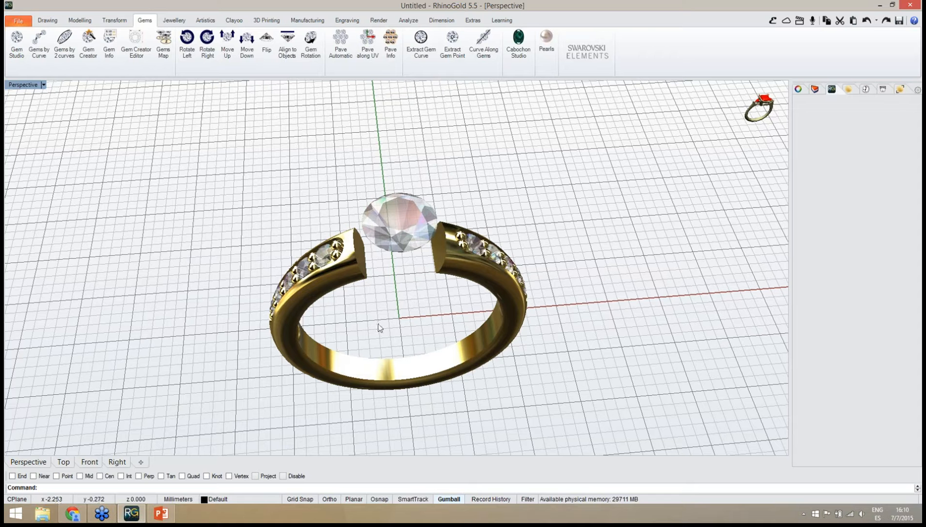
Start a Halo on the large center diamond and inspect the previewed setting around it.
click(176, 21)
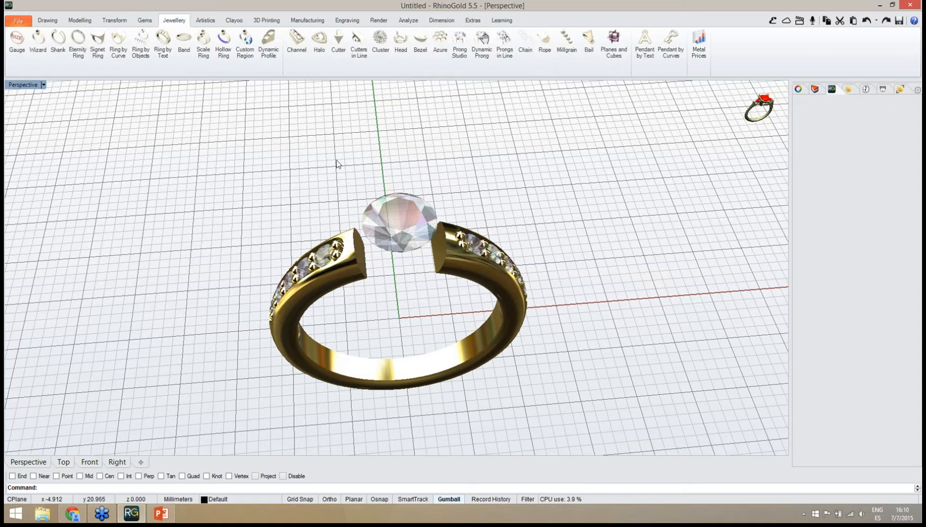
click(319, 64)
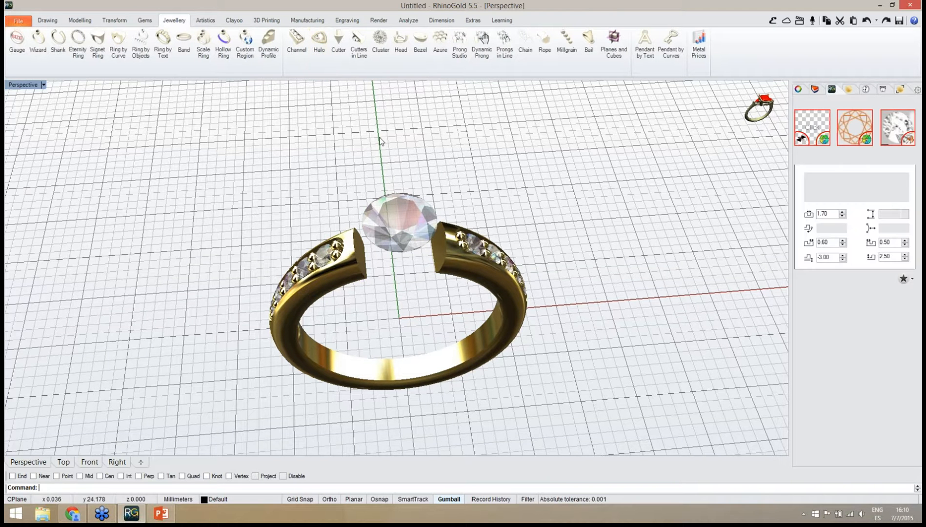
right_drag(545, 251, 557, 223)
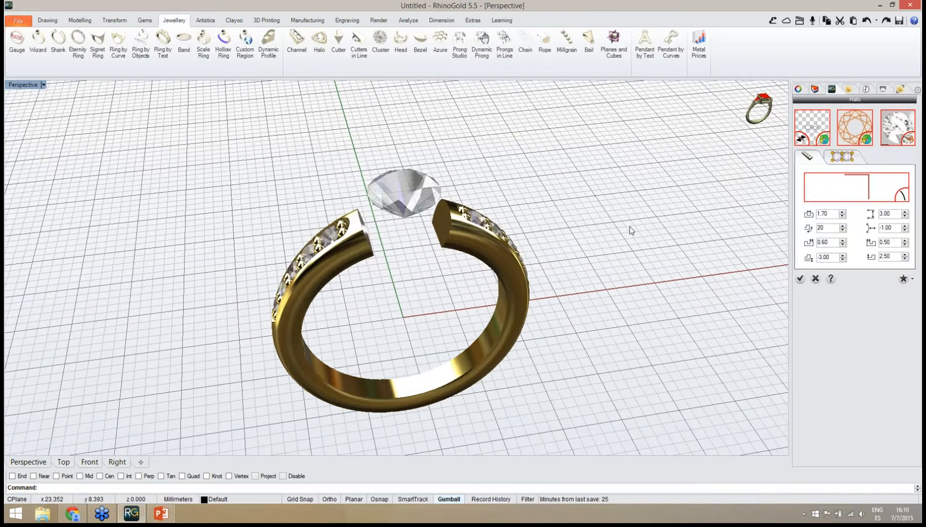
click(812, 128)
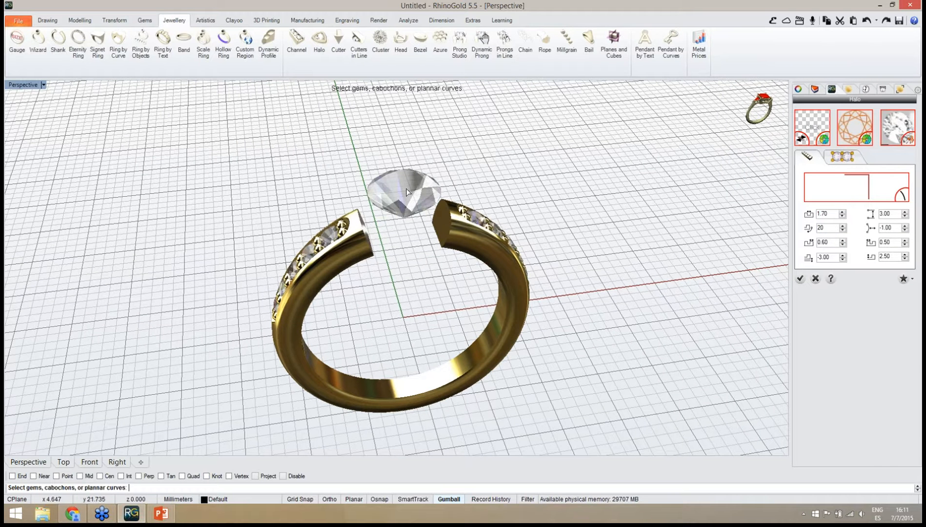
click(423, 201)
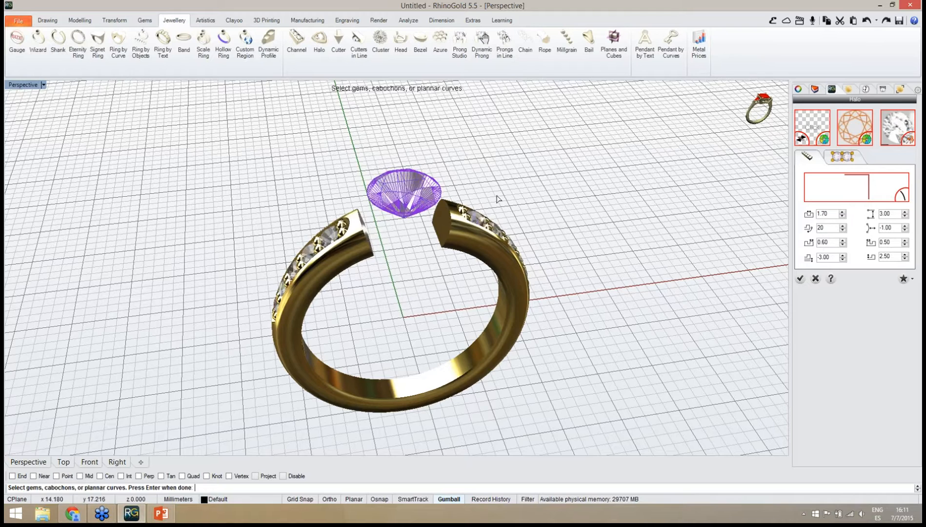
key(Return)
right_drag(505, 207, 460, 203)
scroll(355, 198, up, 5)
scroll(356, 197, up, 3)
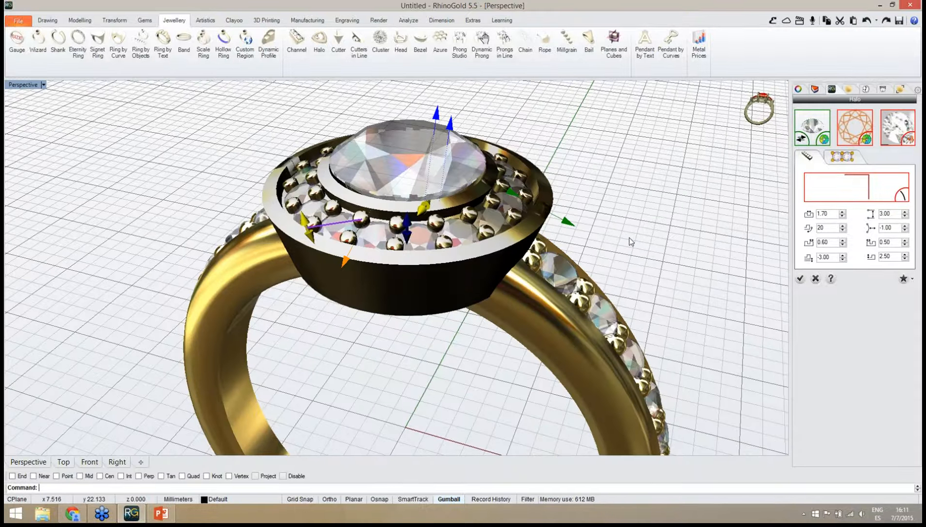
right_drag(630, 242, 633, 232)
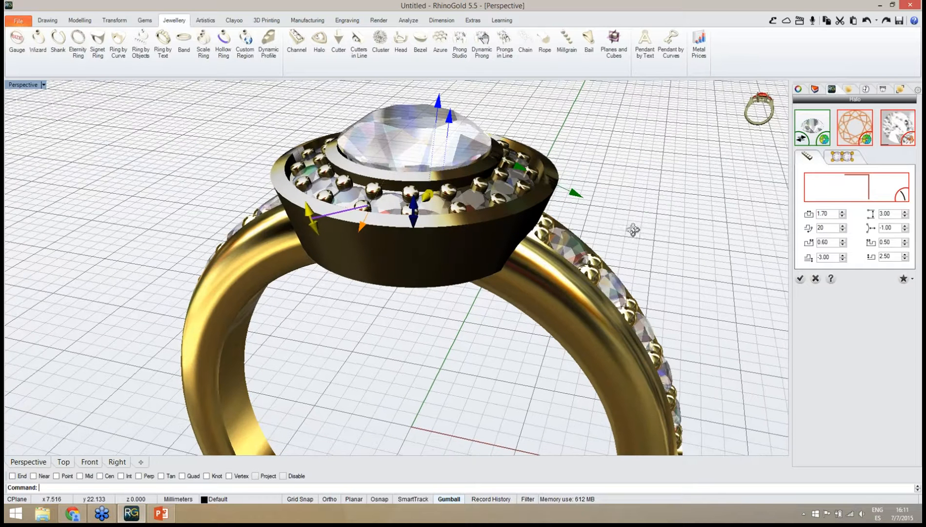
Change the halo's channel profile to the rounded profile 002.
click(852, 197)
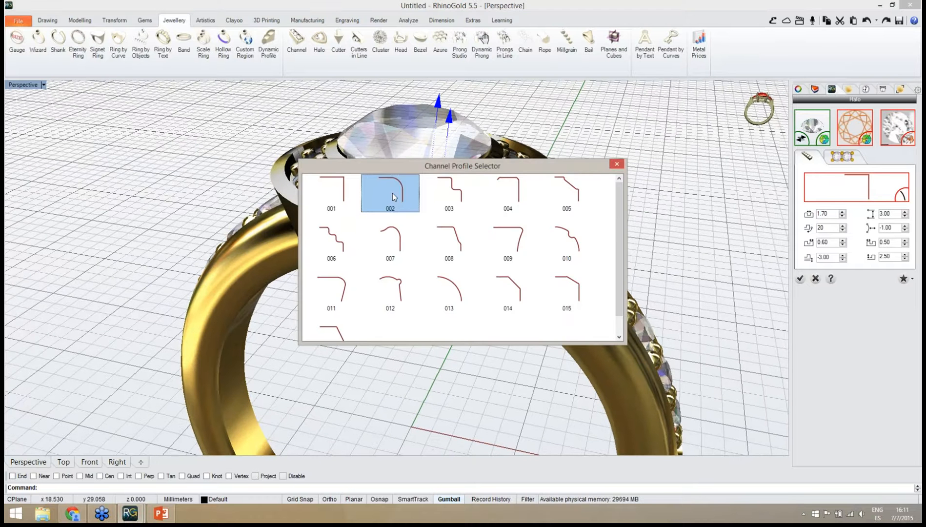
click(392, 193)
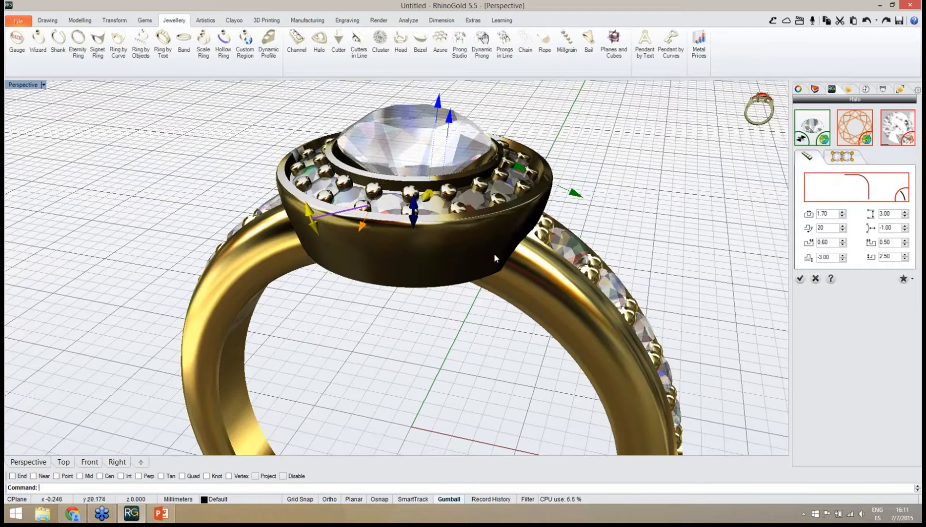
right_drag(493, 253, 402, 216)
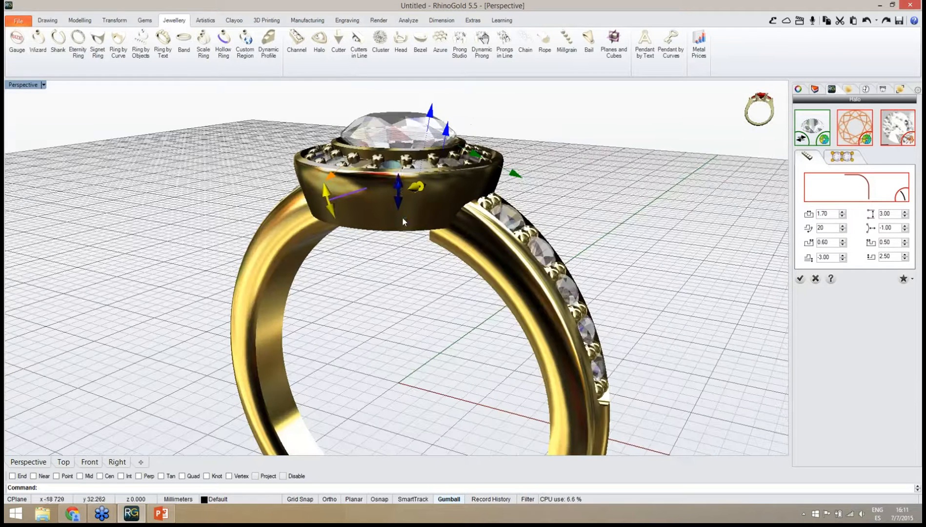
Lower the halo beneath the center diamond to a vertical offset of -5.28 mm and increase its height to 4.83 mm.
drag(398, 201, 404, 234)
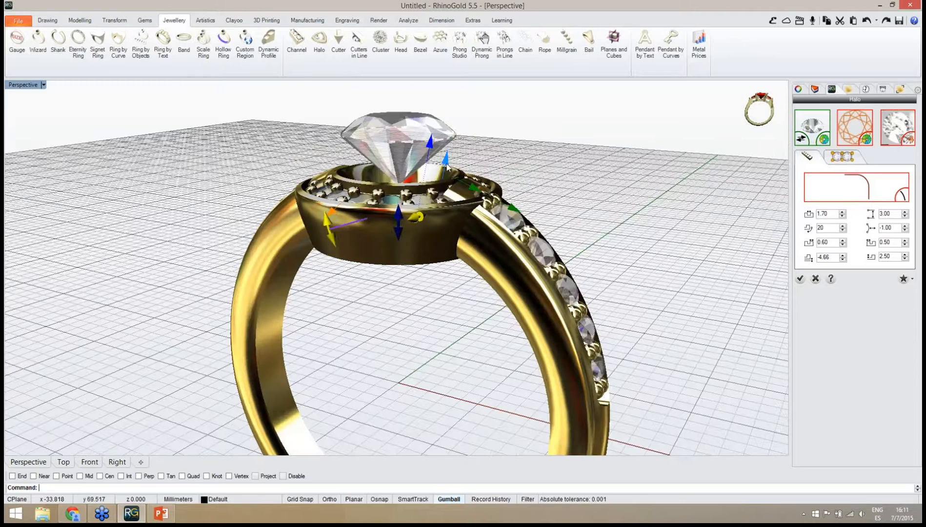
right_drag(447, 167, 436, 172)
drag(428, 154, 430, 127)
right_drag(430, 127, 416, 246)
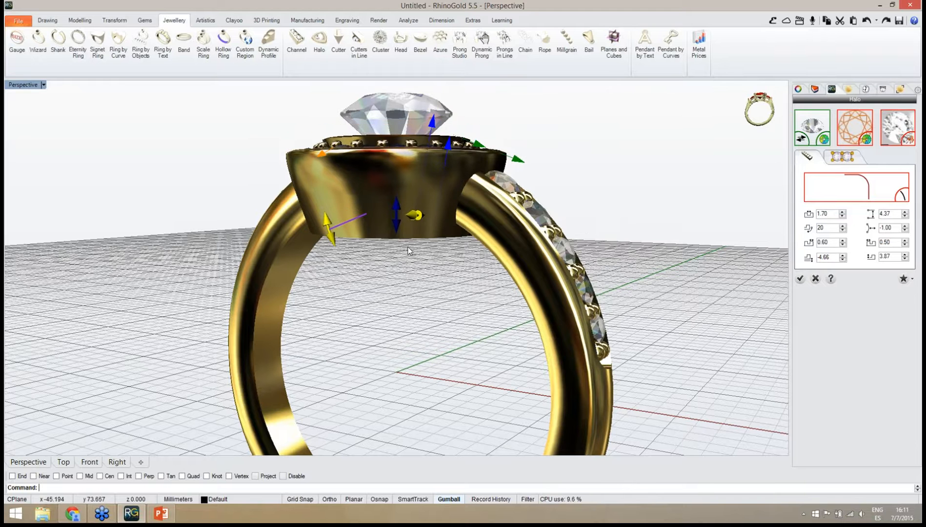
right_drag(413, 267, 439, 268)
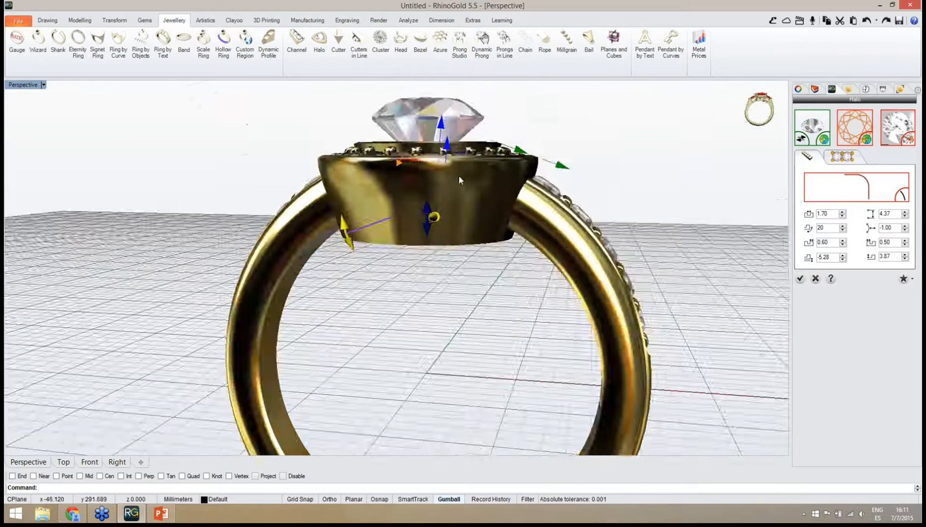
right_drag(459, 180, 432, 155)
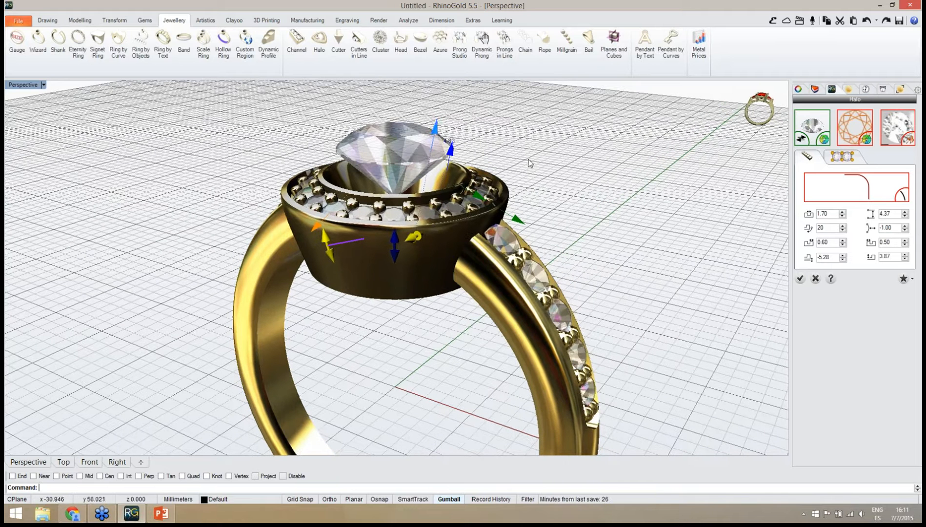
drag(530, 162, 533, 164)
right_drag(410, 219, 420, 292)
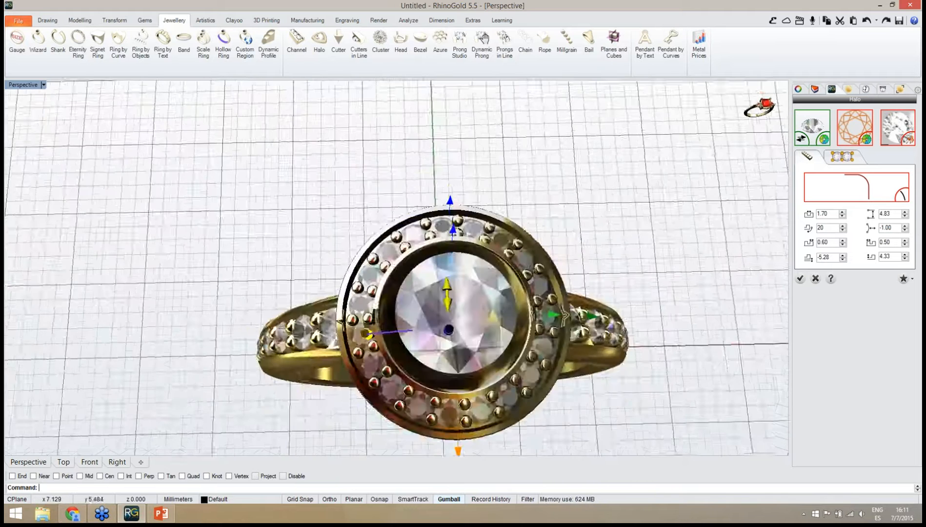
scroll(366, 249, down, 5)
scroll(367, 251, up, 6)
right_drag(366, 248, 374, 273)
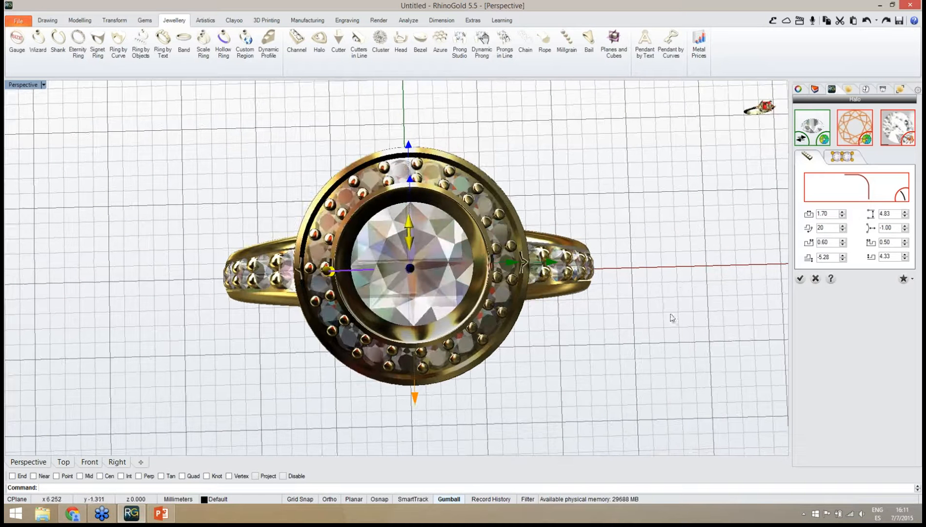
Set the halo's horizontal offset to -1.10 mm and create the halo.
click(905, 231)
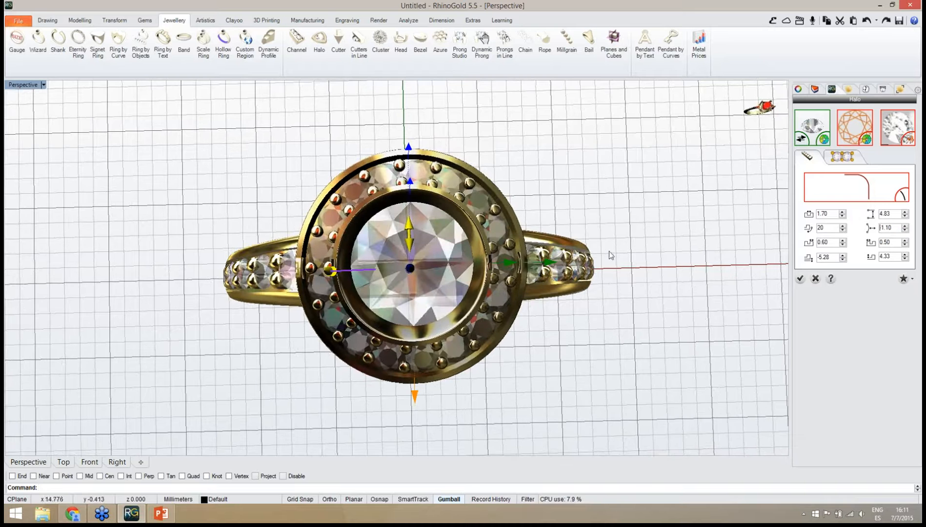
right_drag(469, 289, 441, 238)
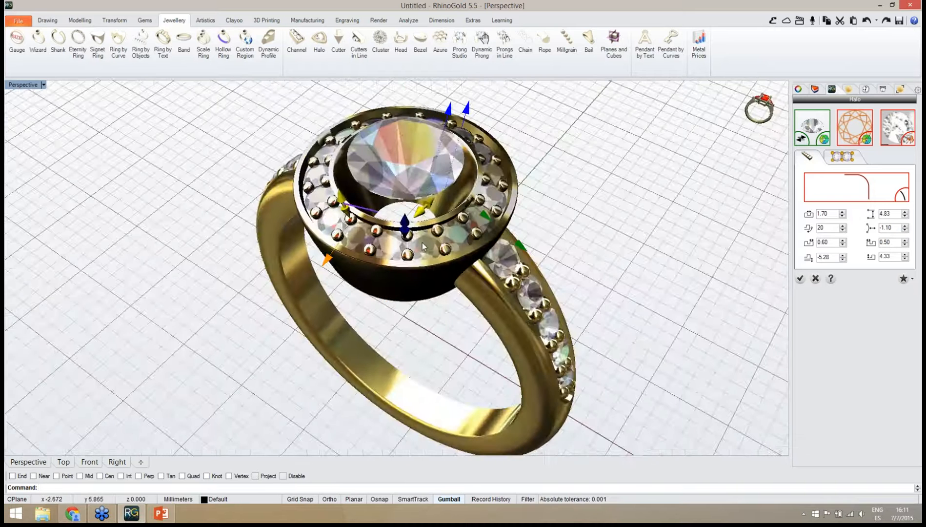
scroll(421, 242, up, 3)
click(842, 156)
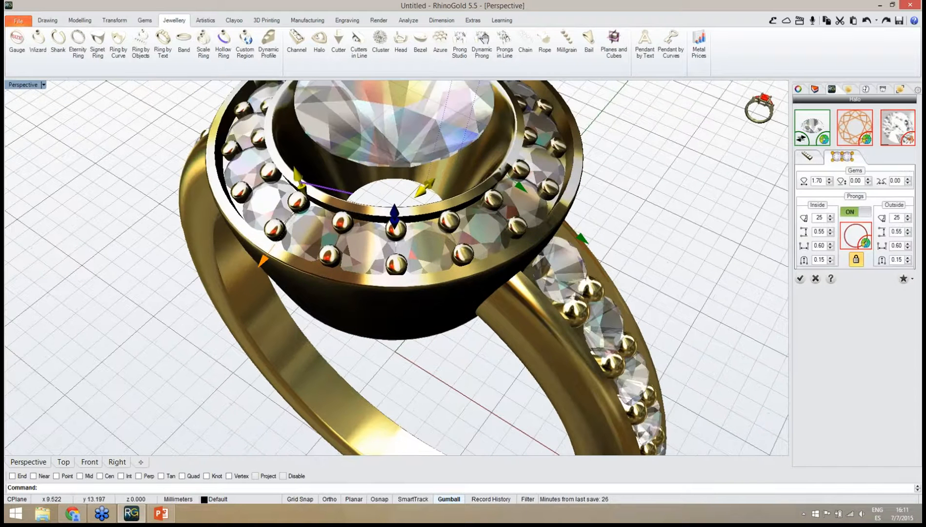
scroll(426, 256, down, 5)
right_drag(378, 258, 667, 340)
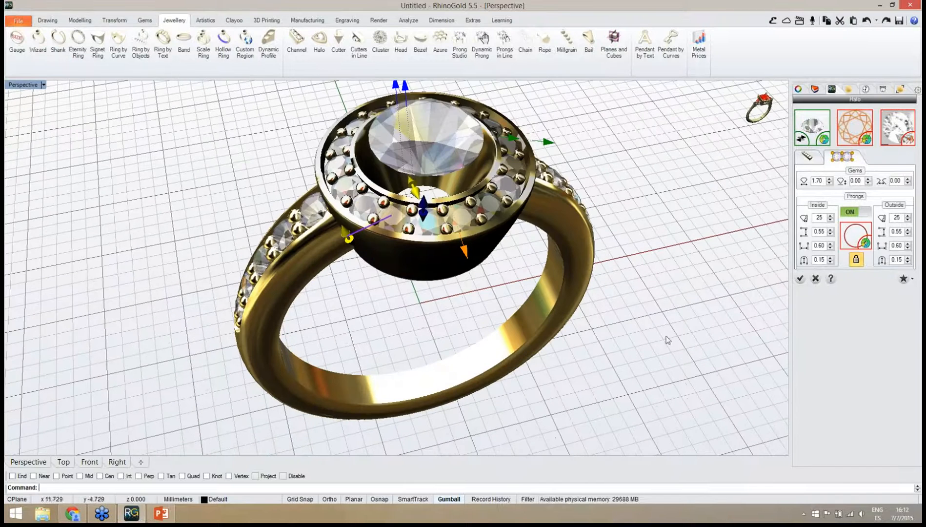
click(800, 278)
Edit the existing shank so its top opening angle is 50 degrees and apply the change.
right_drag(676, 319, 334, 266)
right_drag(373, 294, 324, 214)
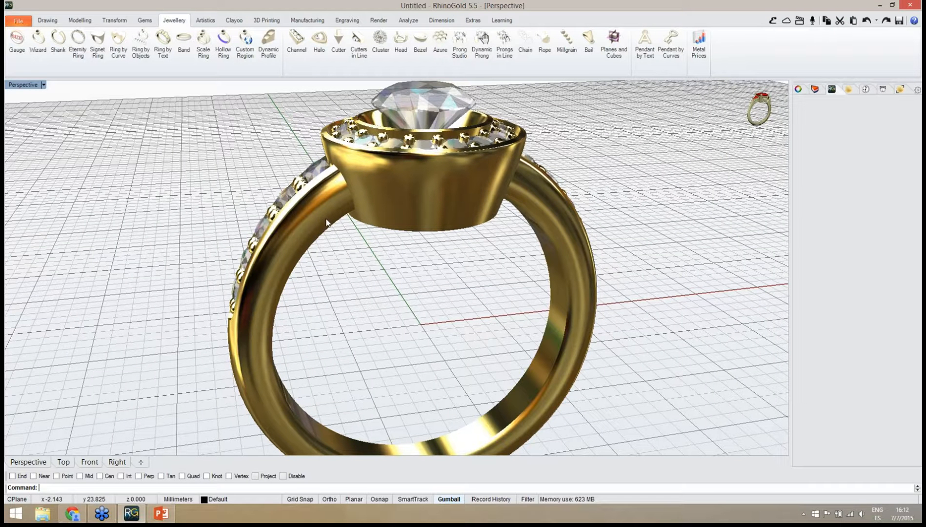
click(317, 254)
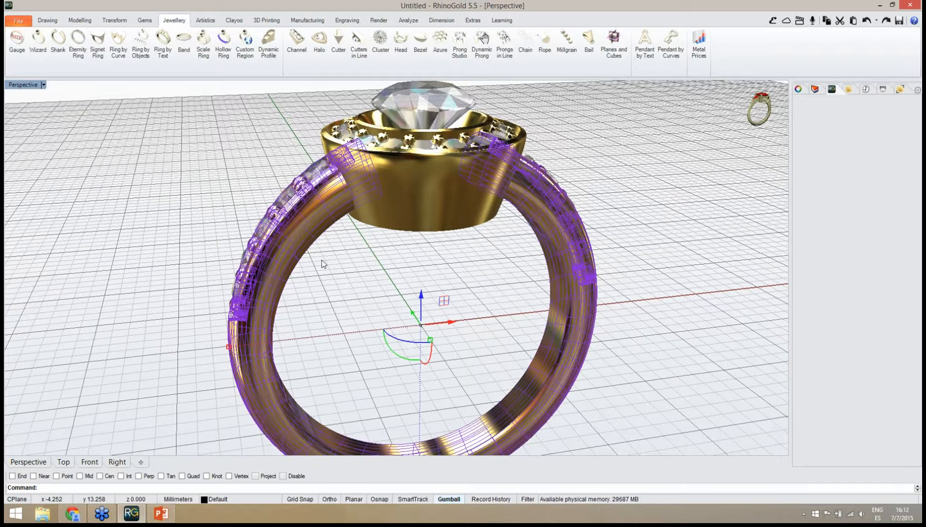
middle_click(322, 264)
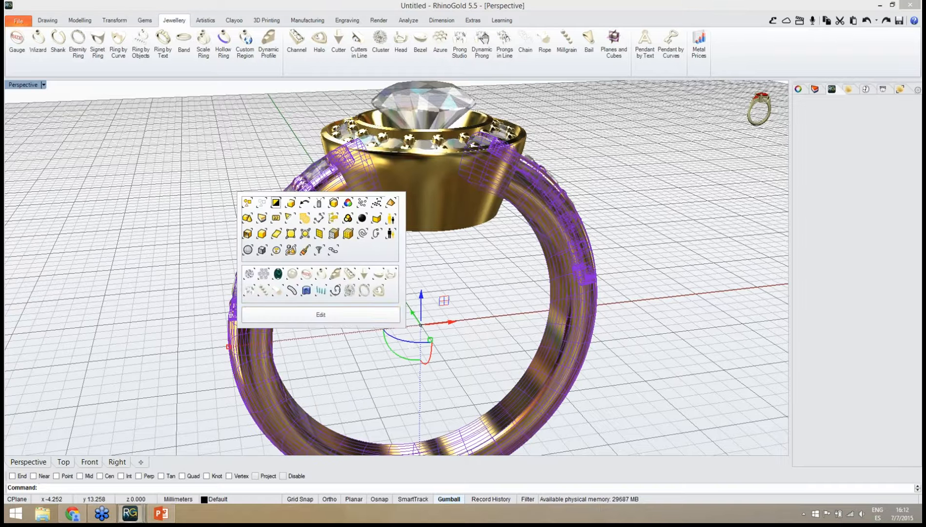
click(321, 315)
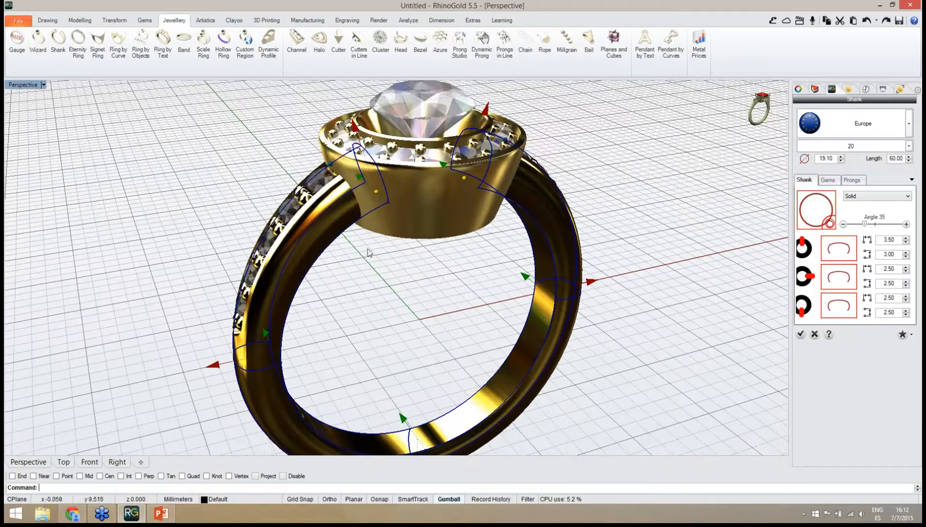
drag(375, 194, 364, 229)
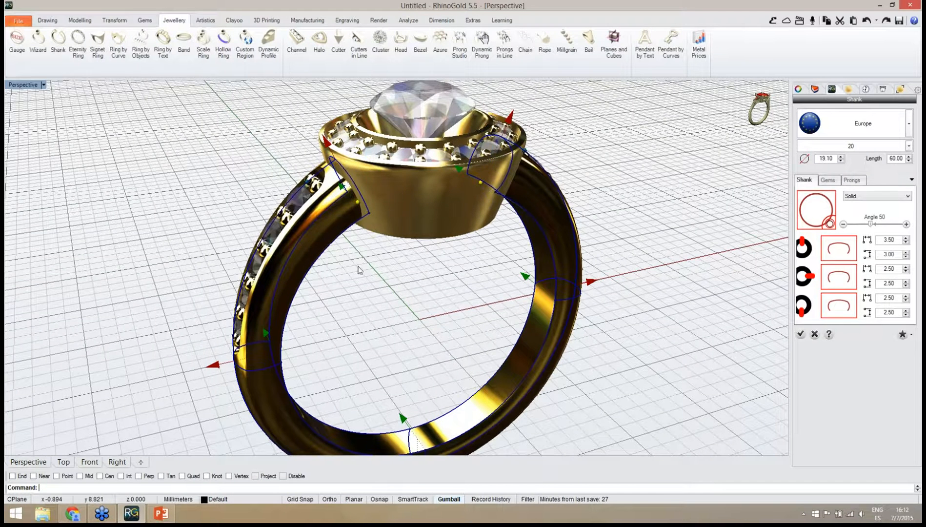
mouse_move(360, 266)
right_down()
mouse_move(331, 276)
mouse_move(352, 273)
right_up()
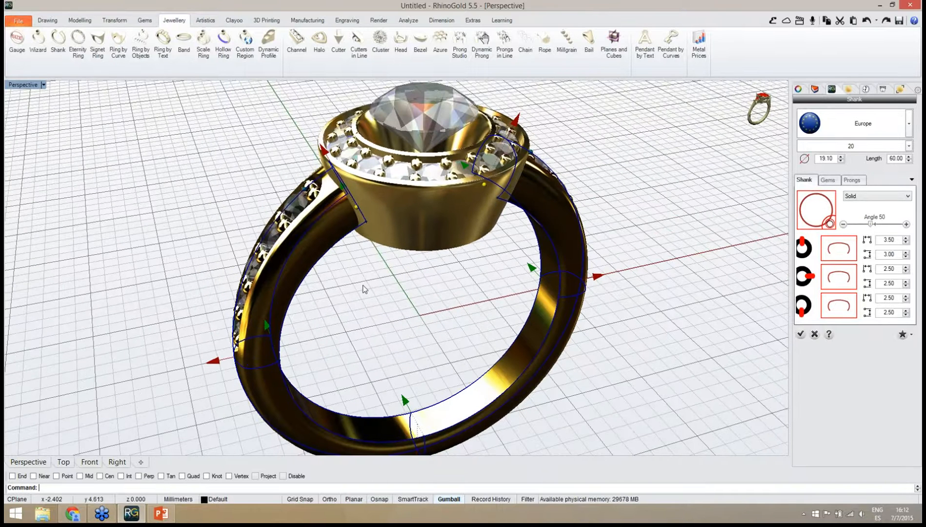
right_drag(363, 288, 390, 312)
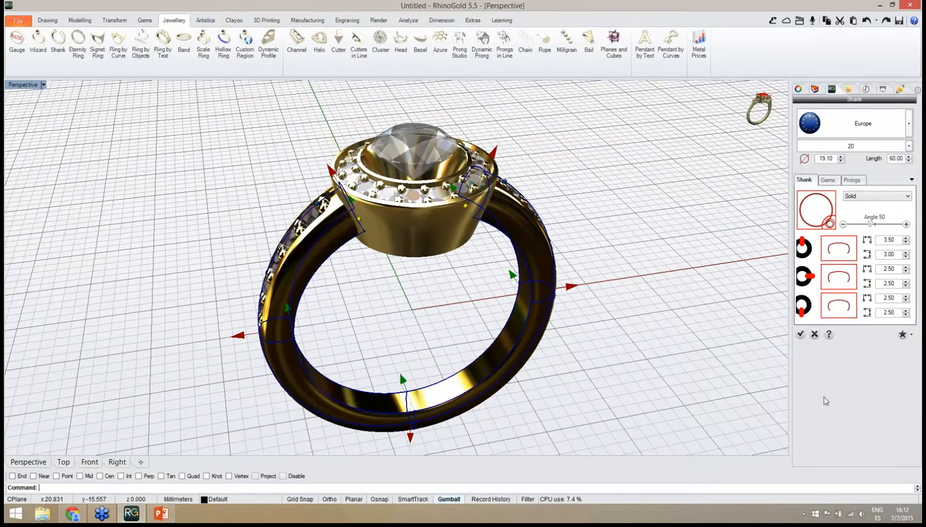
click(802, 339)
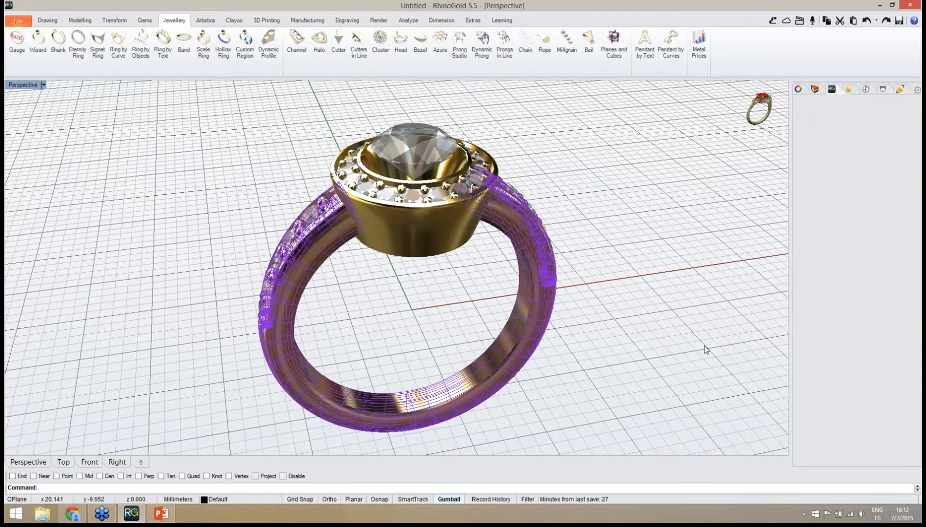
click(690, 350)
Start Prong Studio on the large center diamond with four prongs.
right_drag(674, 358, 627, 388)
right_drag(398, 319, 437, 254)
scroll(434, 207, up, 4)
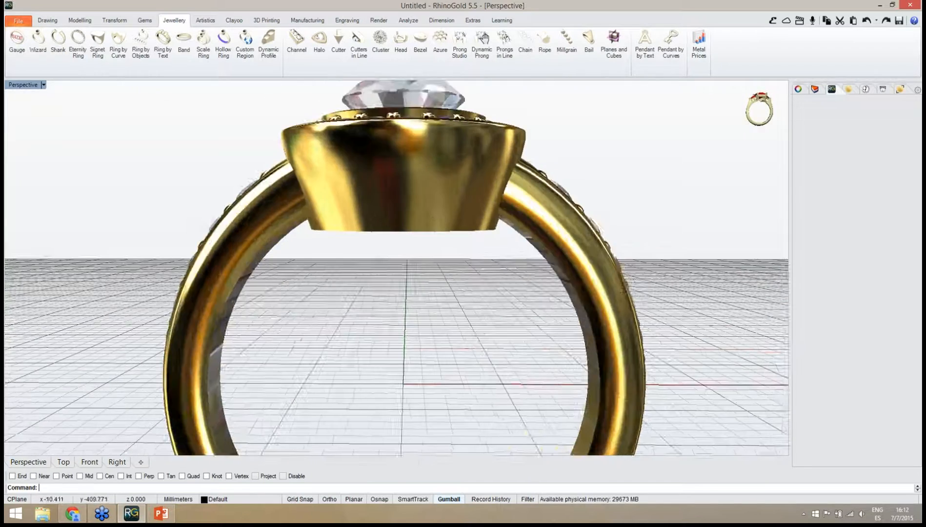
right_drag(434, 206, 402, 233)
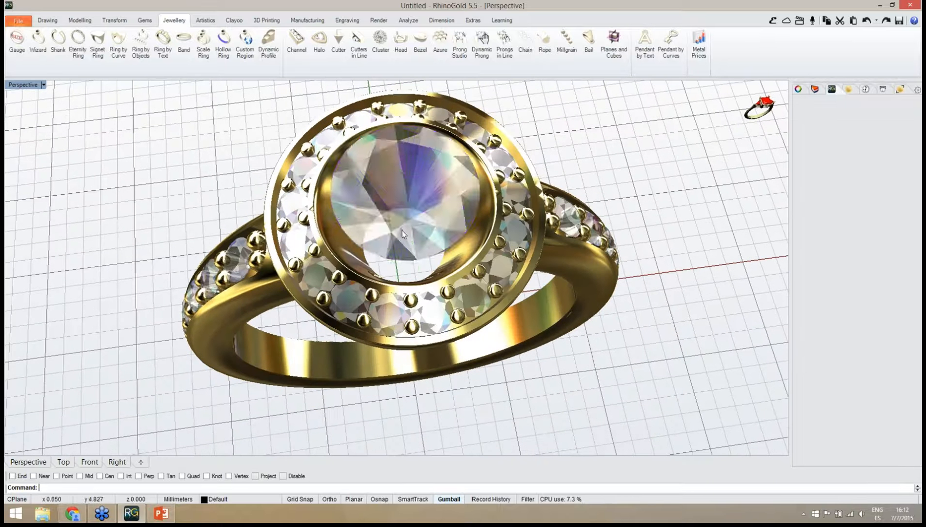
click(402, 232)
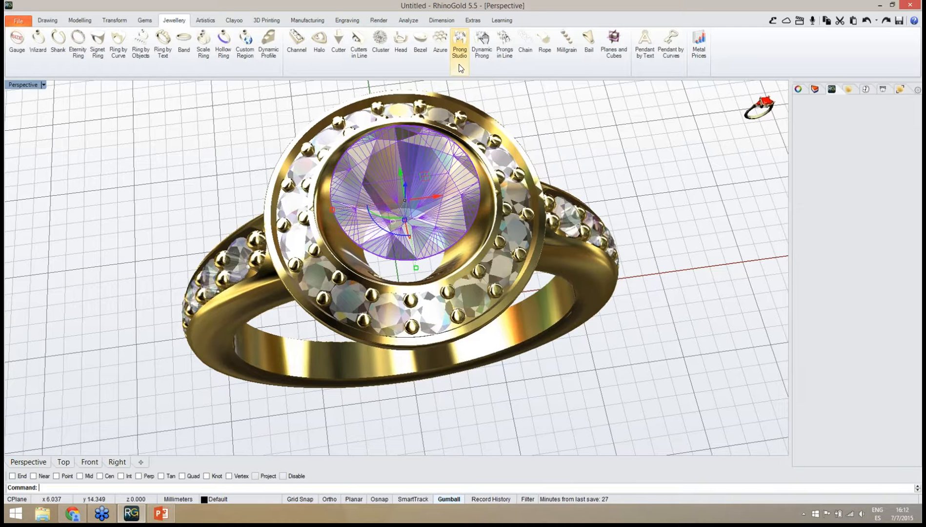
click(459, 43)
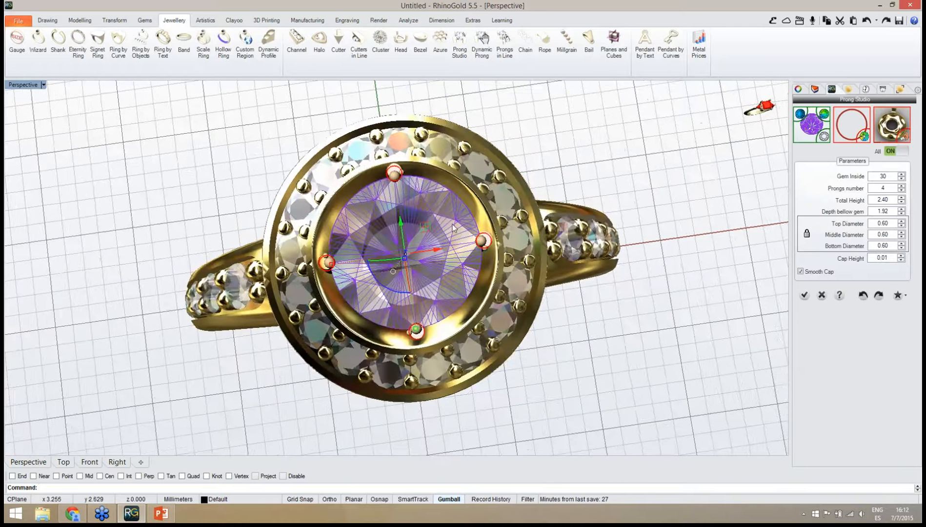
click(572, 173)
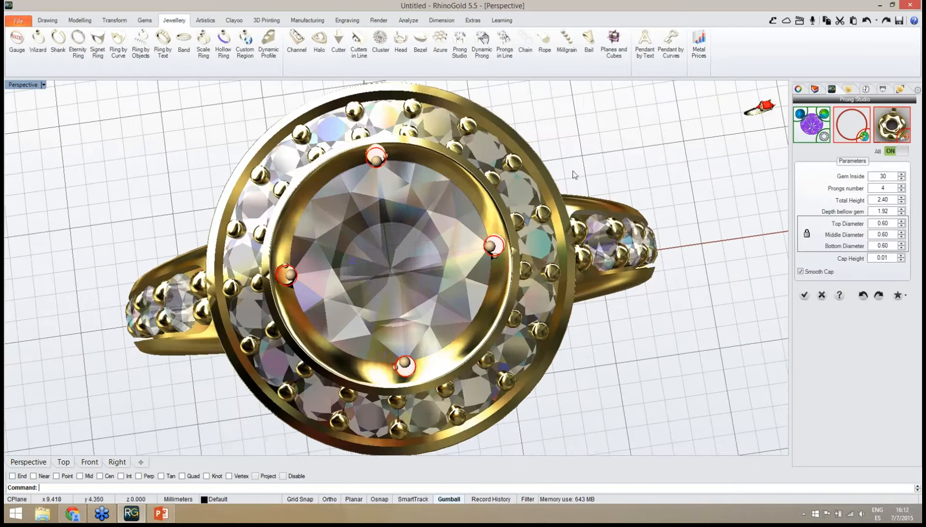
Set the center prongs' top, middle and bottom diameters to 0.80 mm and their cap height to 0.31 mm.
click(902, 222)
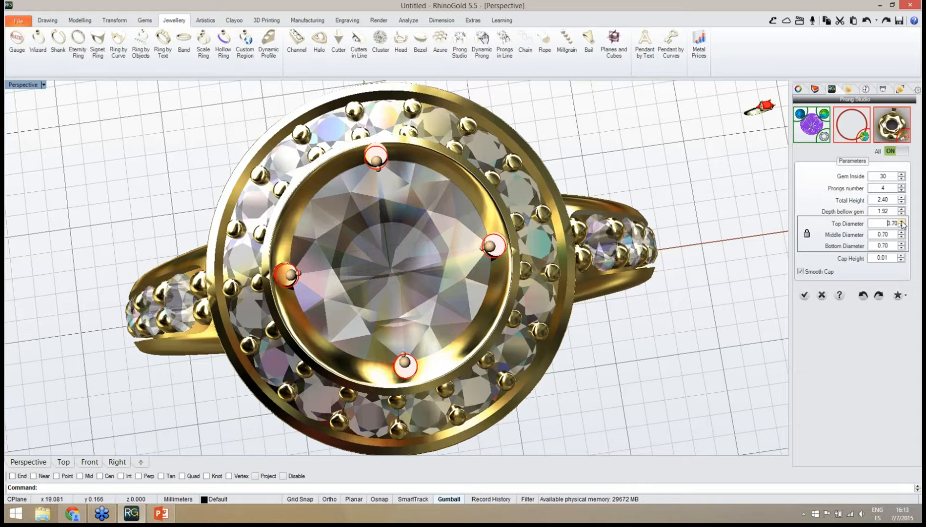
click(902, 221)
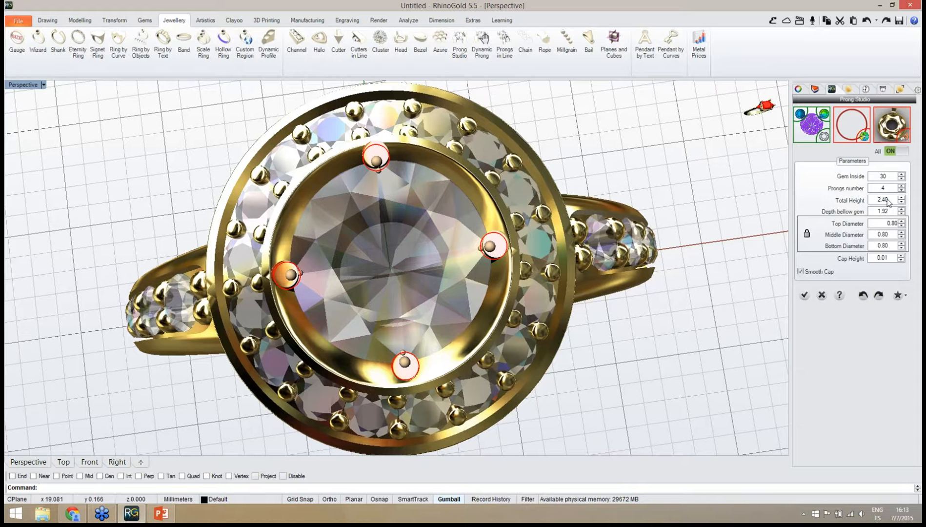
right_drag(664, 293, 664, 249)
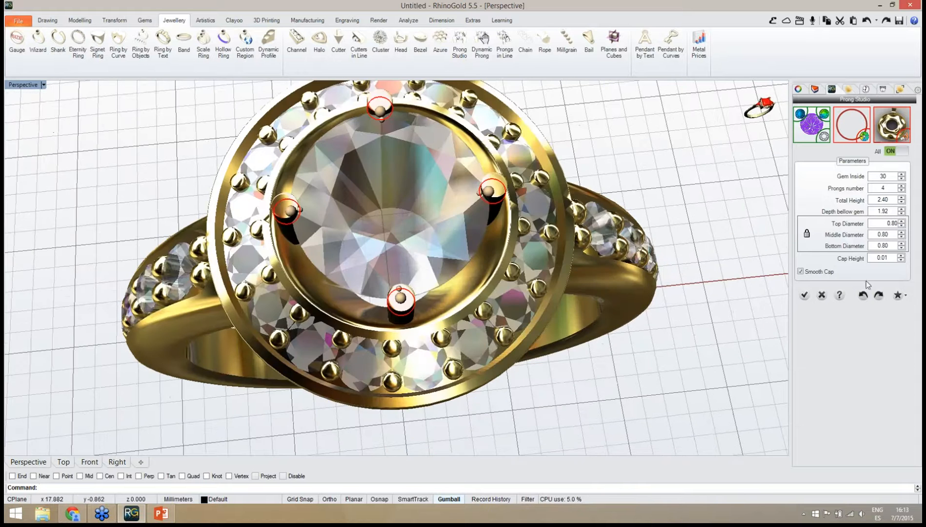
click(902, 260)
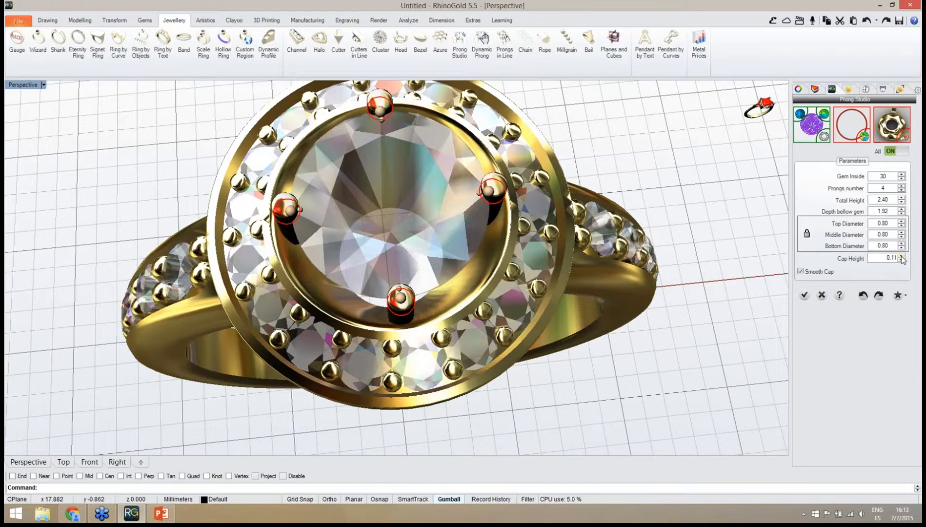
right_drag(662, 379, 657, 322)
scroll(426, 350, down, 4)
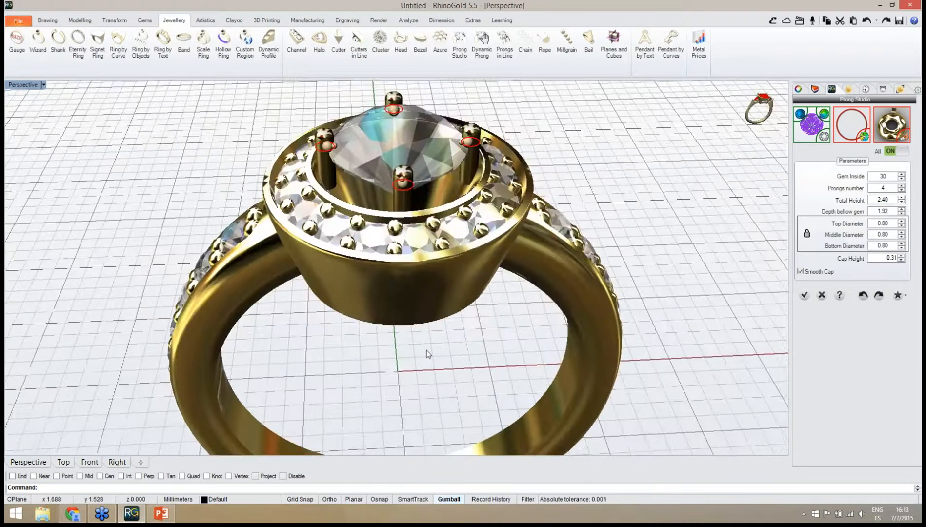
right_drag(426, 350, 426, 382)
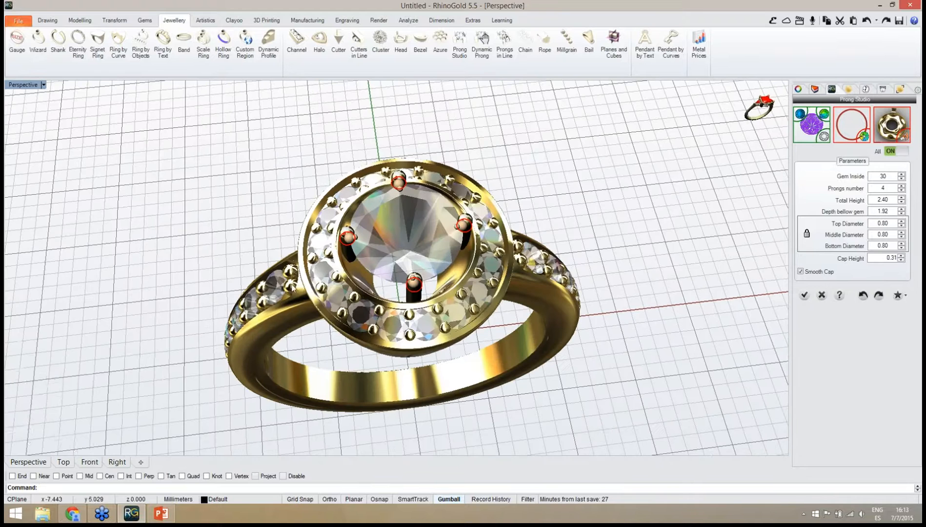
Show the center prongs close up in the Top view using the Rendered display mode.
mouse_move(76, 448)
click(65, 464)
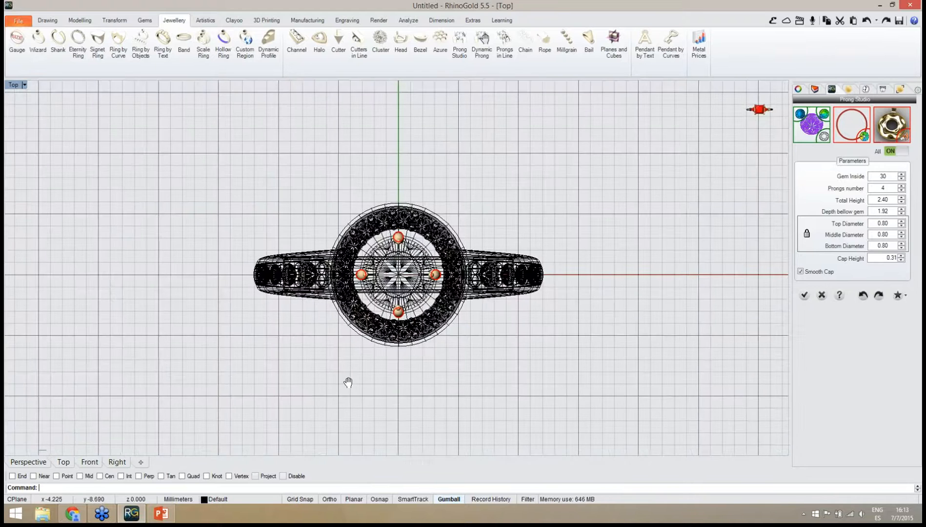
scroll(424, 284, up, 3)
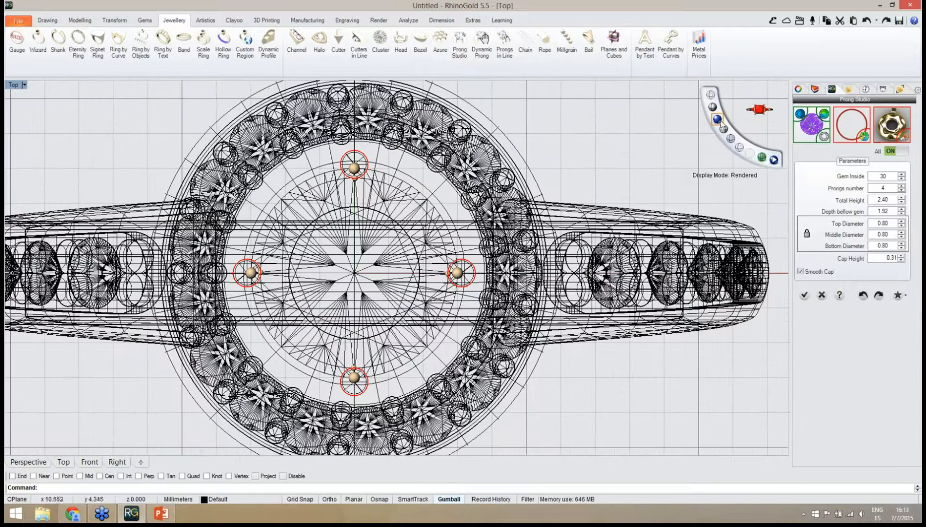
click(717, 120)
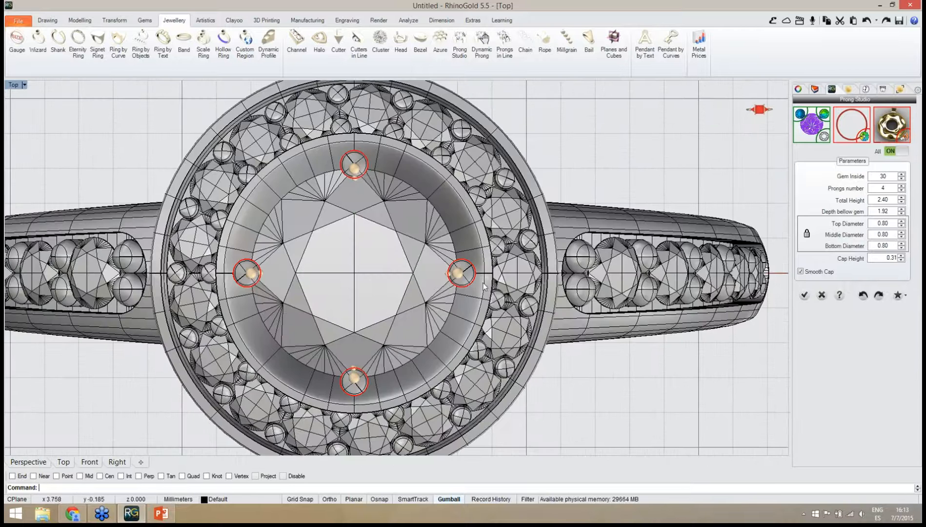
Rotate the four center prongs to the diagonal positions around the center diamond, working in Wireframe display.
click(708, 104)
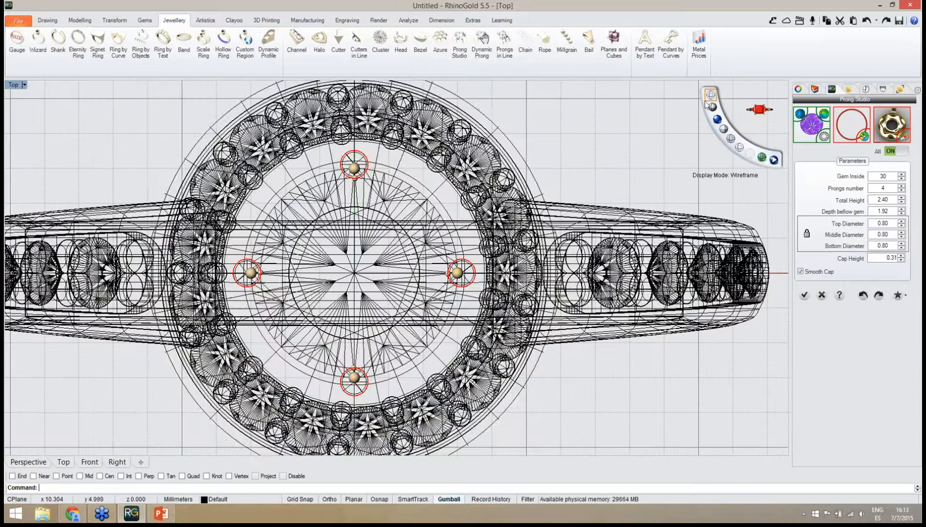
drag(460, 274, 431, 201)
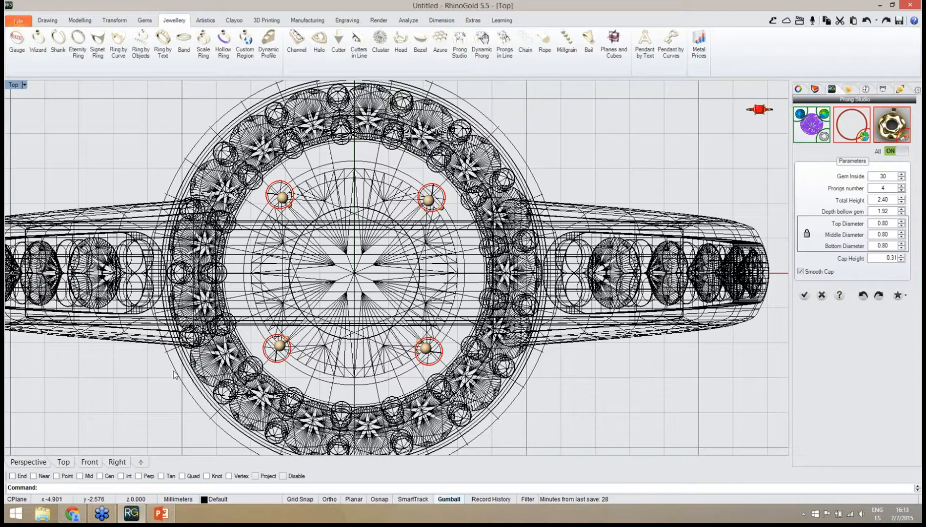
Unlink the center prongs' diameters and taper them by setting only the bottom diameter to 0.40 mm, checking in Perspective.
click(38, 464)
right_drag(273, 400, 545, 285)
scroll(459, 248, up, 8)
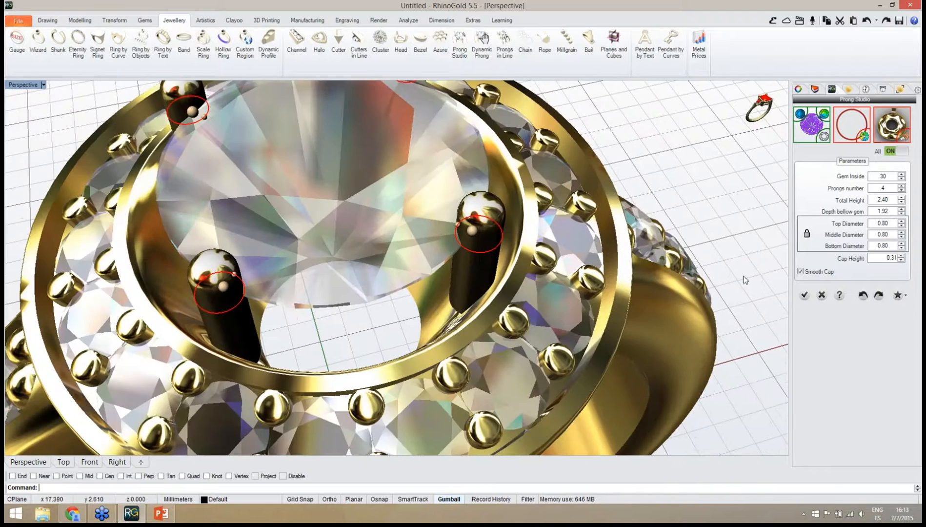
right_drag(745, 280, 776, 269)
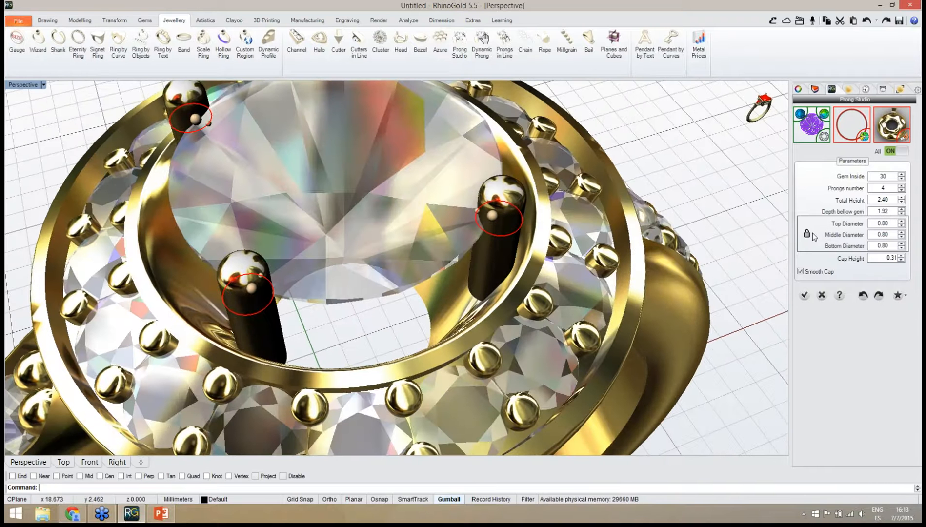
click(902, 248)
click(902, 248)
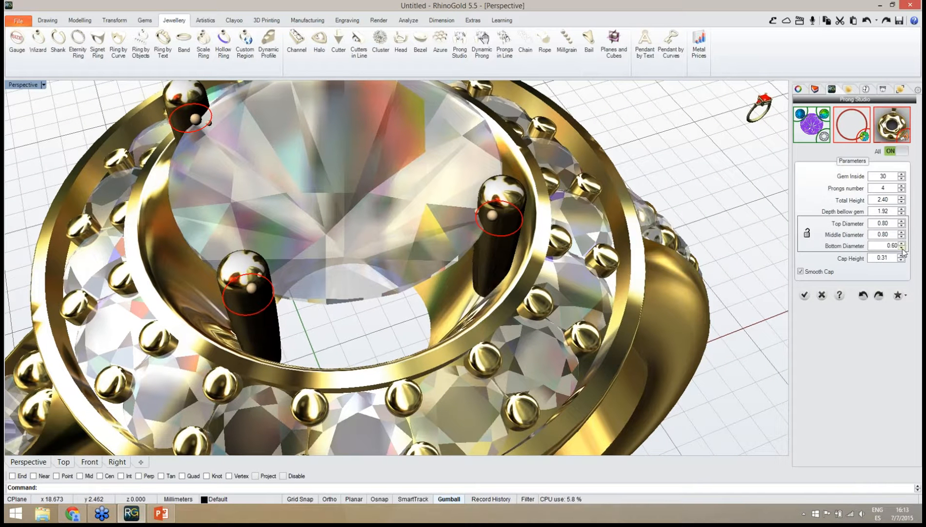
click(902, 248)
click(901, 248)
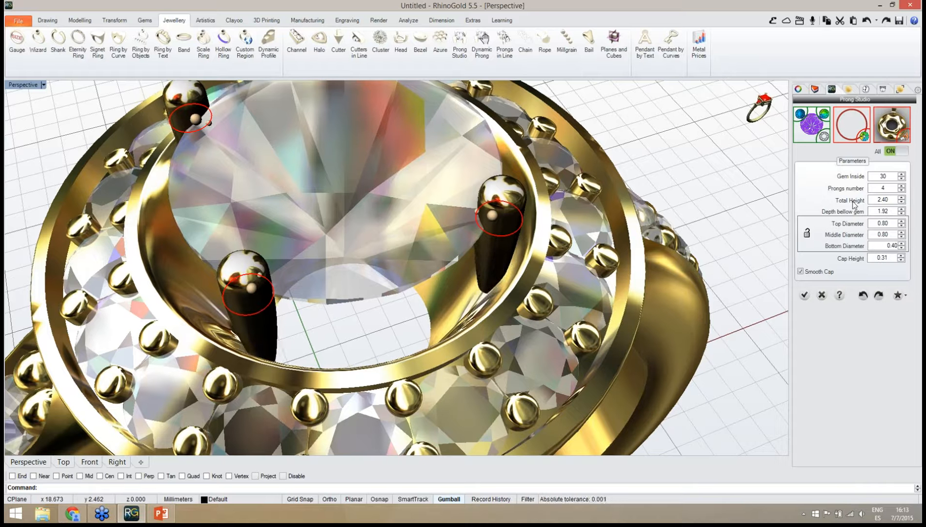
Set the center prongs' depth below the gem to 2.22 mm and total height to 2.90 mm, and apply them.
click(902, 209)
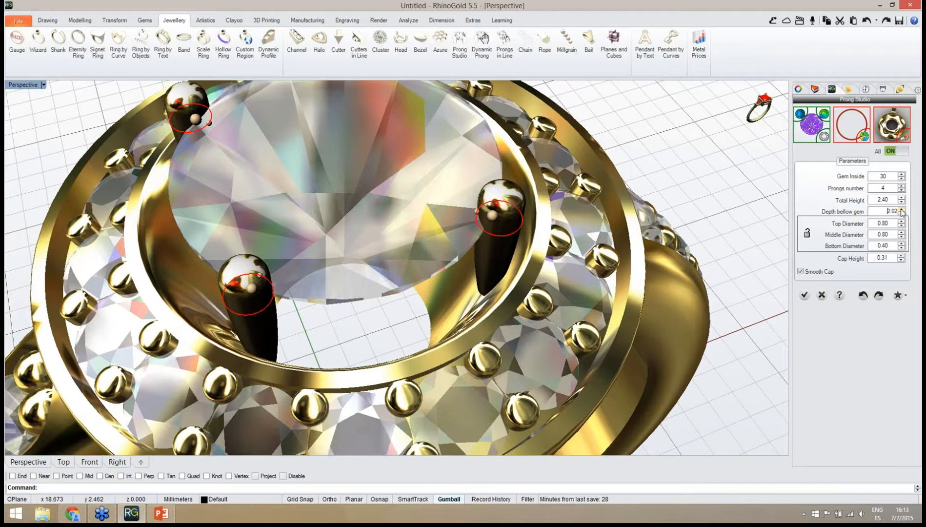
click(902, 209)
click(901, 209)
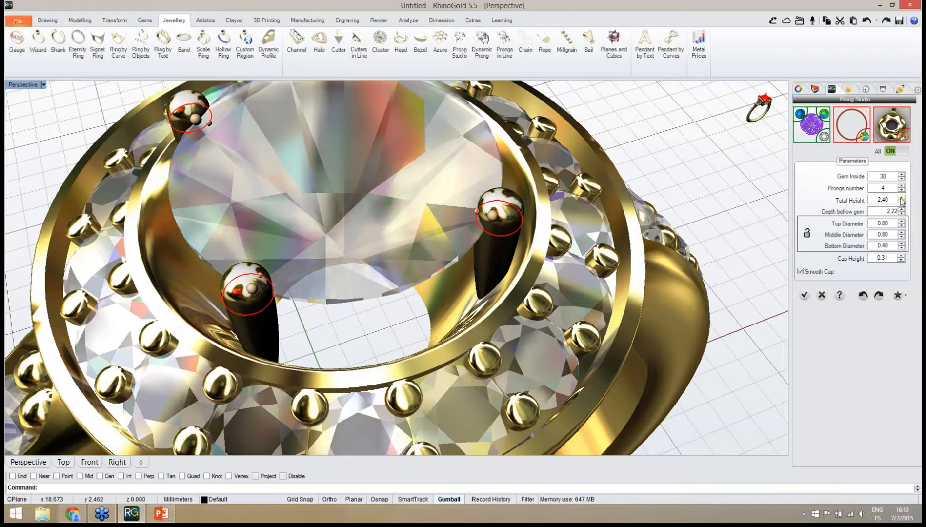
click(902, 198)
click(902, 197)
click(902, 198)
click(902, 197)
click(902, 197)
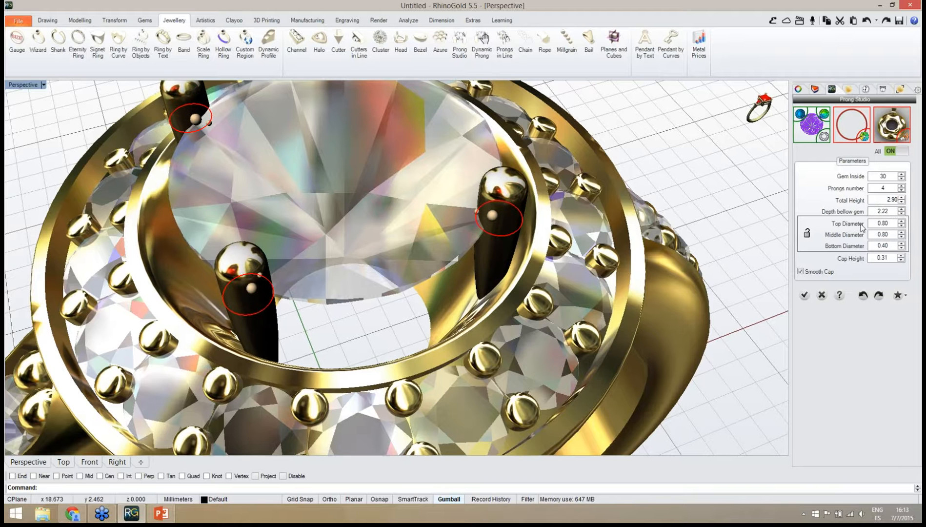
scroll(626, 284, down, 5)
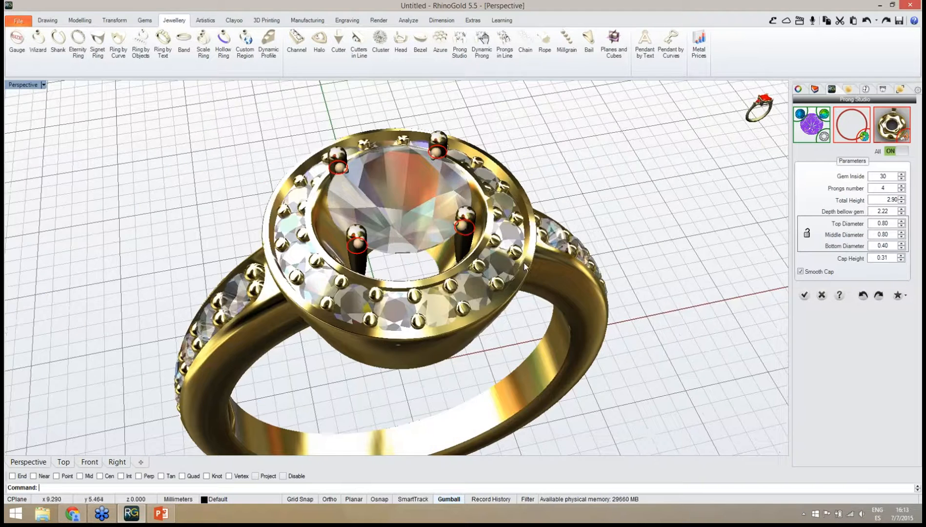
right_drag(525, 267, 529, 310)
scroll(527, 305, down, 2)
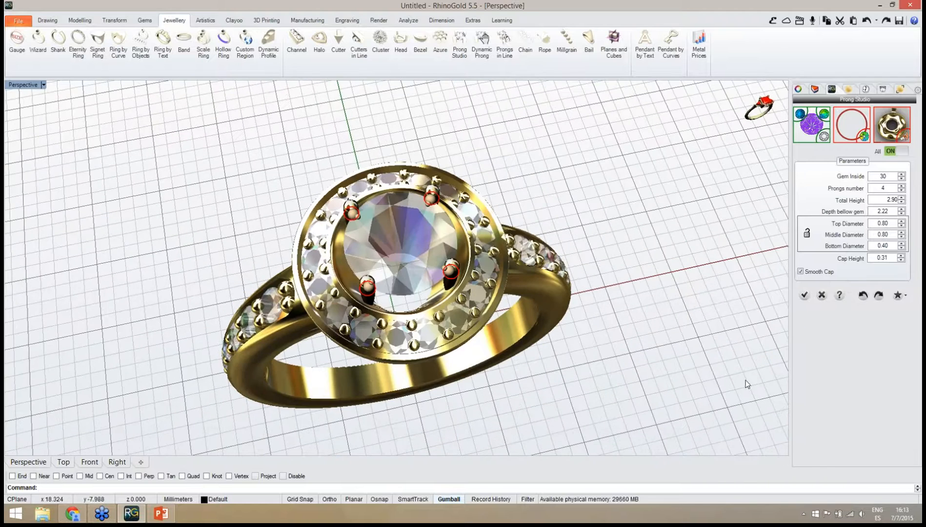
click(802, 295)
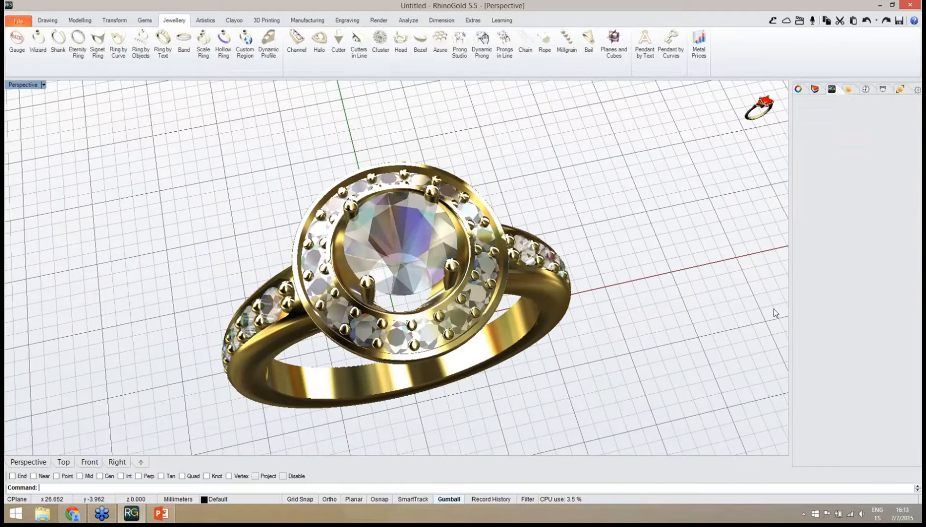
Examine the finished prongs and the underside of the halo setting from the side and from below.
right_drag(672, 364, 585, 303)
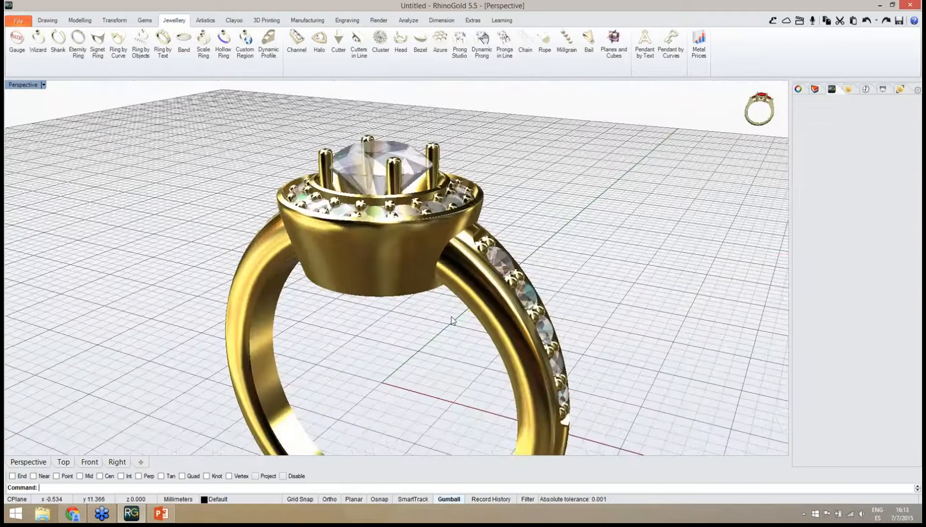
right_drag(453, 321, 512, 280)
scroll(454, 233, down, 4)
right_drag(420, 262, 401, 240)
scroll(409, 280, up, 4)
right_drag(487, 255, 408, 210)
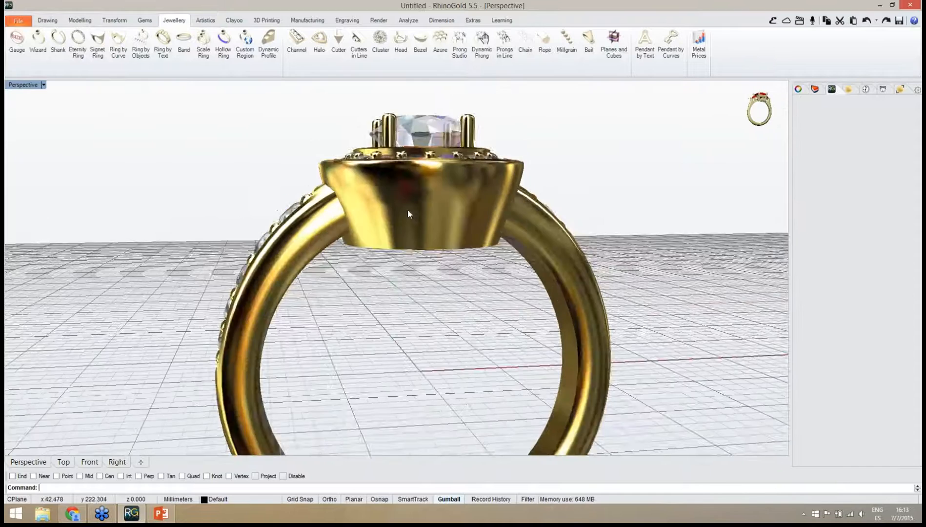
scroll(376, 262, down, 3)
right_drag(401, 291, 401, 341)
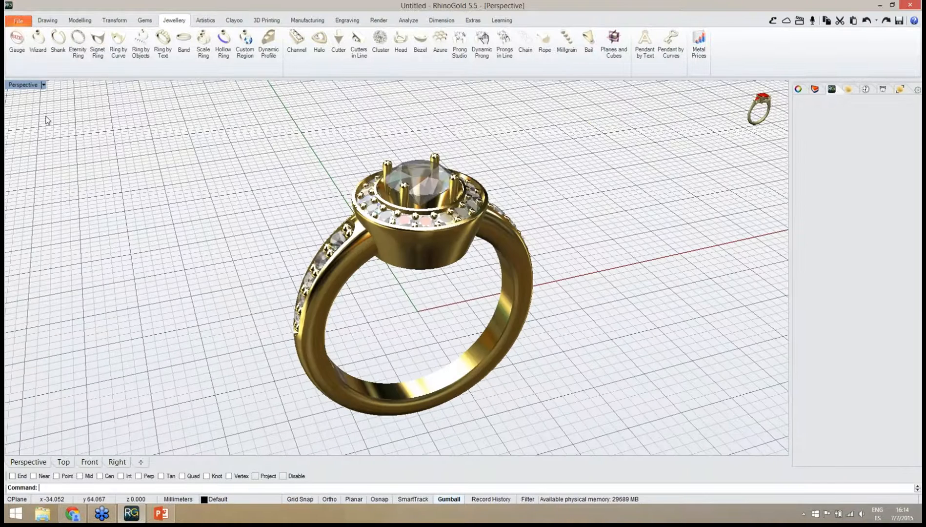
Add a finger size gauge circle for Europe size 20 inside the ring.
click(25, 69)
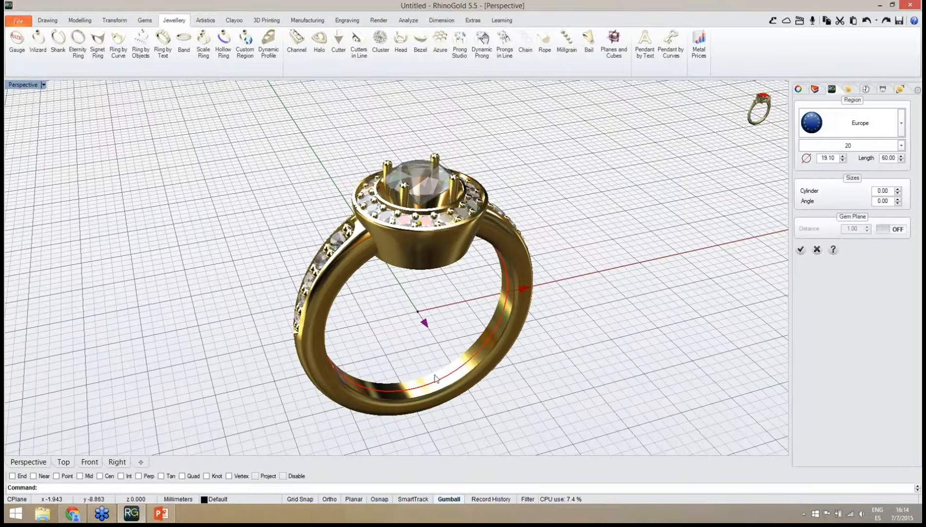
right_drag(435, 378, 453, 315)
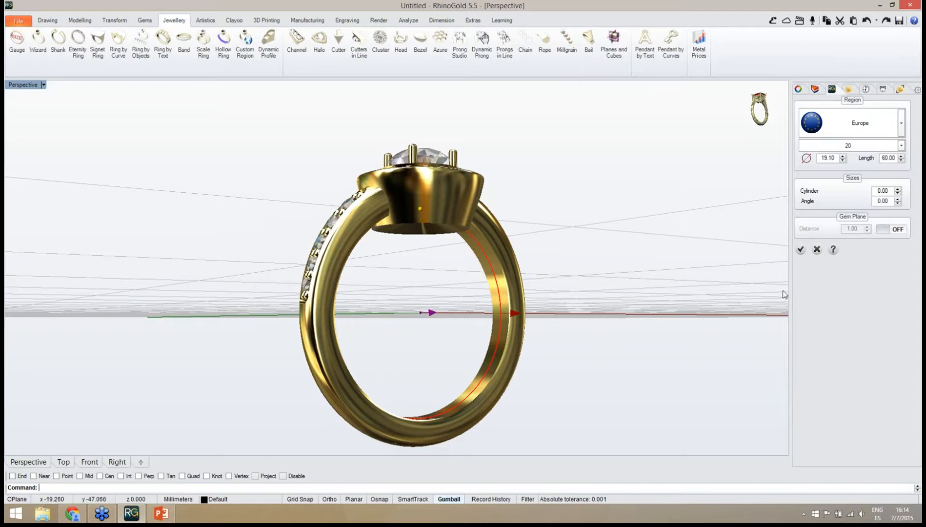
click(800, 249)
Cut away the part of the halo setting that reaches into the finger hole, using Auto Cut with the size gauge circle.
right_drag(477, 320, 419, 314)
click(490, 274)
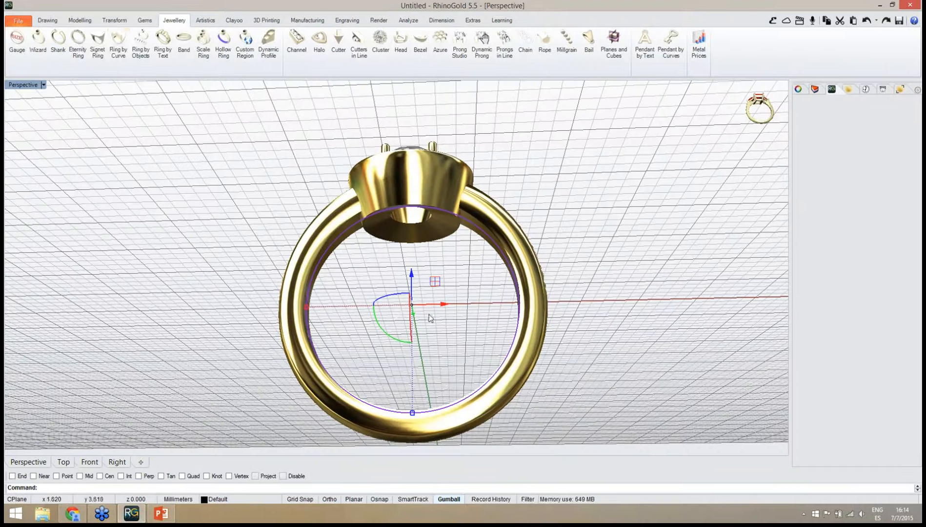
click(79, 20)
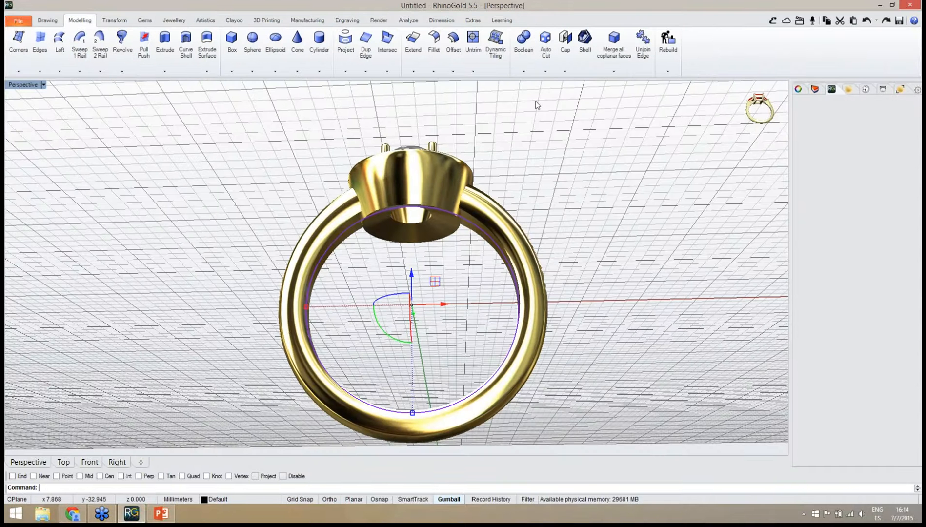
click(545, 56)
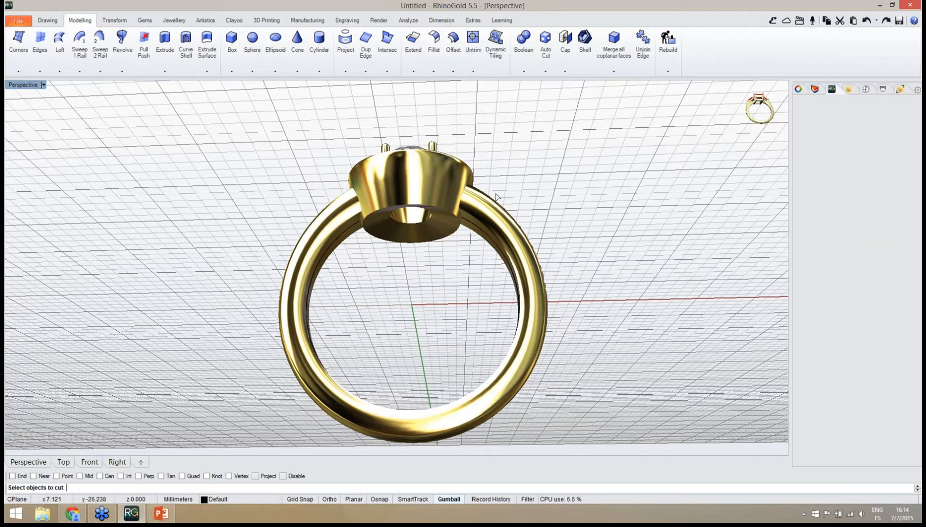
click(434, 240)
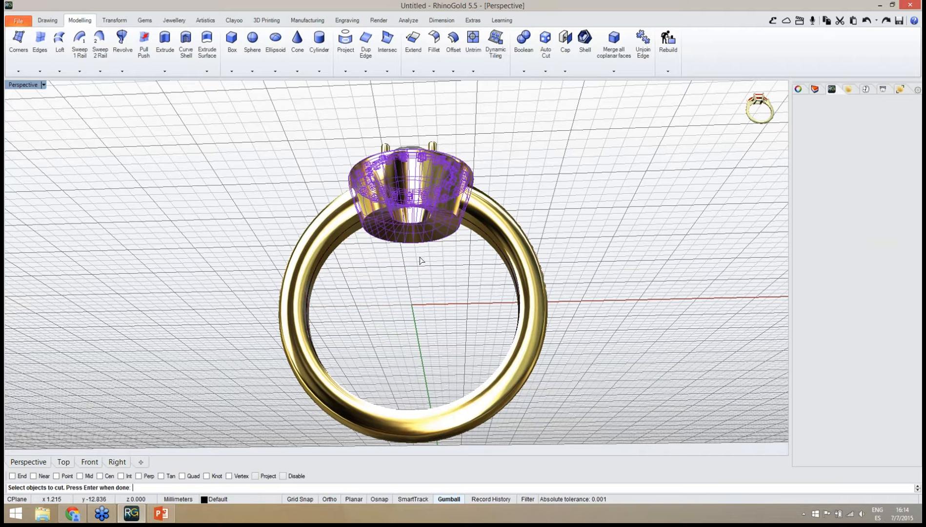
key(Return)
right_drag(425, 287, 459, 304)
right_drag(421, 278, 399, 327)
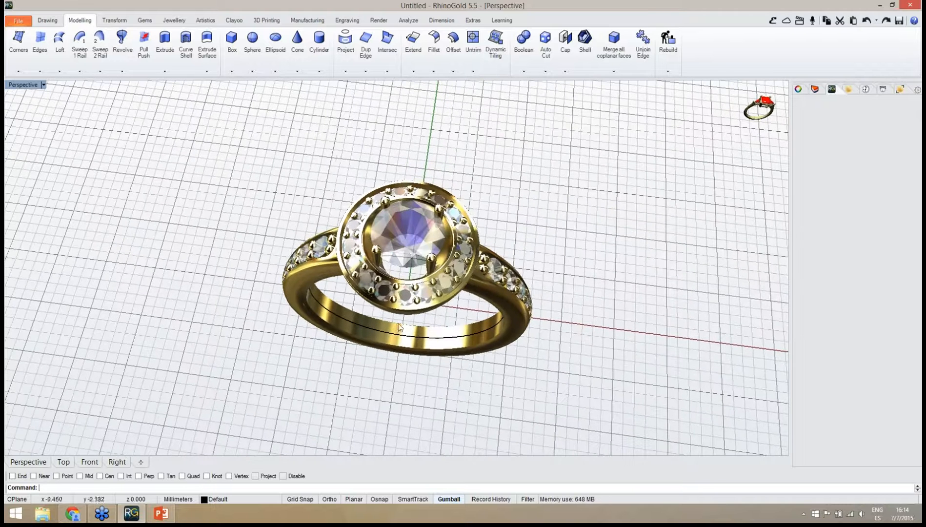
Start a gem-set shadow band for Europe size 20 in the front position beside the ring.
click(180, 21)
right_drag(185, 217, 242, 140)
scroll(332, 281, down, 2)
scroll(332, 281, up, 2)
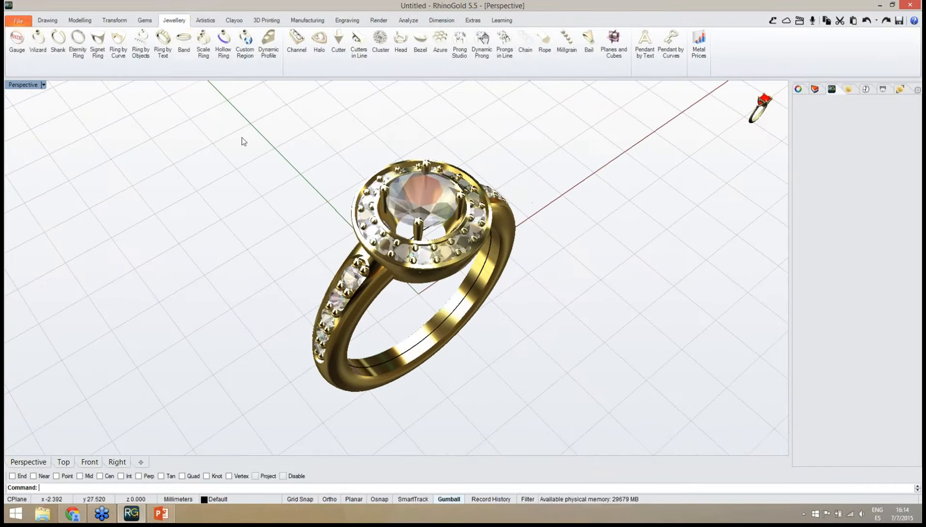
click(184, 53)
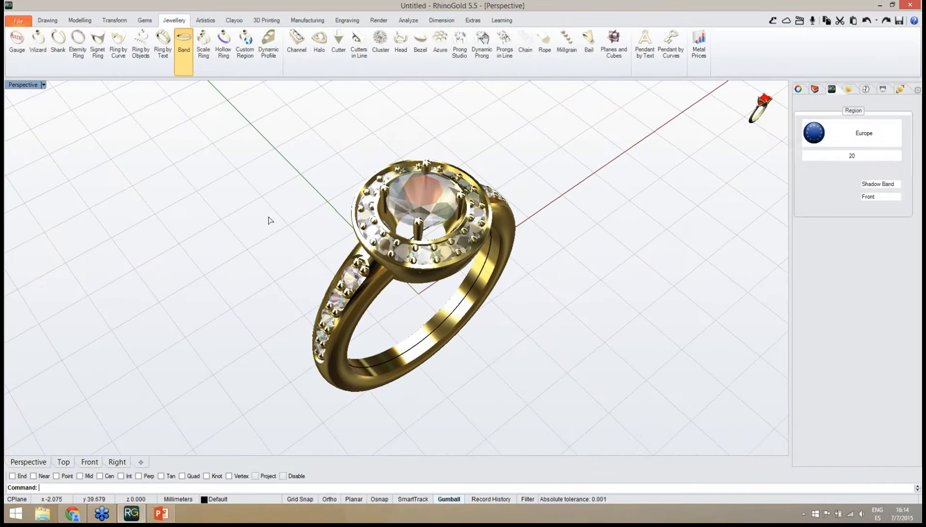
right_drag(368, 303, 394, 380)
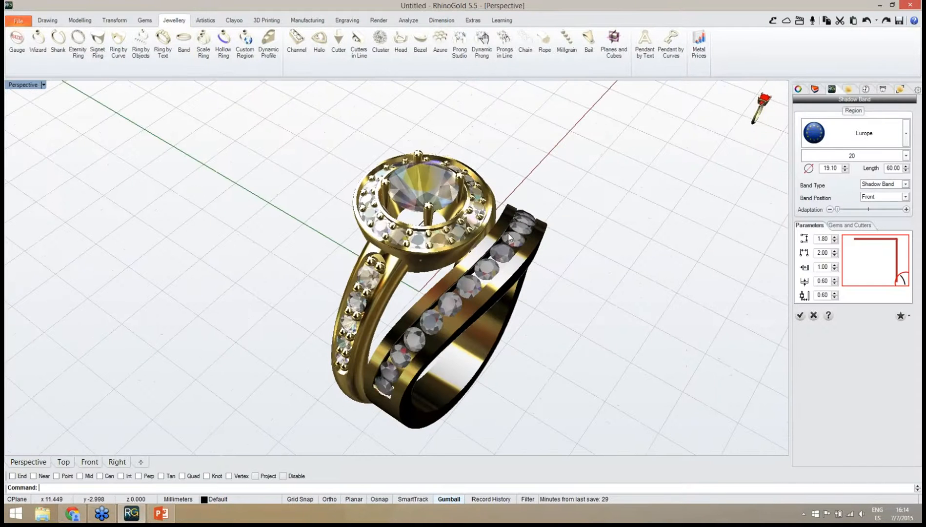
Increase the shadow band's adaptation slightly so its curve follows the halo more closely.
right_drag(450, 199, 319, 224)
scroll(361, 273, down, 4)
right_drag(410, 267, 507, 320)
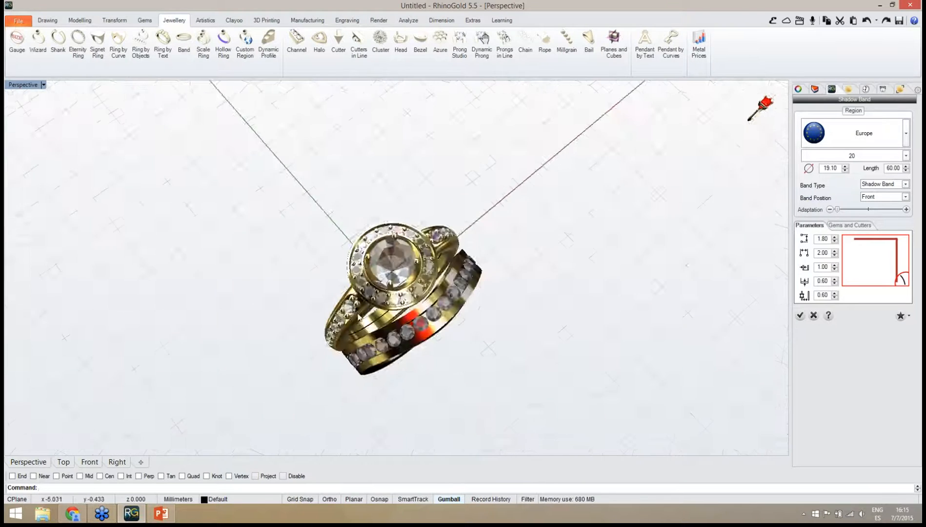
scroll(349, 296, up, 5)
right_drag(349, 297, 359, 267)
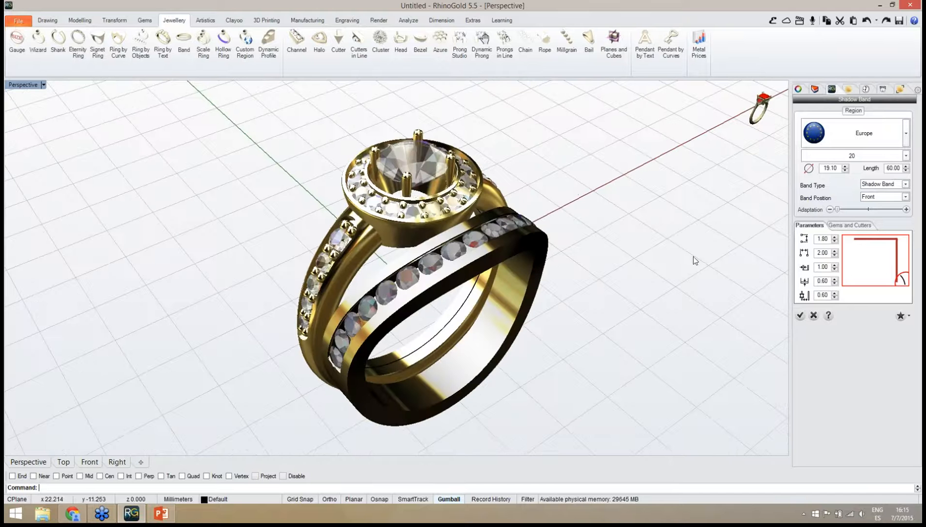
drag(837, 210, 839, 211)
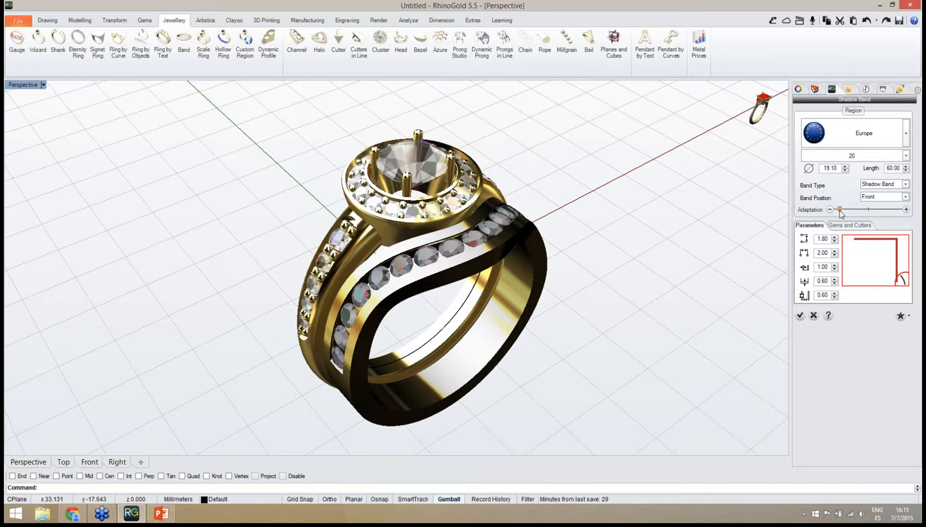
Try the Straight Band type for the matching band and return it to Shadow Band.
right_drag(632, 291, 713, 246)
click(880, 188)
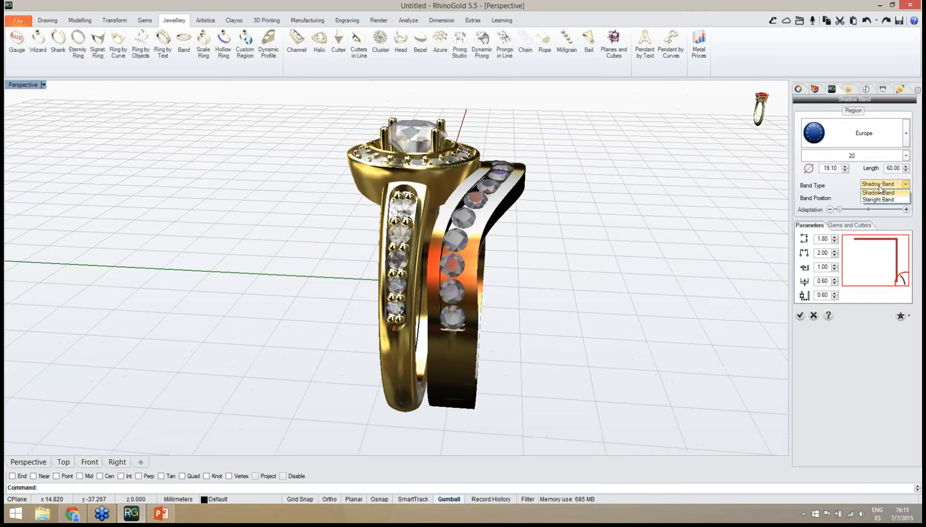
click(881, 200)
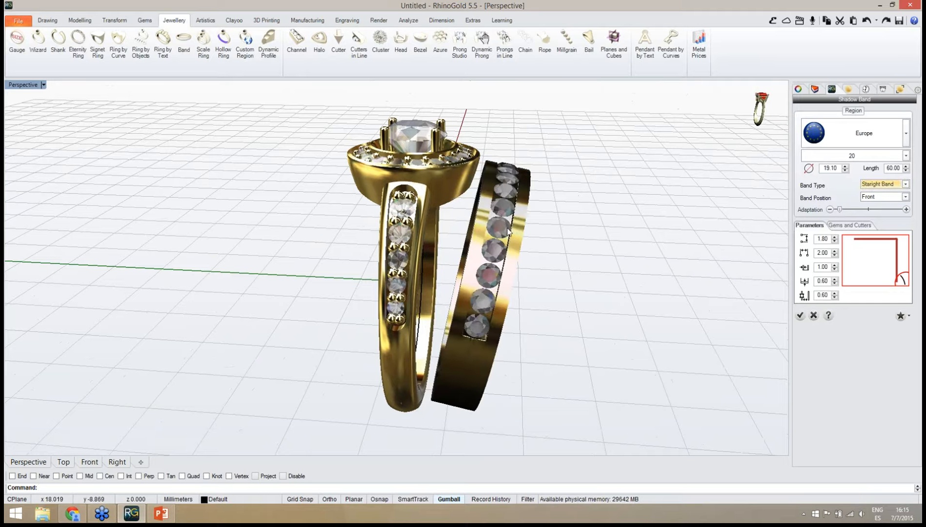
click(880, 189)
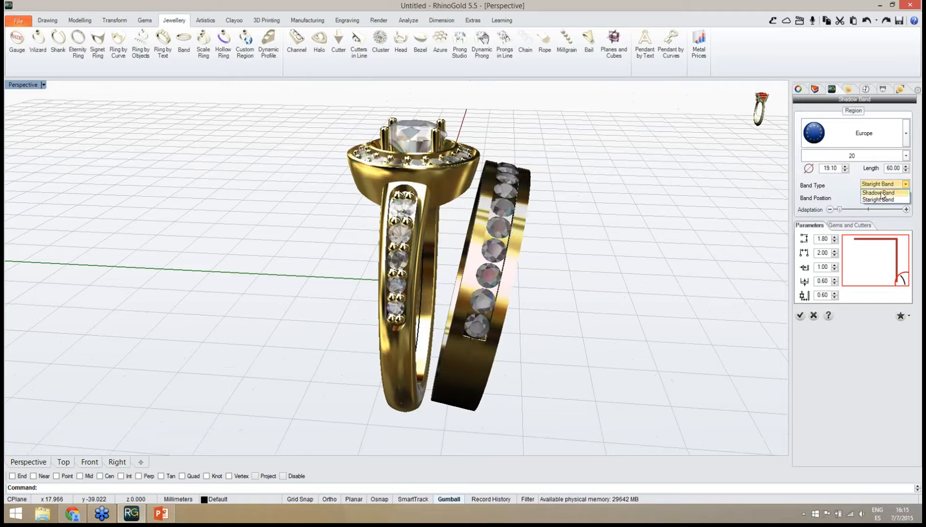
click(881, 200)
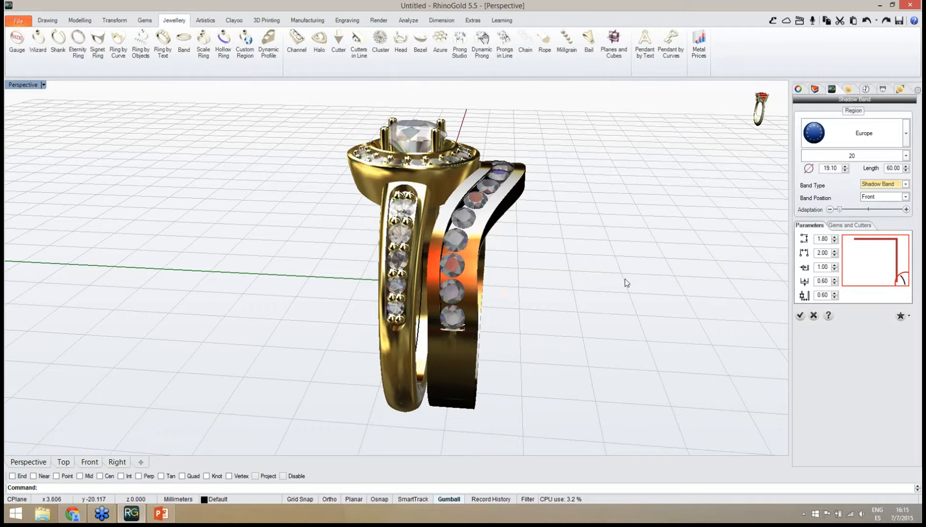
Set the shadow band's width to 1.80 mm.
right_drag(627, 283, 543, 317)
scroll(444, 335, up, 2)
right_drag(436, 335, 481, 313)
scroll(489, 196, up, 4)
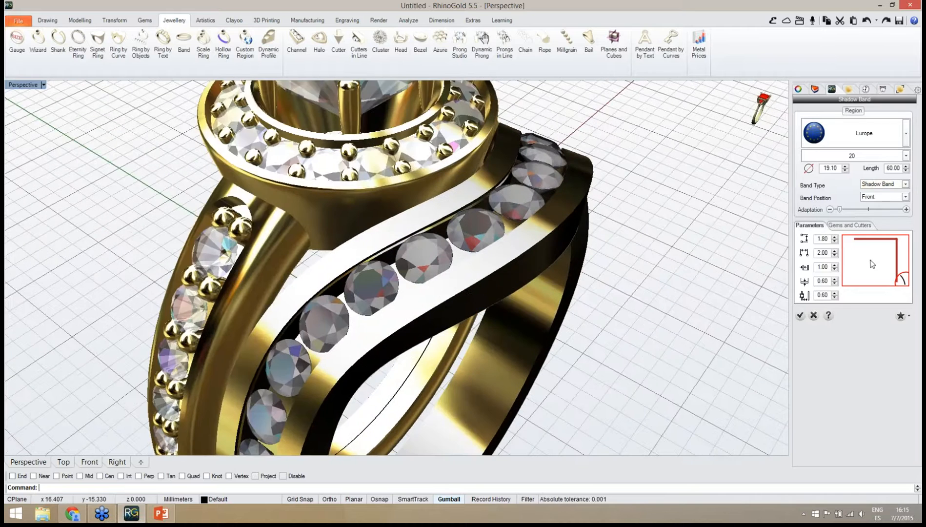
click(835, 254)
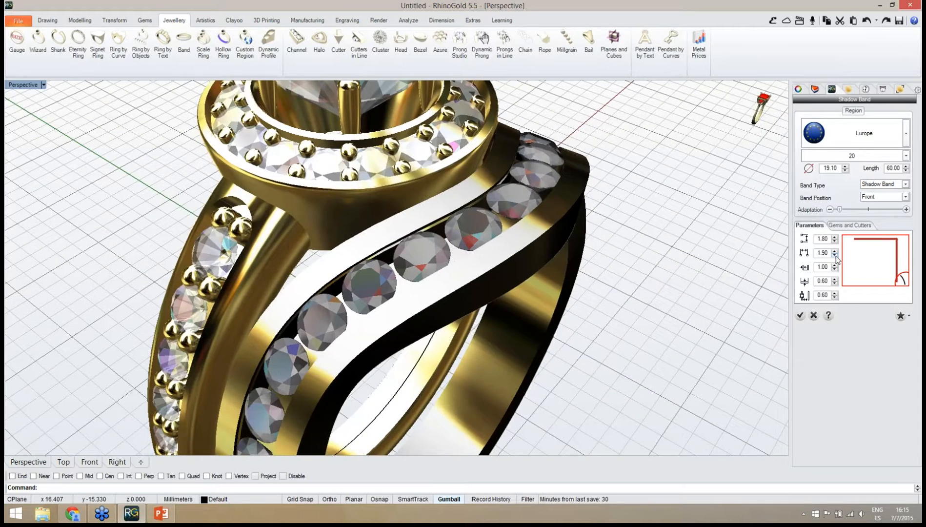
click(835, 255)
scroll(325, 268, down, 5)
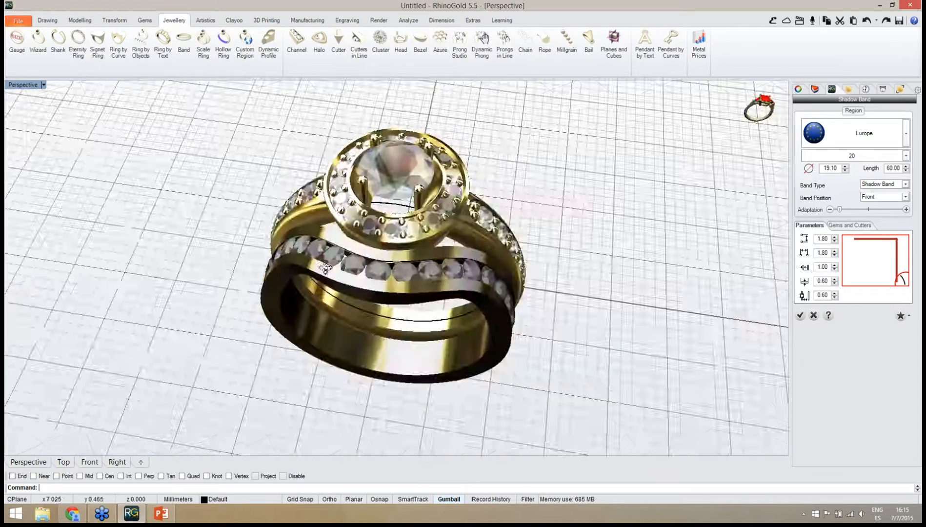
Try limiting the gem coverage on the shadow band to a 100-degree angle.
right_drag(325, 268, 789, 318)
scroll(335, 218, up, 3)
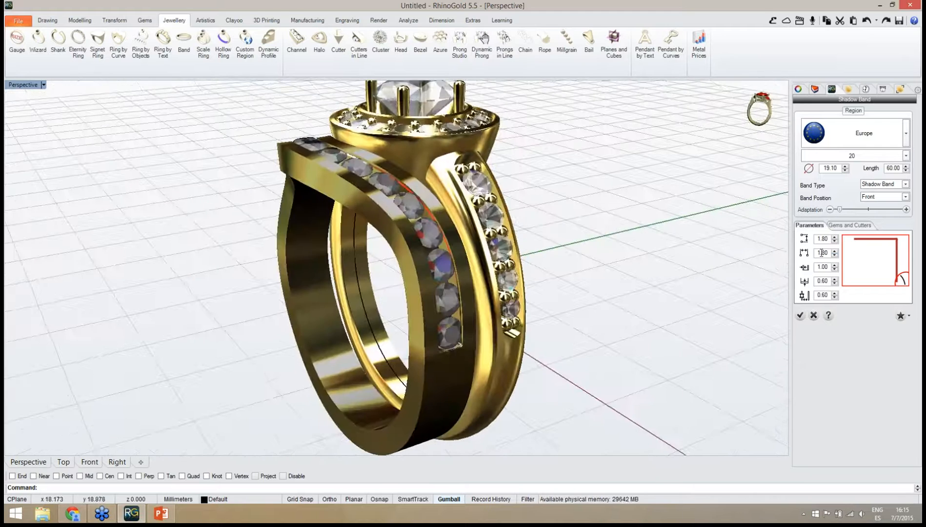
click(848, 225)
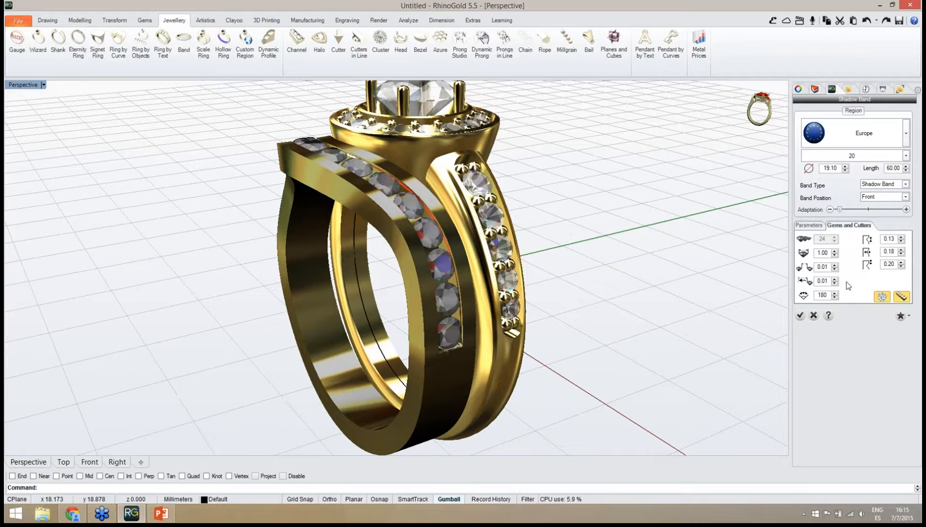
double_click(828, 296)
key(Return)
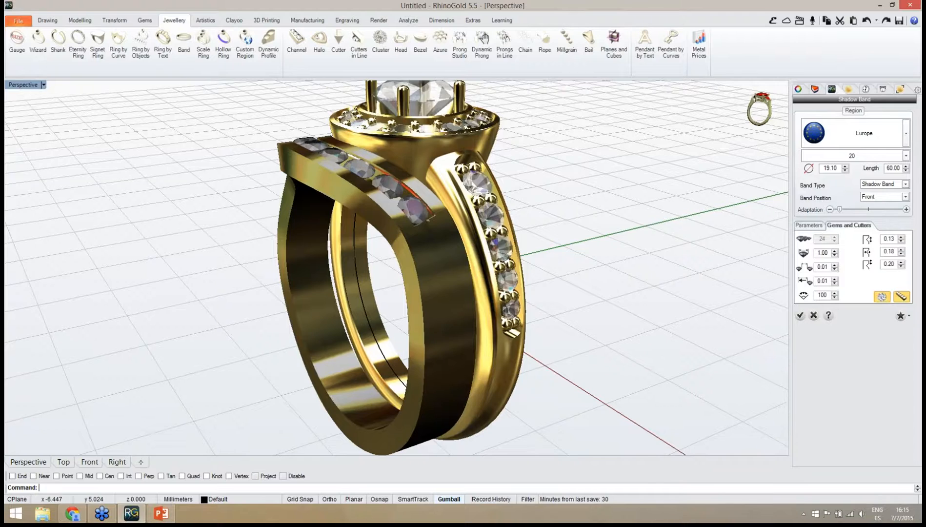
Set the shadow band's gem coverage angle to 360 so stones run around the entire band.
right_drag(429, 219, 682, 331)
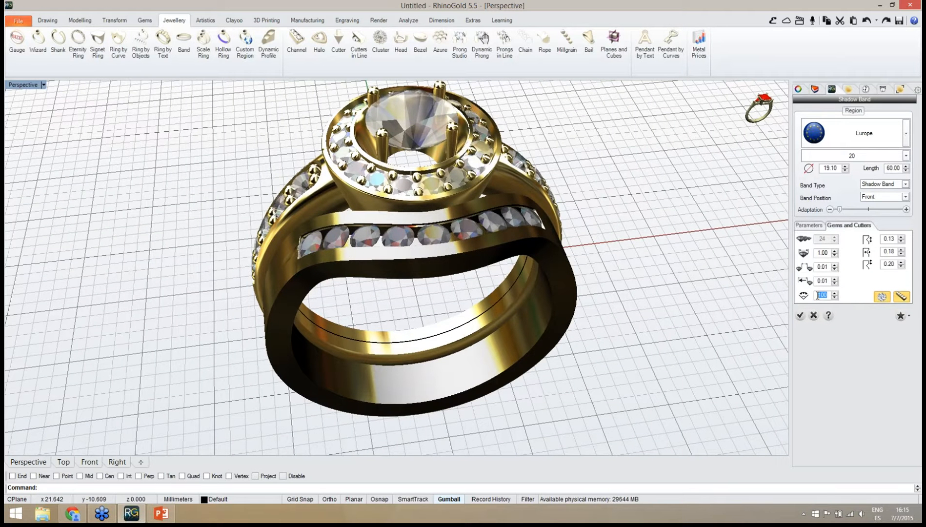
key(Return)
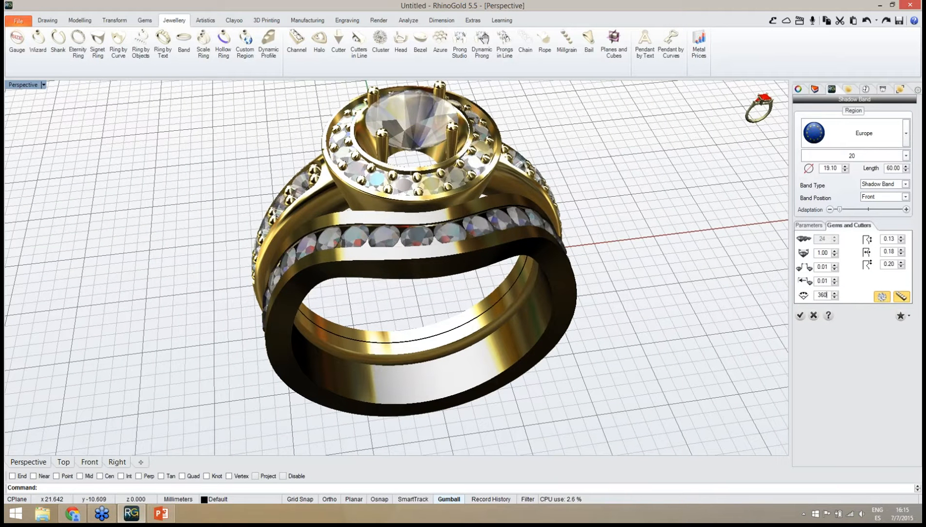
right_drag(395, 304, 479, 227)
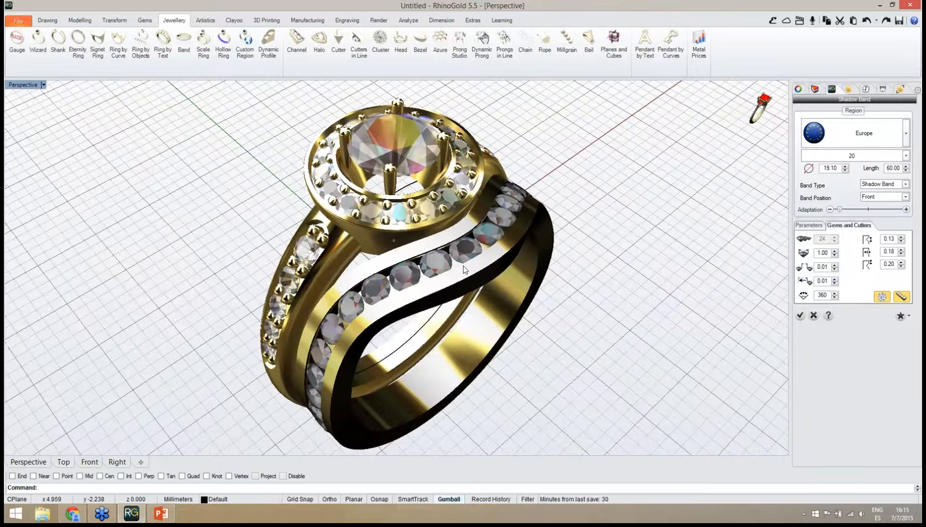
Try the Back band position, and set it to Both to place shadow bands on either side of the ring.
click(905, 197)
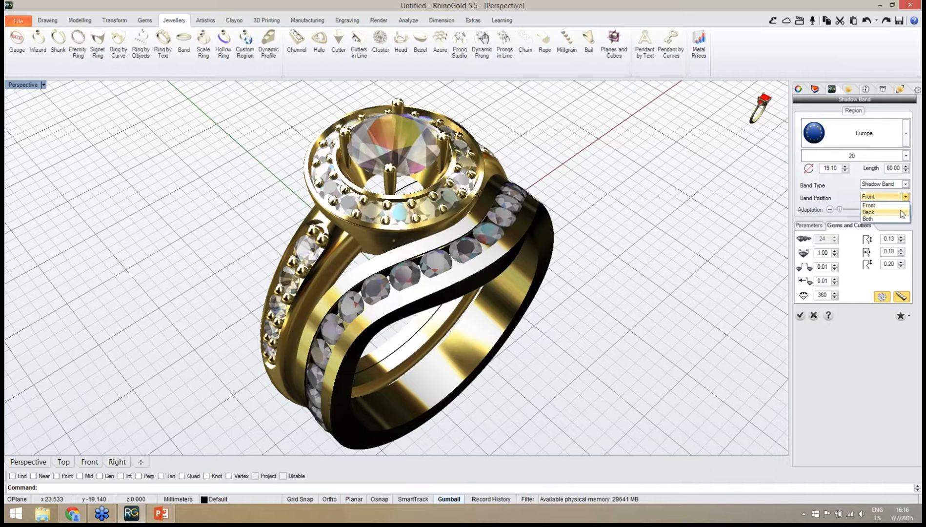
click(903, 214)
mouse_move(483, 294)
right_down()
mouse_move(550, 250)
mouse_move(490, 287)
right_up()
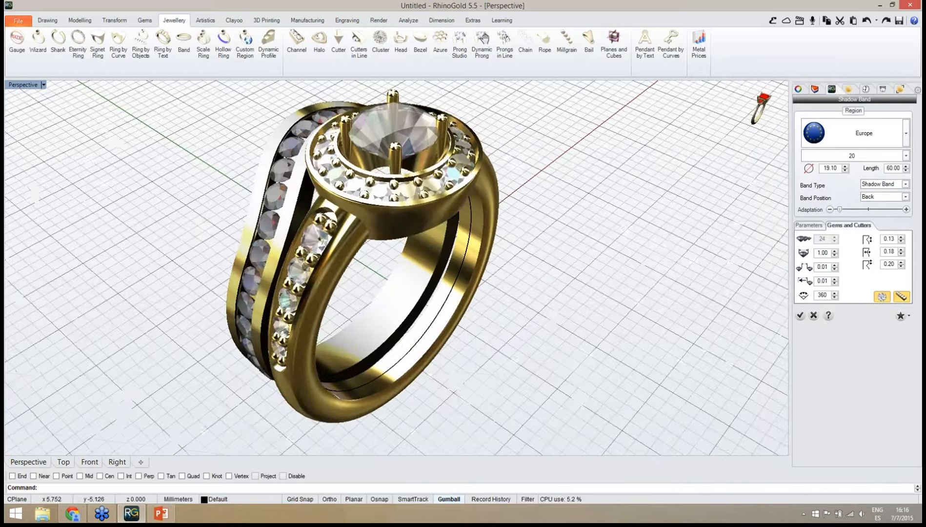
click(905, 197)
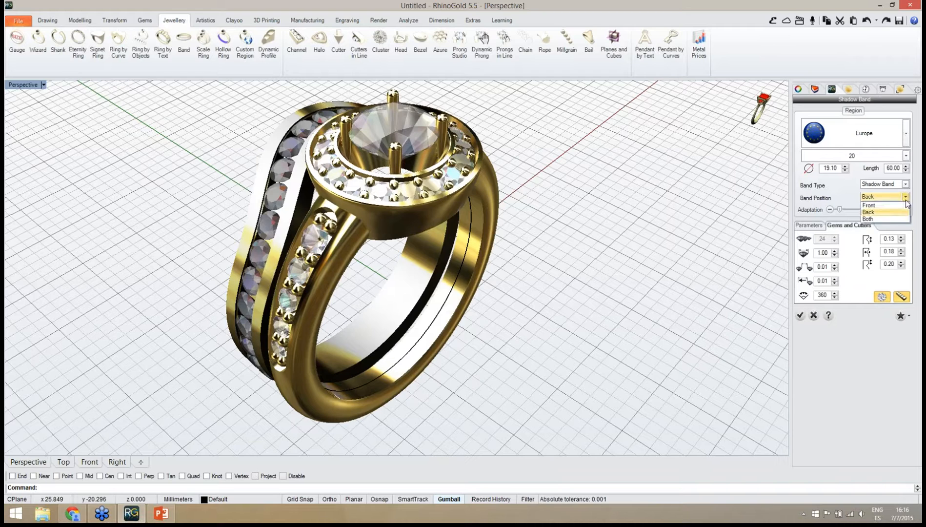
click(883, 218)
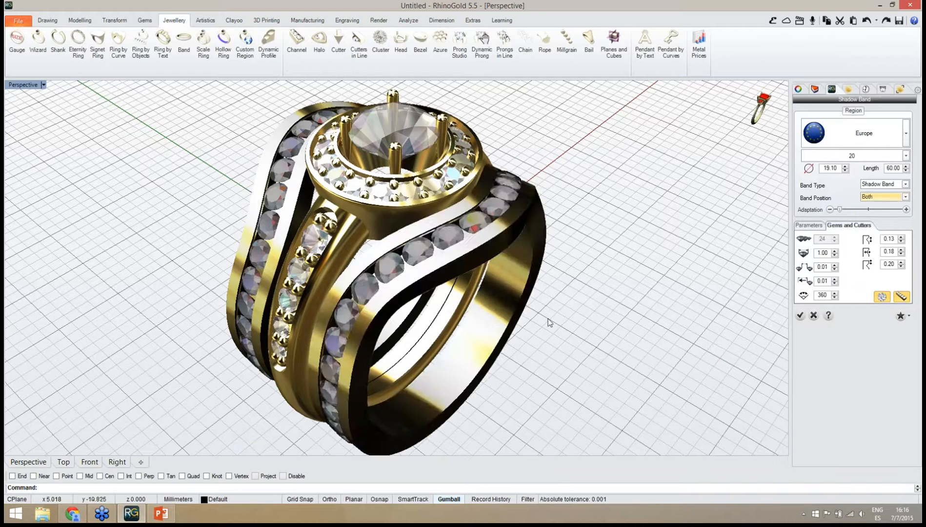
right_drag(610, 320, 510, 326)
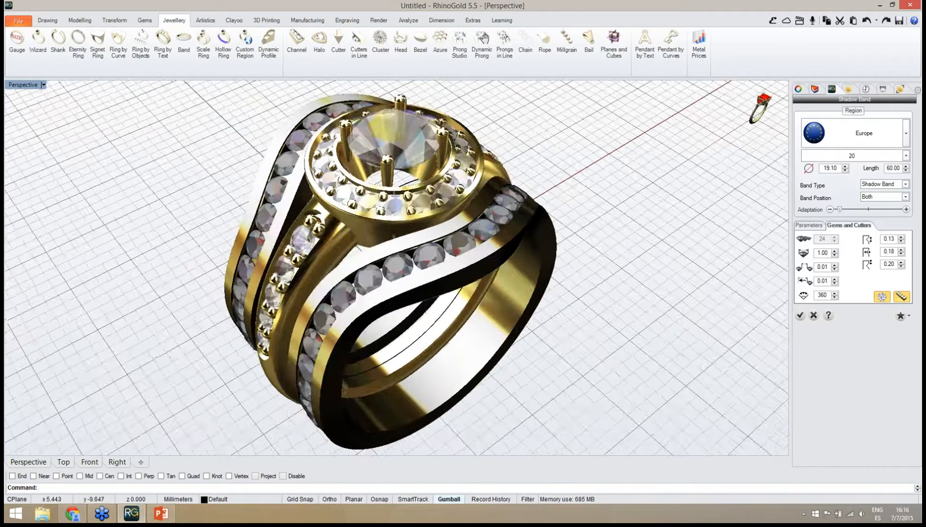
Apply rounded channel profile 002 to the shadow bands and create them.
click(815, 226)
click(875, 275)
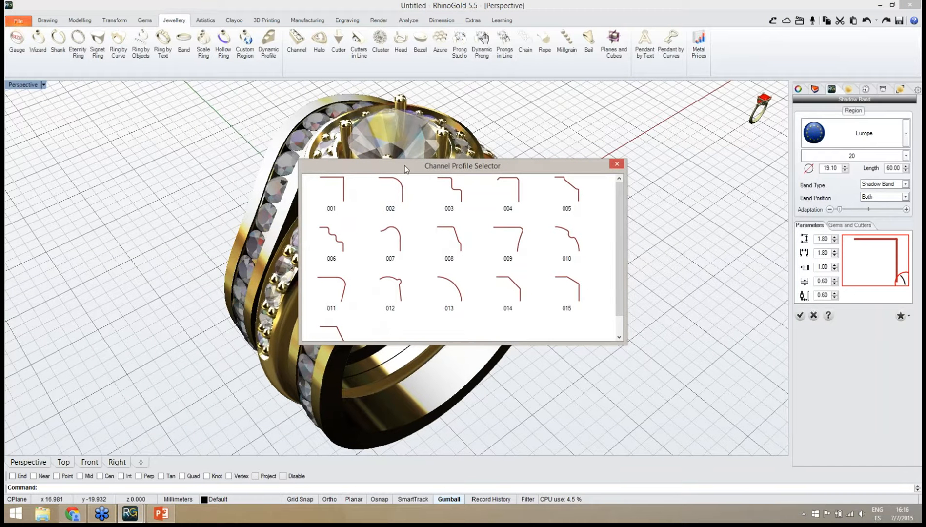
drag(405, 166, 624, 226)
click(611, 251)
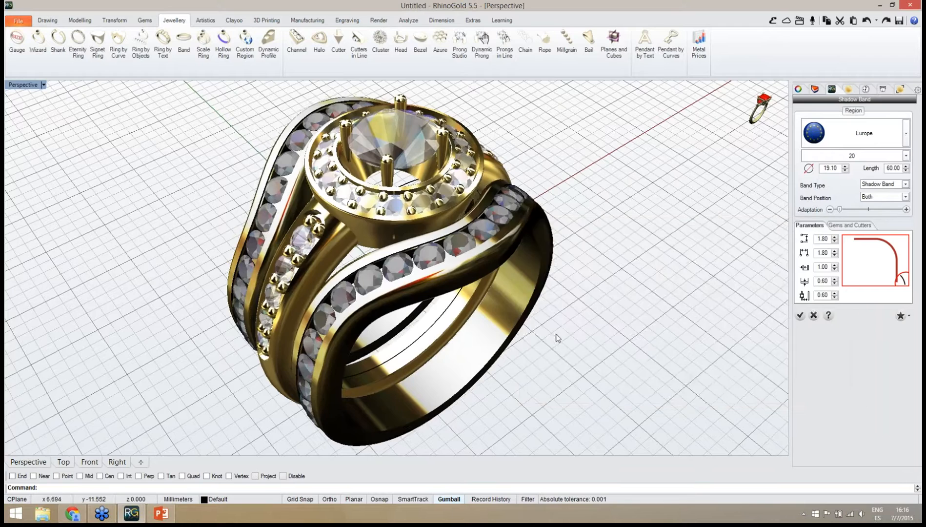
right_drag(554, 337, 512, 385)
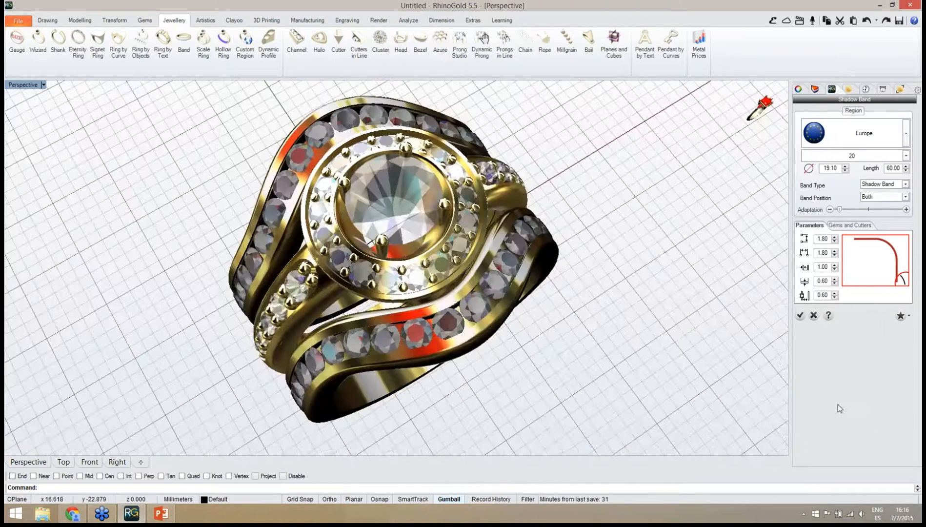
click(800, 315)
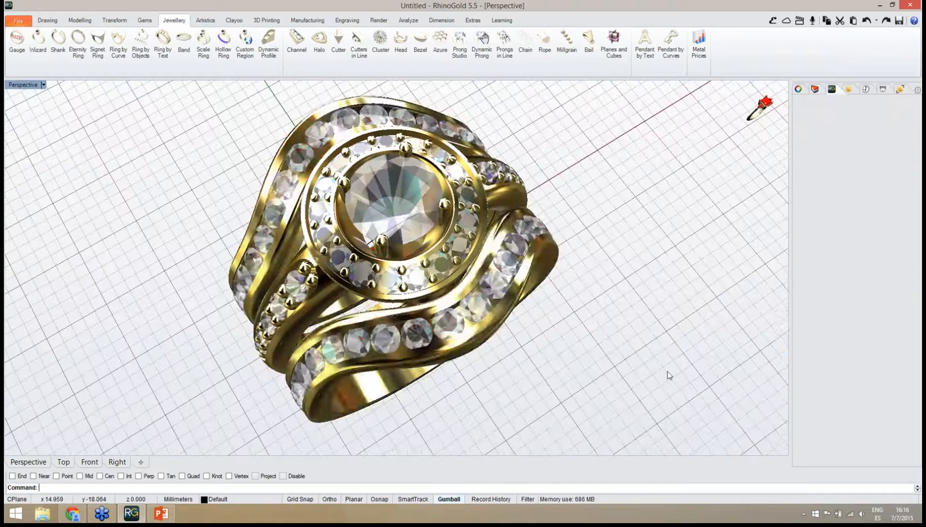
Open Render Studio with its material library for the finished ring set.
right_drag(665, 374, 437, 319)
scroll(450, 345, up, 4)
scroll(437, 318, up, 2)
scroll(436, 318, down, 2)
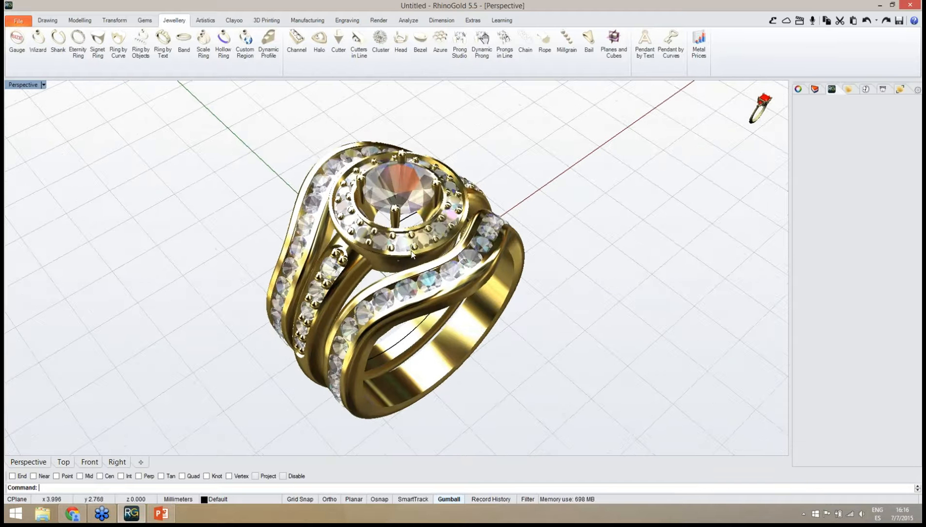
click(379, 21)
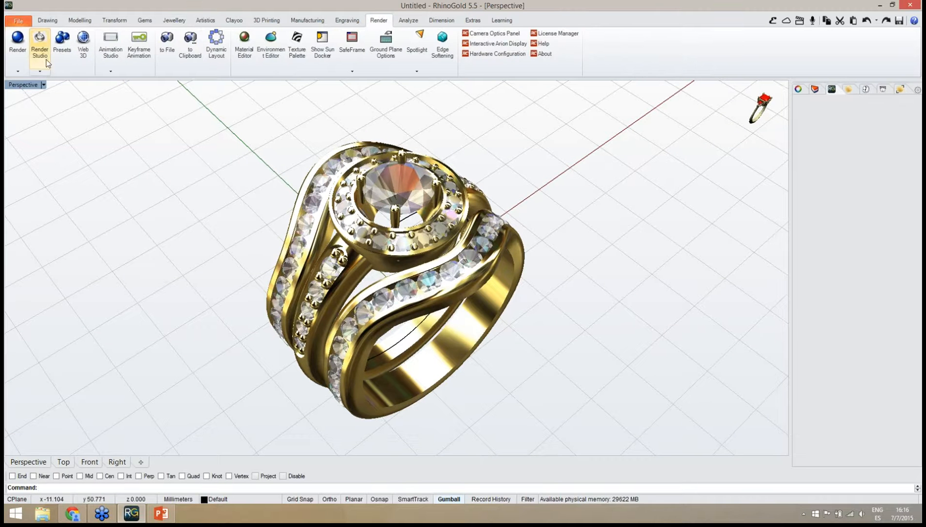
click(41, 48)
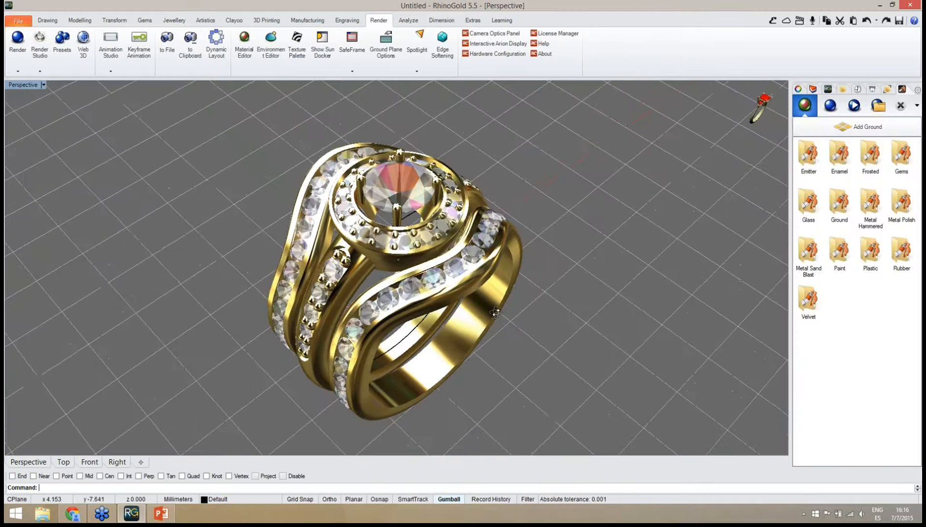
Assign the Ruby gem material to the large center stone.
right_drag(495, 312, 465, 272)
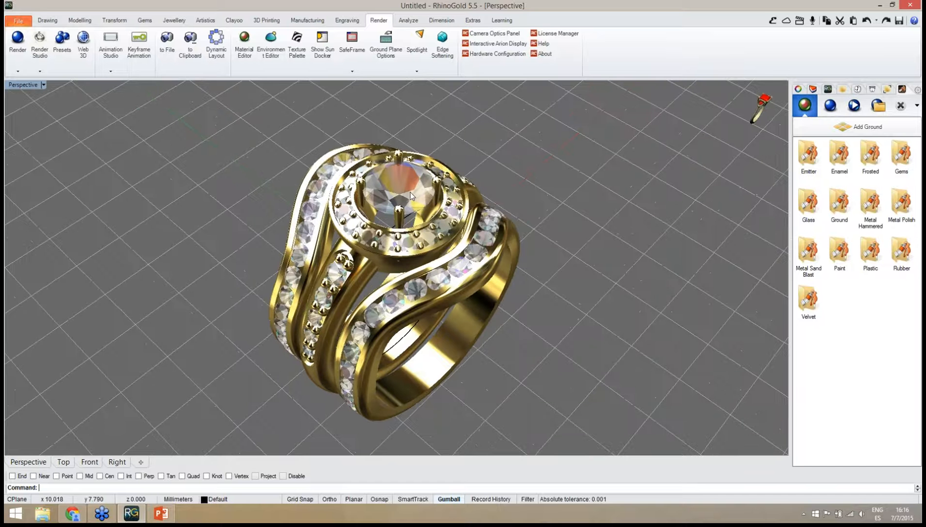
click(411, 197)
click(438, 218)
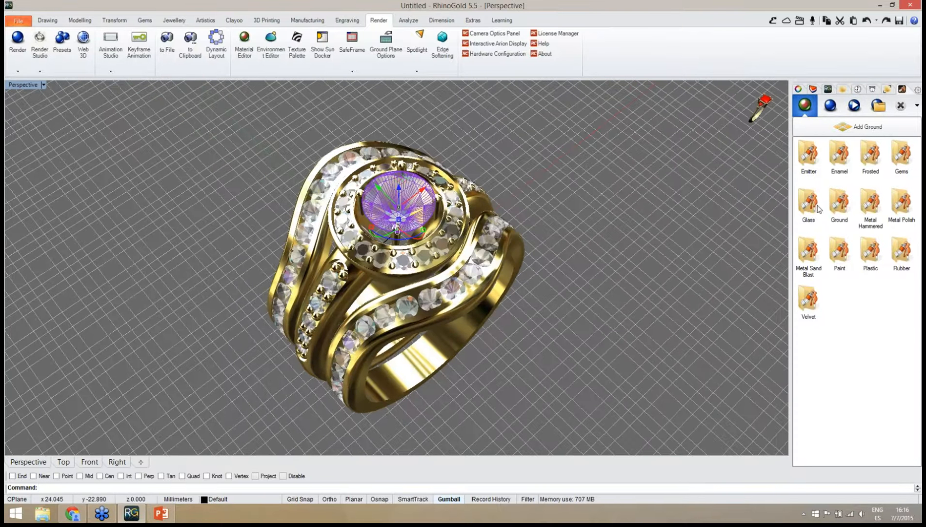
double_click(907, 161)
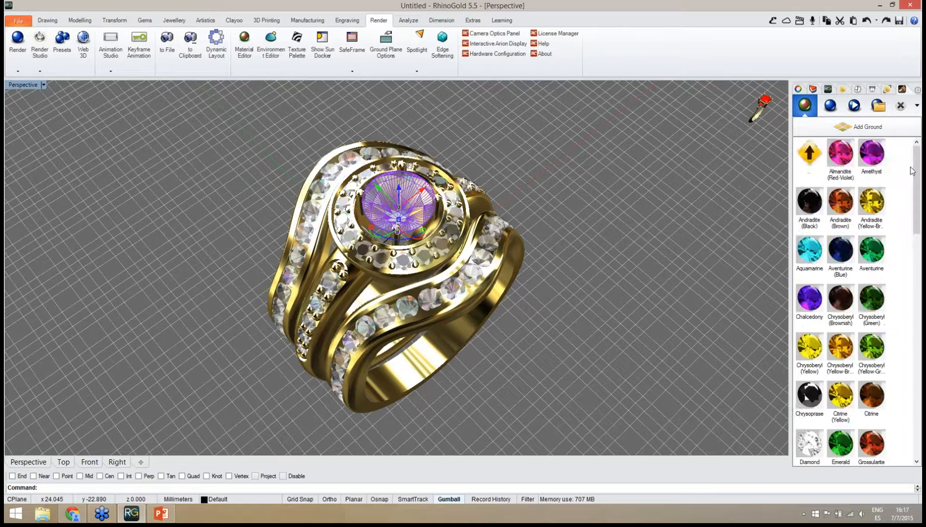
drag(916, 172, 921, 226)
scroll(897, 313, down, 5)
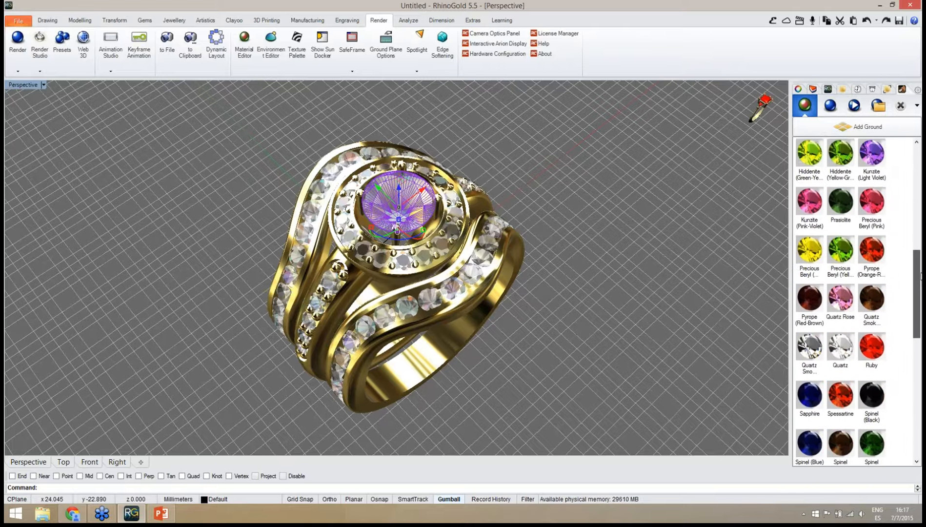
double_click(872, 324)
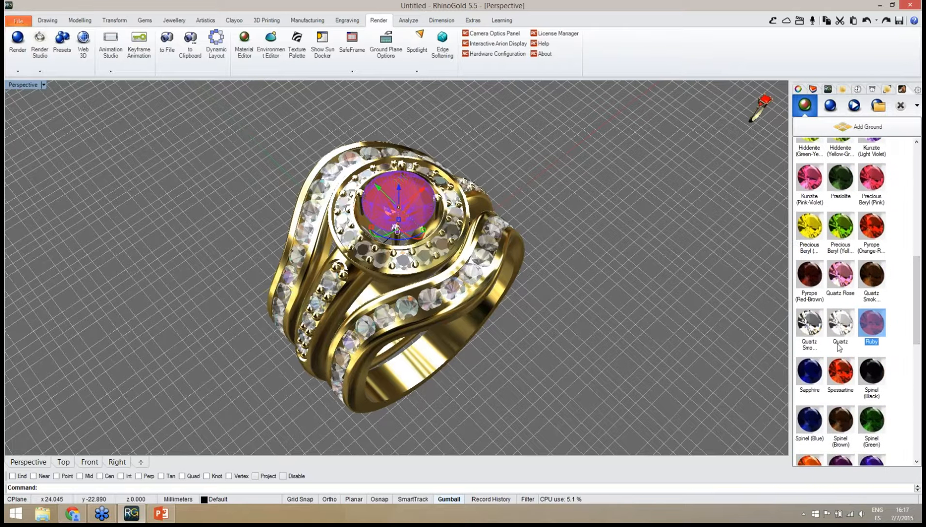
Assign the Andradite (Black) gem material to the halo stones.
scroll(439, 273, up, 5)
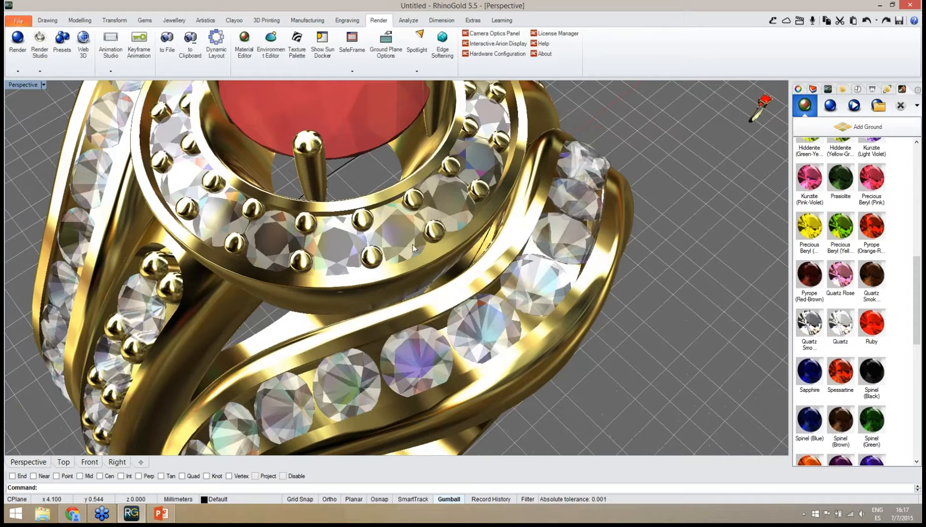
click(414, 248)
click(449, 270)
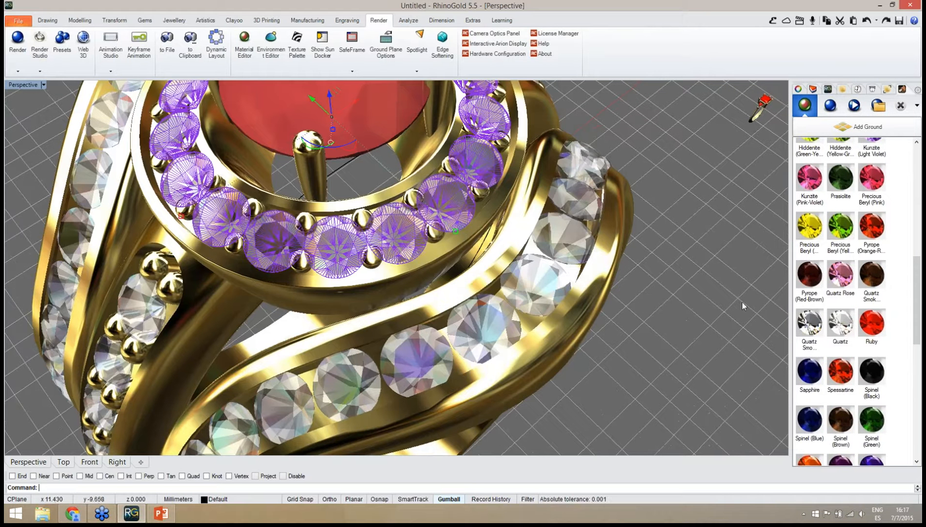
scroll(847, 298, up, 10)
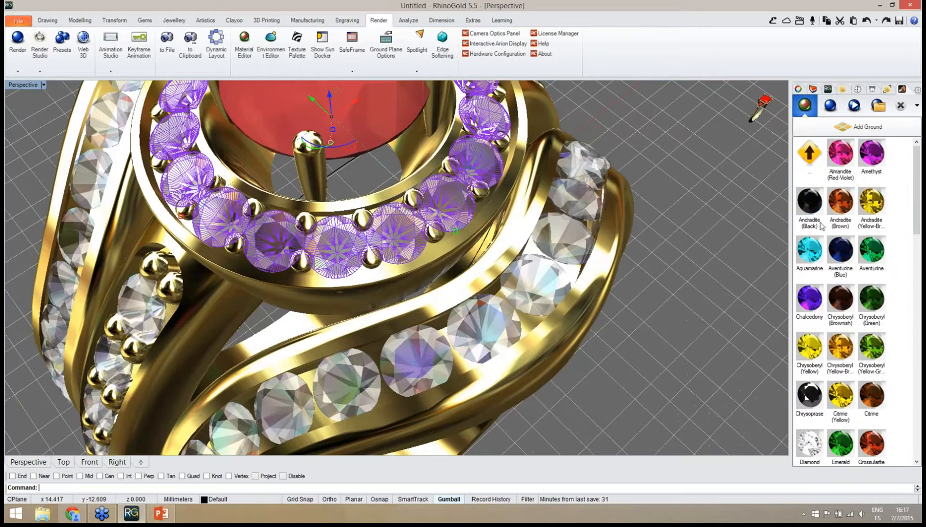
click(818, 204)
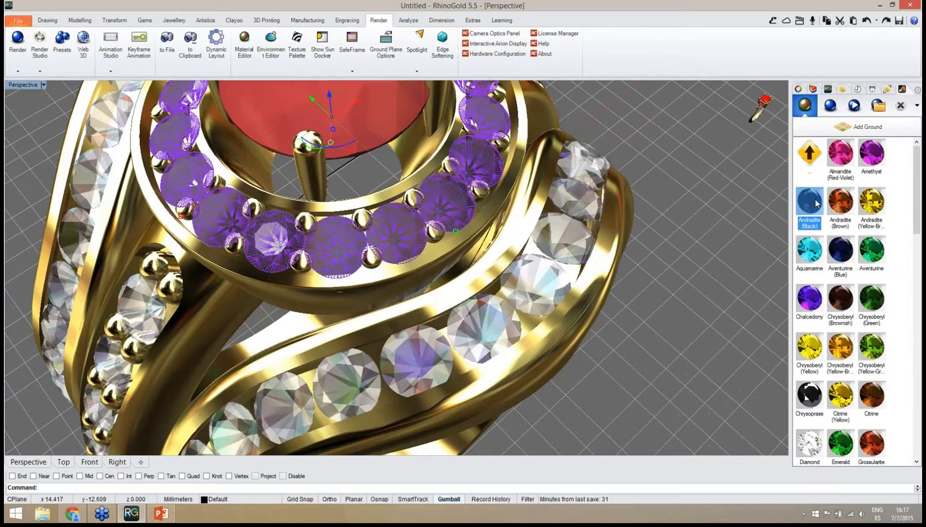
click(710, 306)
Assign the White Gold polished metal material to the halo setting, the ring shank and both shadow bands.
right_drag(693, 318, 588, 238)
scroll(508, 336, down, 6)
scroll(573, 190, up, 3)
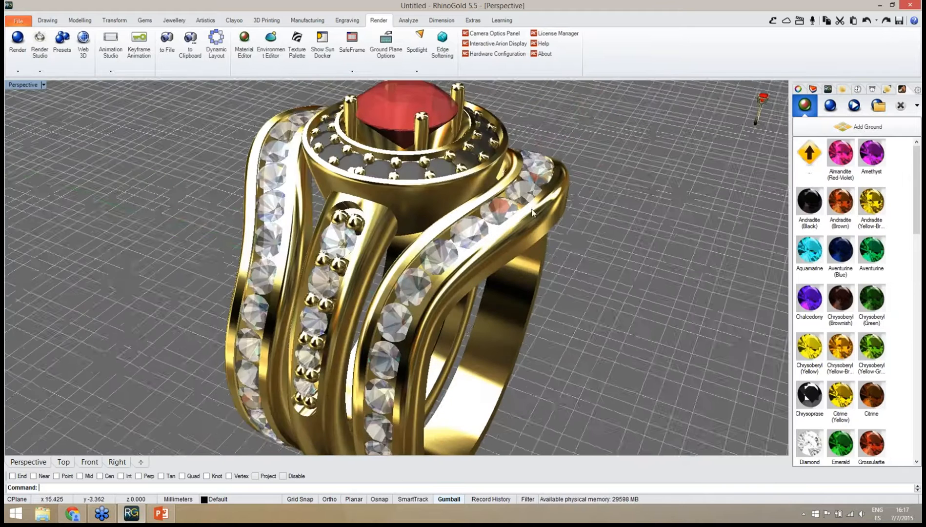
scroll(517, 313, down, 5)
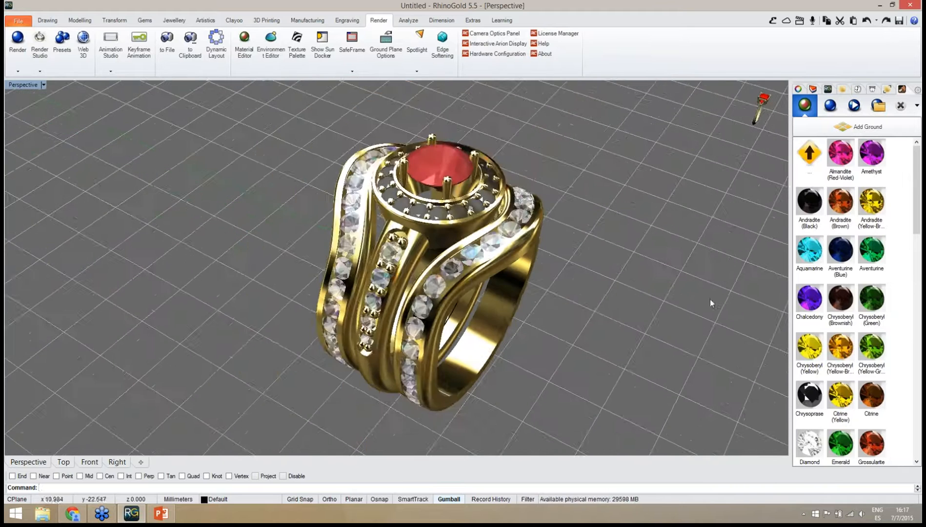
right_drag(501, 298, 505, 305)
scroll(502, 297, up, 1)
scroll(454, 218, up, 1)
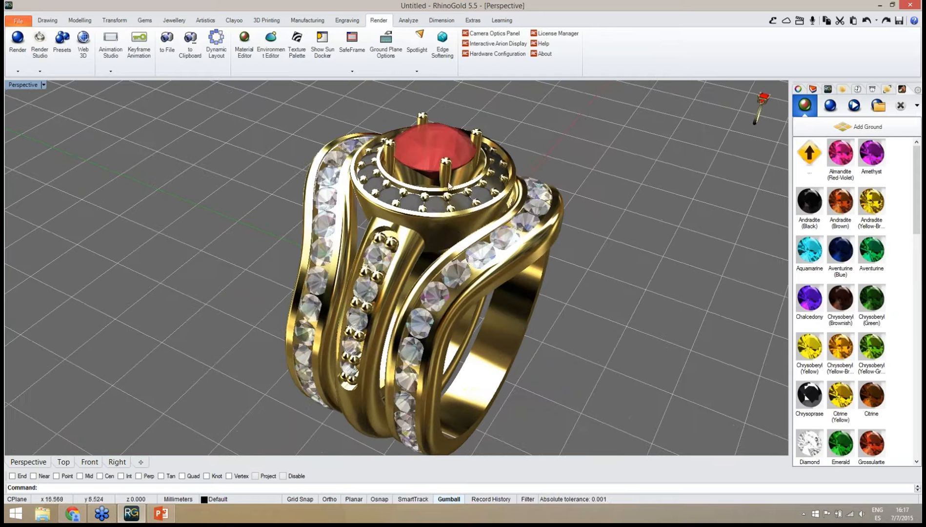
click(465, 179)
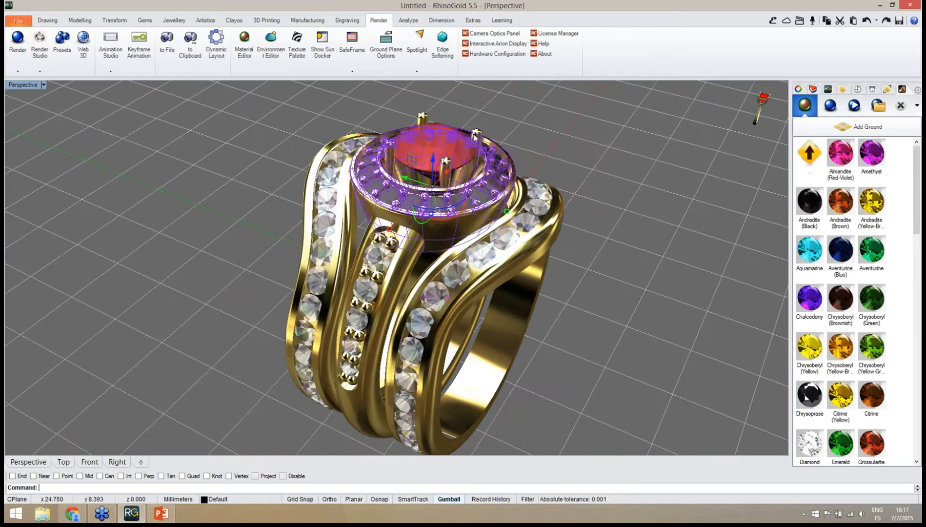
shift+click(412, 266)
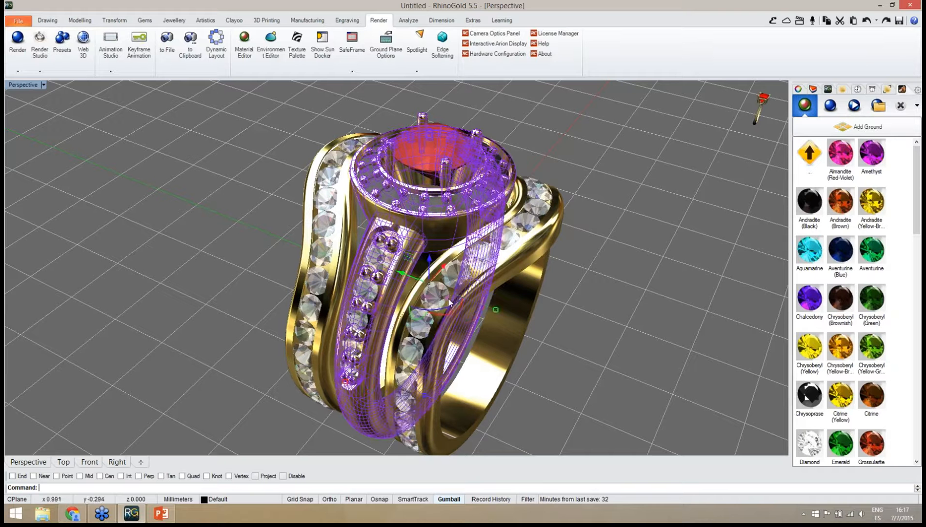
shift+click(449, 300)
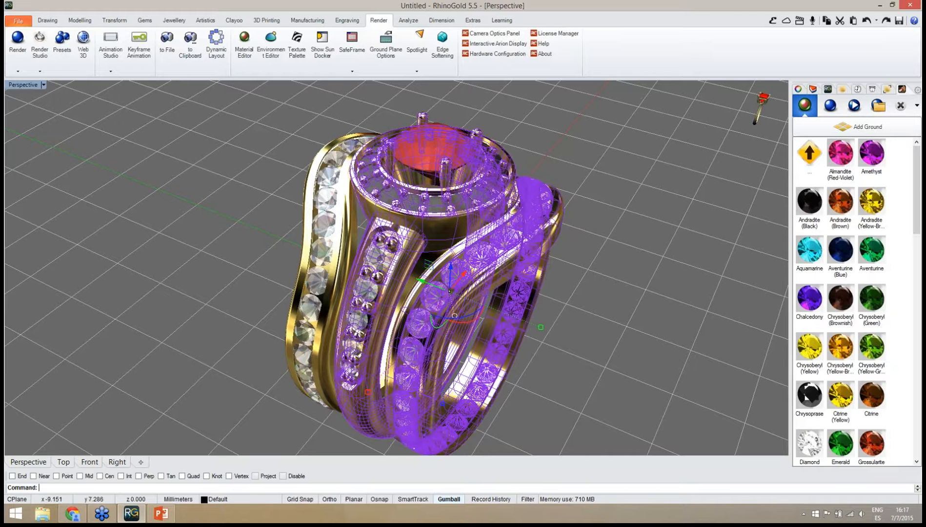
shift+click(288, 333)
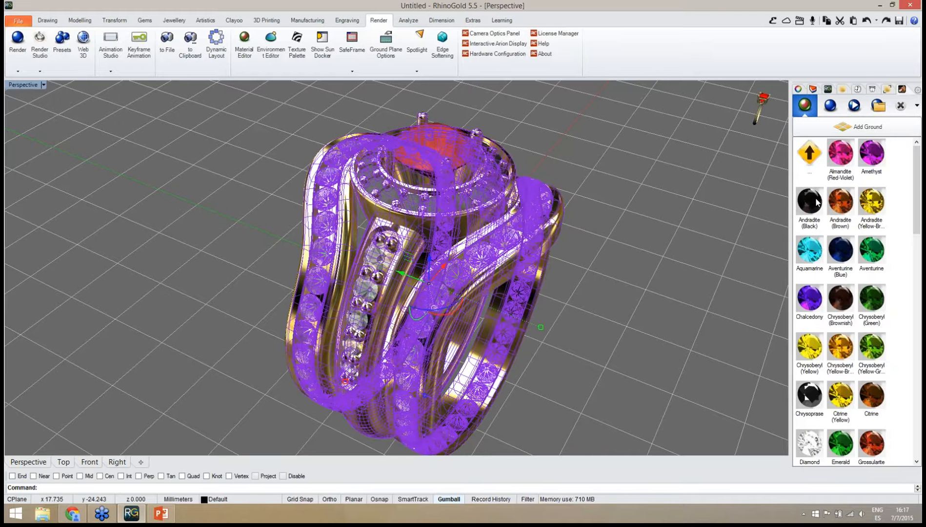
click(817, 167)
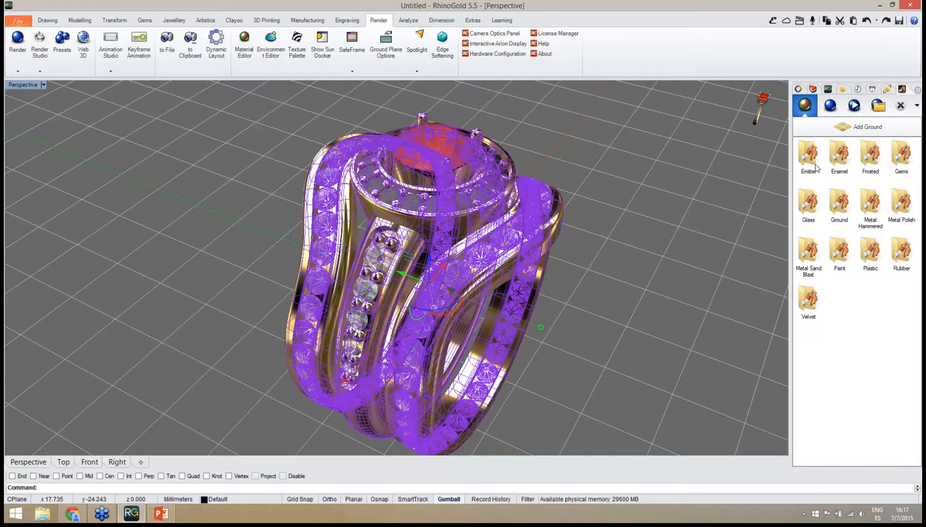
click(903, 205)
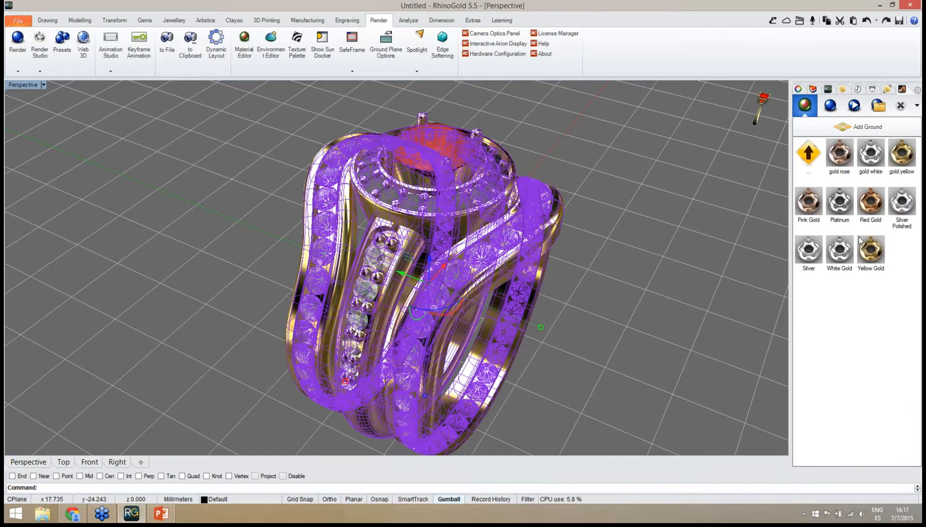
click(840, 250)
click(649, 304)
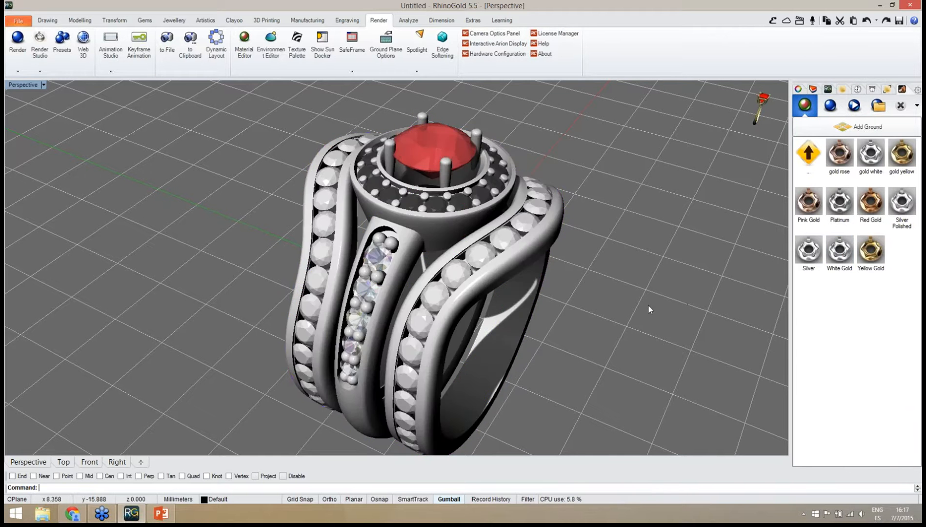
right_drag(635, 315, 630, 316)
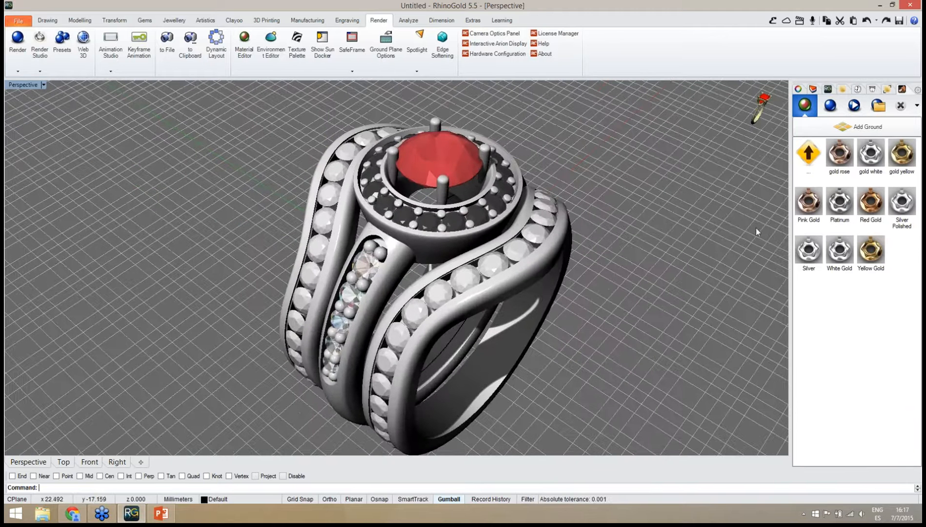
Assign the Diamond gem material to the group of small stones set along the center ring's shank.
click(809, 154)
click(385, 274)
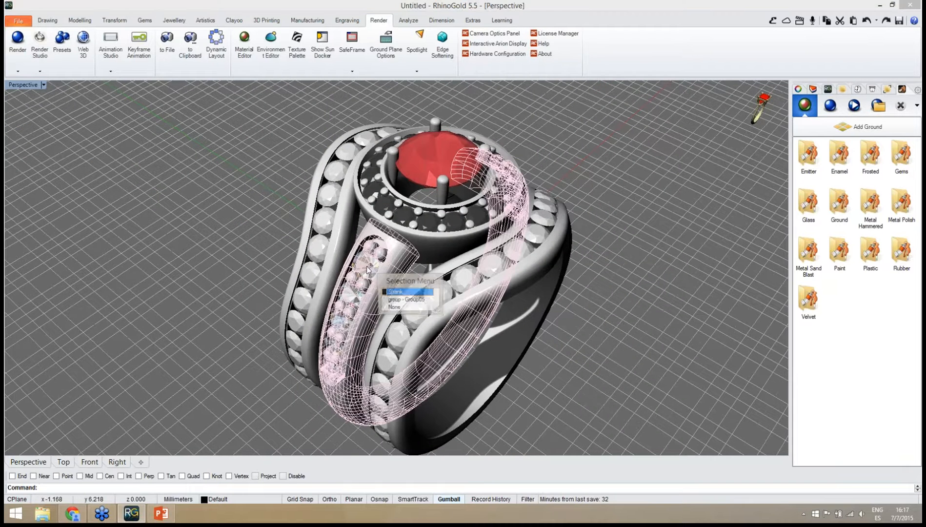
click(400, 299)
right_drag(434, 337, 491, 349)
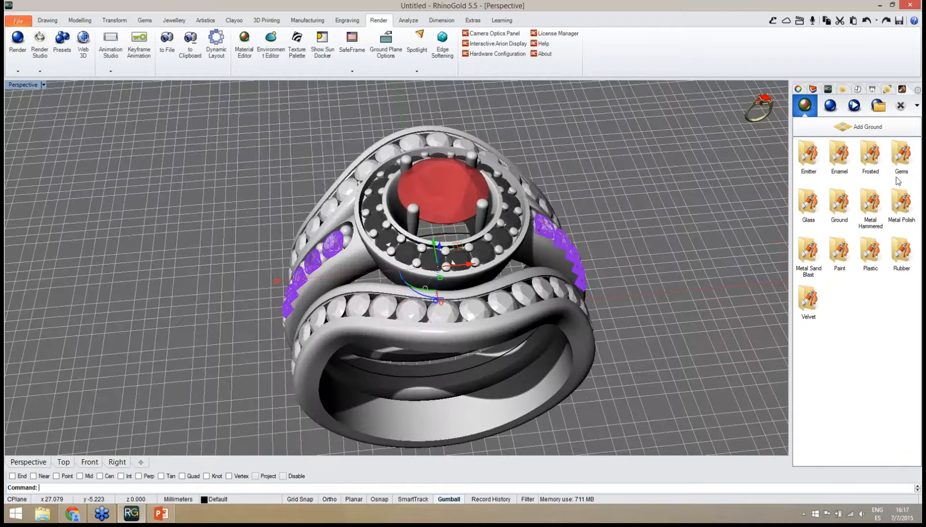
click(902, 154)
double_click(902, 155)
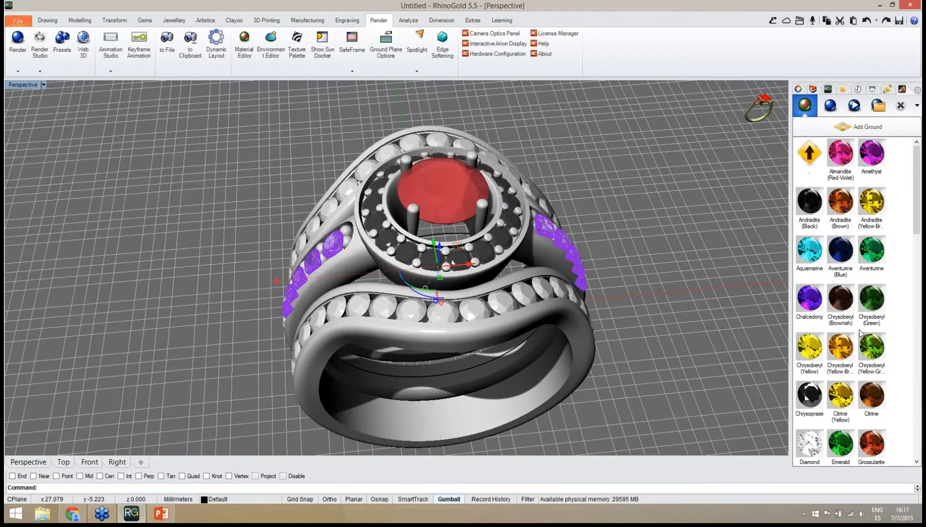
scroll(860, 333, down, 5)
drag(812, 230, 695, 284)
Render the ring set at 640x480 from an angled view, and close the render window after checking the image.
right_drag(689, 288, 746, 310)
scroll(402, 269, down, 2)
right_drag(402, 269, 473, 293)
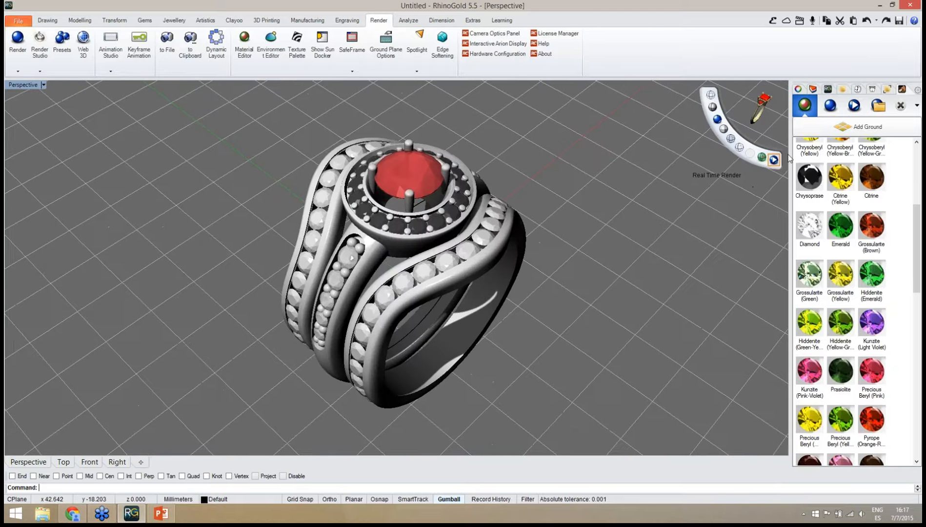
click(830, 105)
click(819, 180)
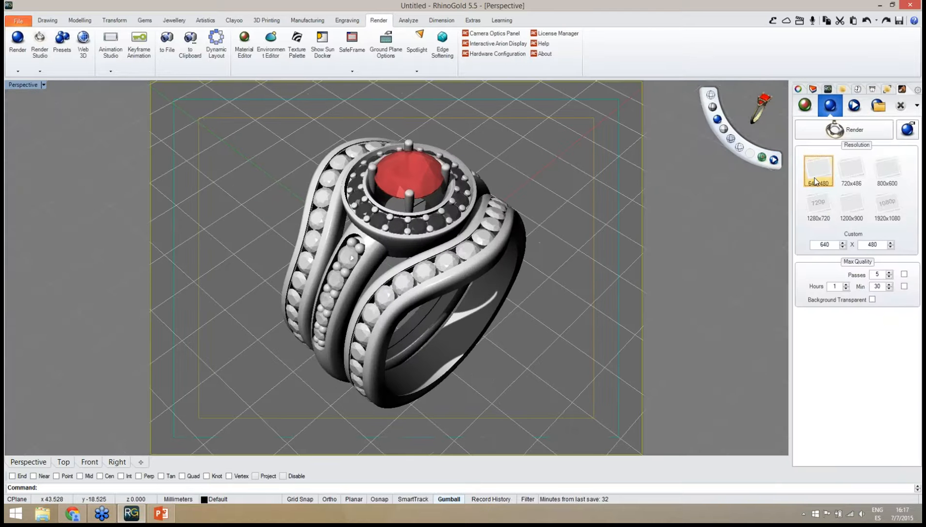
right_drag(450, 255, 395, 300)
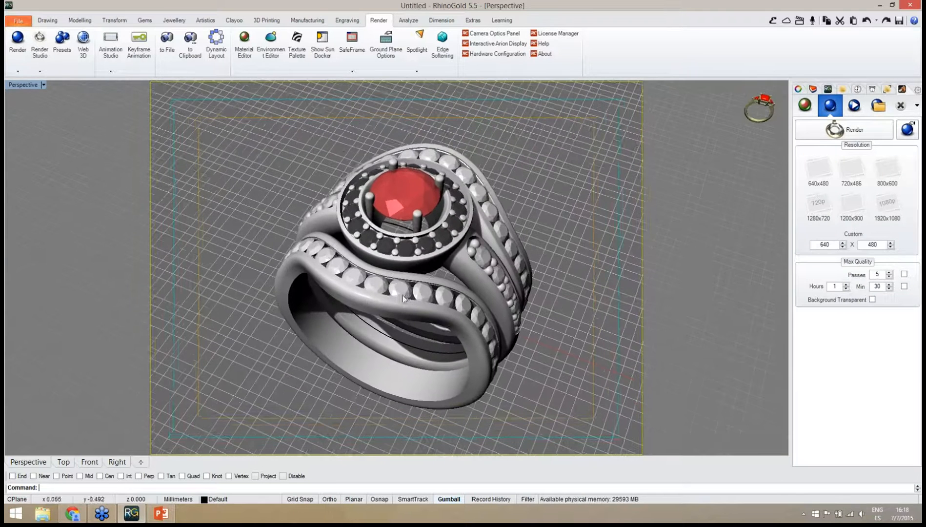
click(832, 129)
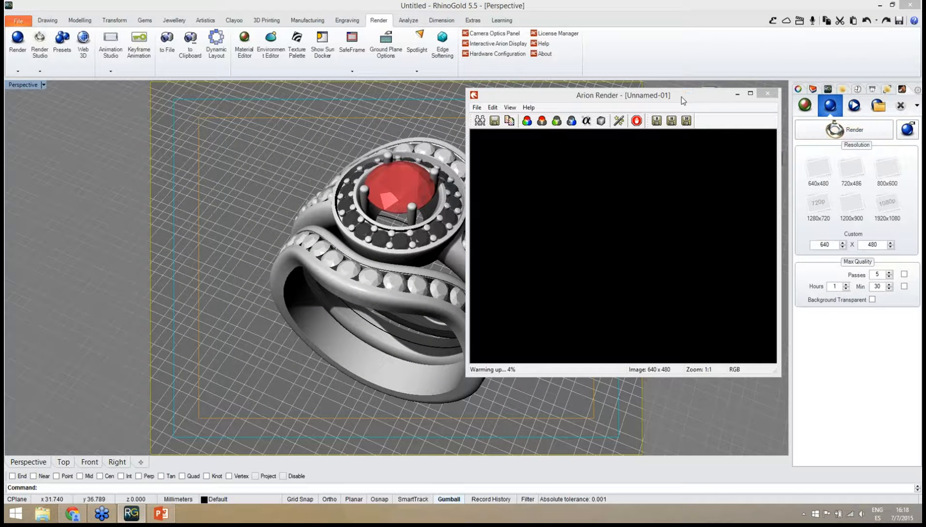
drag(680, 97, 682, 95)
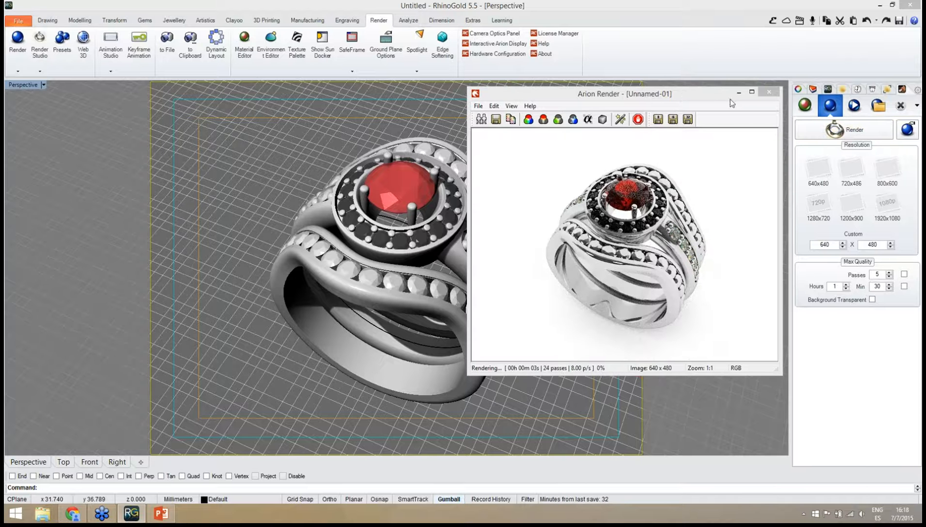
click(769, 92)
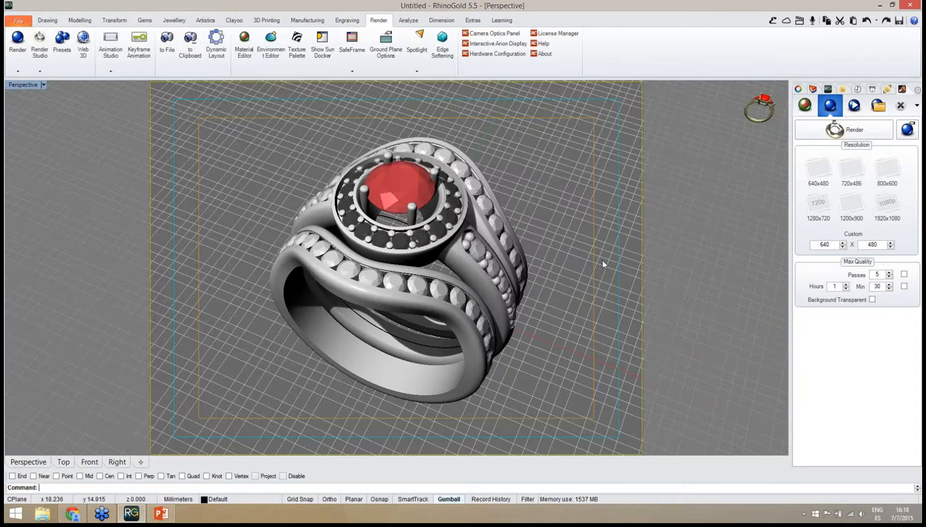
scroll(529, 303, up, 6)
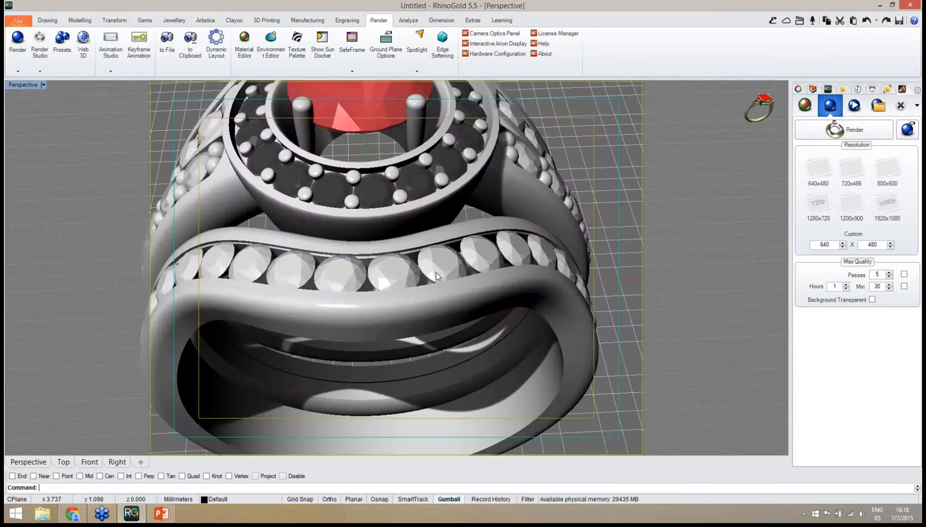
click(435, 272)
scroll(562, 305, down, 5)
click(563, 306)
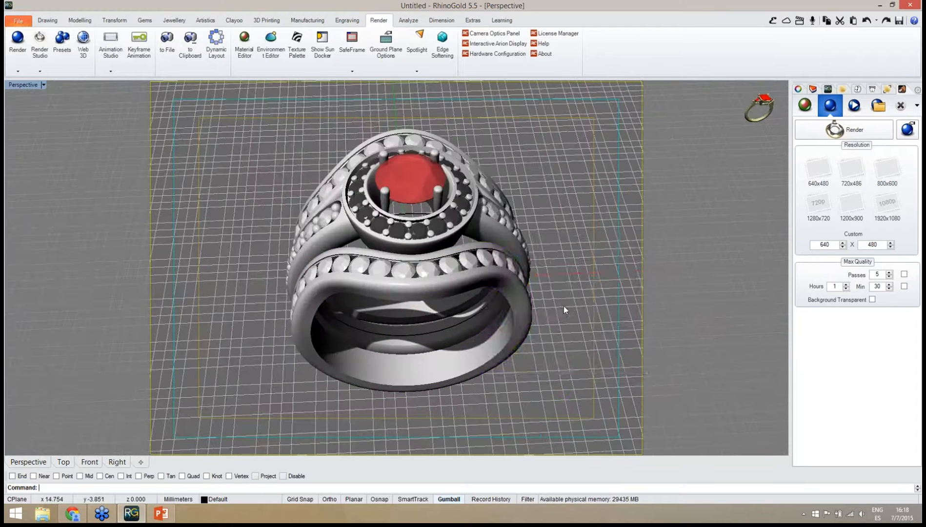
Select all gems except the center, halo and shank stones, and assign the Aquamarine material to the shadow band stones.
middle_click(564, 306)
click(493, 319)
scroll(492, 230, up, 2)
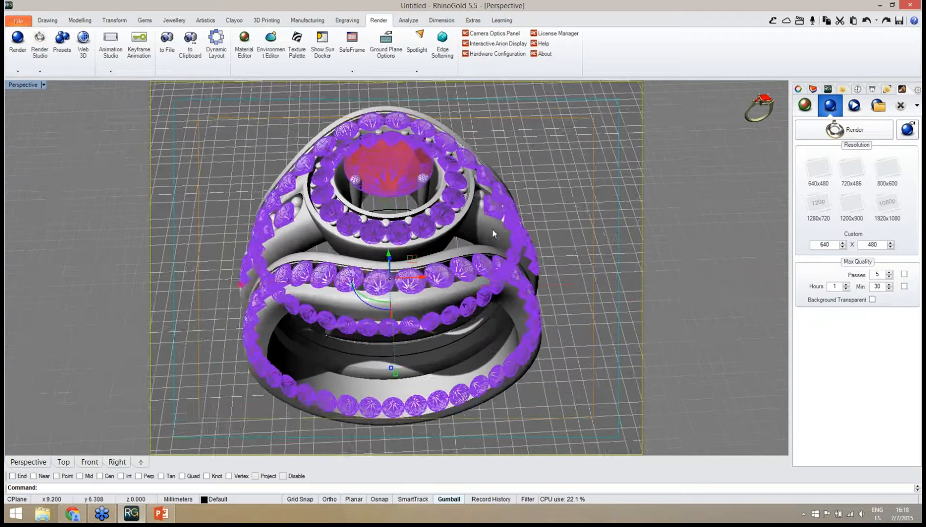
scroll(492, 229, up, 2)
ctrl+click(430, 206)
ctrl+click(364, 182)
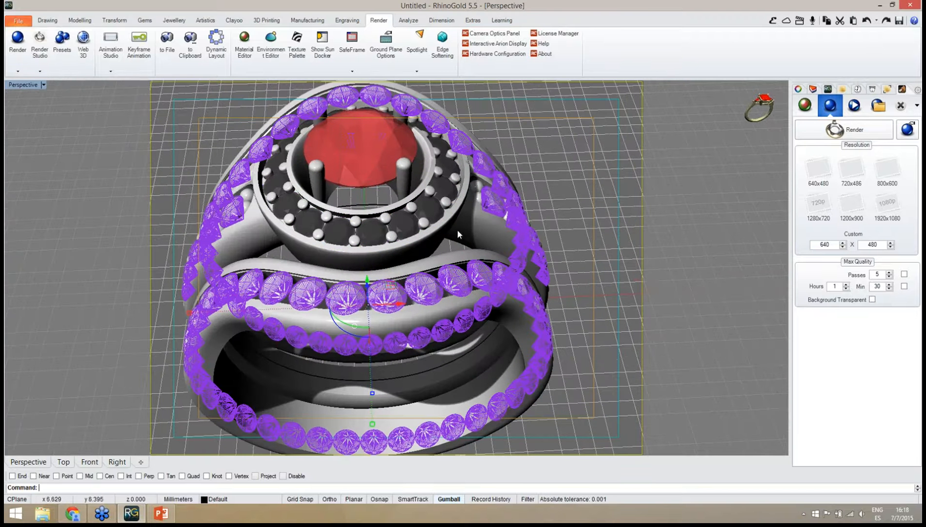
ctrl+click(490, 209)
right_drag(489, 226, 532, 202)
scroll(529, 225, down, 4)
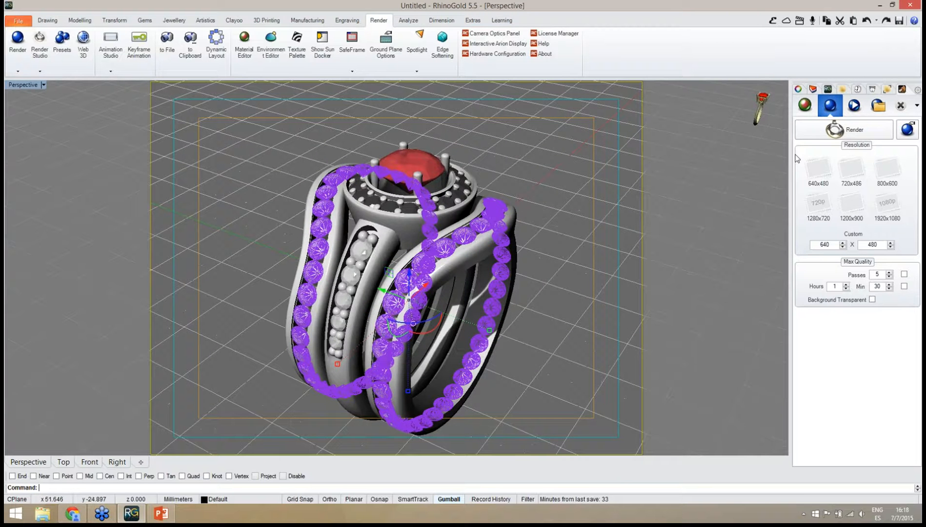
click(805, 107)
scroll(820, 201, up, 5)
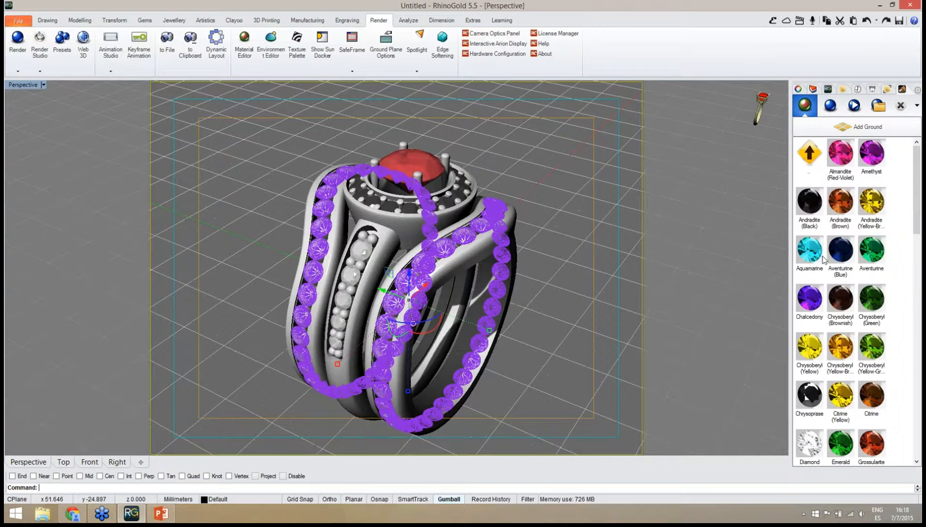
click(811, 251)
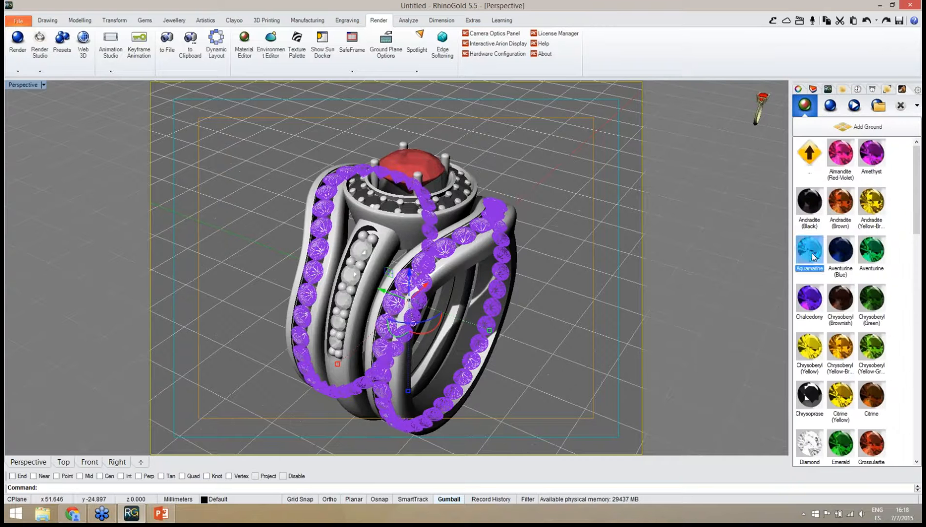
click(563, 295)
Render the recolored ring set from an angled front view, and stop the rendering once the image is clean enough.
right_drag(550, 296, 493, 300)
right_drag(463, 369, 403, 308)
click(831, 108)
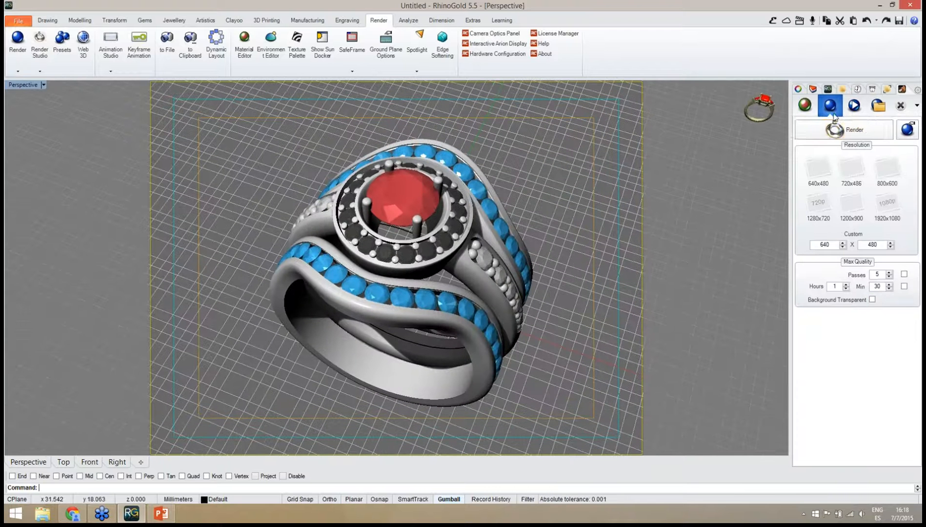
click(834, 128)
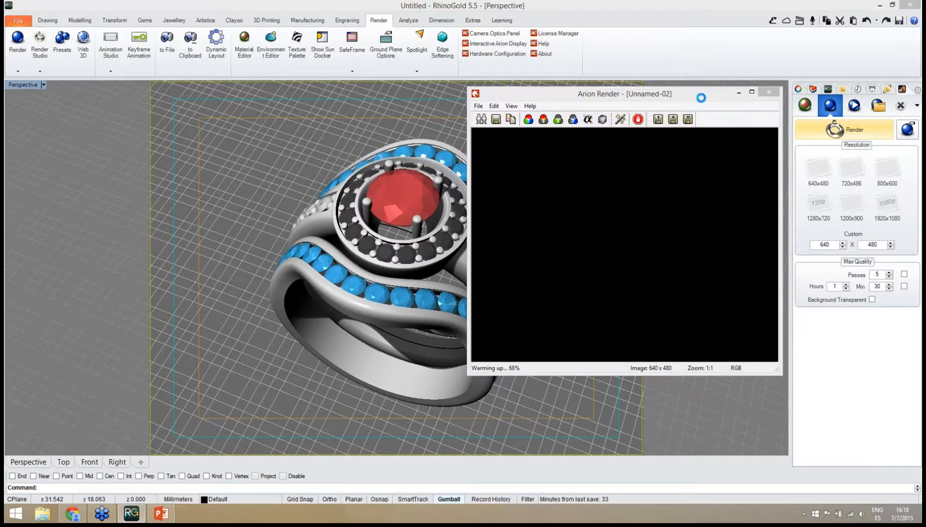
drag(700, 99, 696, 99)
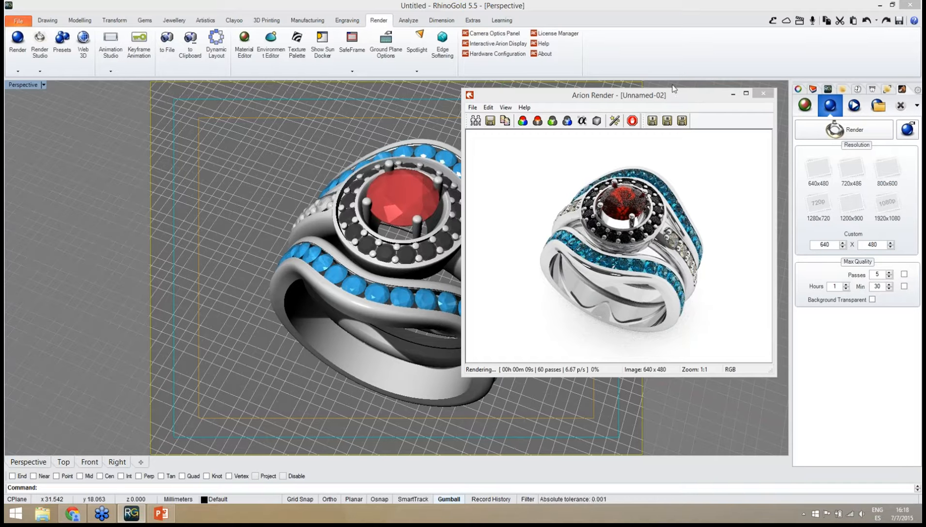
drag(667, 98, 662, 99)
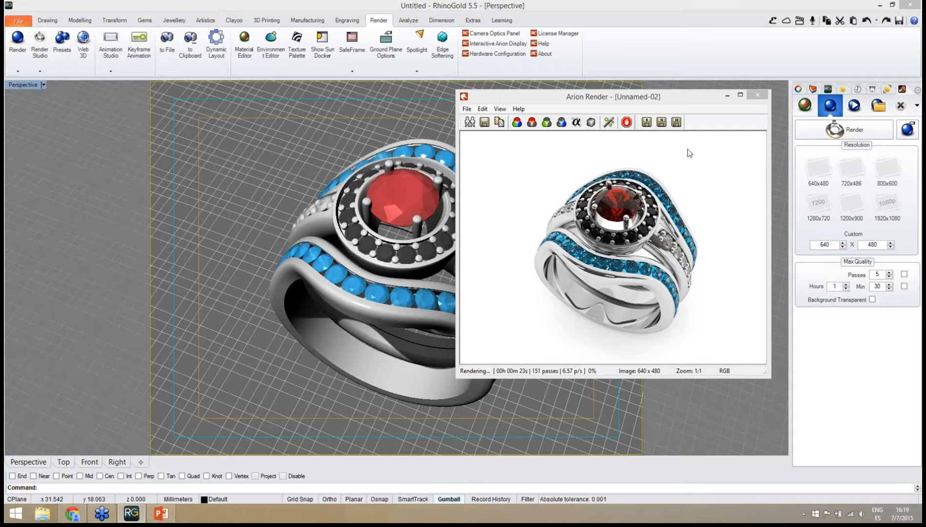
click(627, 123)
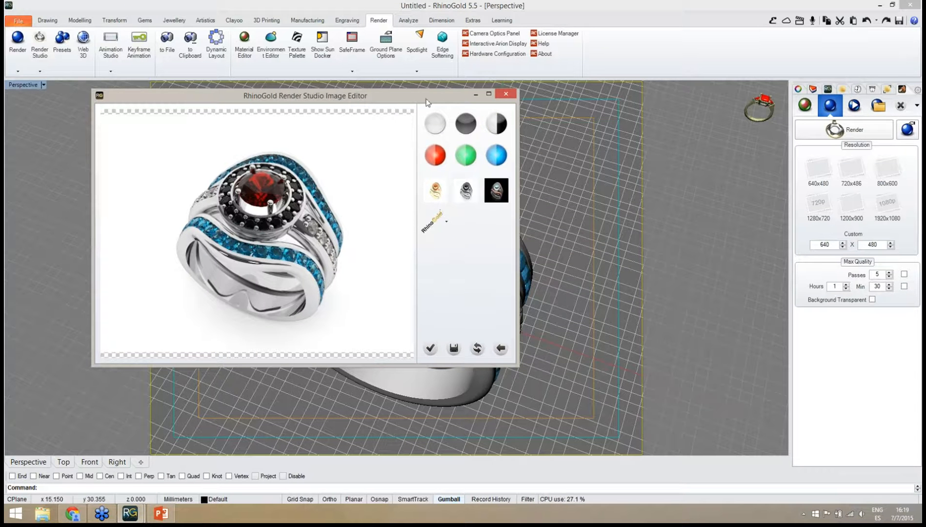
Save the rendered ring image as a JPEG named render on the Desktop, and close the image editor.
drag(426, 102, 394, 105)
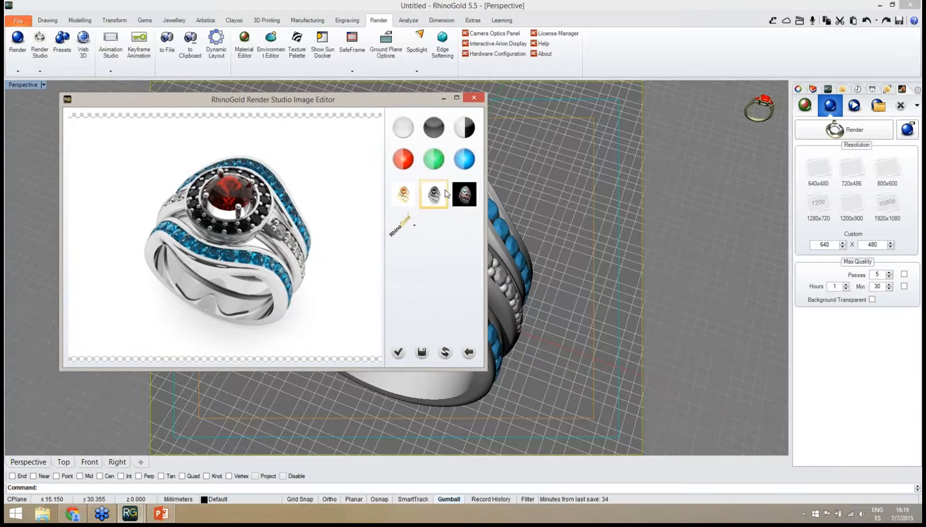
drag(417, 104, 395, 105)
click(400, 352)
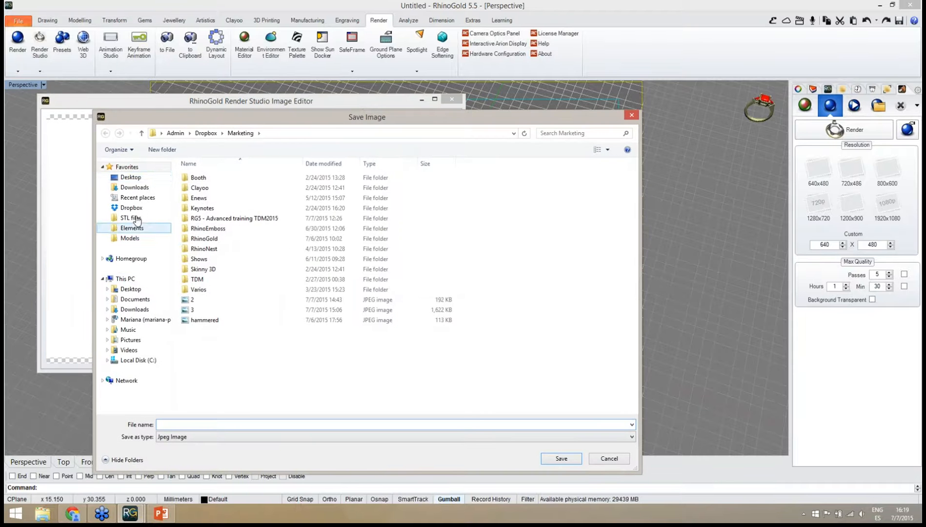
click(131, 177)
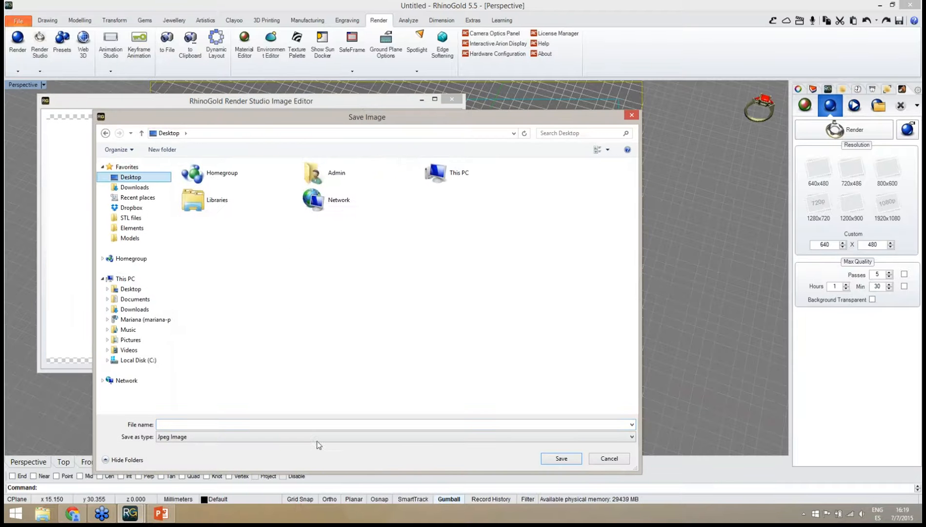
click(321, 425)
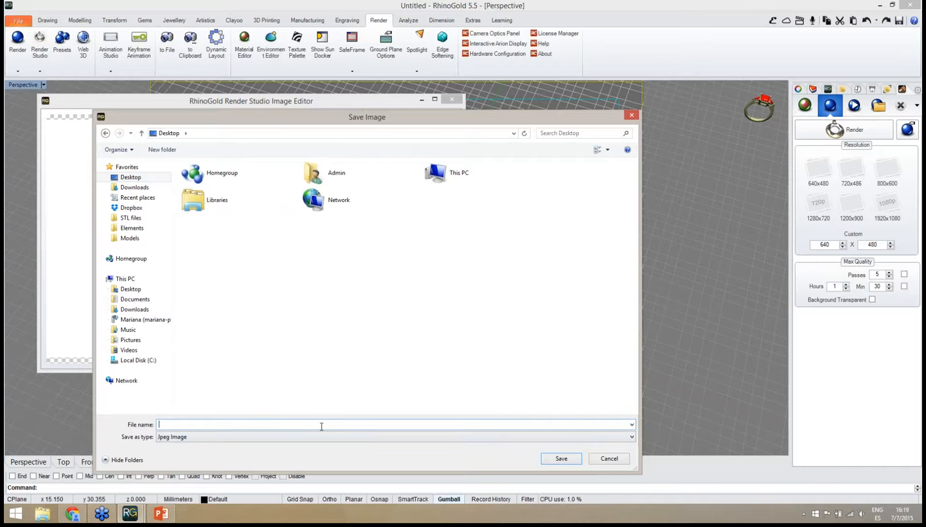
text(render)
click(560, 459)
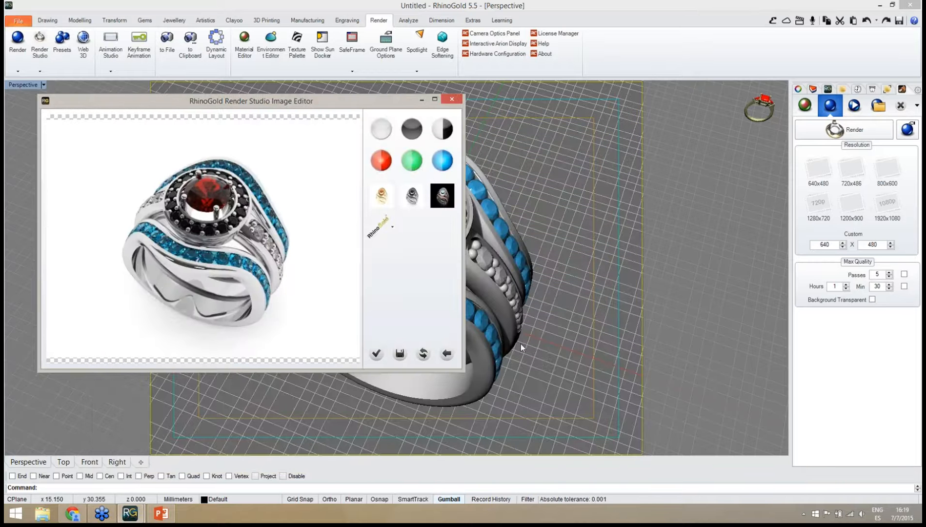
click(452, 100)
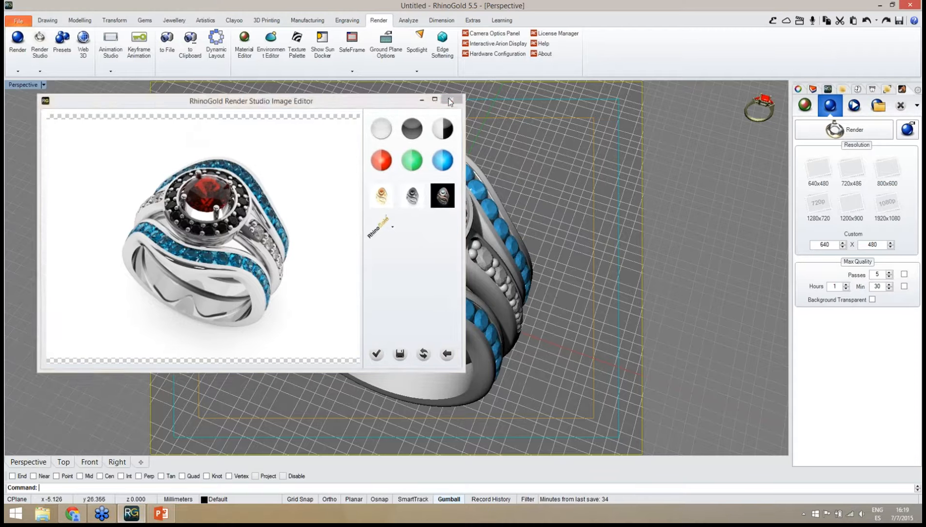
Save the ring model to the Desktop as a Rhino 5 3D model named model.
mouse_move(472, 249)
right_down()
mouse_move(452, 286)
mouse_move(469, 266)
right_up()
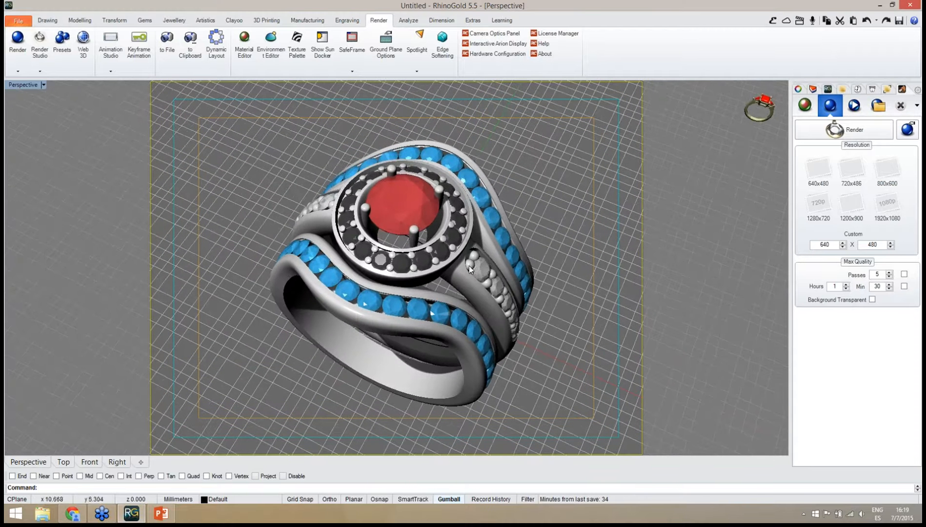
click(18, 21)
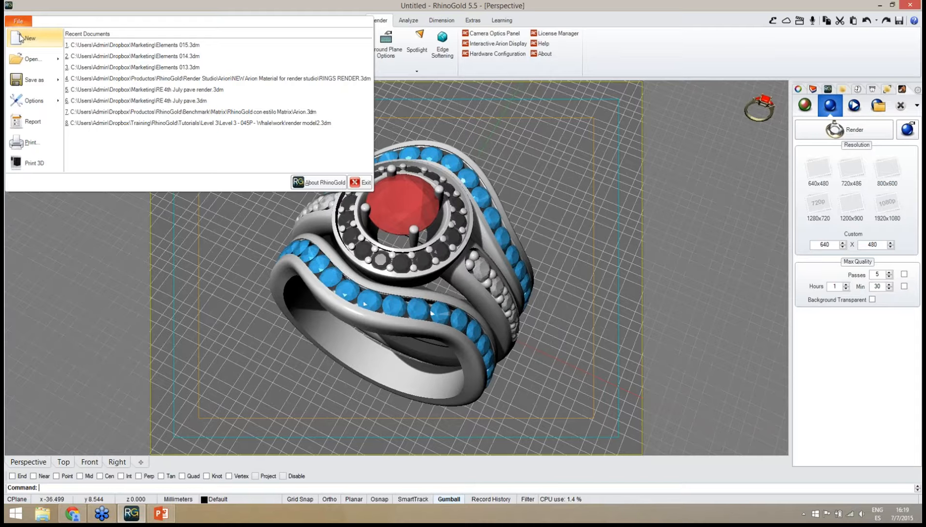
click(28, 82)
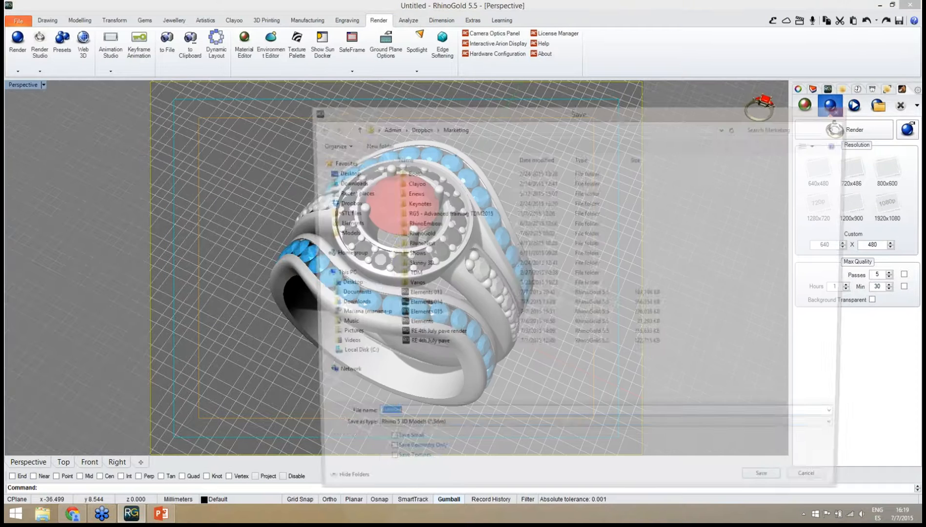
click(335, 285)
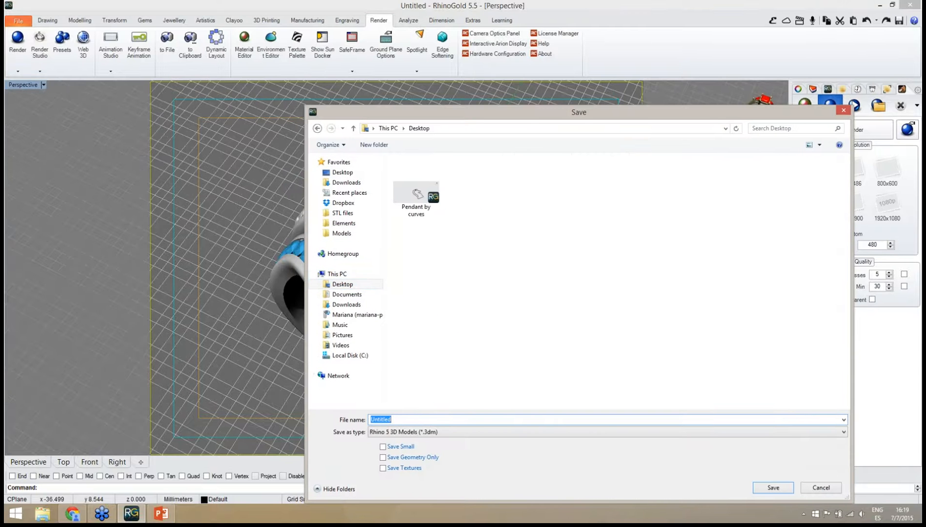
text(model)
click(772, 488)
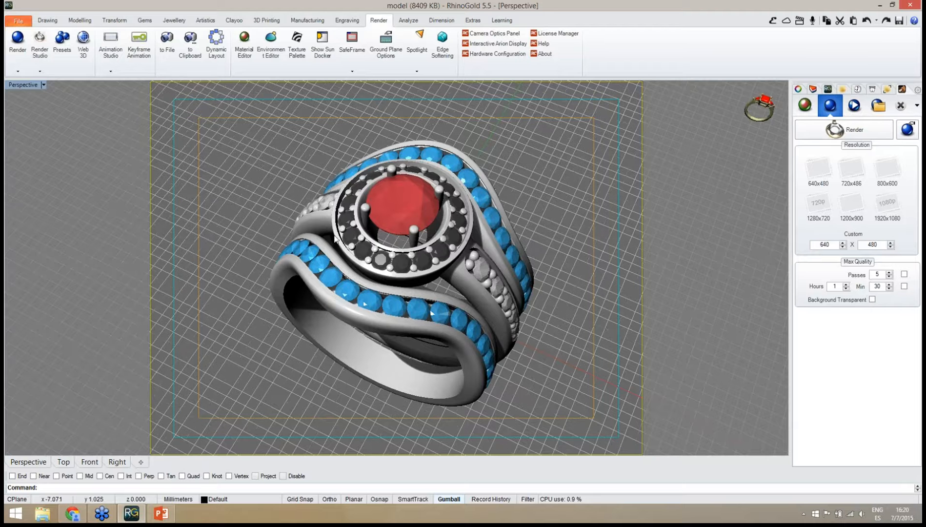
Start a new document, close the Render Studio settings, and maximize the Perspective viewport.
click(22, 22)
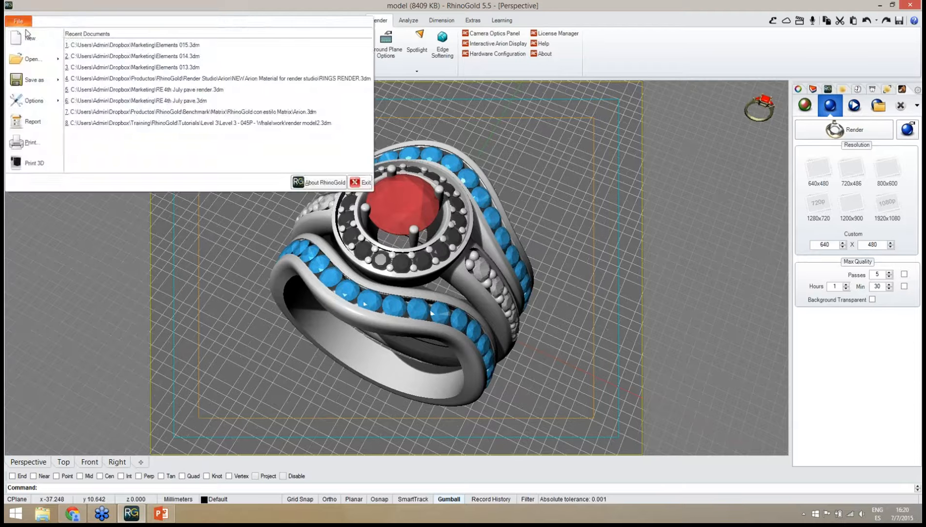
click(19, 37)
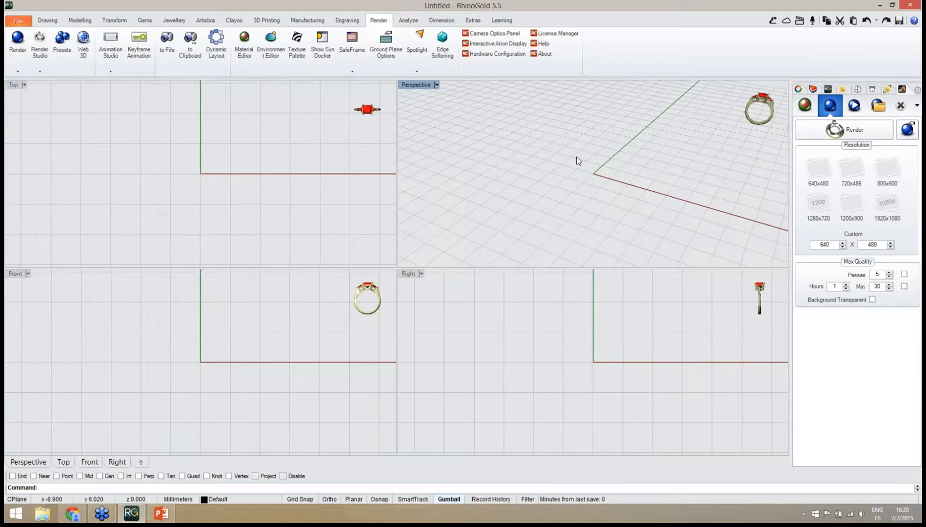
click(901, 106)
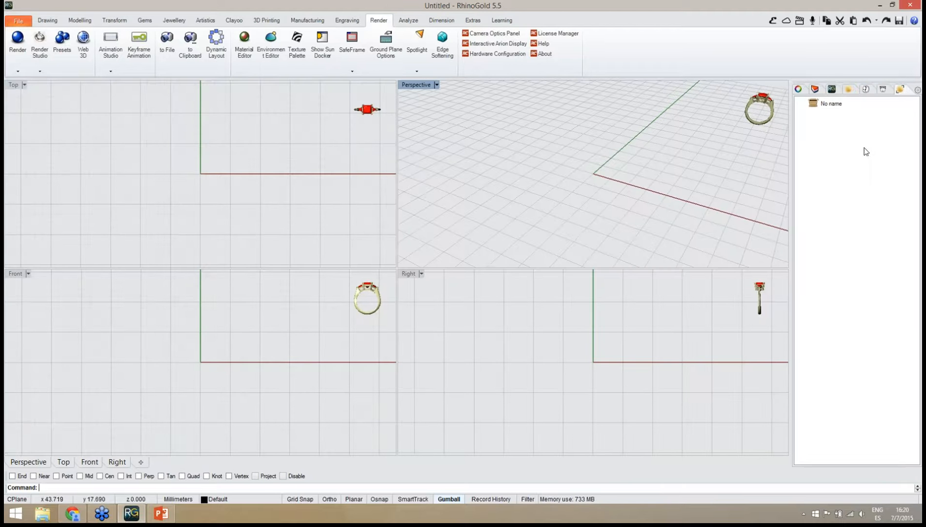
double_click(416, 85)
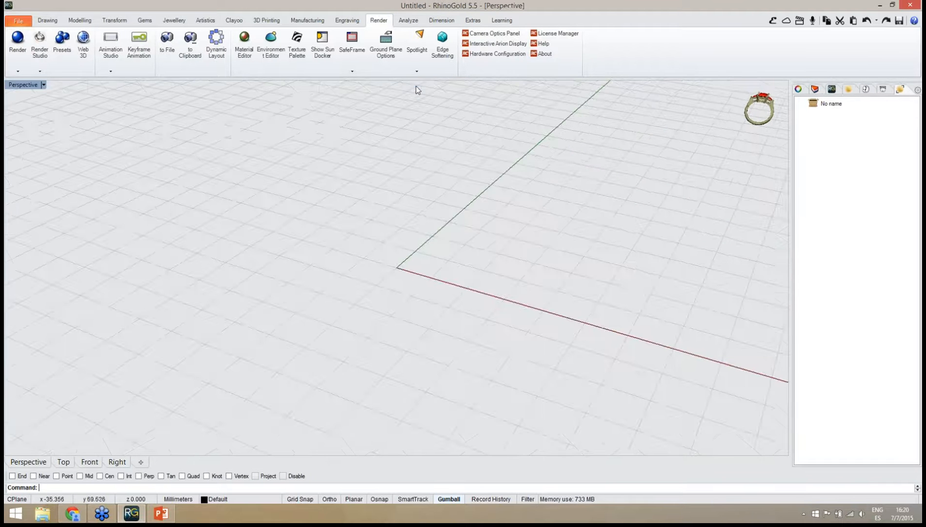
right_drag(353, 211, 457, 238)
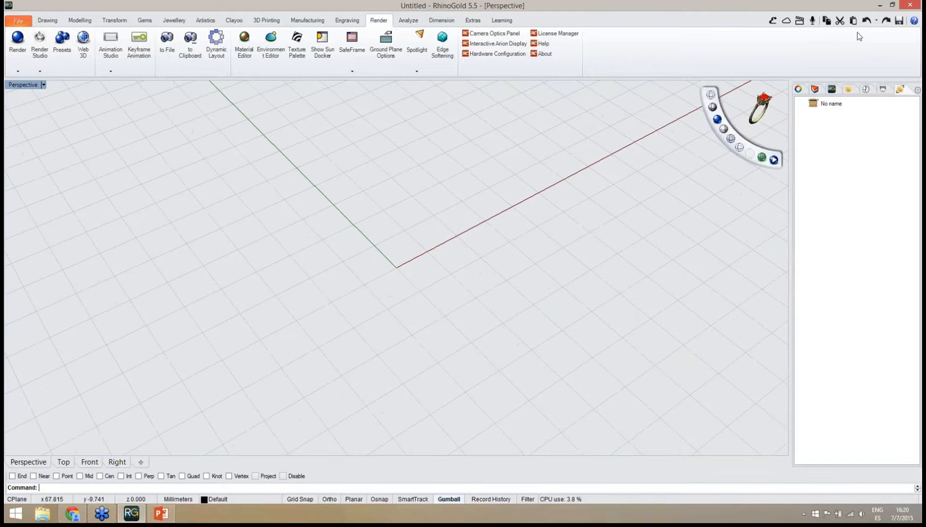
Open the Pendant by curves file from the desktop using the Open file option.
click(879, 6)
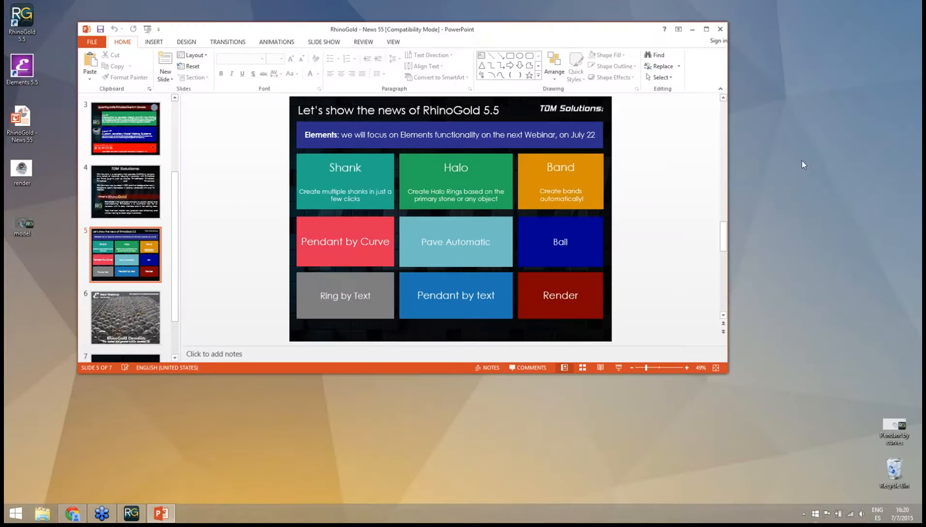
drag(892, 428, 215, 388)
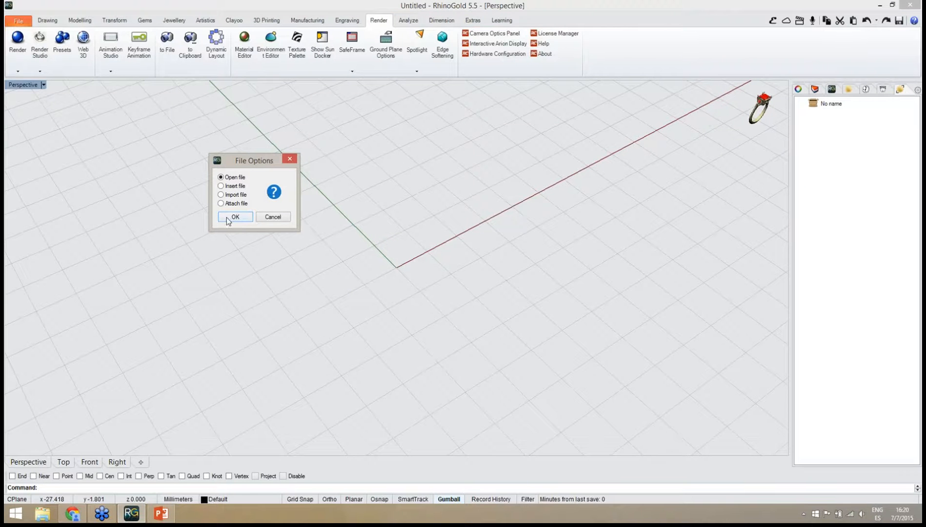
click(235, 218)
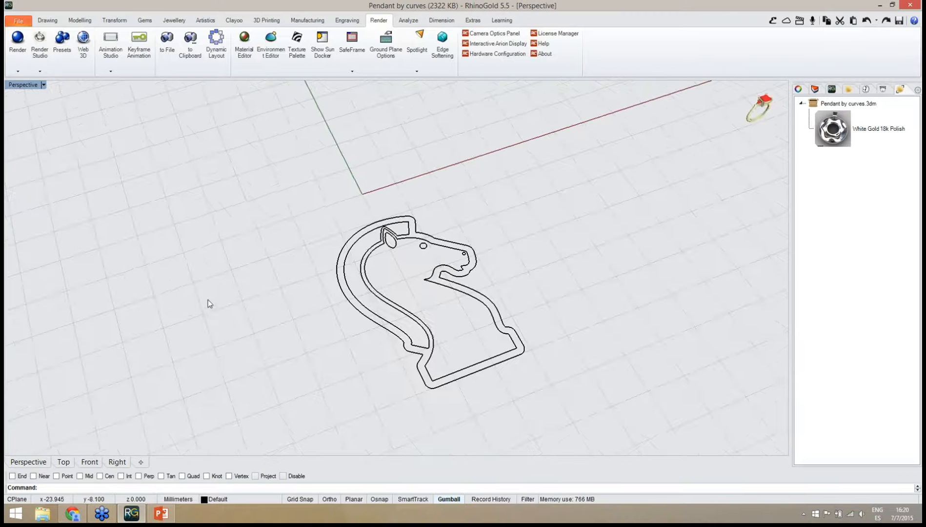
Examine the horse-head curves, highlighting the mane curve and the outer outline, and clear the selection.
right_drag(363, 273, 423, 308)
scroll(424, 308, up, 4)
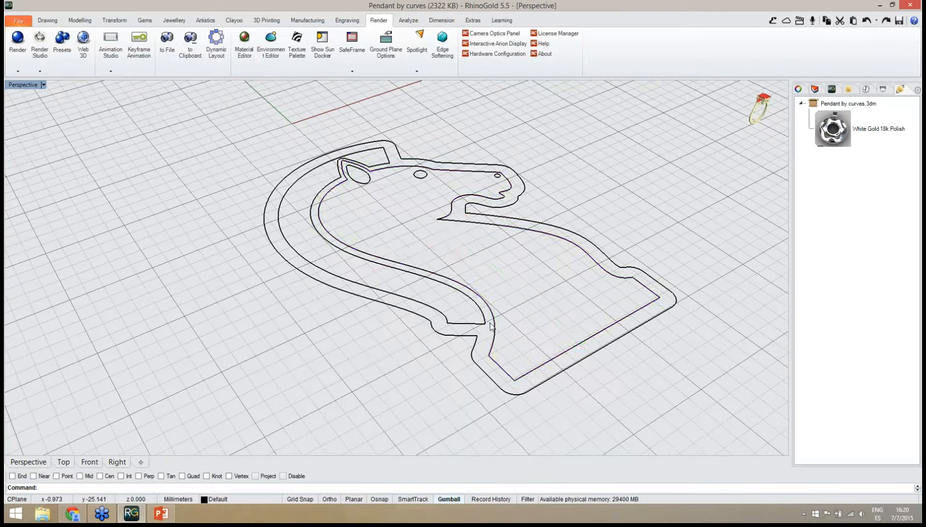
click(494, 336)
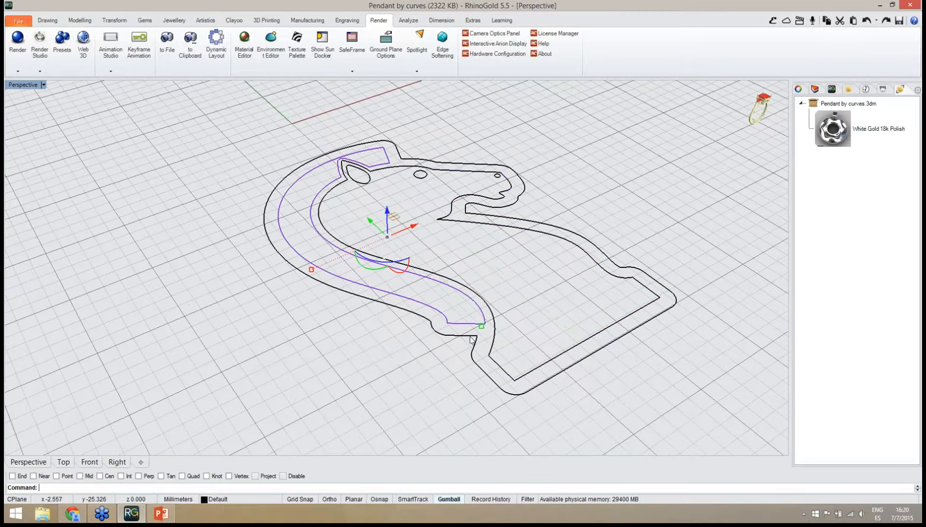
click(473, 339)
scroll(459, 336, down, 3)
scroll(410, 231, up, 5)
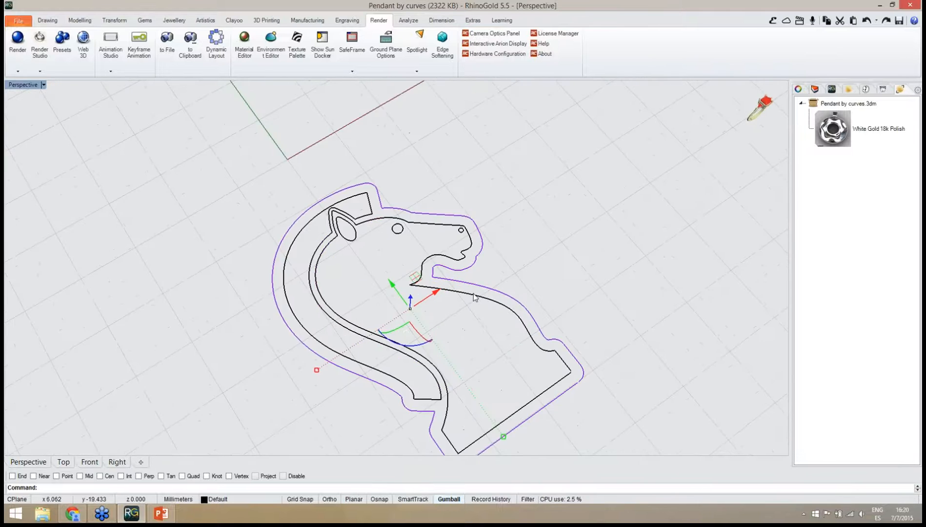
key(Escape)
scroll(410, 231, down, 2)
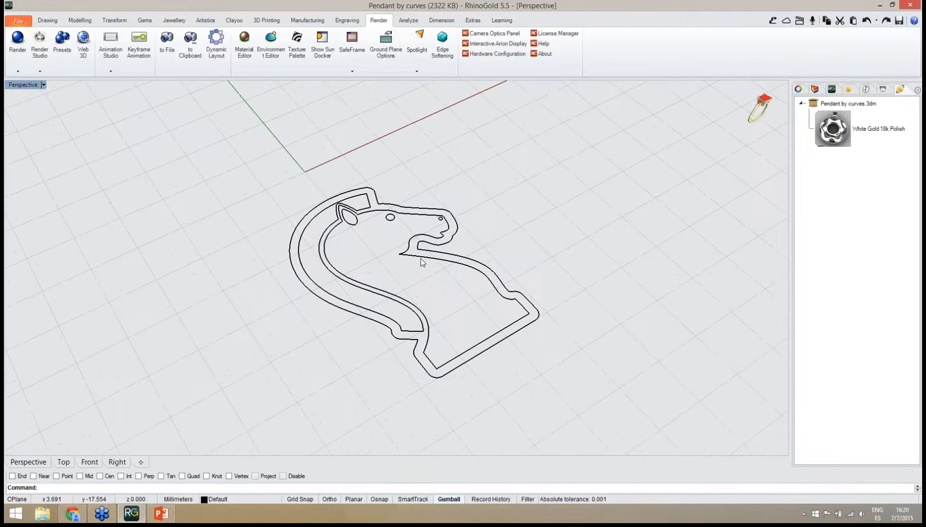
scroll(421, 259, up, 2)
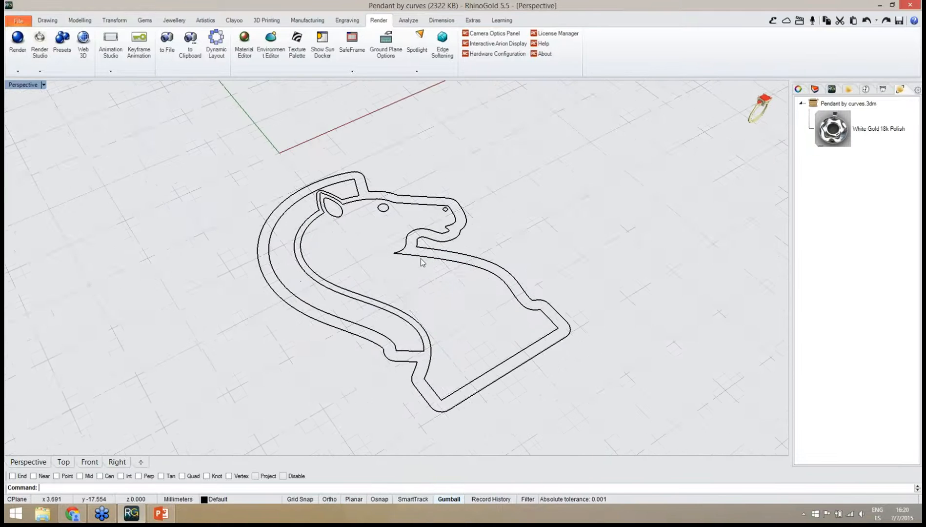
Start the Pendant by Curves tool and use all the horse-head curves as the pendant's closed planar curves.
click(175, 20)
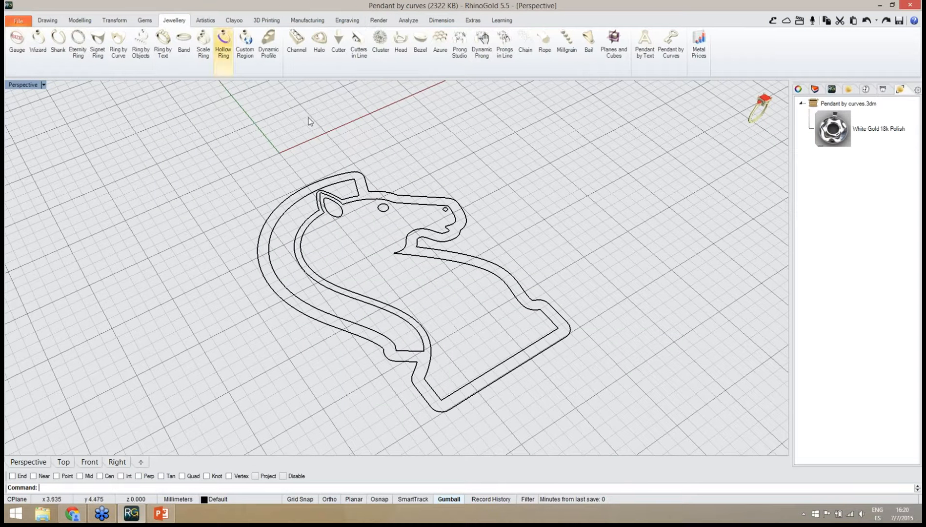
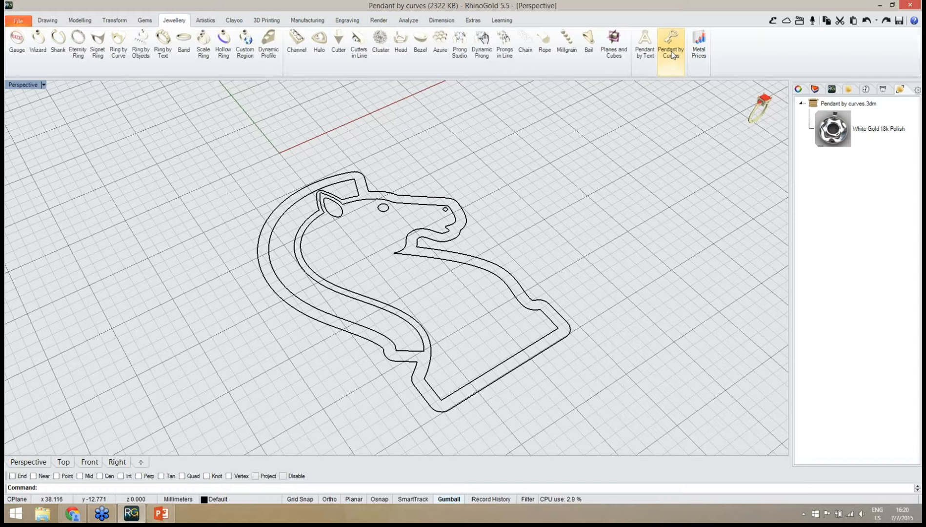
click(672, 55)
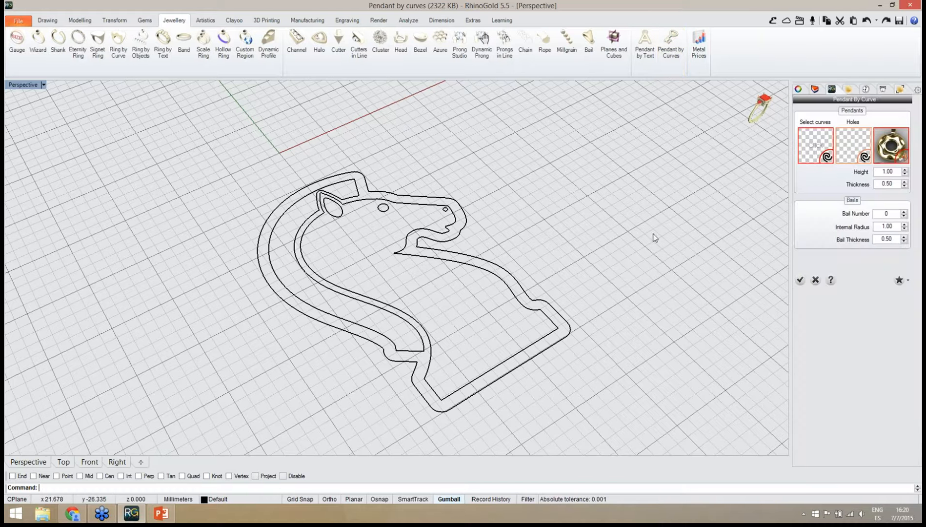
right_drag(415, 262, 387, 276)
scroll(387, 277, down, 2)
scroll(414, 313, up, 2)
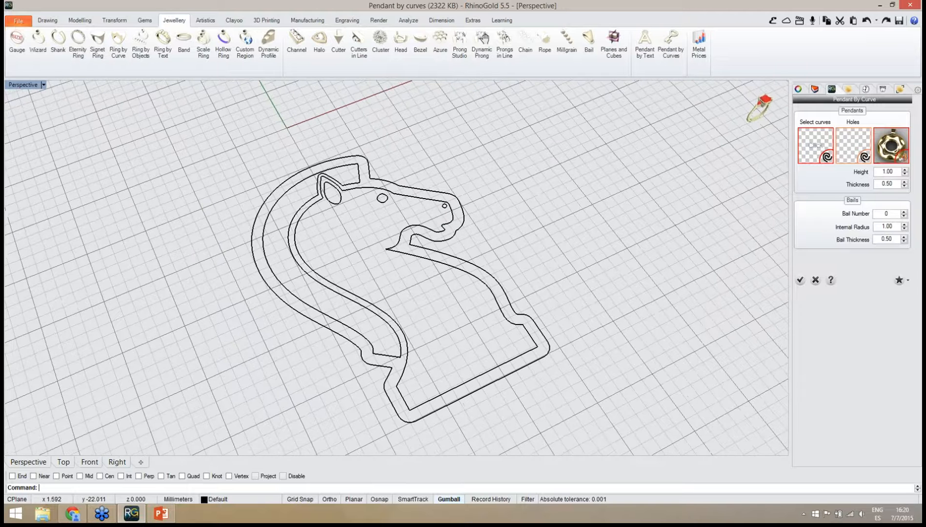
right_drag(414, 314, 413, 304)
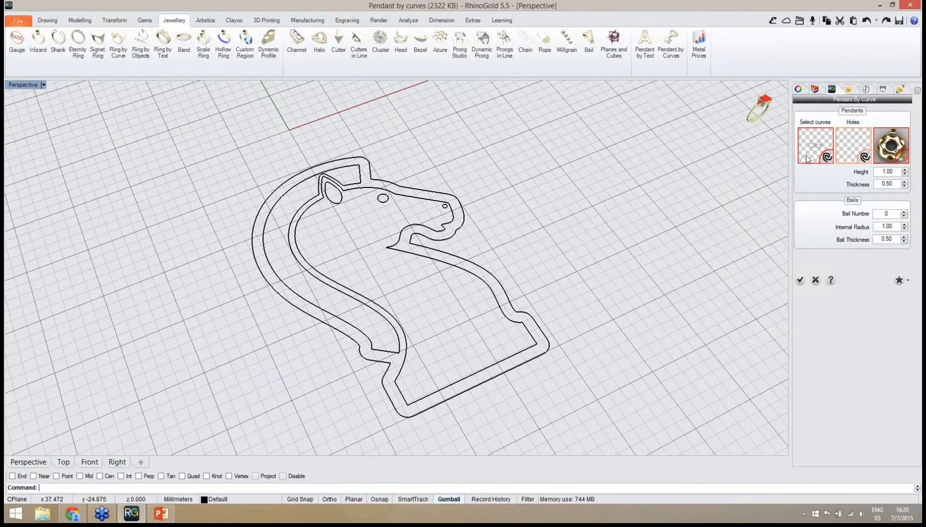
click(813, 140)
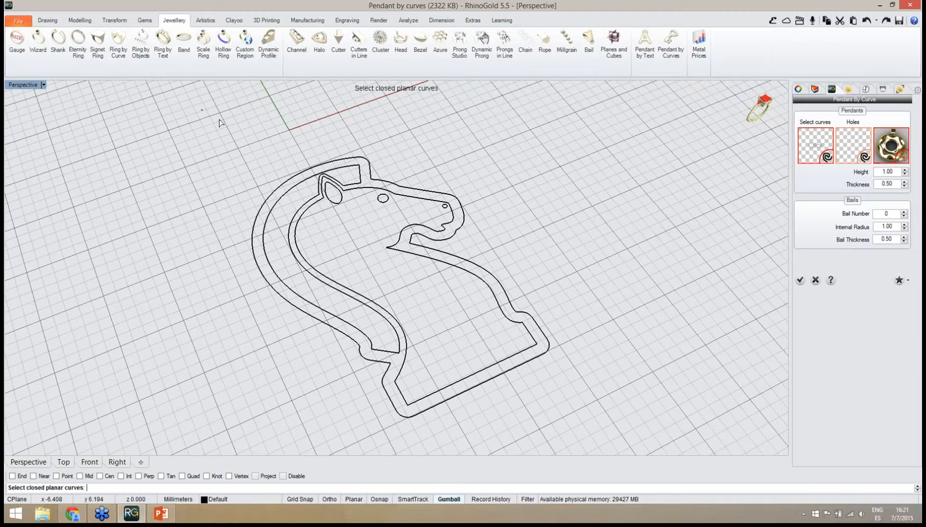
drag(201, 109, 627, 426)
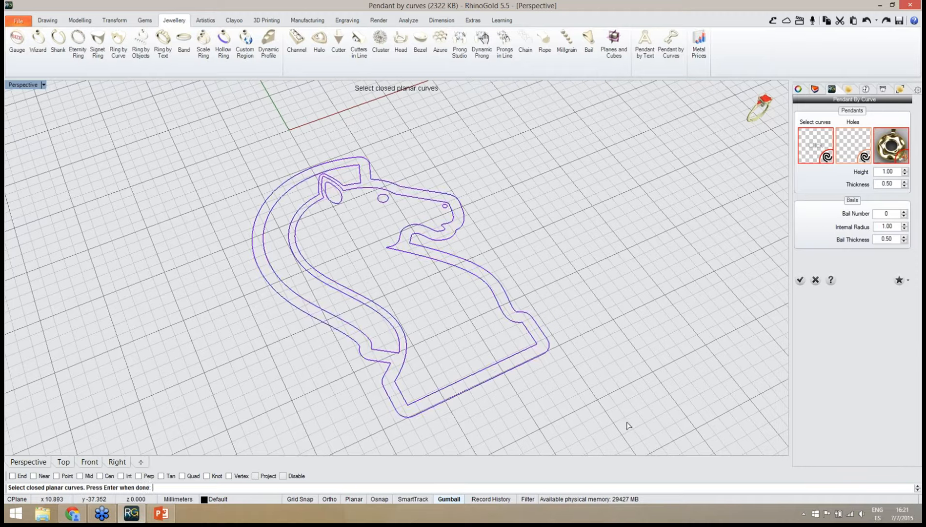
key(Return)
right_drag(627, 404, 577, 375)
scroll(400, 240, up, 3)
right_drag(408, 297, 507, 299)
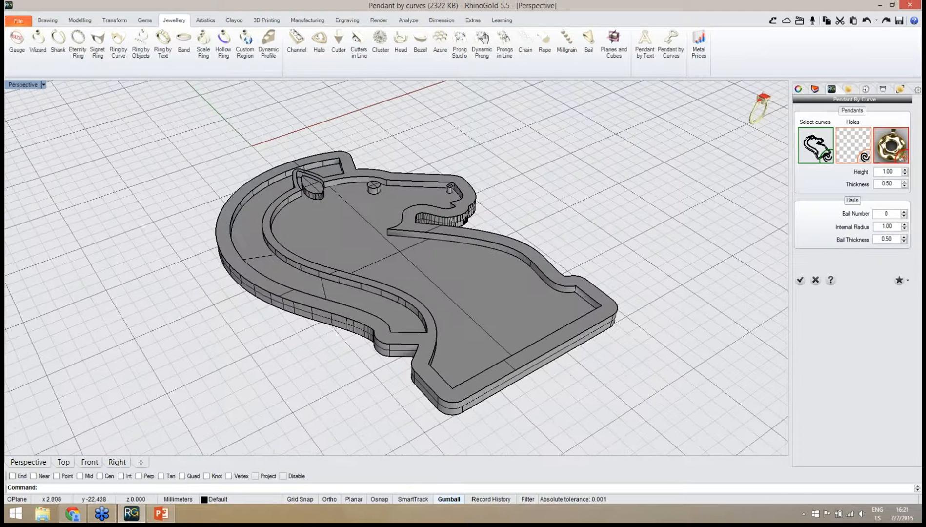
Set the horse-head pendant's height to 1.80.
click(905, 170)
click(905, 170)
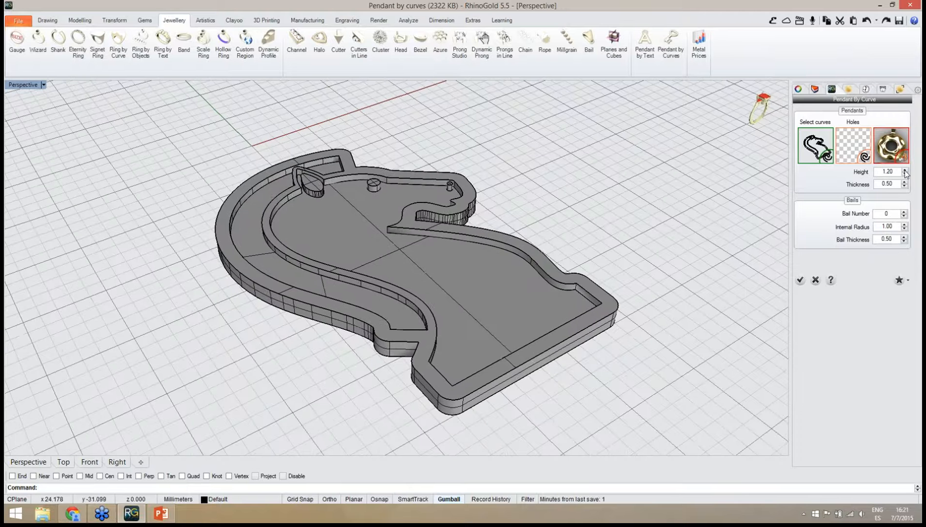
click(905, 170)
click(905, 170)
click(905, 170)
click(905, 170)
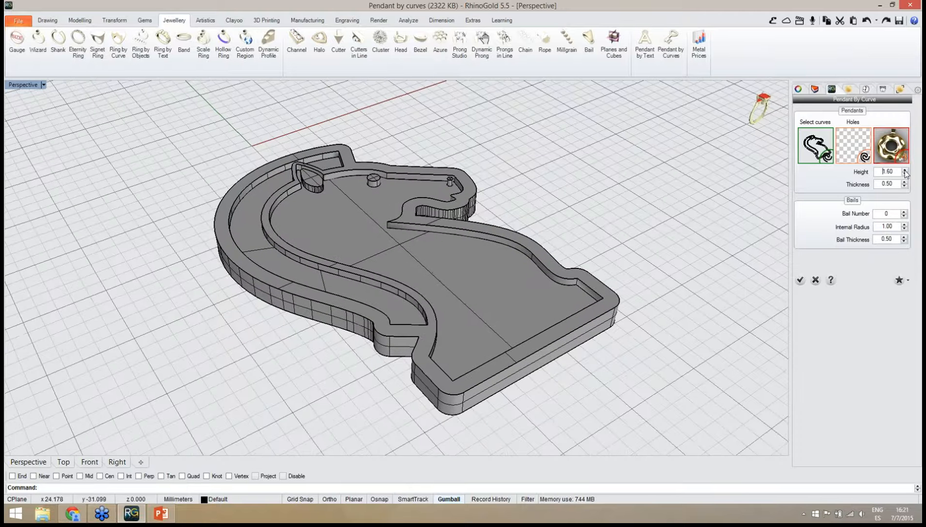
click(905, 170)
click(905, 170)
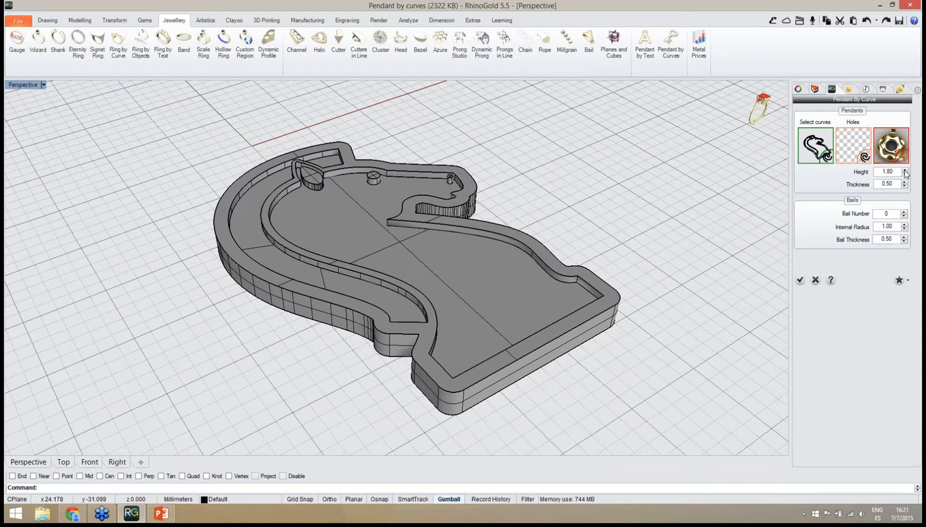
Set the horse-head pendant's height to 2.00.
click(905, 170)
click(905, 171)
right_drag(689, 243, 637, 256)
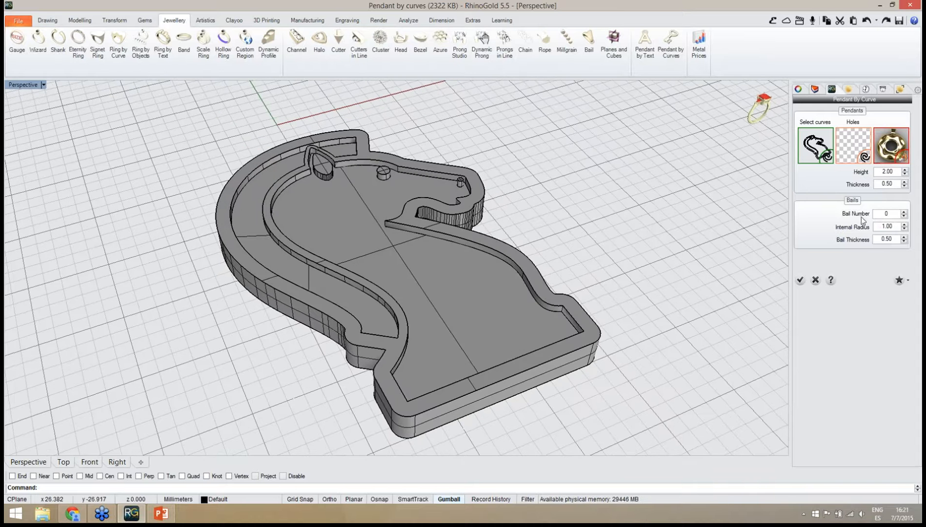
Try a thickness of 0.90 for the horse-head pendant, and bring it back to 0.50.
click(905, 182)
click(905, 181)
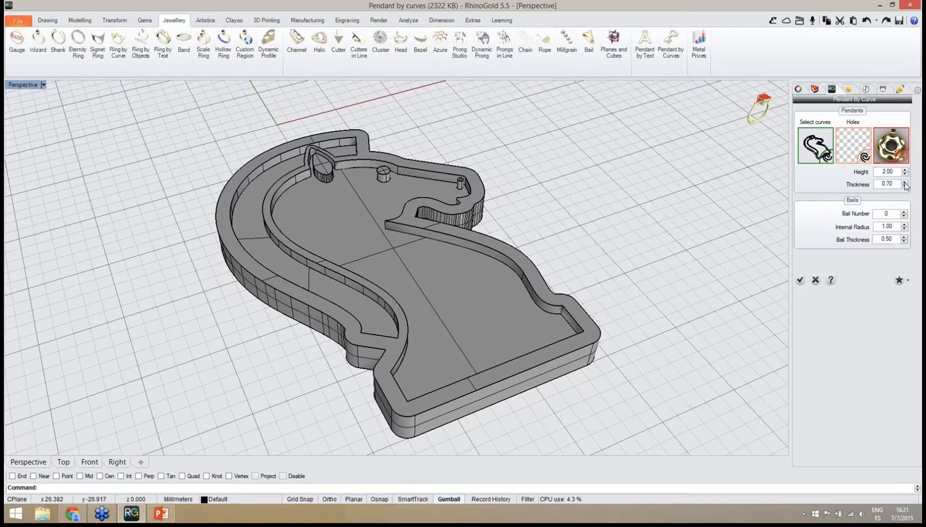
click(905, 182)
click(905, 182)
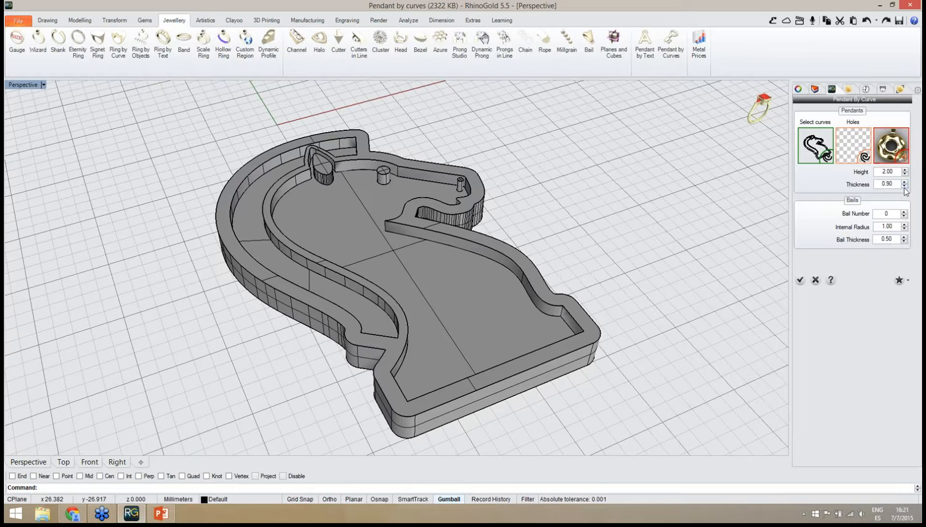
click(904, 186)
click(904, 187)
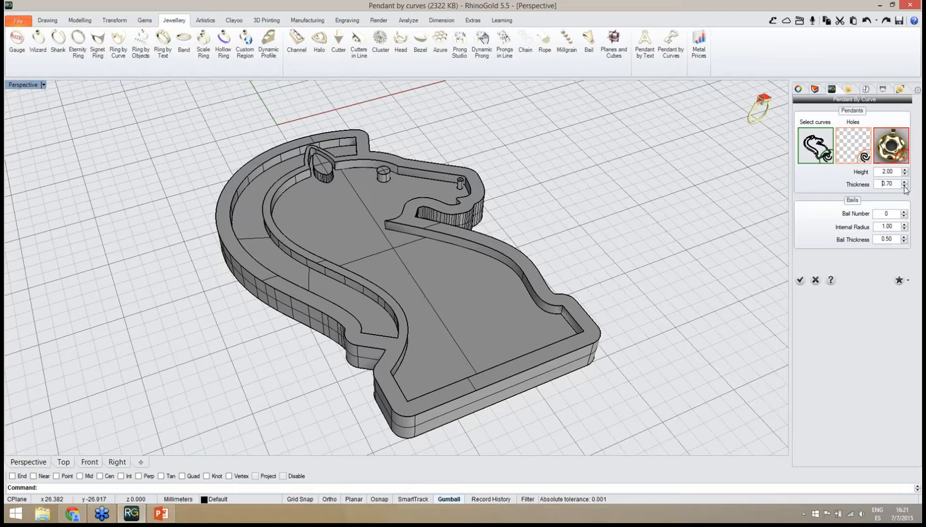
click(905, 186)
click(905, 186)
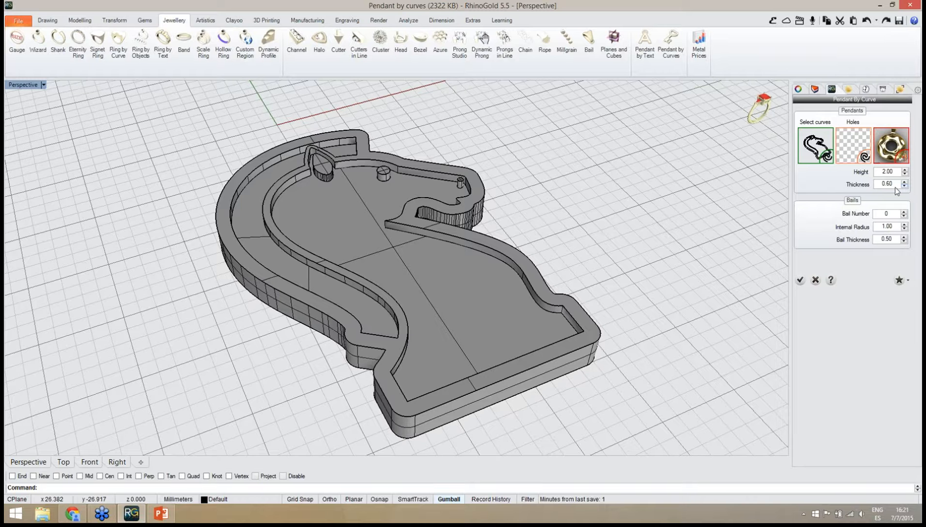
Start choosing the curves for the holes in the horse-head pendant.
right_drag(579, 272, 542, 312)
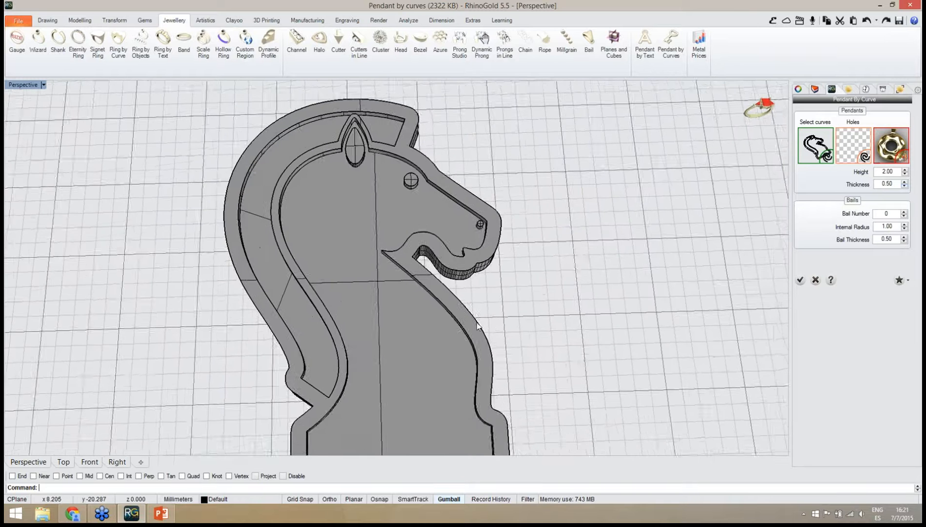
scroll(480, 326, down, 2)
scroll(377, 194, up, 3)
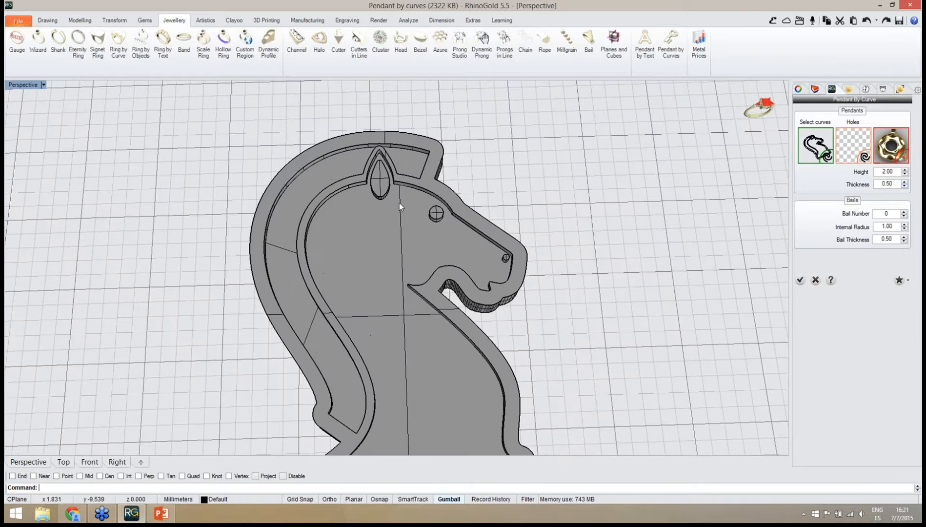
click(846, 149)
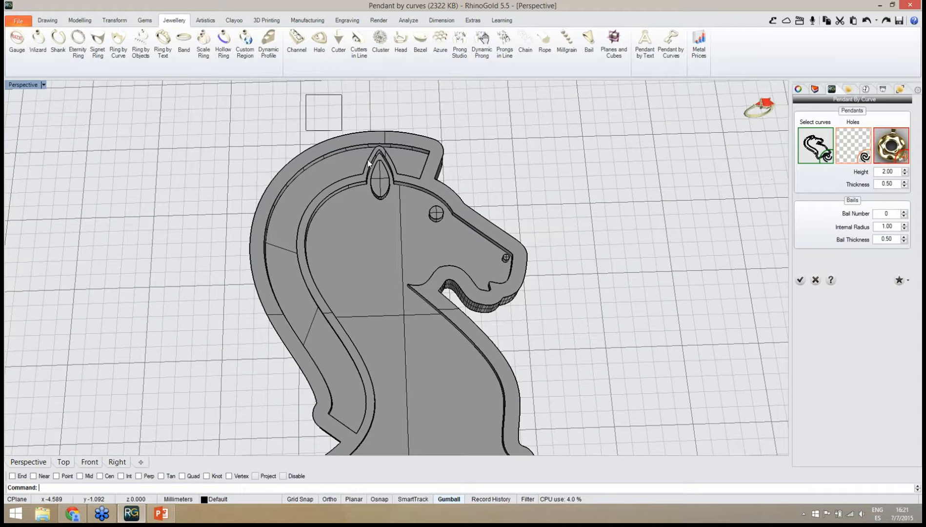
Try cutting holes through the horse pendant from the ear and eye curves.
drag(368, 163, 469, 235)
right_drag(389, 205, 512, 156)
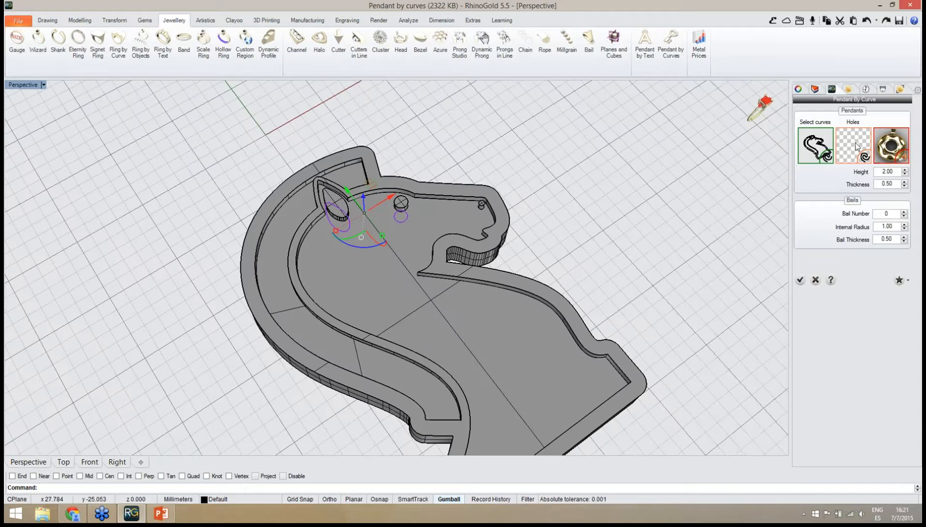
right_drag(618, 209, 580, 244)
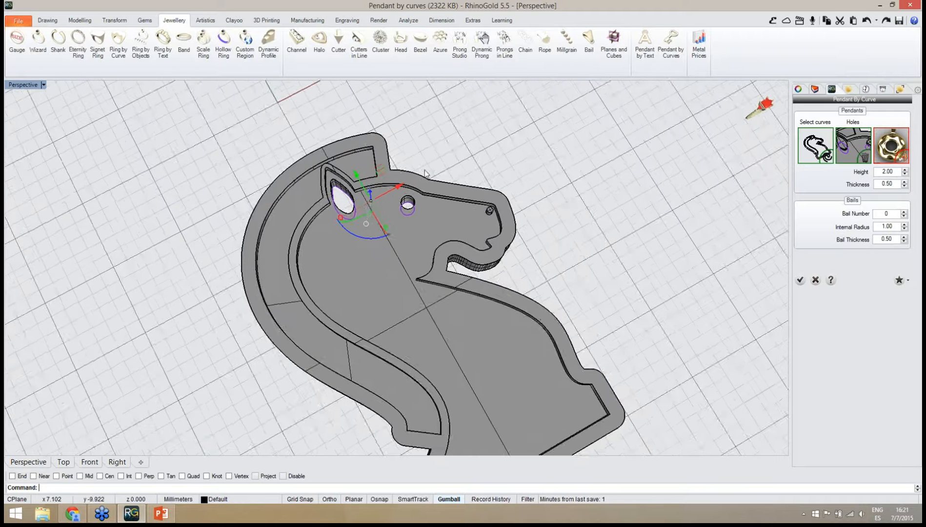
scroll(380, 169, up, 4)
right_drag(326, 223, 390, 198)
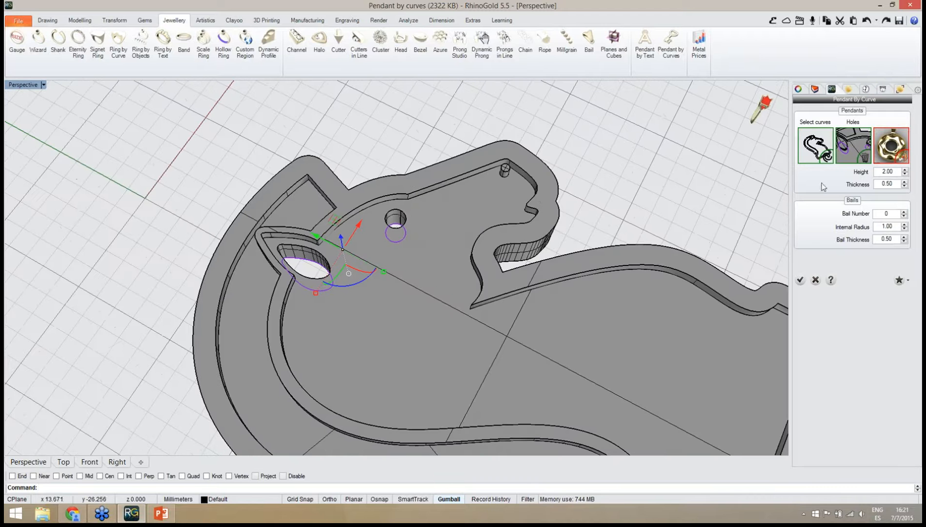
scroll(339, 285, down, 6)
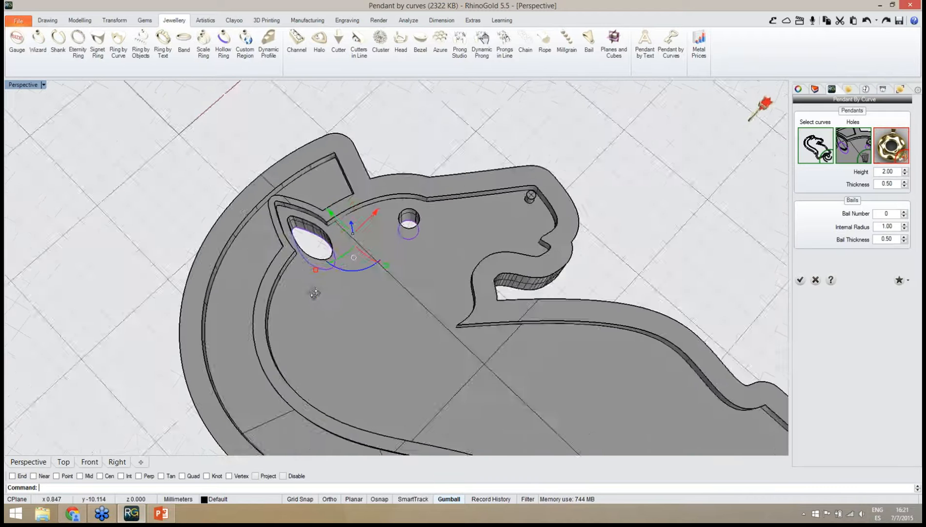
right_drag(345, 325, 287, 310)
click(548, 217)
right_drag(549, 218, 471, 254)
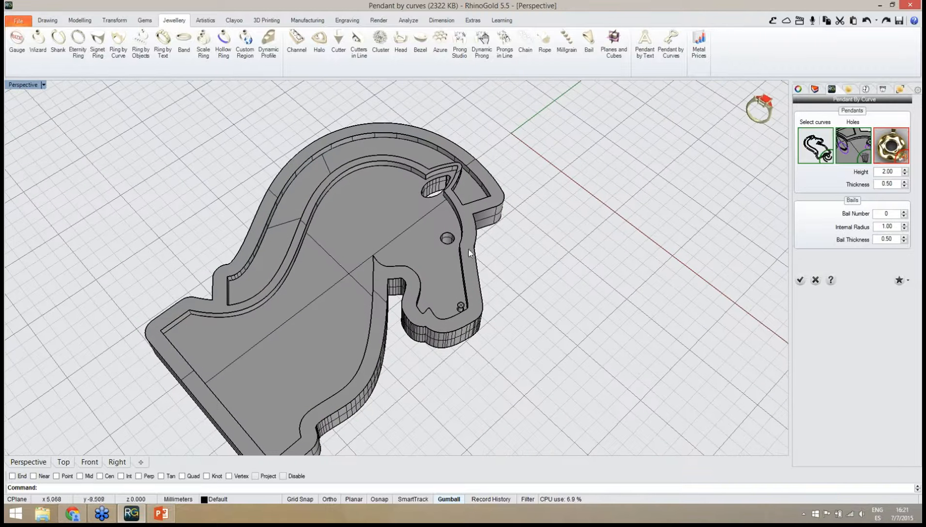
Clear the hole curves from the horse pendant so the ear and eye are solid again.
click(865, 156)
right_drag(665, 291, 527, 251)
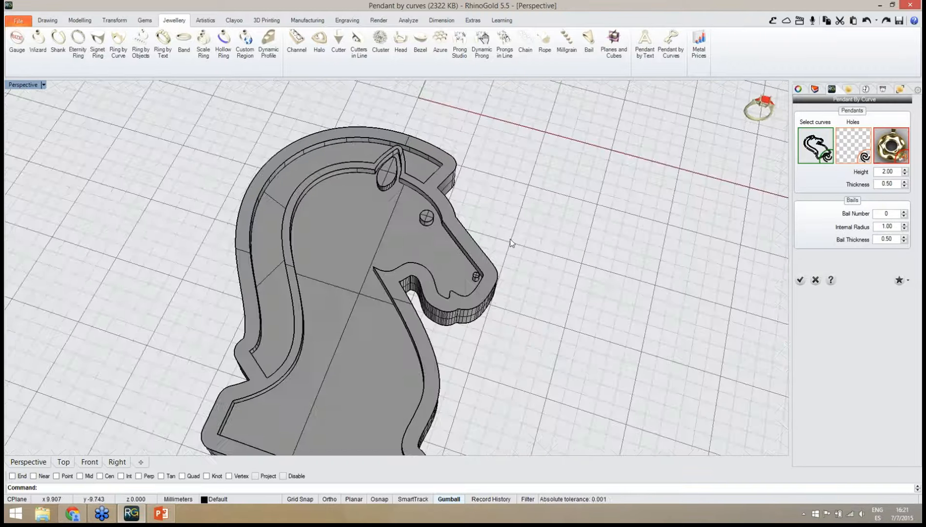
scroll(513, 243, down, 4)
right_drag(466, 283, 502, 310)
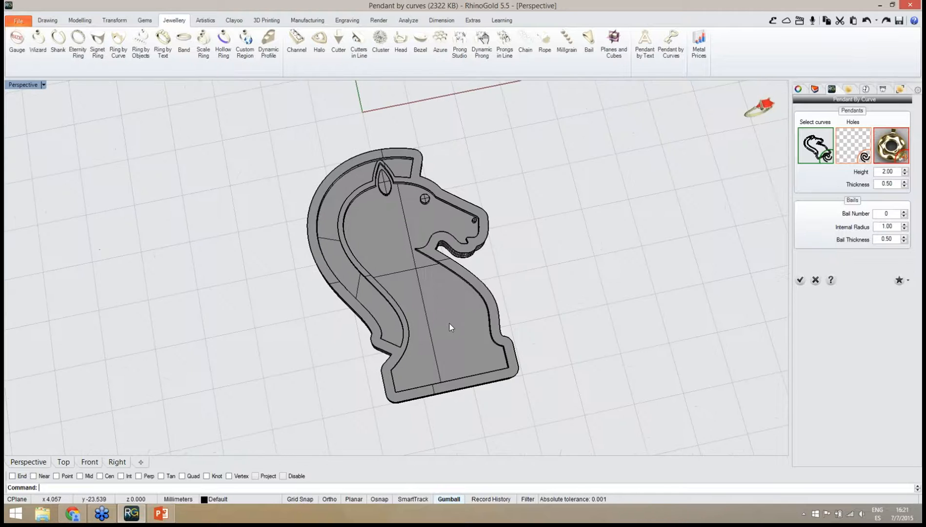
right_drag(449, 324, 615, 250)
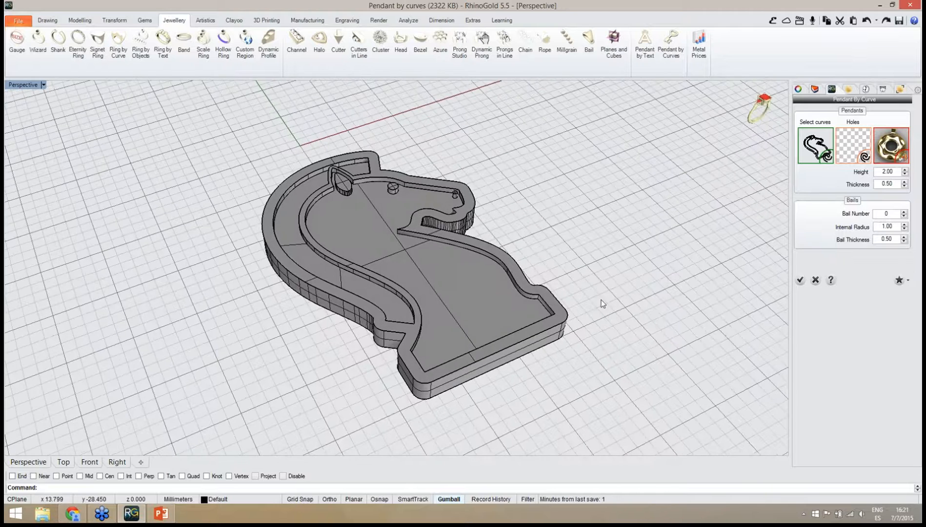
right_drag(601, 300, 431, 155)
scroll(427, 147, up, 2)
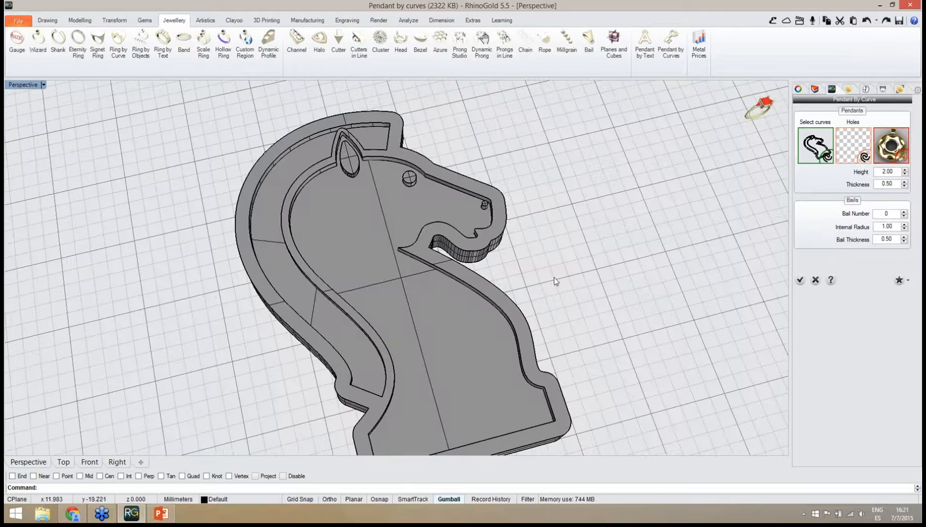
Add one bail to the pendant and position it at the top of the horse's mane.
click(904, 214)
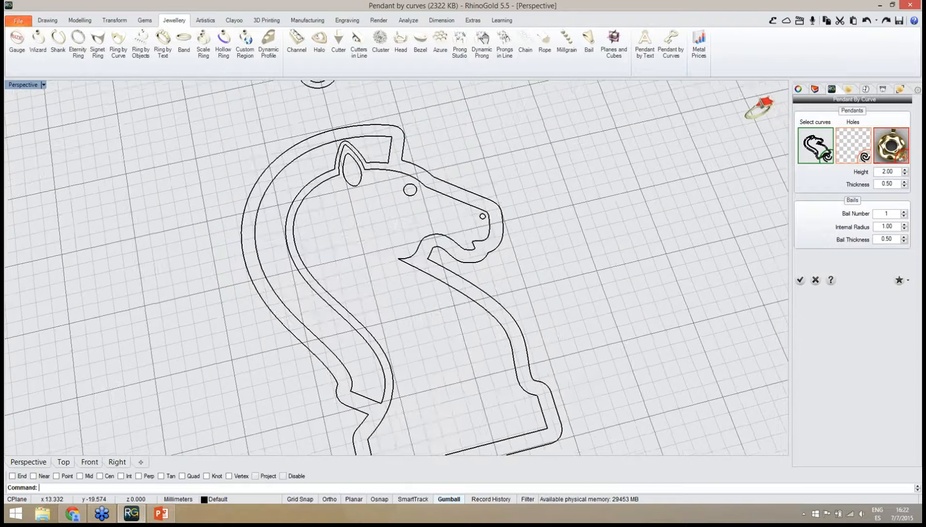
drag(394, 138, 396, 174)
right_drag(443, 188, 476, 194)
scroll(388, 173, up, 8)
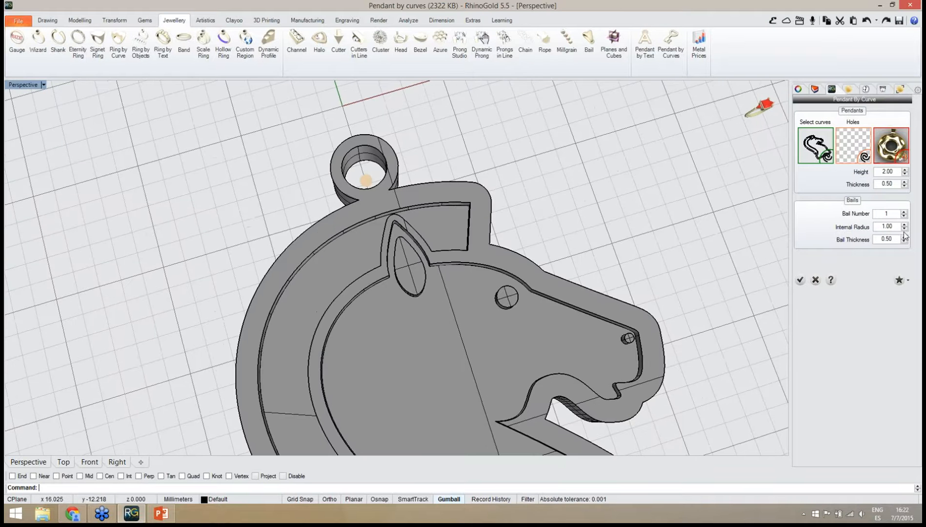
Set the bail's internal radius to 1.10 and thickness to 0.60, and shift it slightly along the mane toward the ear.
click(904, 224)
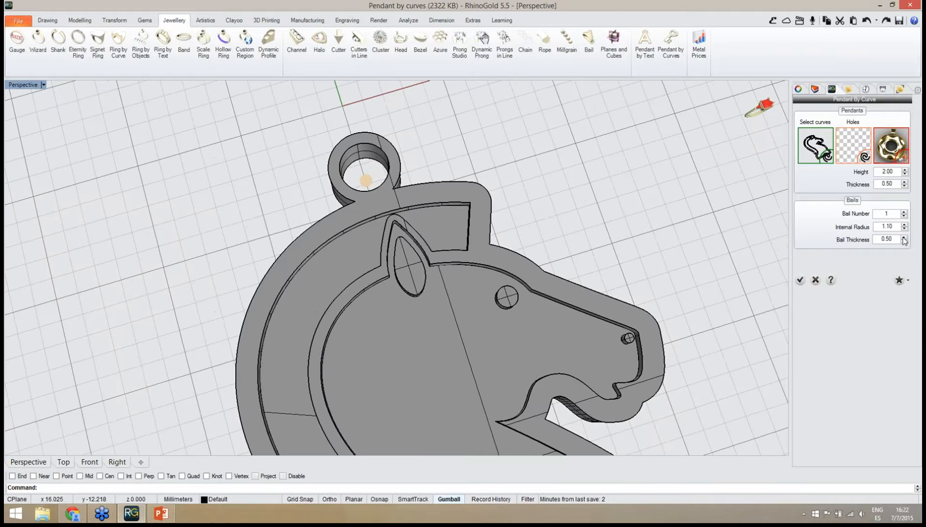
click(904, 237)
drag(366, 180, 388, 176)
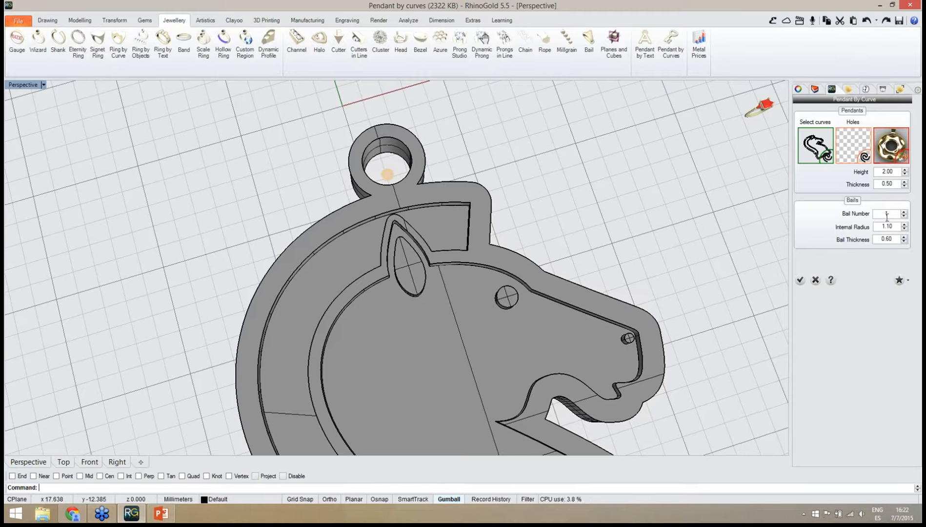
scroll(384, 252, down, 5)
right_drag(384, 252, 435, 323)
scroll(417, 326, up, 2)
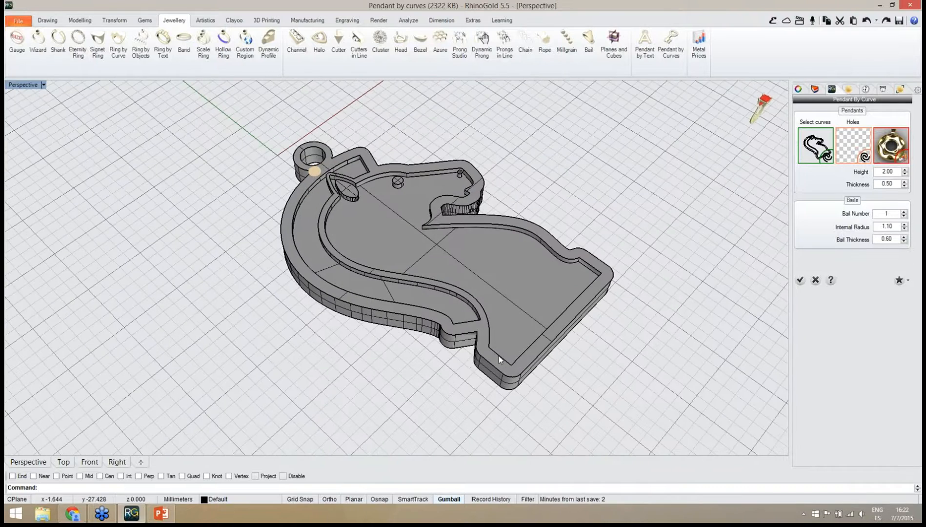
Set the bail number to 0 and create the horse pendant.
click(904, 218)
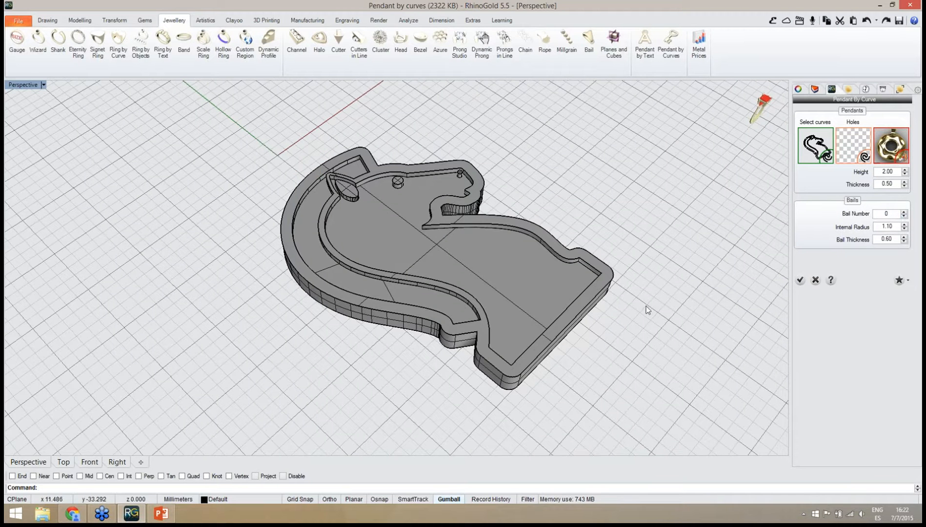
right_drag(647, 311, 607, 293)
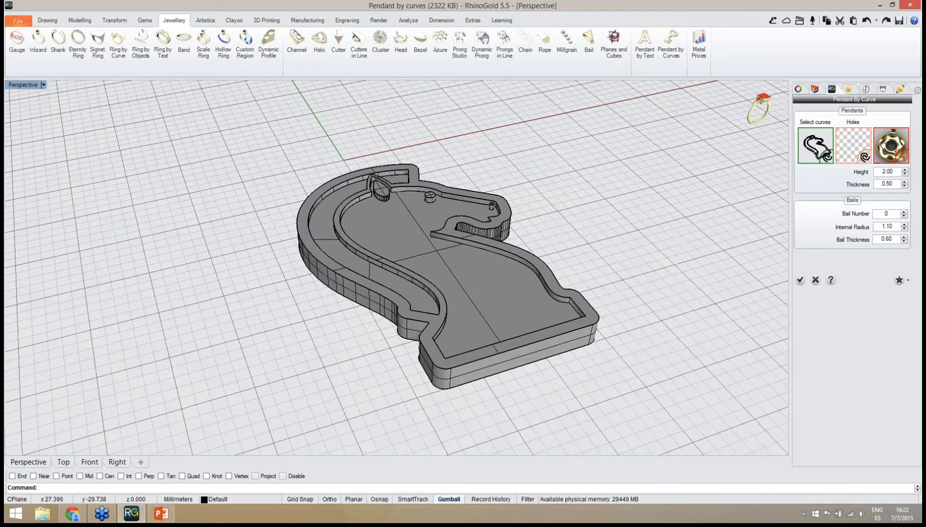
click(800, 279)
Switch the perspective view to the Rendered display mode and inspect the gold pendant.
right_drag(720, 300, 374, 287)
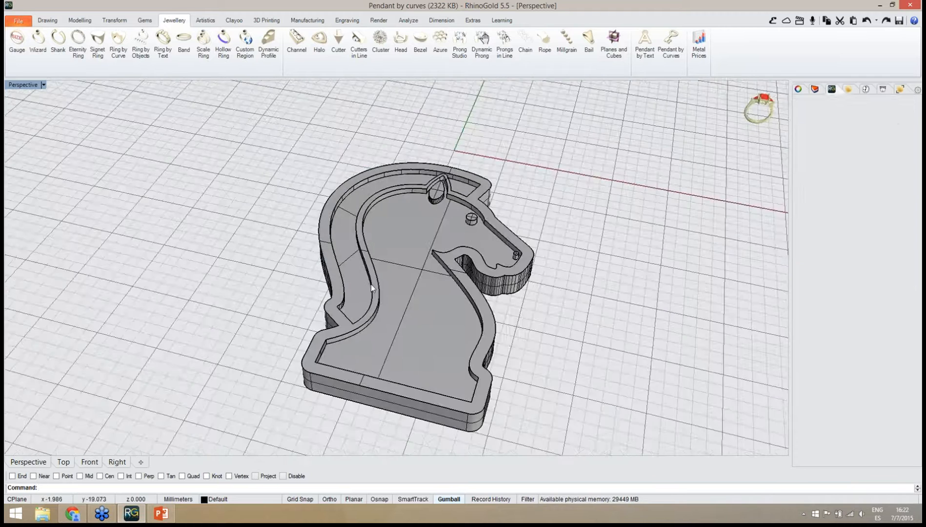
right_drag(396, 320, 496, 314)
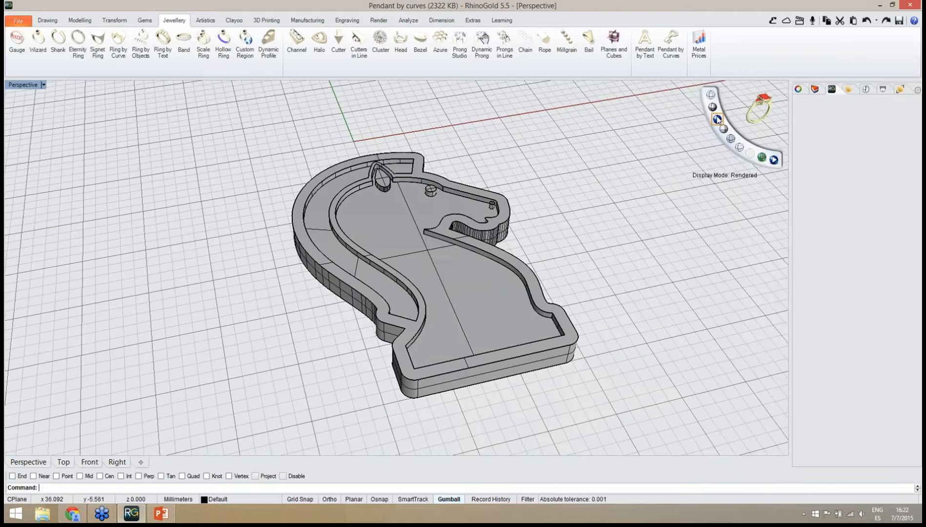
click(716, 119)
right_drag(590, 319, 383, 196)
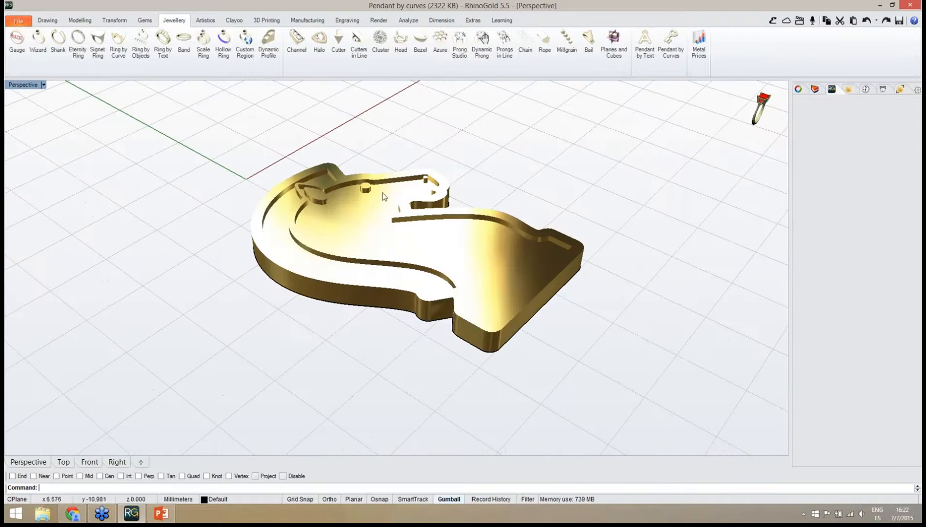
right_drag(375, 229, 333, 314)
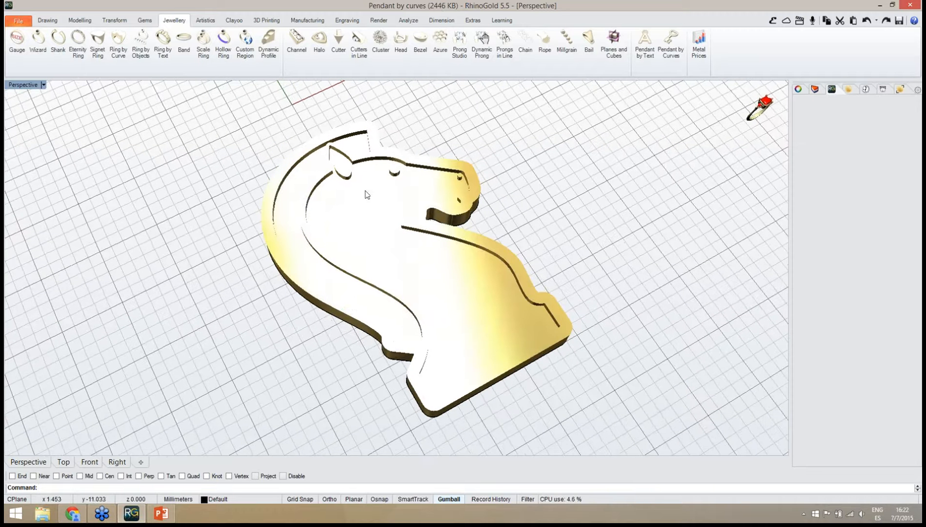
Start Pave Automatic and choose the recessed inner face of the horse's head and neck as the surface for the gems.
click(145, 20)
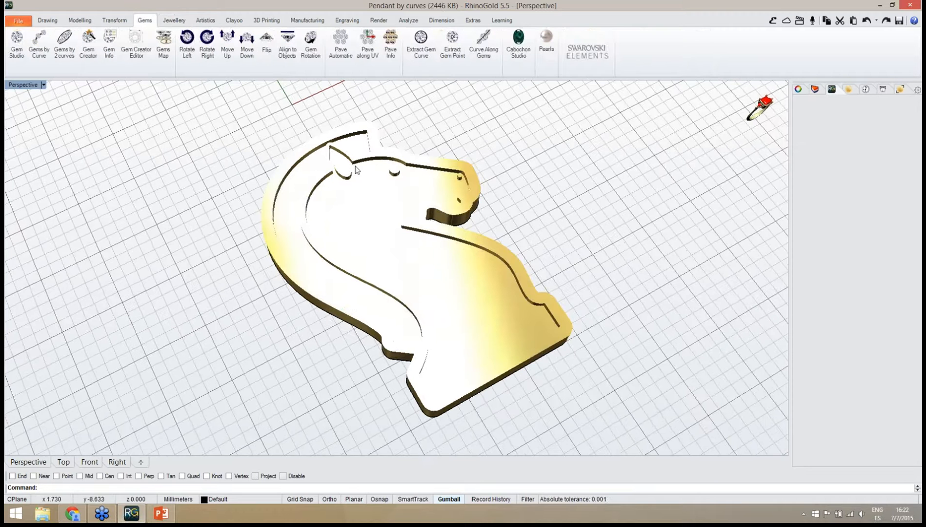
click(347, 67)
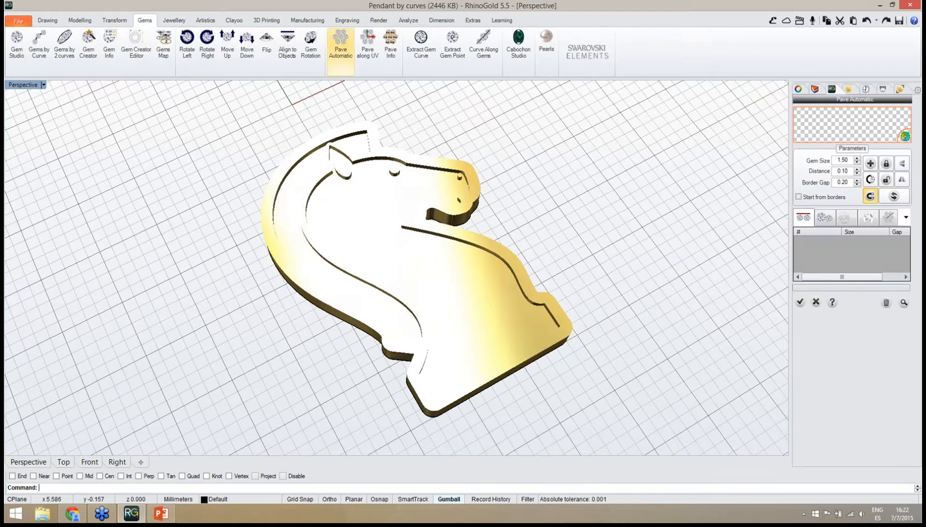
right_drag(413, 321, 315, 271)
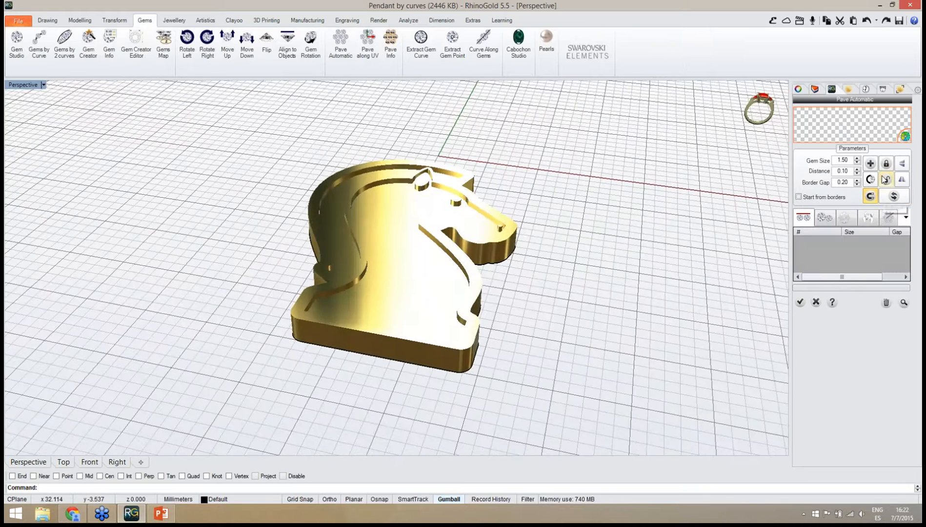
right_drag(573, 250, 556, 251)
right_drag(419, 264, 828, 220)
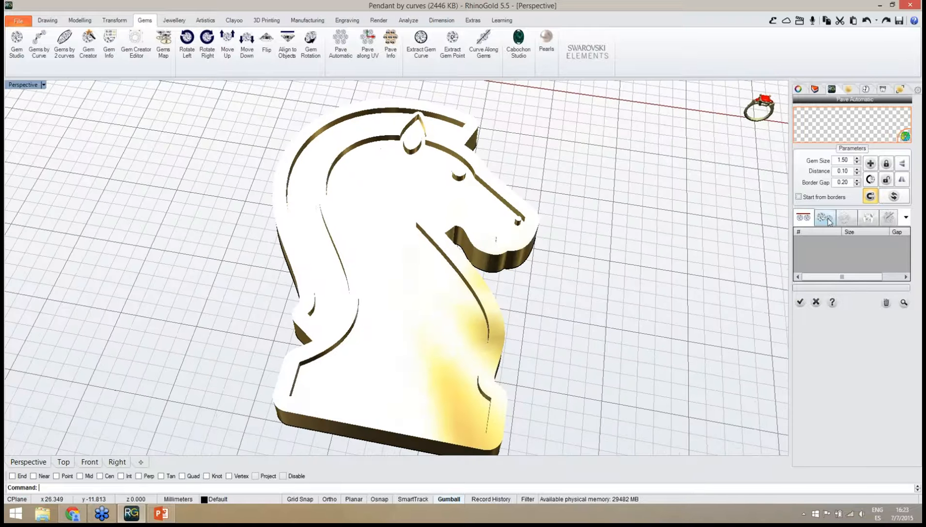
click(837, 131)
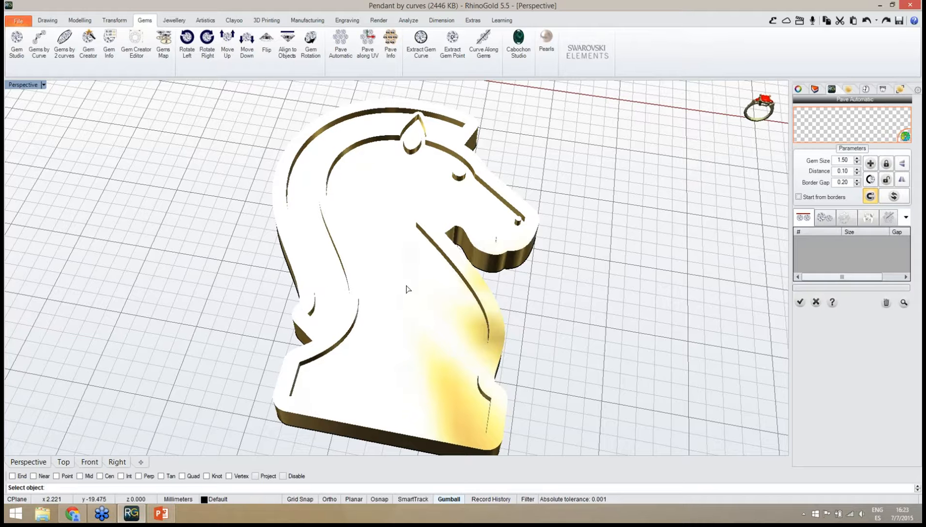
click(400, 244)
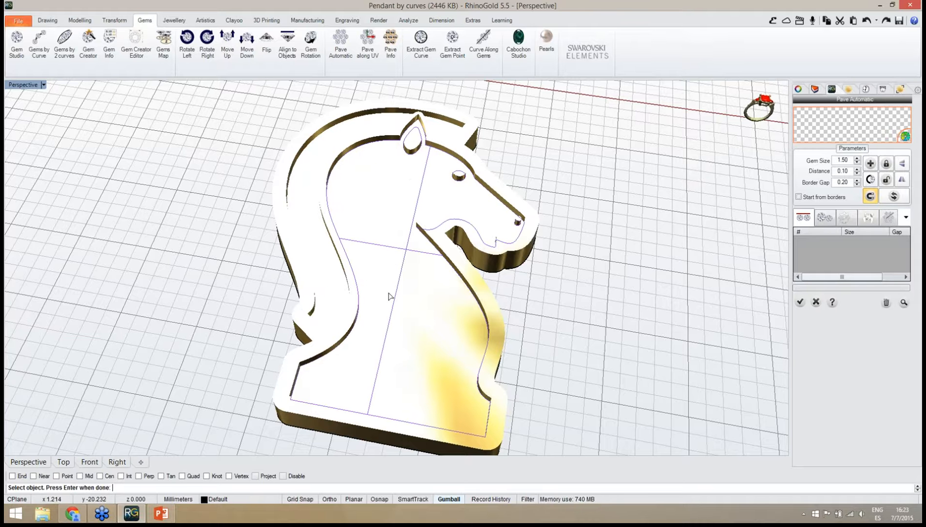
key(Return)
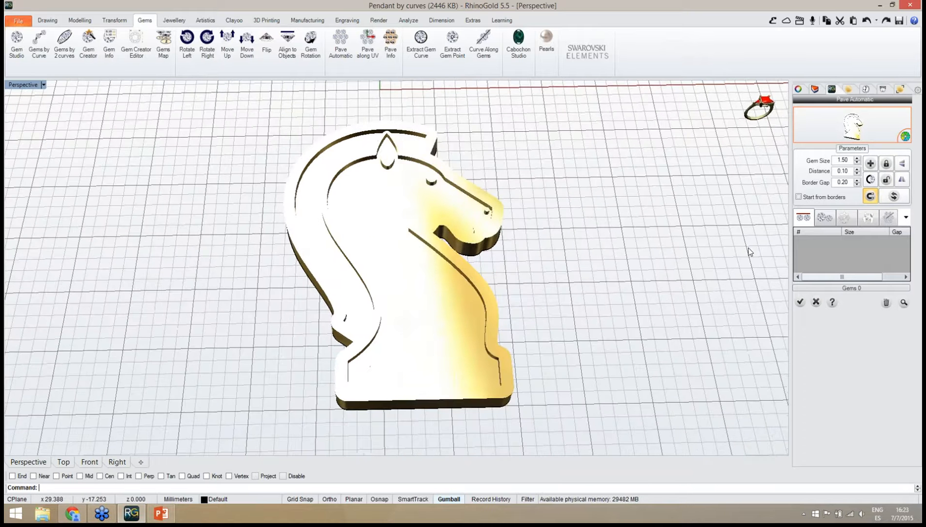
Set the pave gem size range to a maximum of 1.60 and a minimum of 1.20.
click(823, 219)
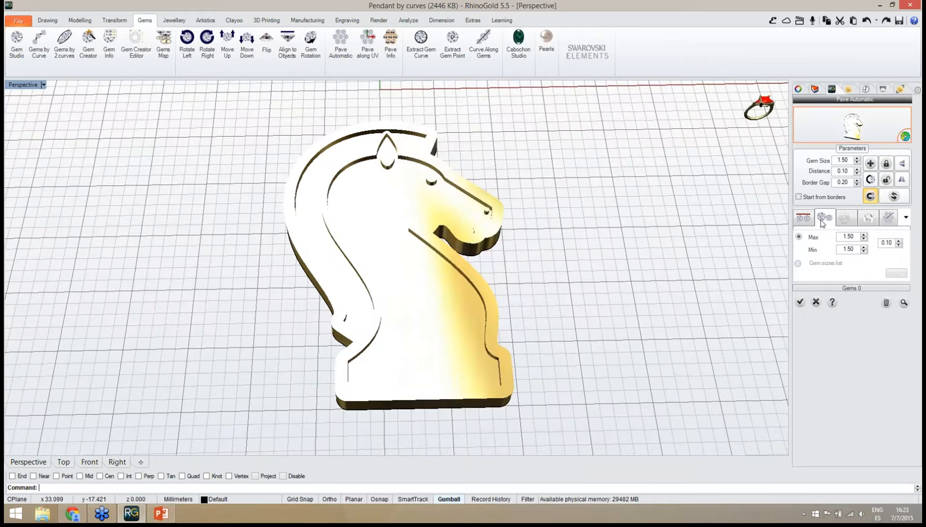
click(864, 235)
click(863, 252)
Generate the automatic pave from a start point on the horse's neck, accepting the orientation of the gem pattern.
right_drag(533, 323, 488, 341)
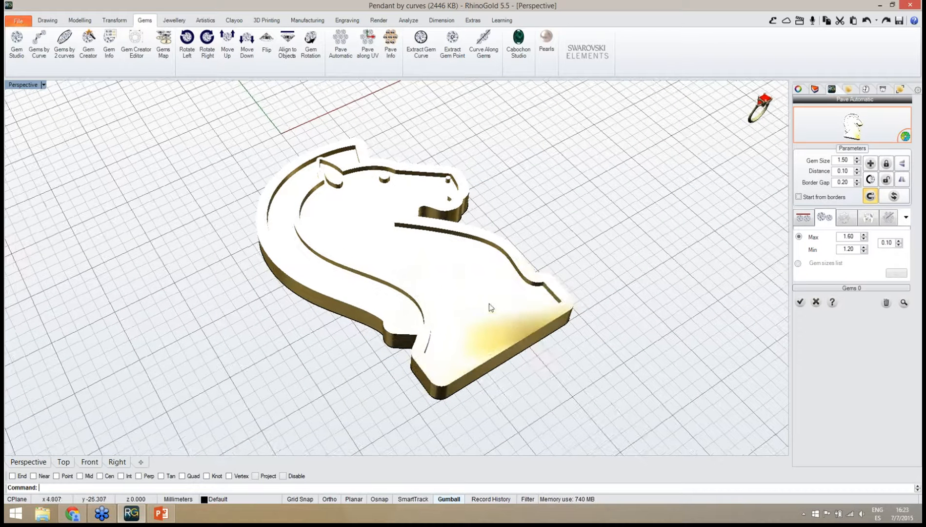
right_drag(491, 306, 490, 347)
click(903, 304)
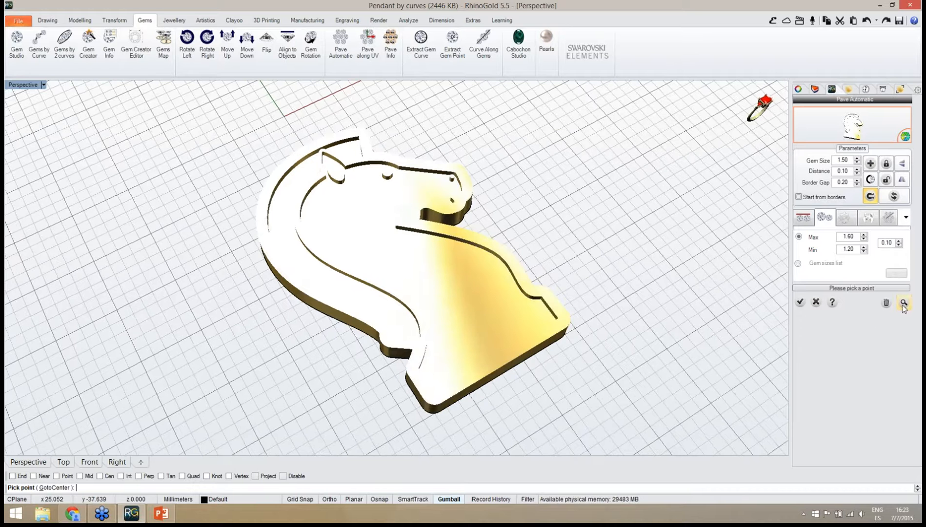
right_drag(424, 267, 383, 279)
scroll(389, 275, up, 4)
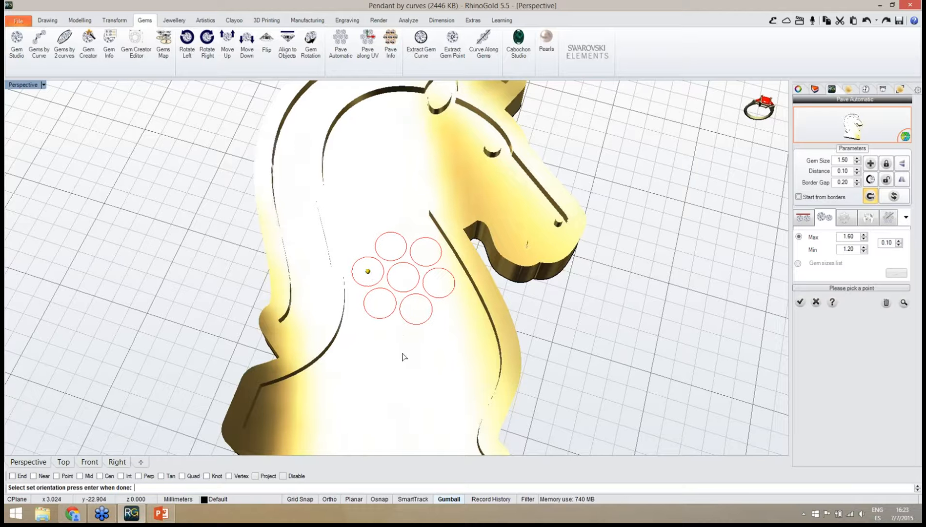
key(Return)
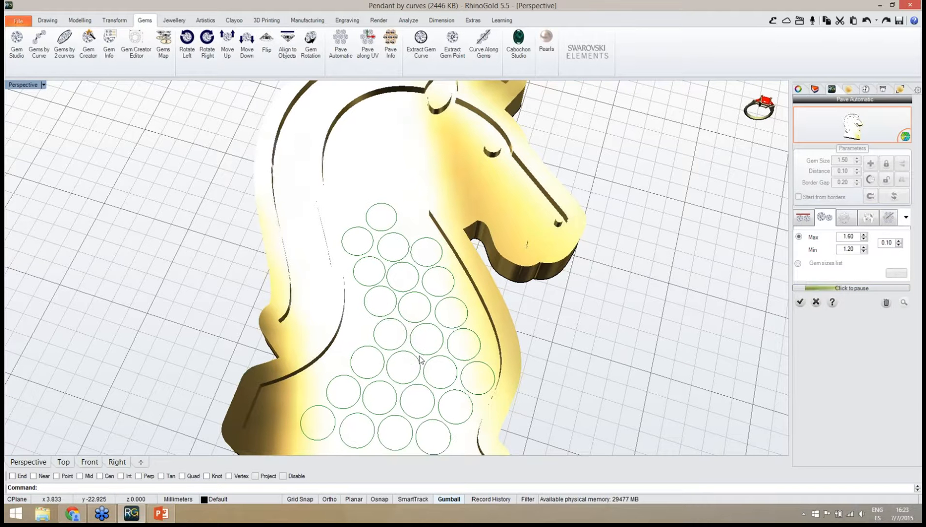
mouse_move(411, 323)
right_down()
mouse_move(467, 327)
mouse_move(453, 287)
mouse_move(455, 305)
right_up()
scroll(453, 286, down, 5)
scroll(458, 356, up, 3)
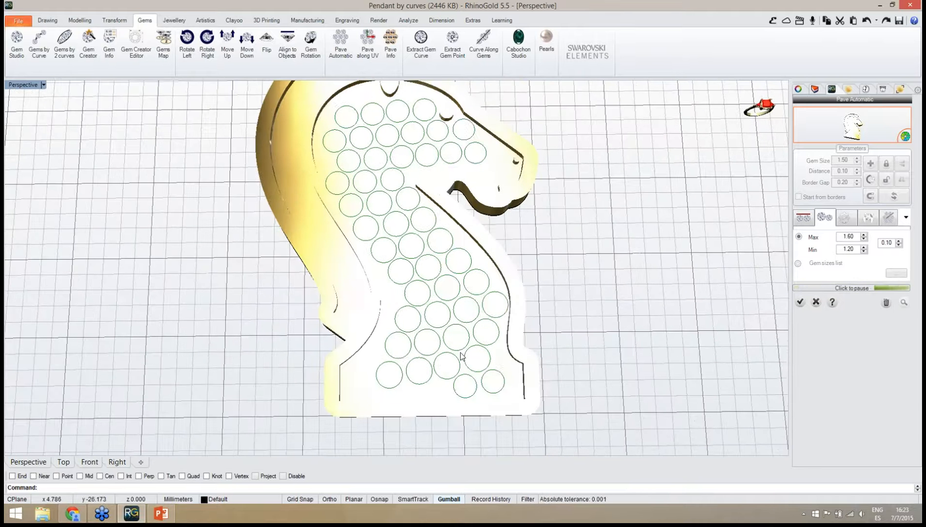
right_drag(462, 356, 460, 351)
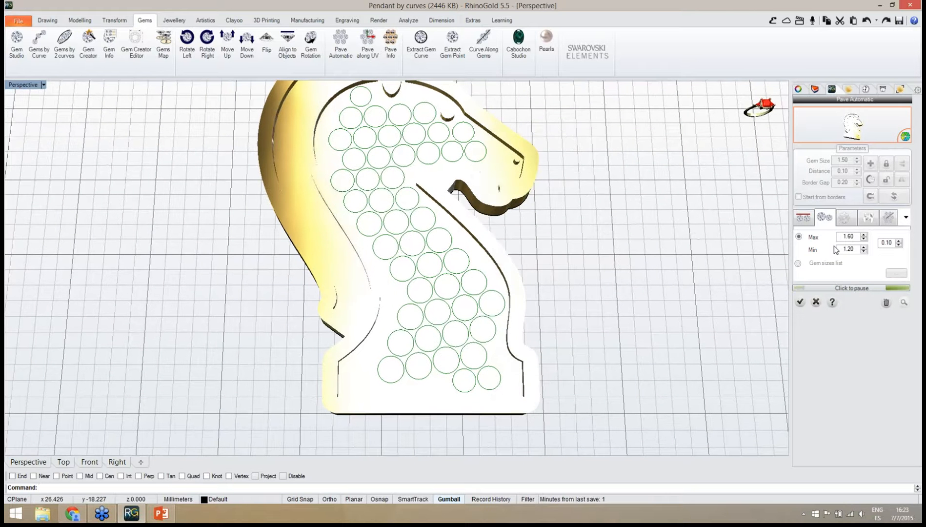
scroll(430, 326, up, 5)
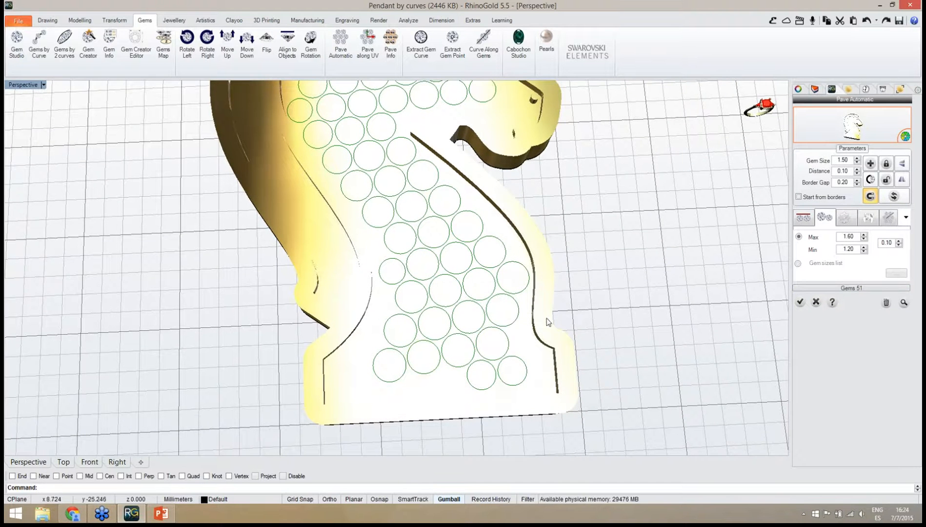
Set the gem size to 1.30 and add single gems beside the mouth line and below the ear.
scroll(549, 322, down, 2)
scroll(512, 152, up, 2)
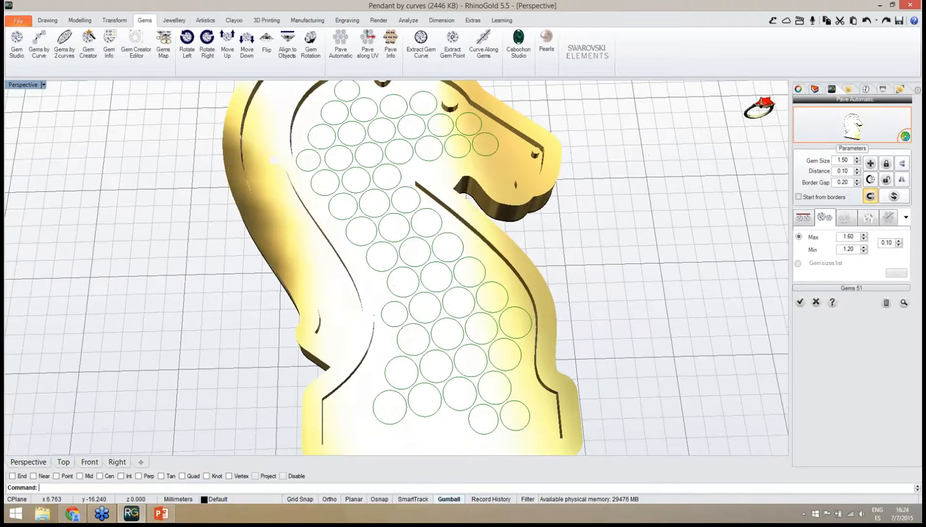
right_drag(466, 196, 473, 159)
scroll(473, 158, up, 2)
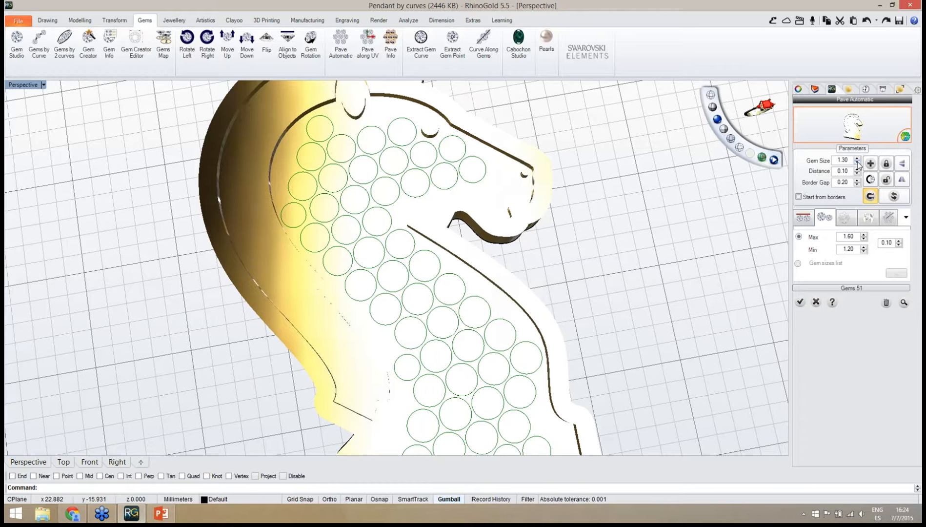
click(870, 164)
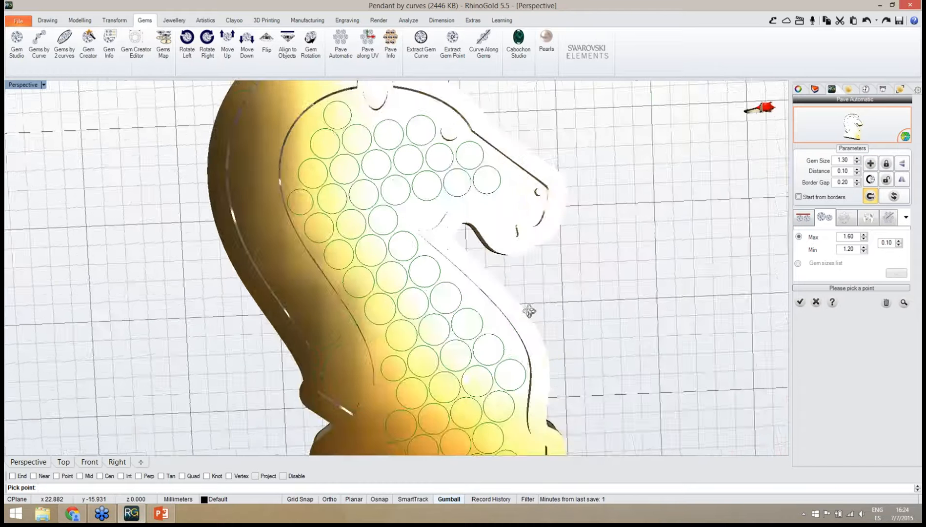
scroll(405, 188, up, 6)
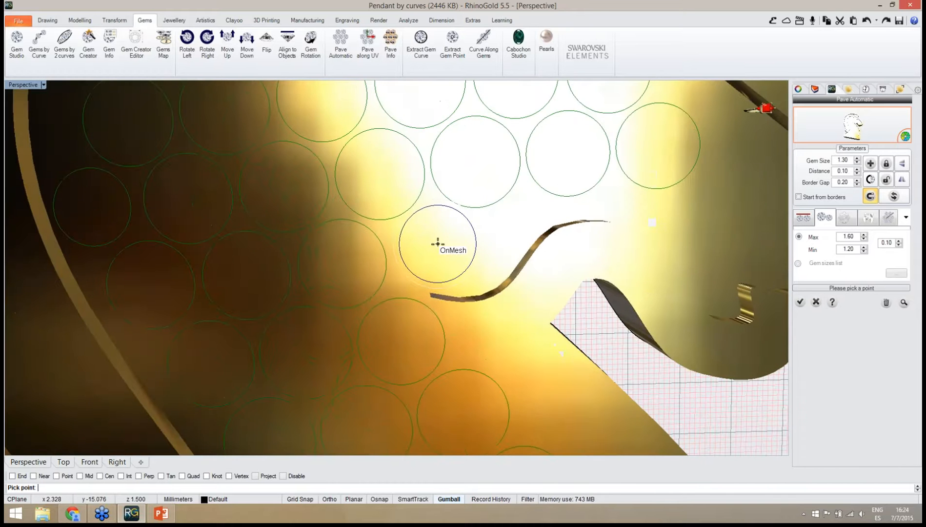
scroll(425, 263, down, 5)
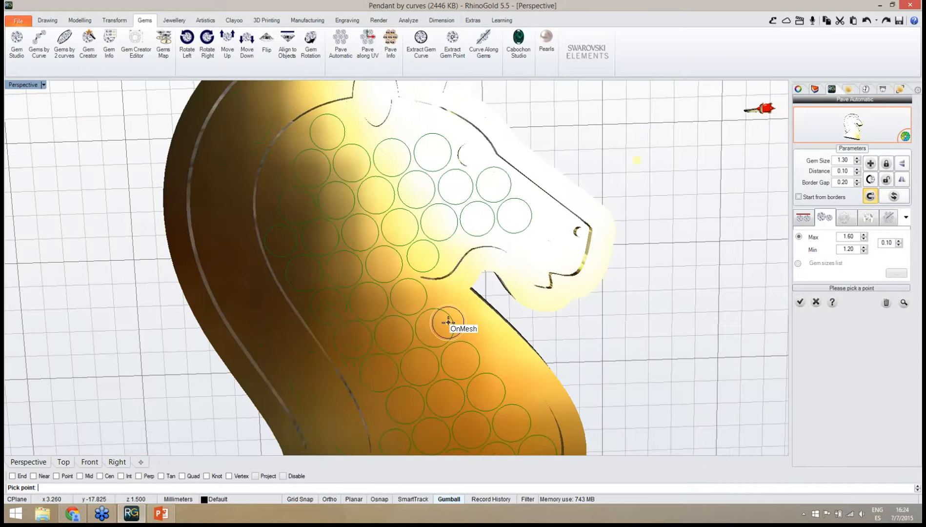
scroll(416, 110, up, 5)
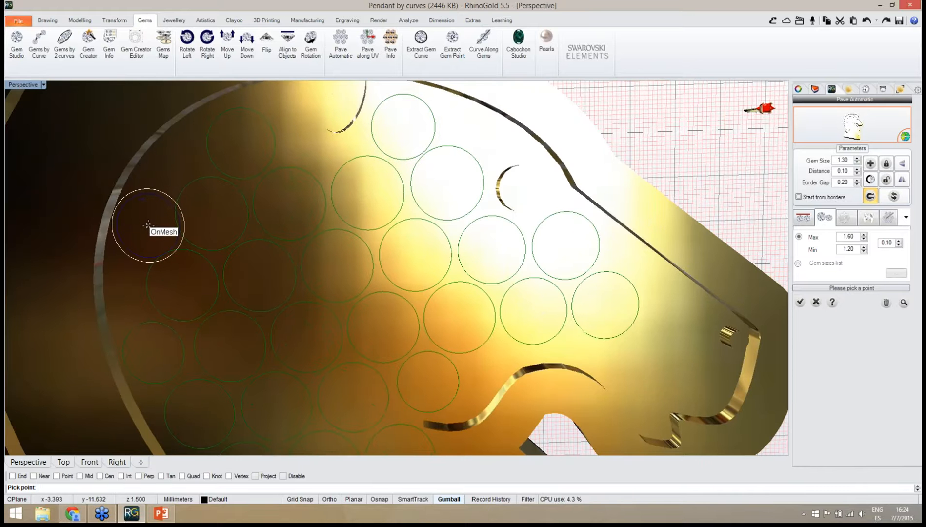
Add three more 1.30 gems in the base: in its lower row, beside the front notch and along the rear curve.
scroll(346, 229, down, 9)
right_drag(396, 317, 359, 321)
scroll(368, 358, up, 5)
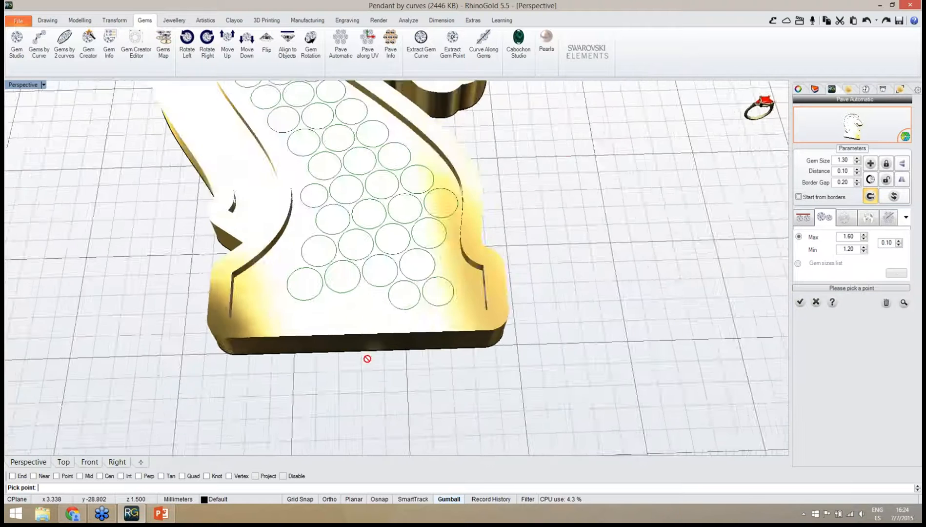
scroll(367, 359, up, 3)
scroll(372, 378, up, 3)
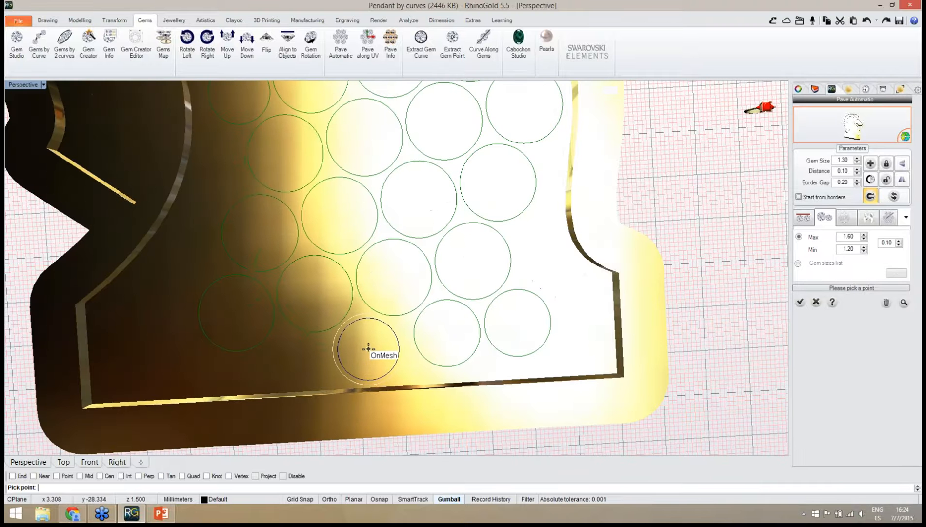
click(368, 349)
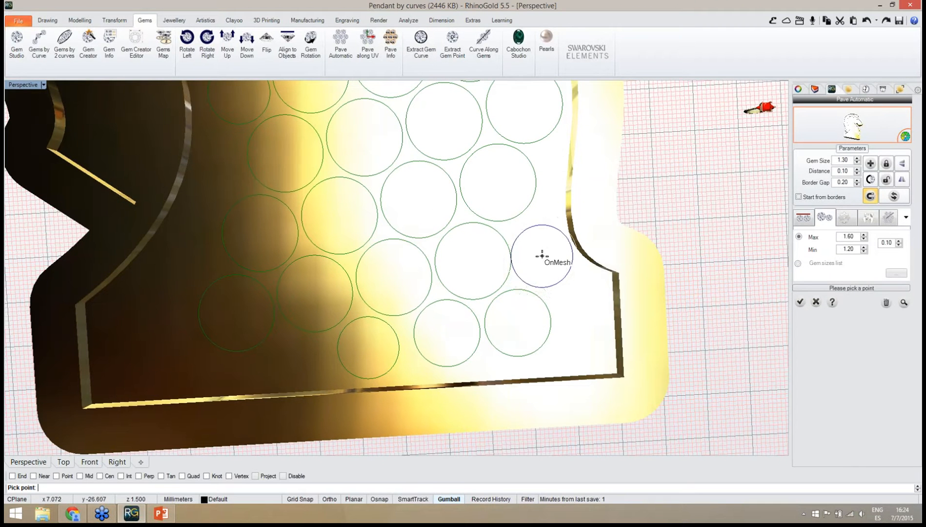
click(536, 255)
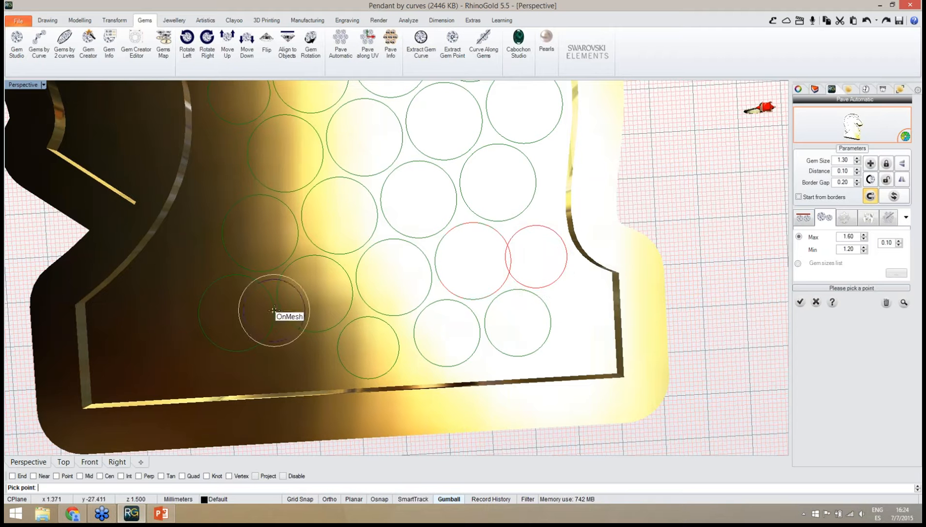
click(191, 258)
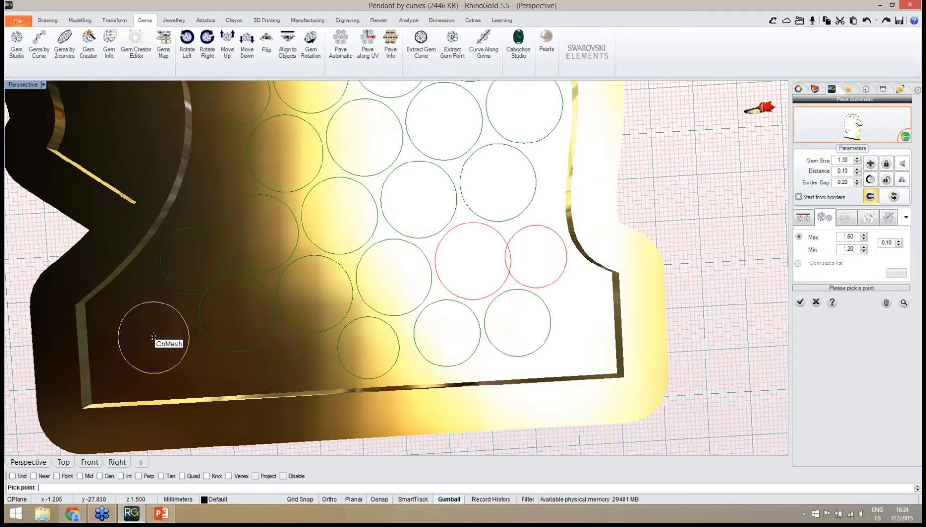
Set the gem size to 1.60, add one gem in the rear corner of the base and finish adding gems.
click(856, 159)
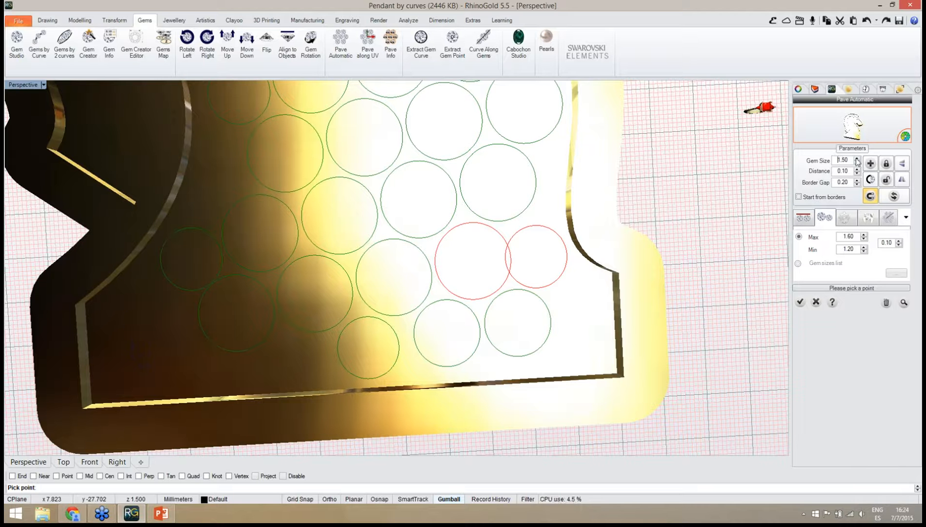
click(154, 335)
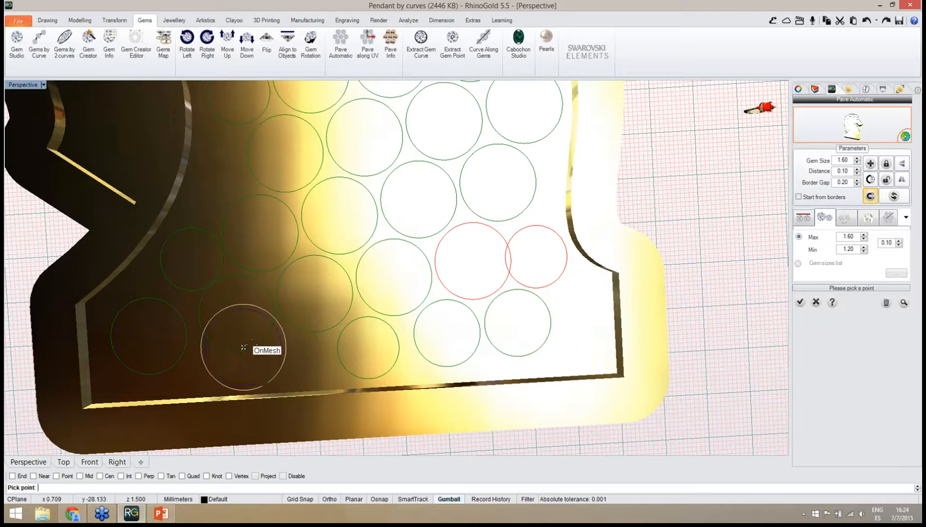
right_click(272, 335)
Recalculate the gem positions to resolve the overlapping gems at the front notch of the base.
right_drag(444, 339, 426, 313)
click(484, 240)
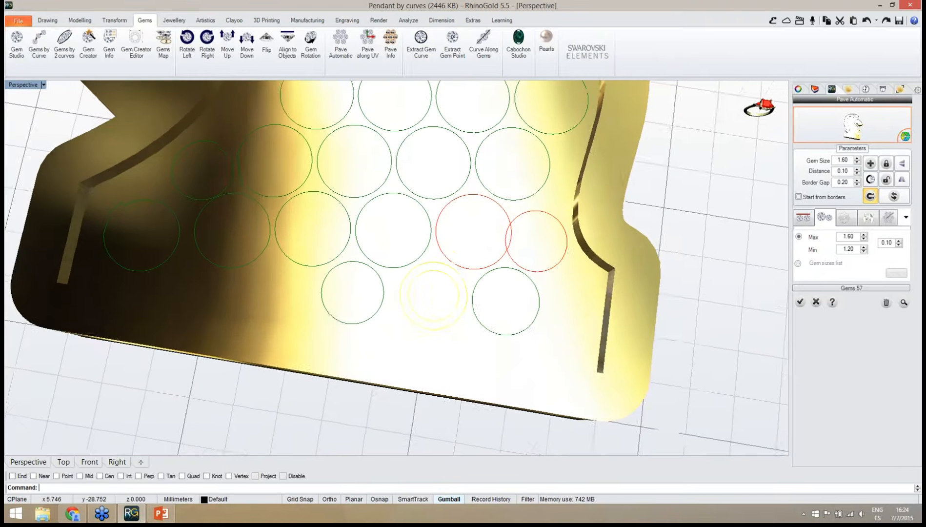
scroll(455, 308, down, 3)
right_drag(460, 322, 444, 276)
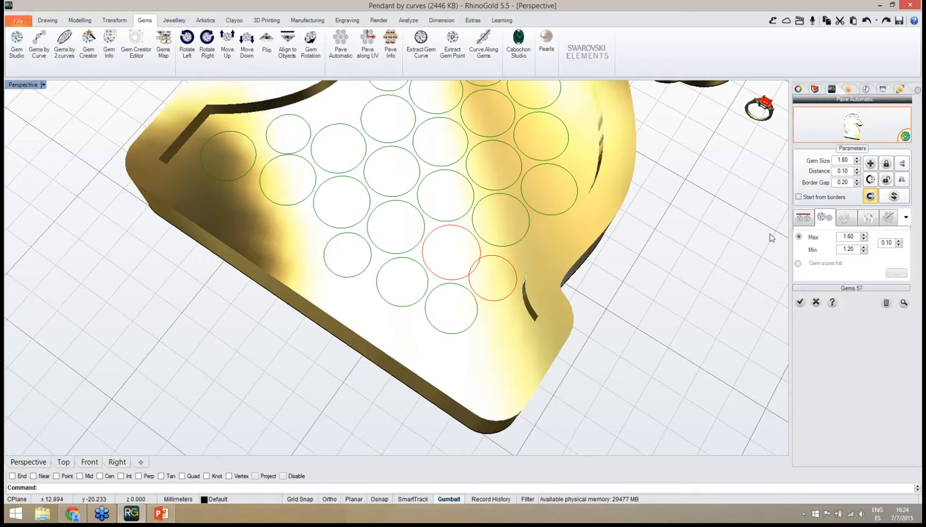
click(892, 200)
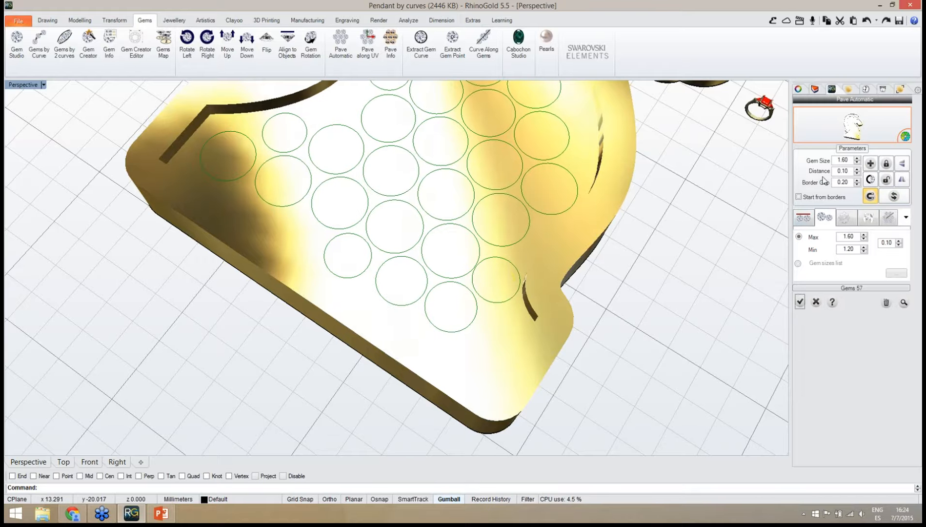
Select the gem in the rear corner of the base and enlarge it to 1.80.
right_drag(508, 302, 511, 348)
scroll(461, 371, down, 4)
right_drag(461, 371, 433, 356)
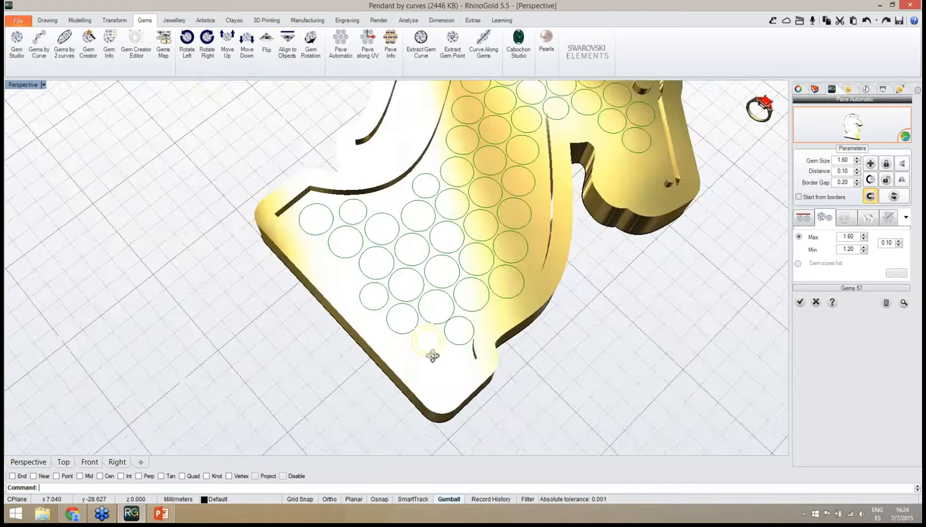
scroll(472, 306, up, 3)
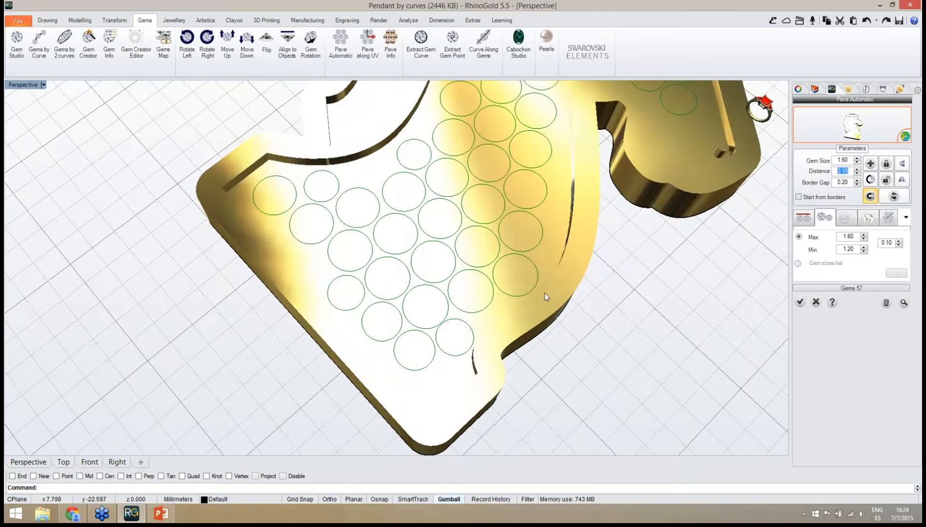
right_drag(543, 294, 434, 362)
scroll(438, 363, up, 4)
scroll(336, 380, down, 2)
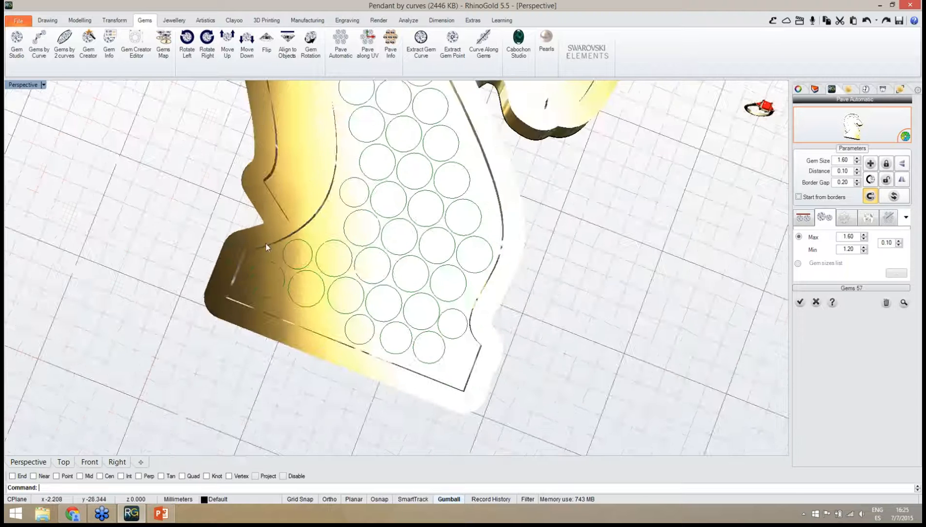
scroll(266, 244, up, 6)
click(272, 316)
right_drag(272, 316, 346, 305)
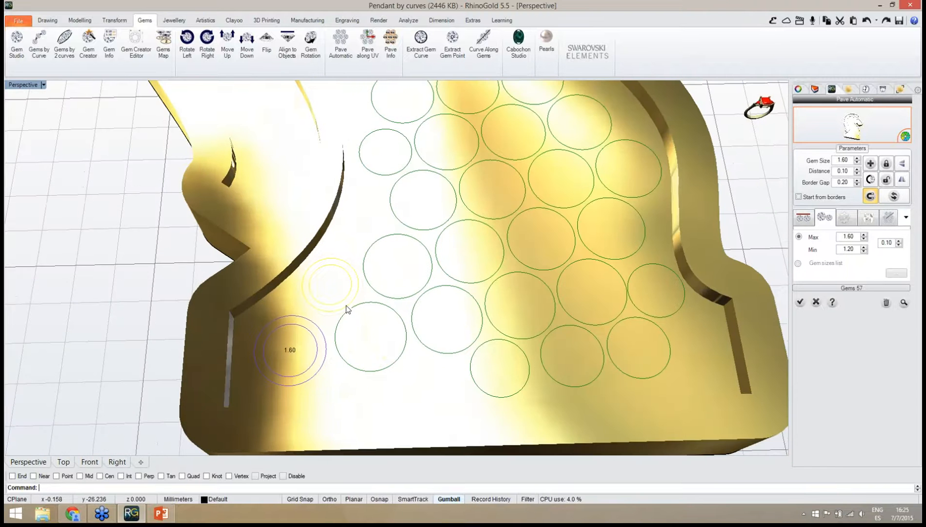
key(Up)
key(Up)
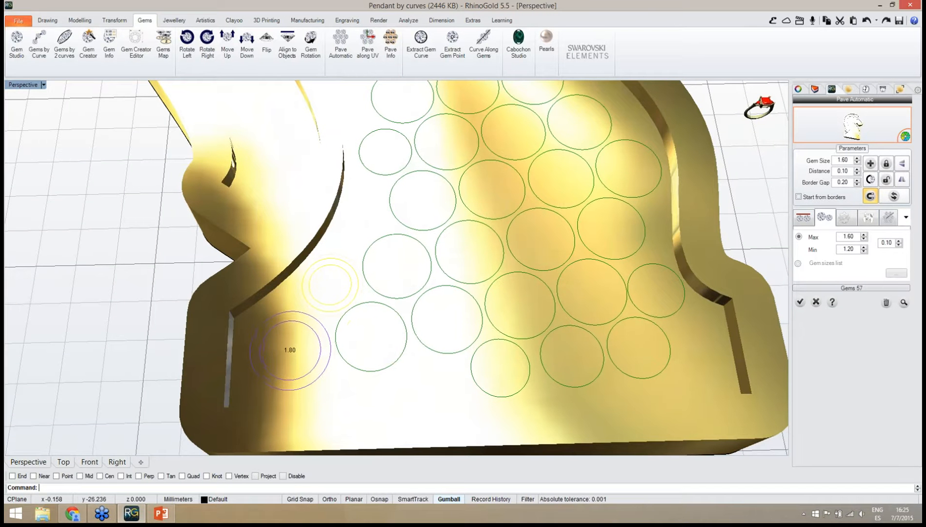
Examine the gem layout across the base, neck and head for spacing and remaining gaps.
right_drag(299, 352, 358, 401)
scroll(358, 400, down, 4)
right_drag(415, 368, 394, 288)
scroll(404, 355, down, 5)
right_drag(404, 355, 395, 354)
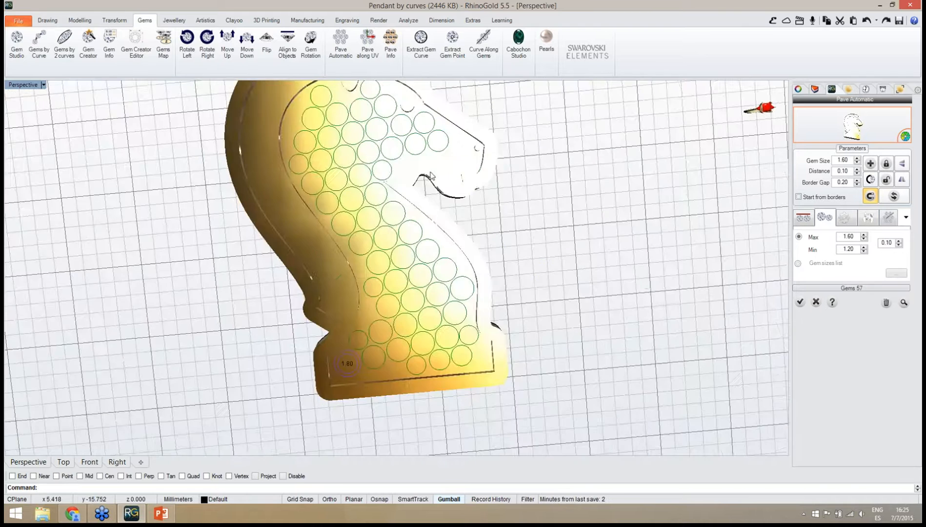
scroll(460, 190, up, 6)
right_drag(460, 194, 540, 361)
scroll(459, 316, down, 5)
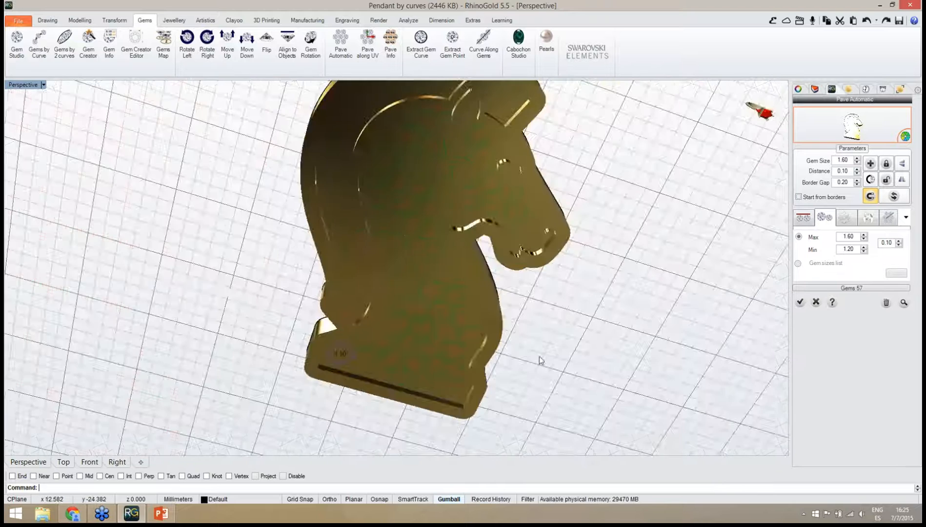
scroll(401, 98, up, 8)
right_drag(403, 310, 437, 265)
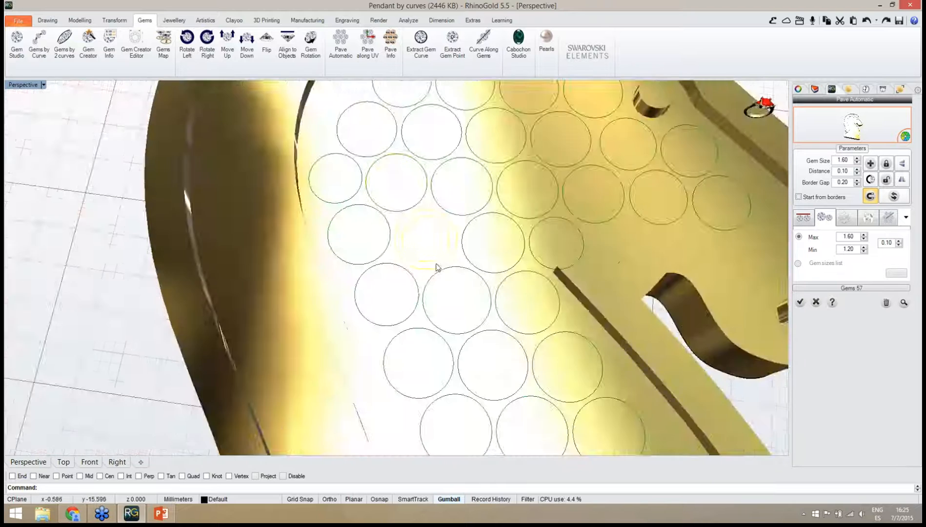
scroll(444, 267, down, 8)
scroll(444, 272, down, 5)
right_drag(450, 326, 460, 404)
scroll(461, 406, up, 7)
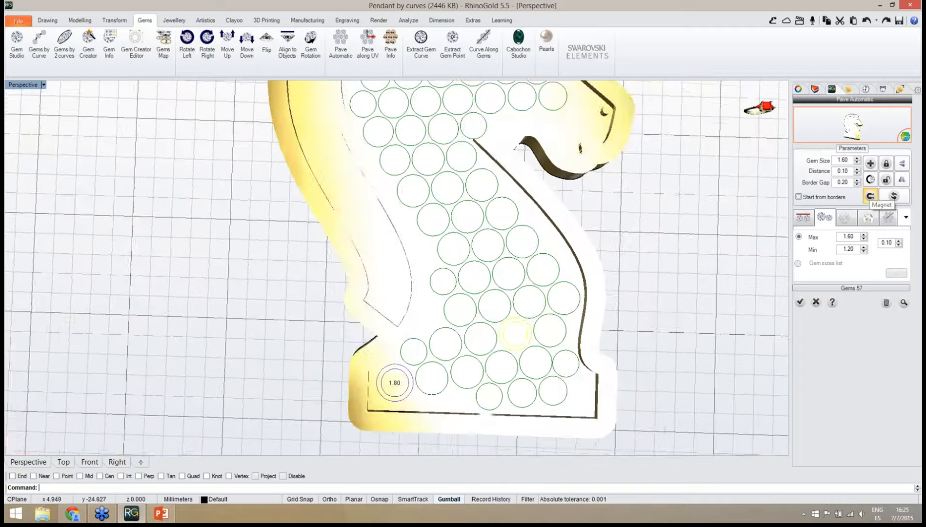
With Magnet on, nudge a 1.60 gem on the lower neck and the 1.40 gem in the front corner of the base.
scroll(442, 327, up, 8)
mouse_move(481, 294)
mouse_down()
mouse_move(462, 293)
mouse_move(489, 294)
mouse_move(482, 296)
mouse_up()
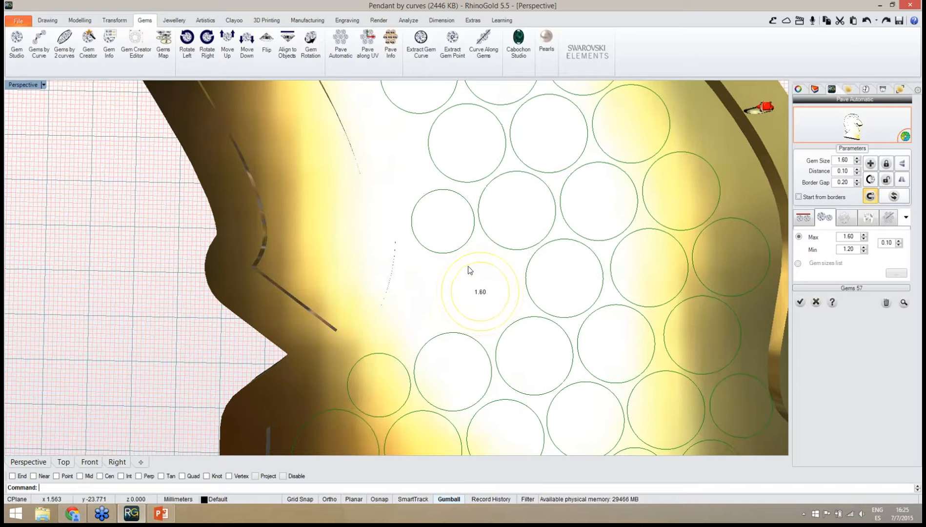
scroll(468, 267, down, 4)
scroll(578, 382, up, 4)
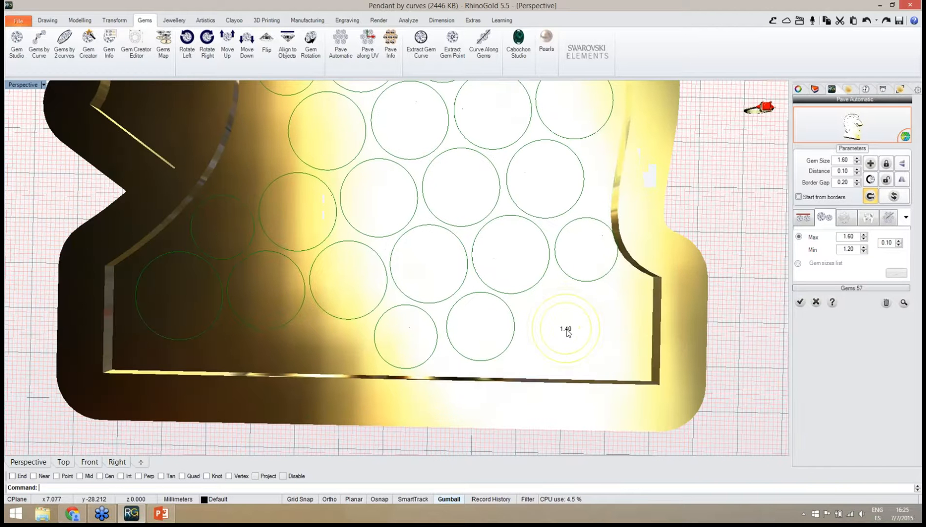
drag(567, 333, 559, 334)
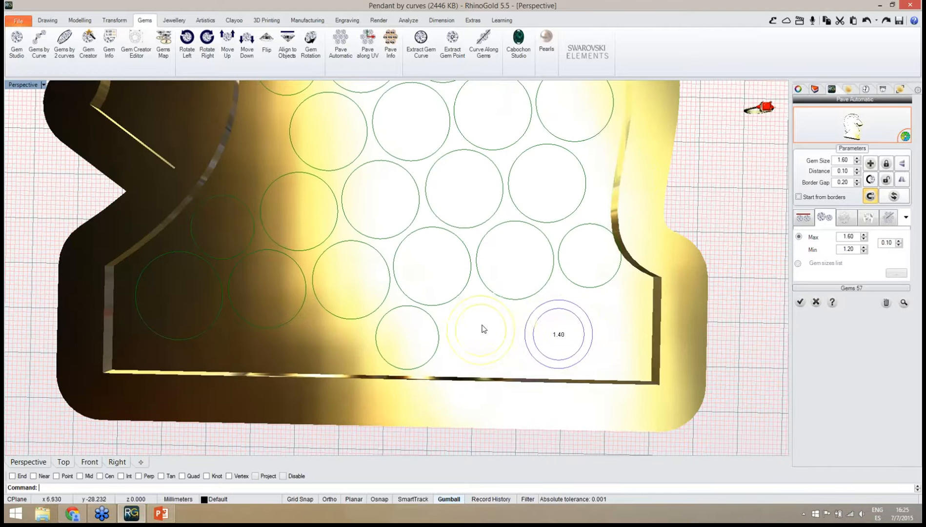
Set the gem size to 1.20 and add a gem in the gap along the recess border at the back of the head.
scroll(400, 314, down, 5)
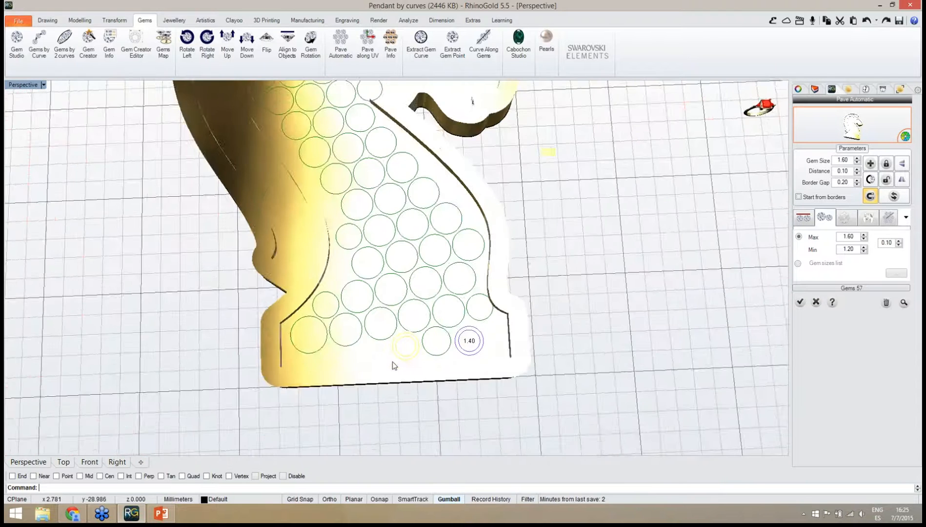
right_drag(392, 362, 444, 365)
scroll(444, 364, down, 7)
right_drag(419, 322, 390, 319)
scroll(312, 247, up, 7)
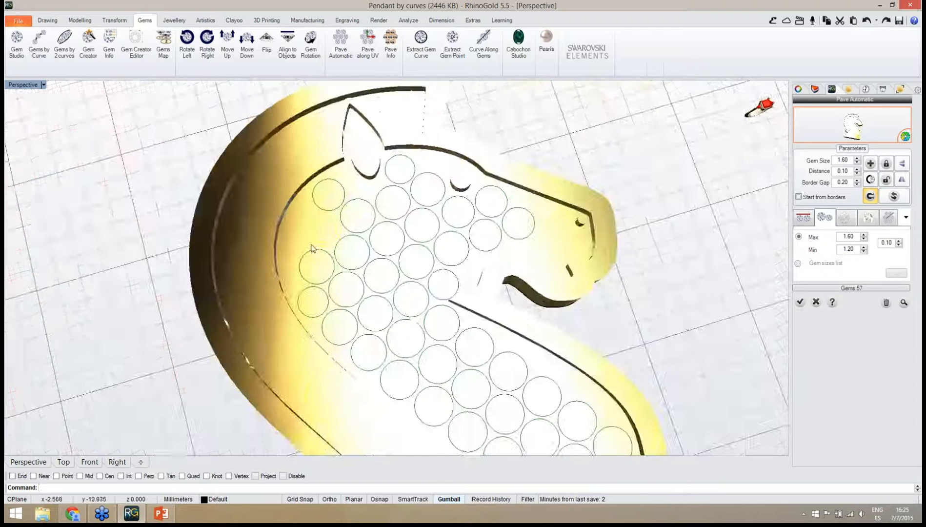
scroll(311, 247, up, 6)
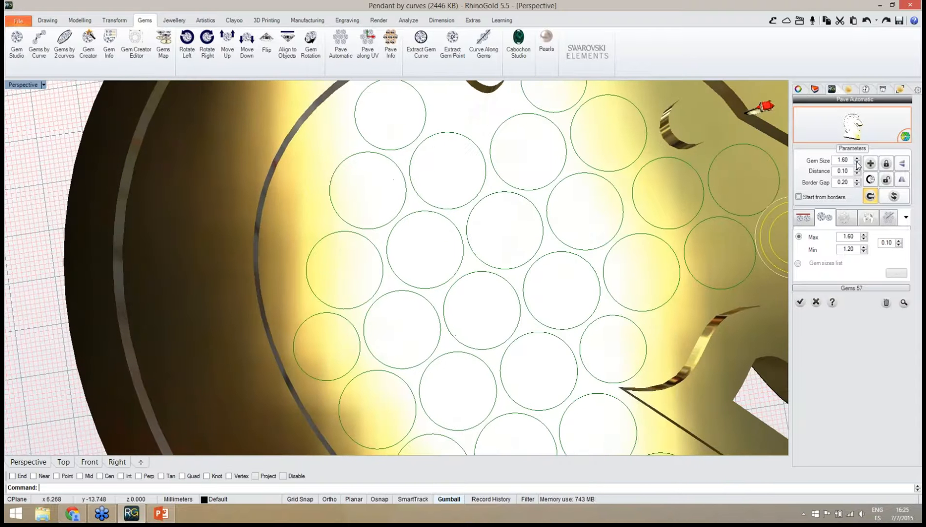
click(870, 164)
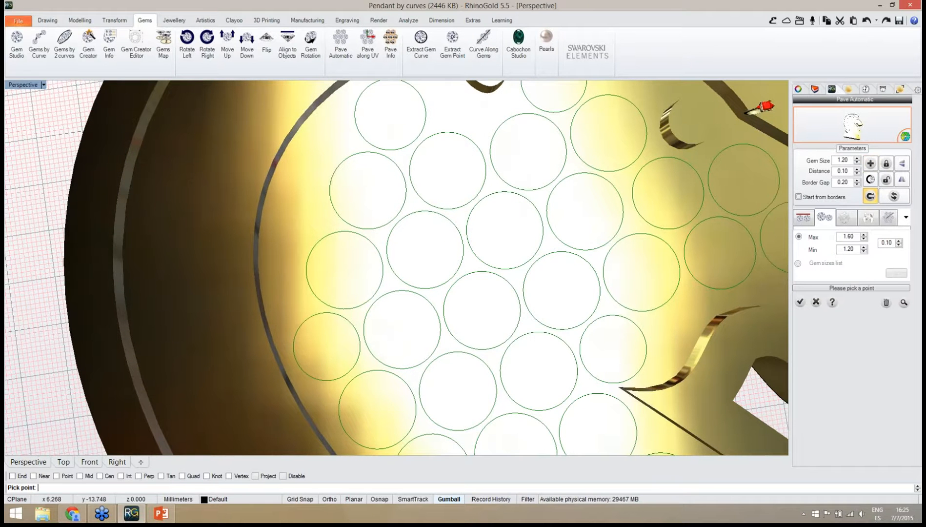
click(300, 213)
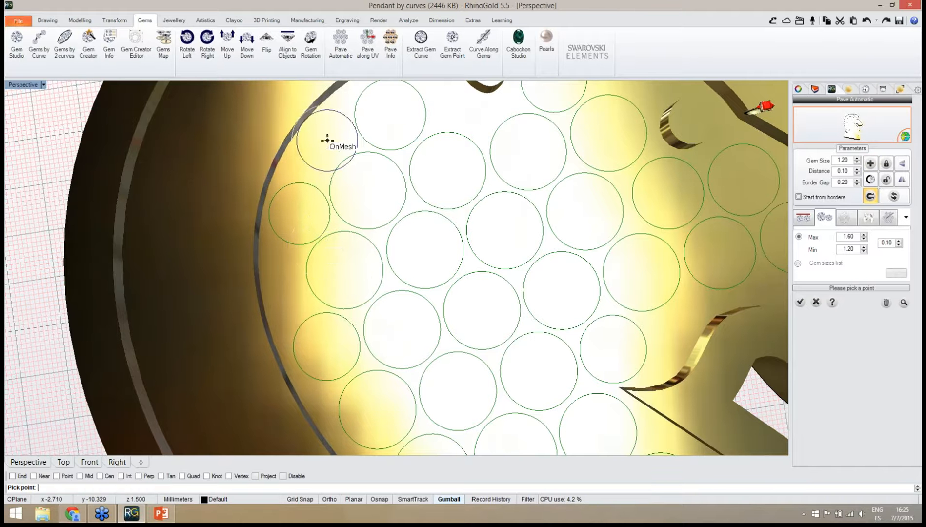
Add two 1.20 gems on the horse's muzzle and finish adding gems.
scroll(317, 245, down, 7)
right_drag(414, 252, 435, 246)
scroll(517, 254, up, 2)
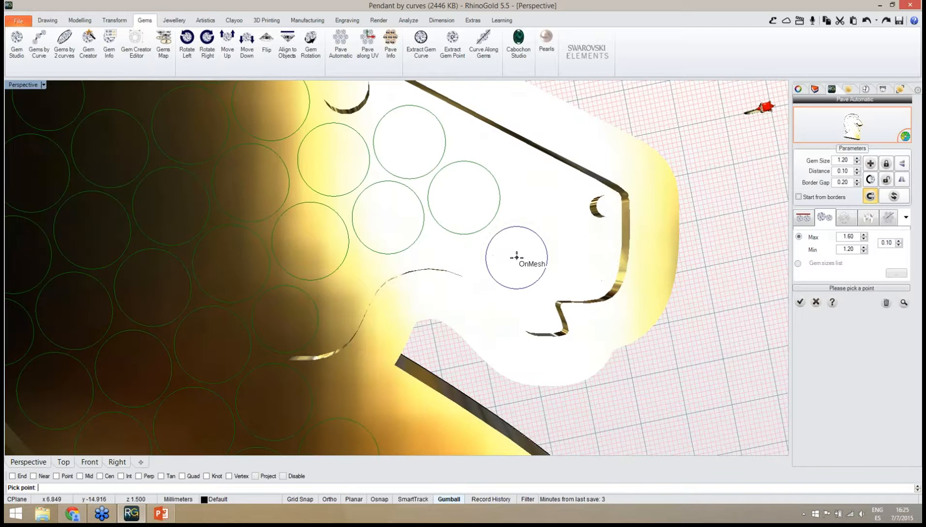
click(517, 257)
click(536, 192)
key(Return)
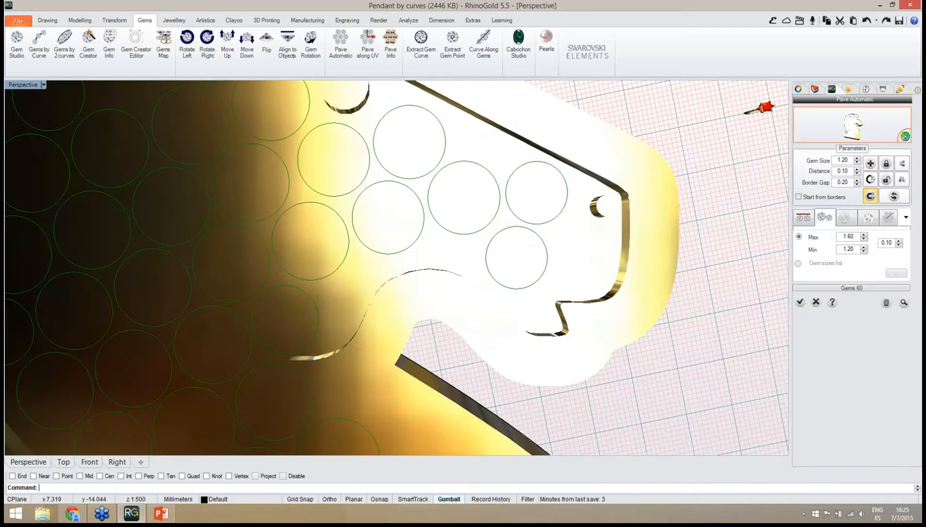
Enlarge the gem in the front corner of the base and set the 1.60 gem near the rear of the base to 1.80.
scroll(534, 200, down, 10)
right_drag(529, 295, 527, 288)
scroll(545, 365, up, 3)
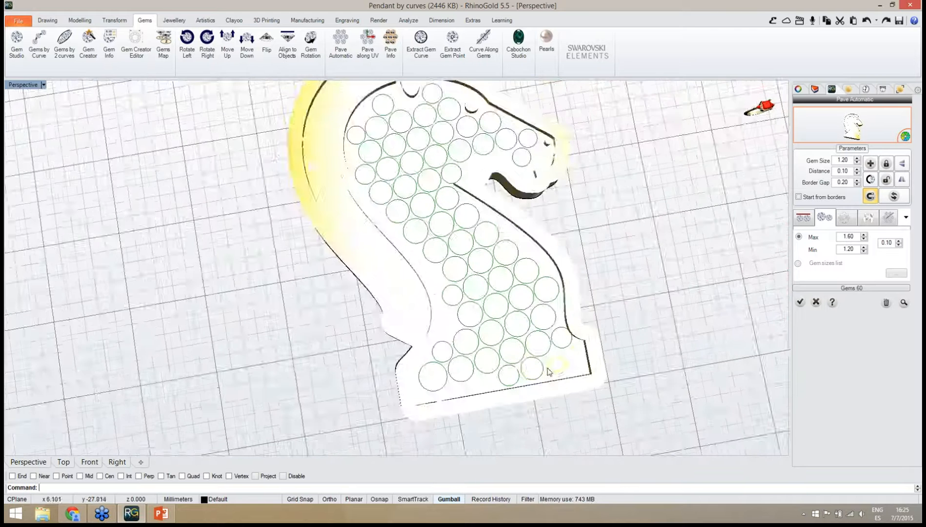
scroll(548, 371, up, 5)
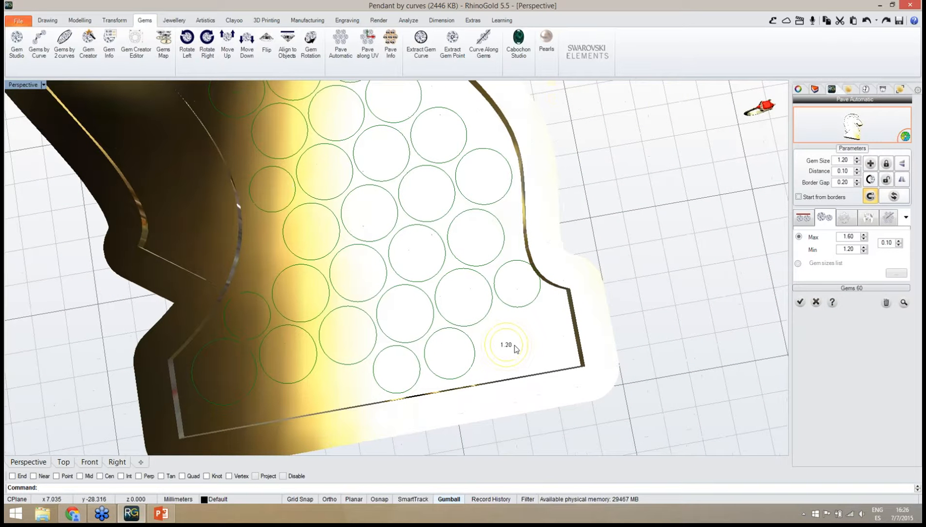
key(plus)
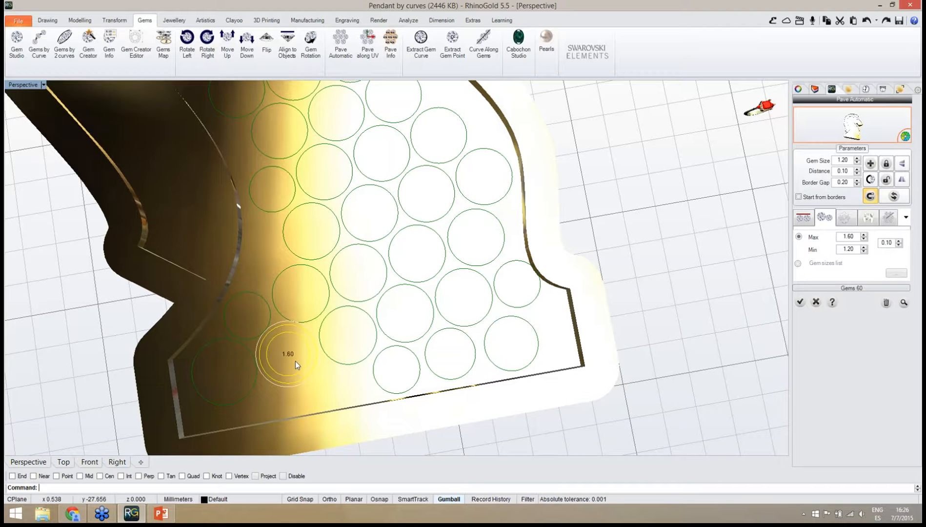
key(plus)
key(plus)
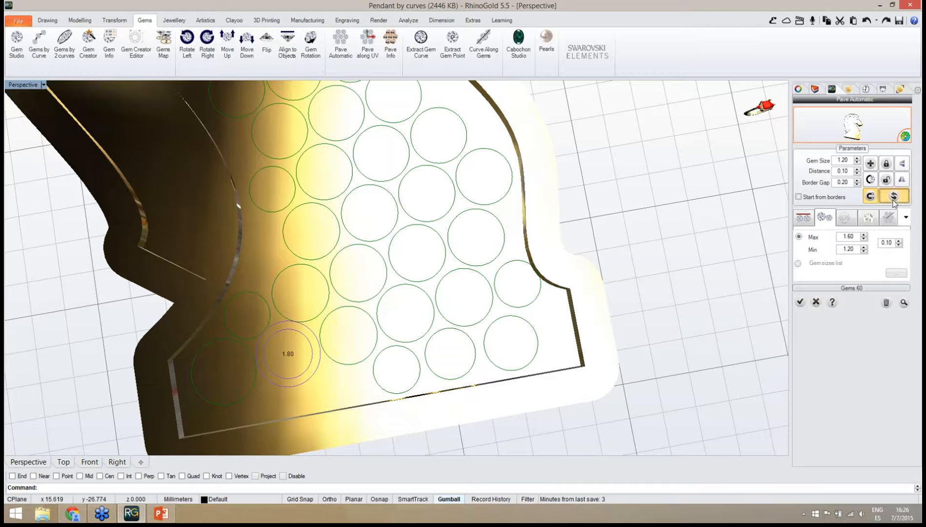
Reduce the gem just above the base's bottom row, near the front notch, to 1.30 and refresh the gem layout.
right_drag(663, 368, 453, 314)
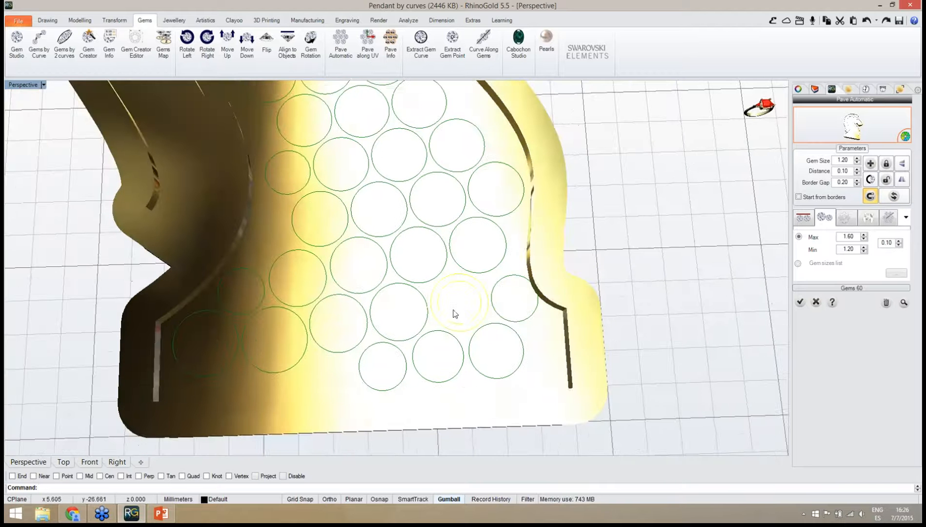
key(minus)
key(minus)
key(minus)
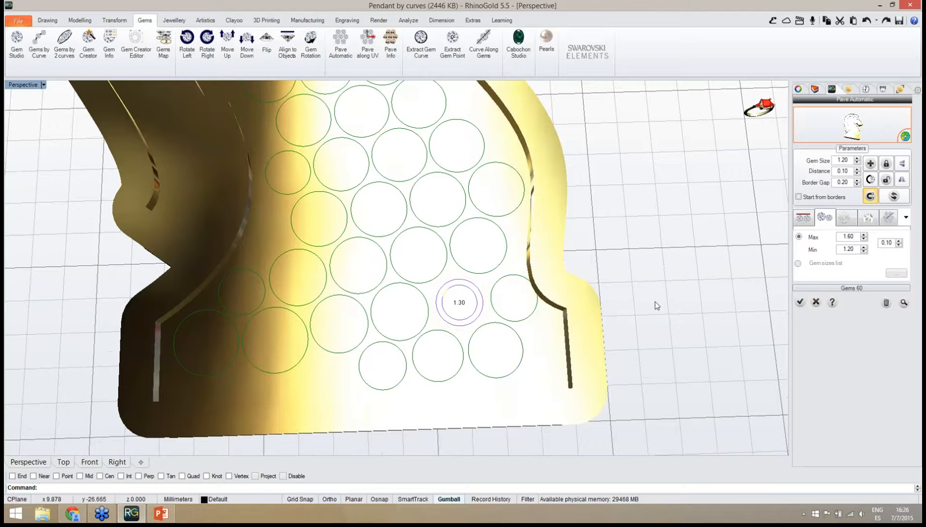
click(905, 197)
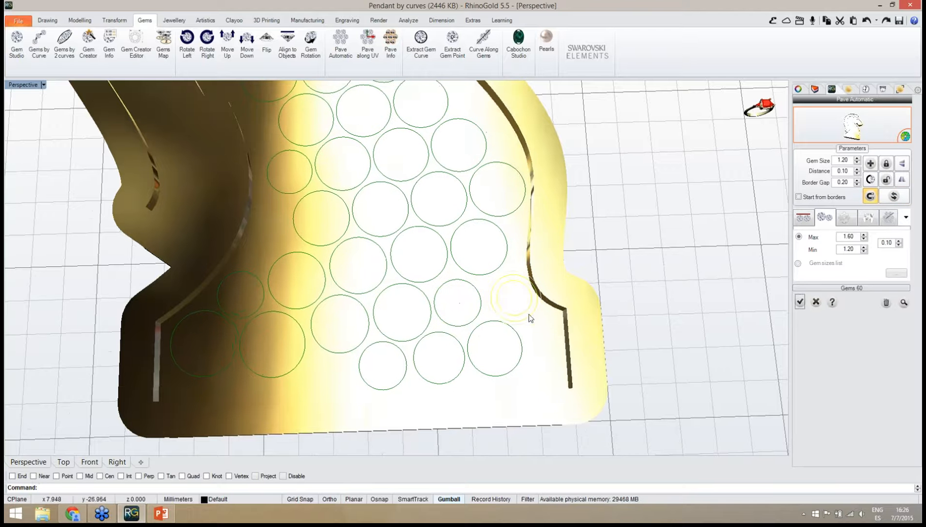
Nudge the gem beside the front notch of the base slightly inward and refresh the gem layout.
scroll(521, 301, up, 5)
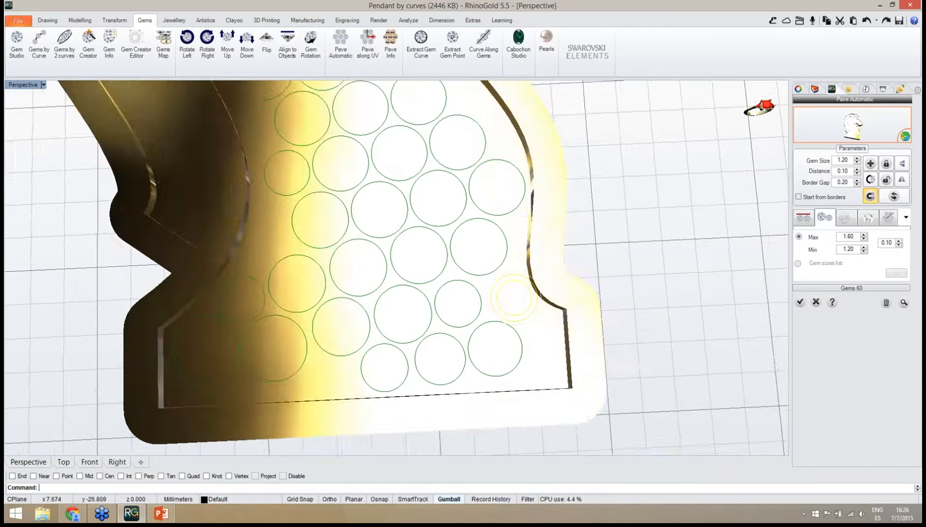
drag(500, 293, 482, 289)
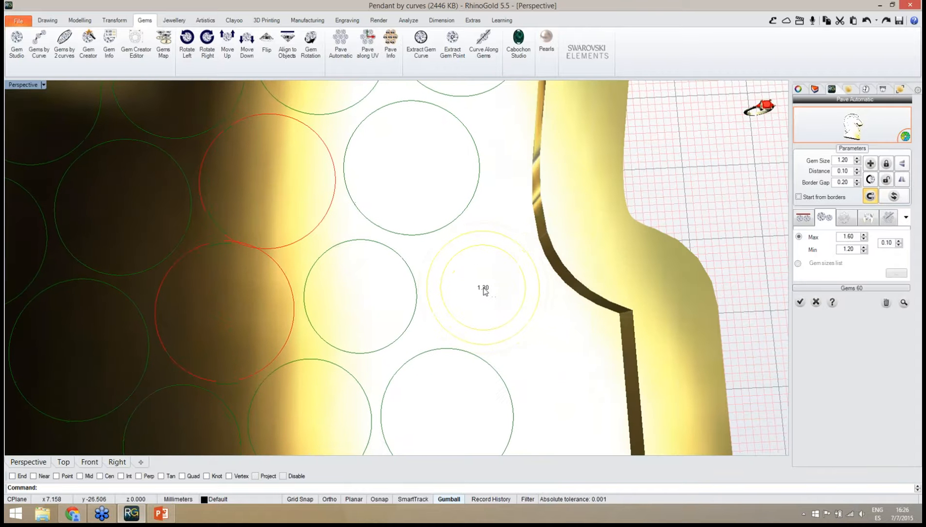
click(894, 196)
scroll(558, 317, down, 5)
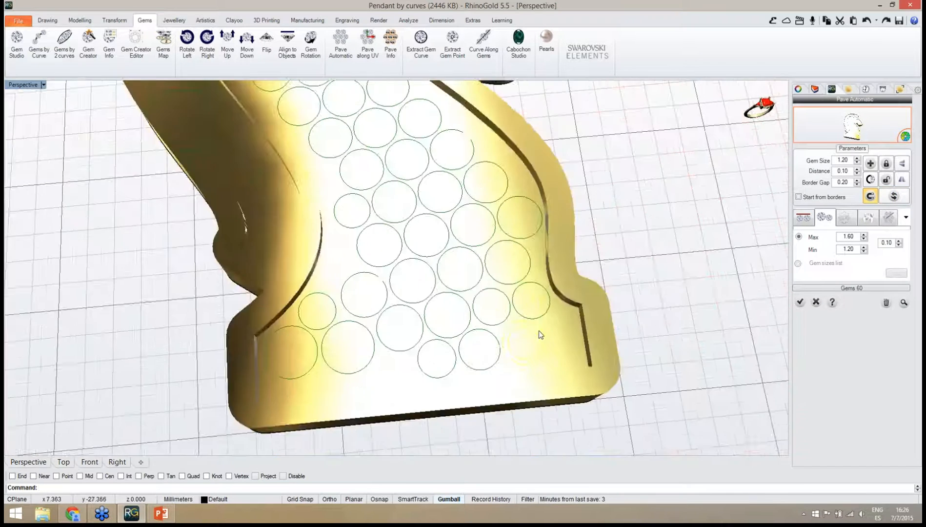
Examine the gem arrangement over the base, neck and head from several angles.
scroll(534, 349, down, 6)
right_drag(531, 354, 531, 380)
scroll(523, 354, down, 2)
scroll(523, 168, up, 2)
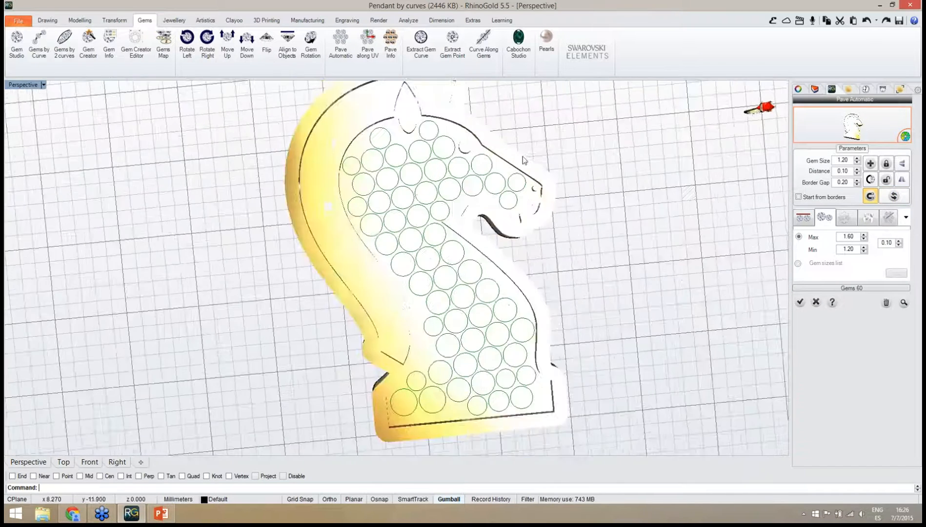
scroll(524, 162, up, 4)
right_drag(524, 168, 486, 166)
scroll(486, 166, down, 6)
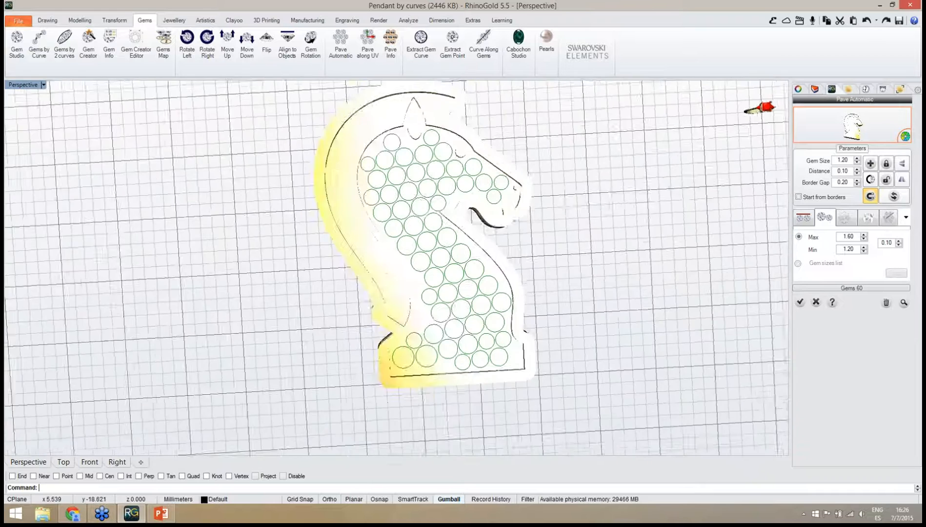
right_drag(597, 386, 576, 350)
scroll(585, 352, up, 5)
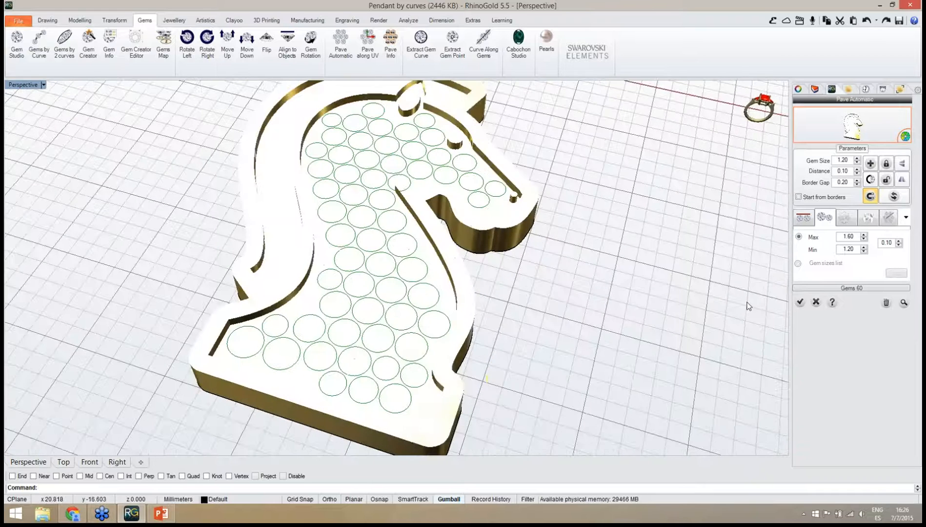
Turn on prongs for the pave and enable a common diameter for all prongs.
click(869, 218)
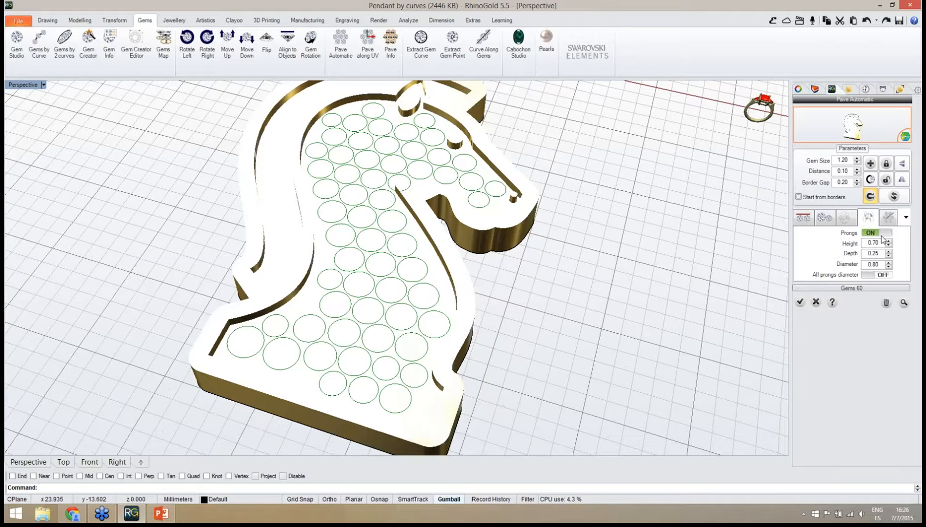
right_drag(456, 338, 559, 346)
scroll(560, 347, up, 3)
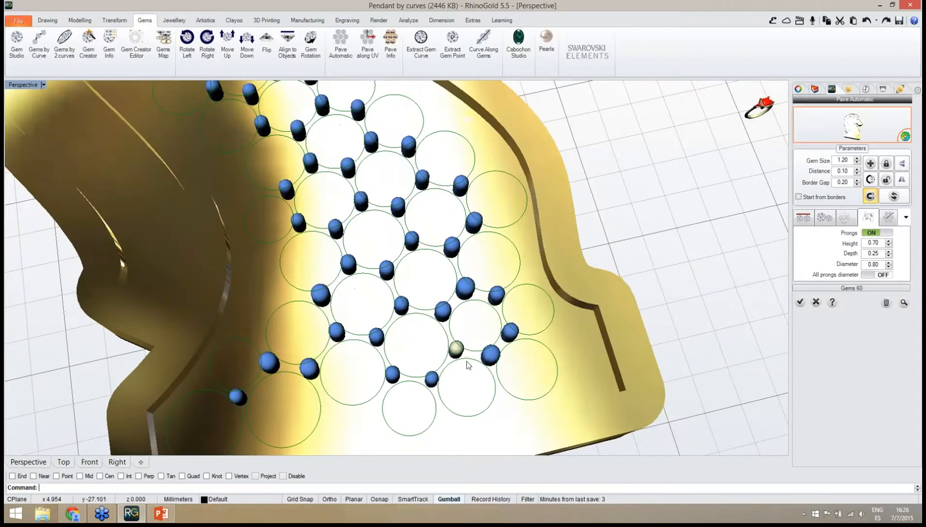
click(884, 280)
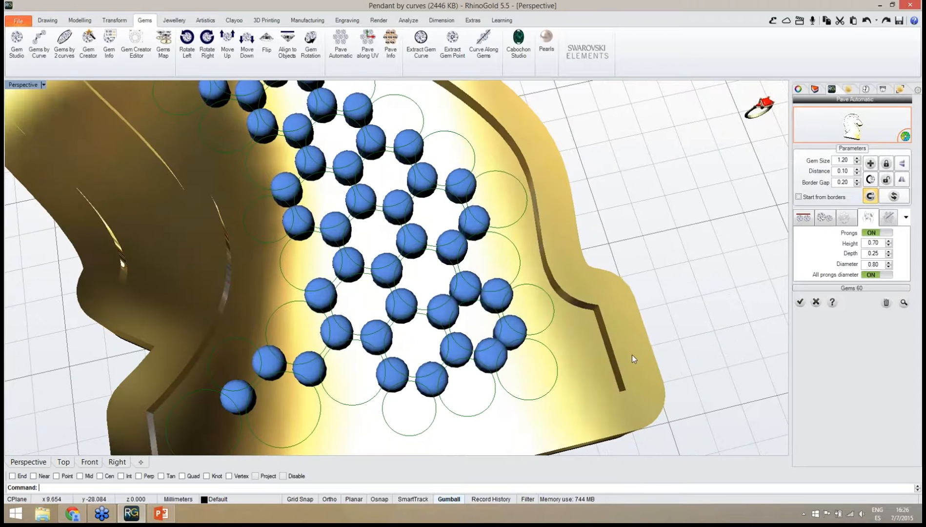
right_drag(632, 355, 603, 377)
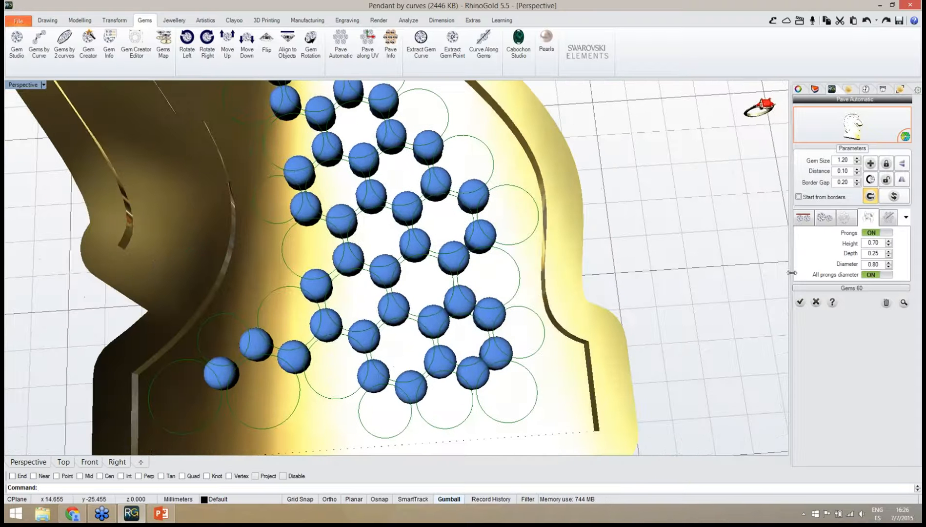
Set the diameter of all prongs to 0.60.
click(889, 266)
click(888, 267)
right_drag(624, 341, 570, 345)
scroll(595, 304, down, 5)
scroll(560, 262, down, 5)
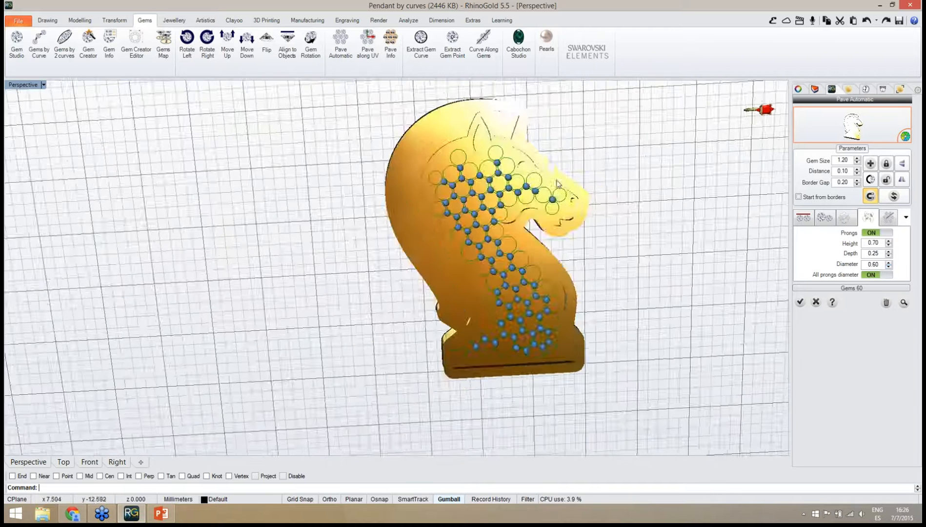
In a shaded Top view, manually add three prongs in the gaps between the gems below the ear.
scroll(557, 183, up, 5)
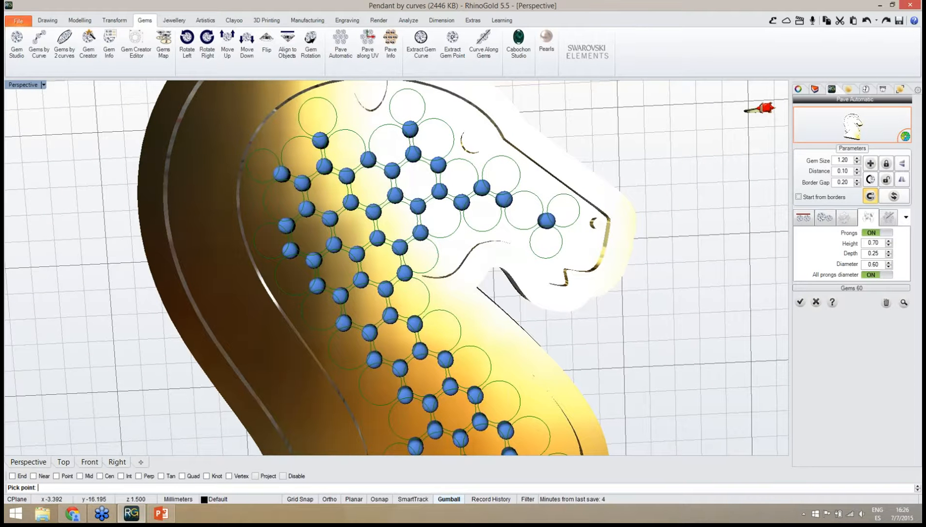
click(63, 462)
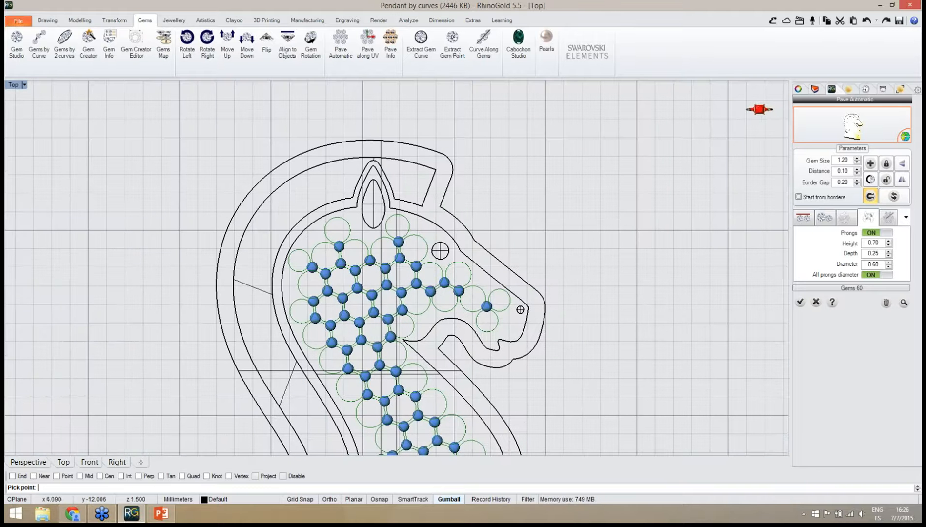
click(759, 109)
scroll(385, 244, up, 5)
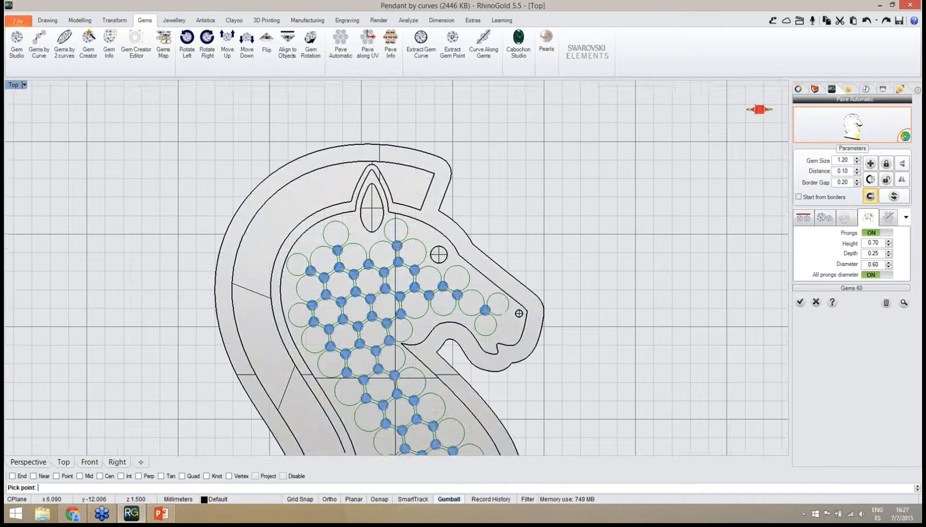
scroll(332, 264, up, 2)
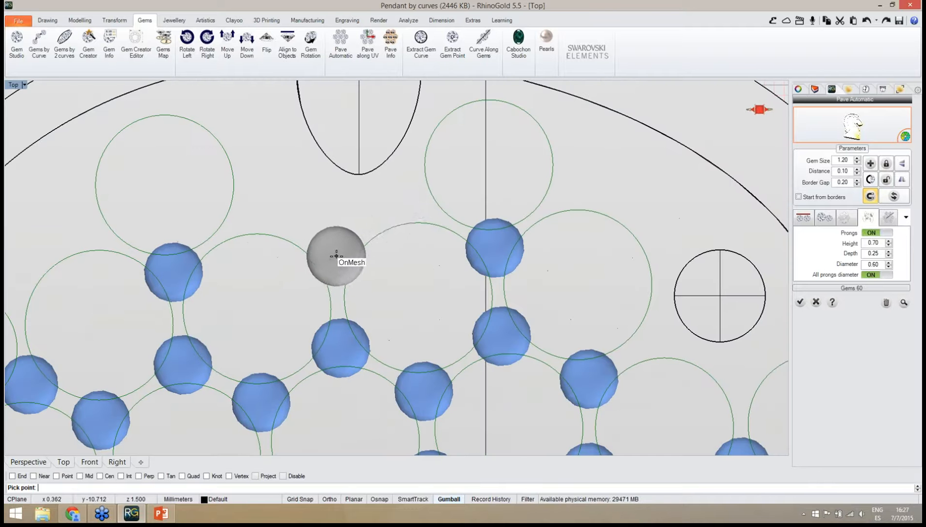
click(338, 255)
click(412, 198)
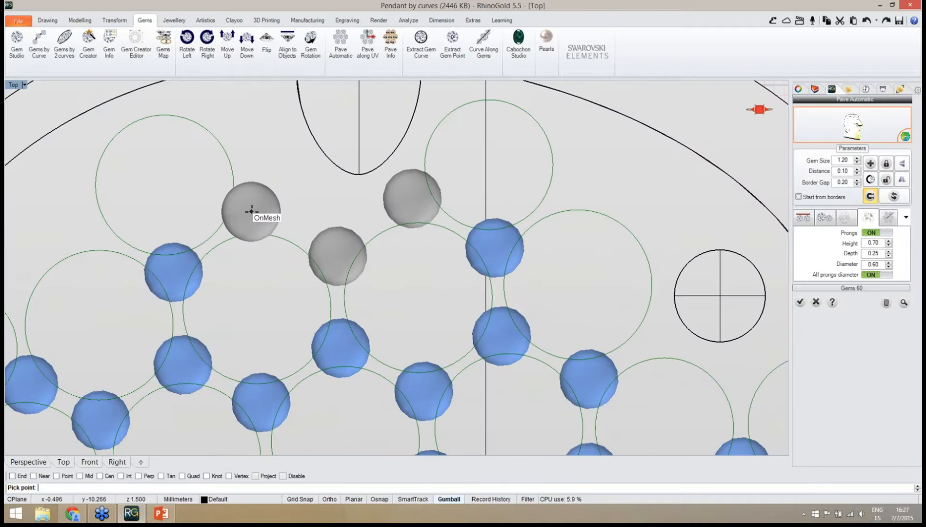
click(251, 210)
scroll(295, 215, down, 3)
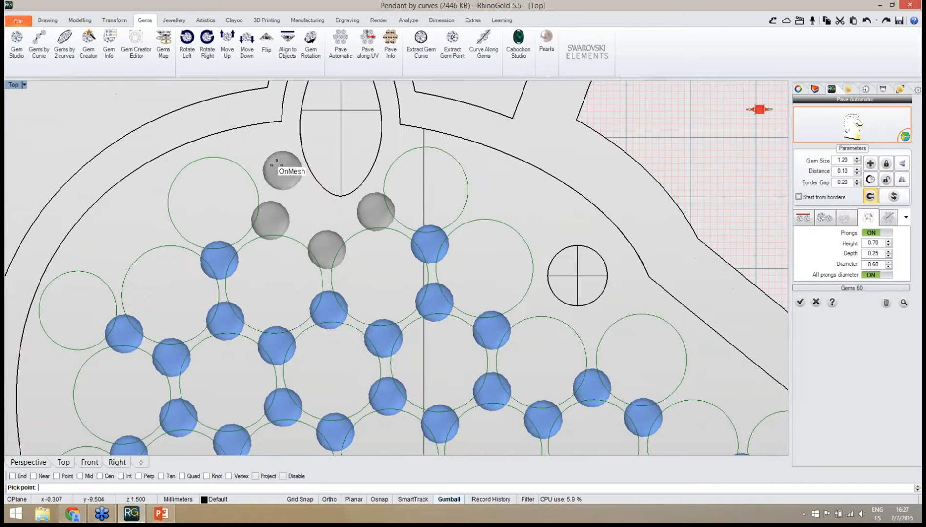
Add six prongs around the outer gems behind the ear, along the upper back of the head.
click(253, 154)
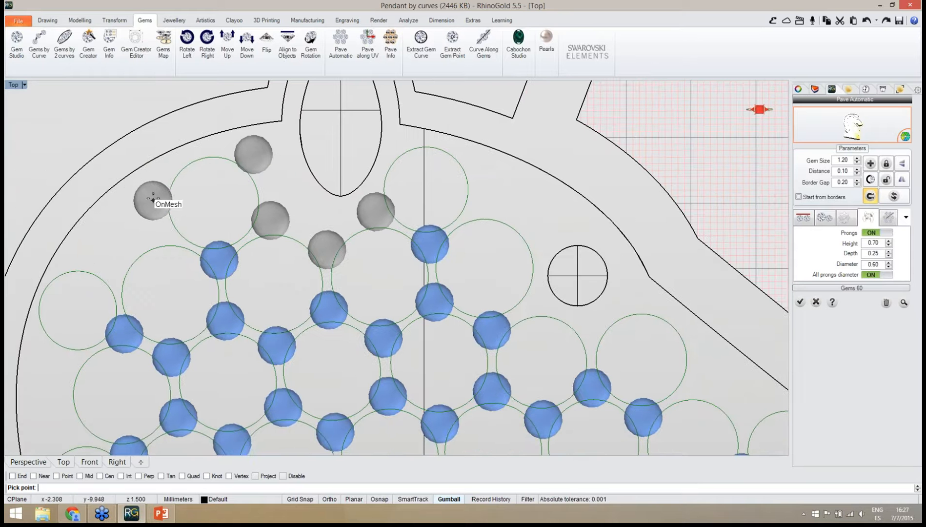
click(151, 187)
click(162, 230)
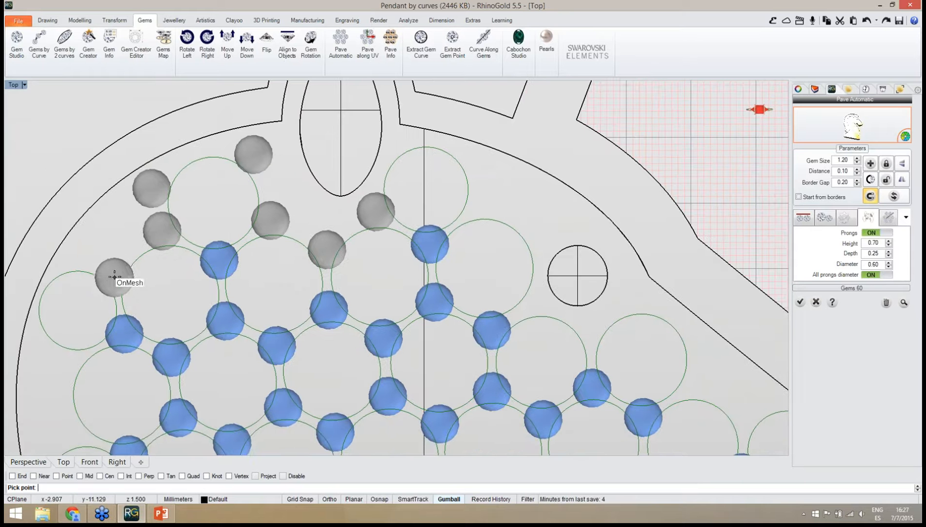
click(115, 273)
click(81, 255)
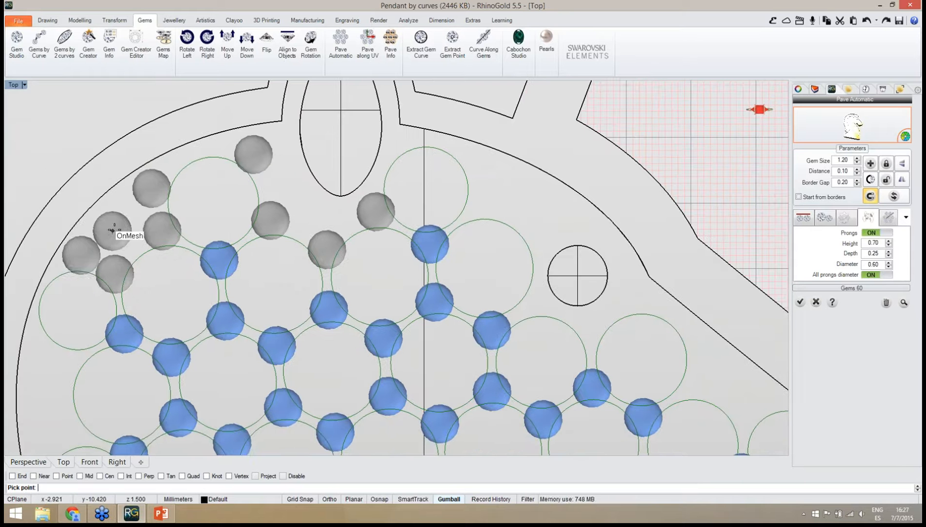
click(115, 219)
Add five prongs beside the border gems down the back of the head to the top of the neck.
right_drag(132, 264, 346, 136)
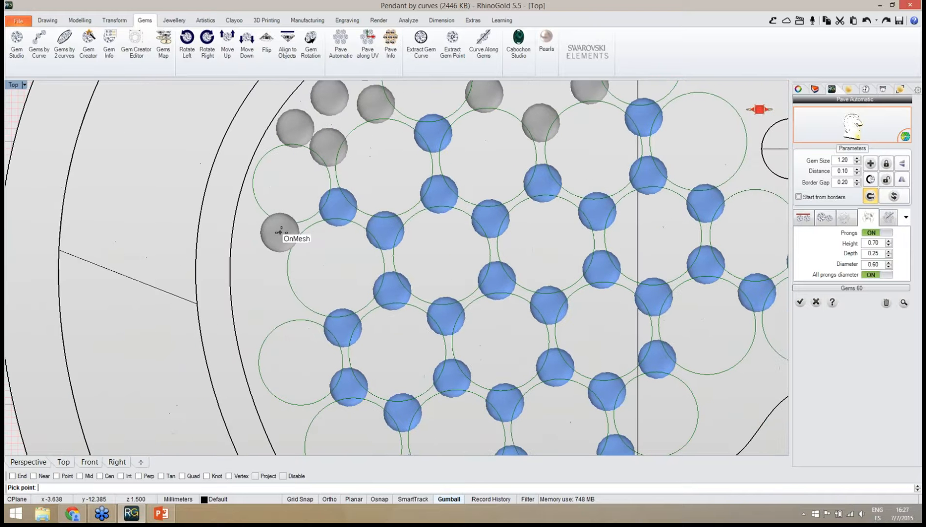
click(284, 234)
click(287, 309)
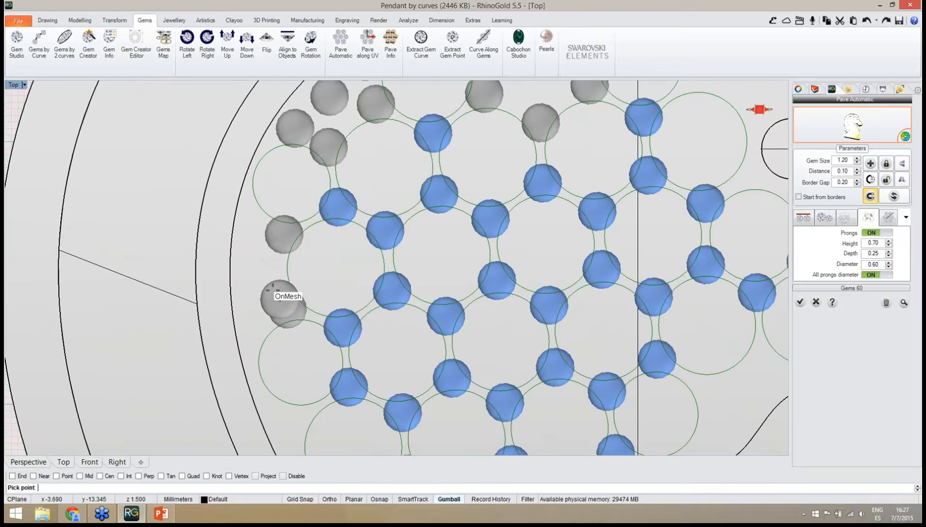
click(256, 275)
right_drag(258, 330, 254, 207)
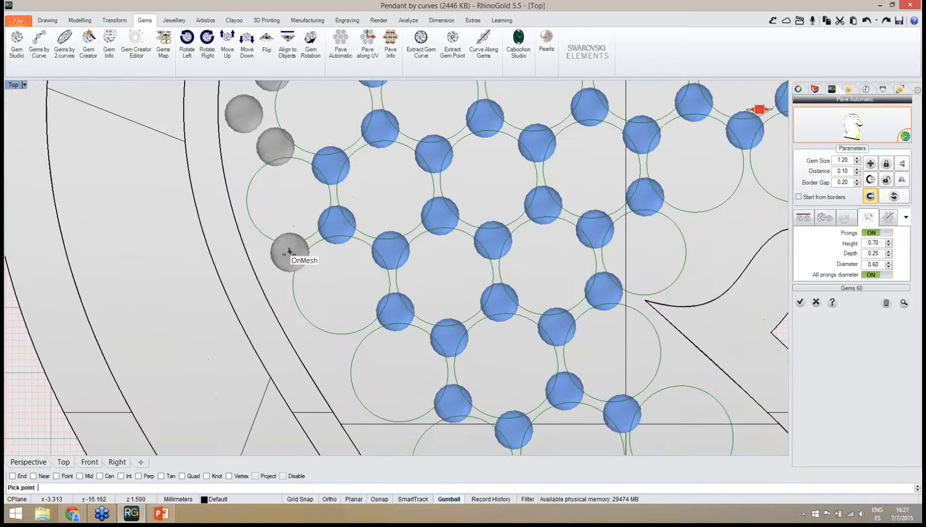
click(282, 257)
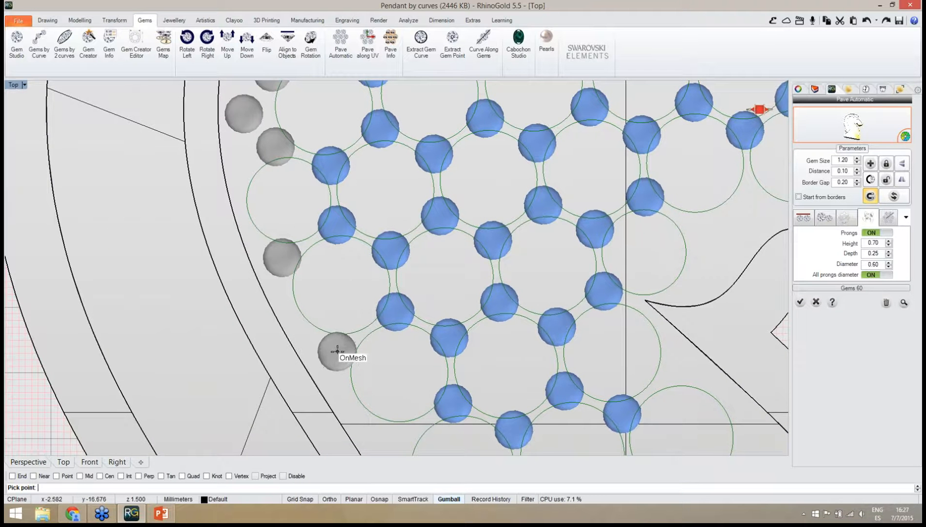
click(337, 351)
Add six prongs around the outer gems down the back of the horse's neck.
right_drag(391, 385, 323, 200)
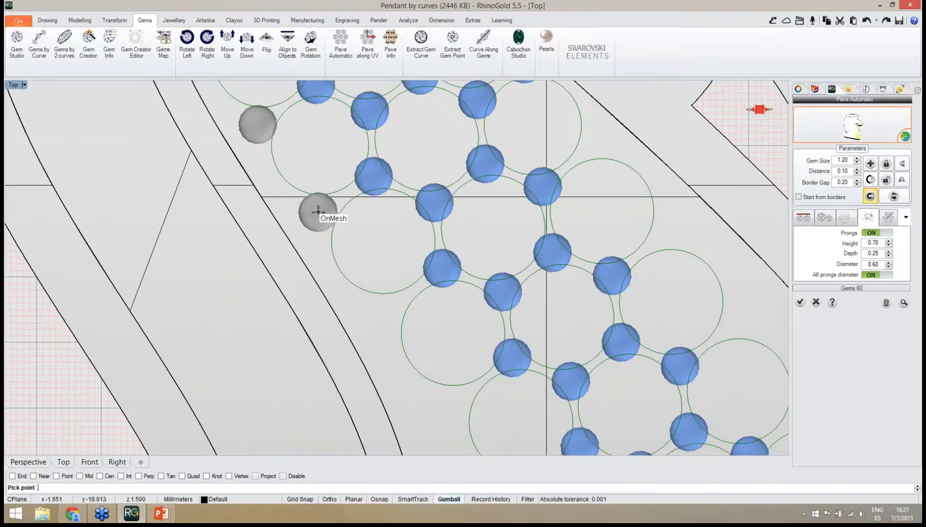
click(318, 211)
click(386, 312)
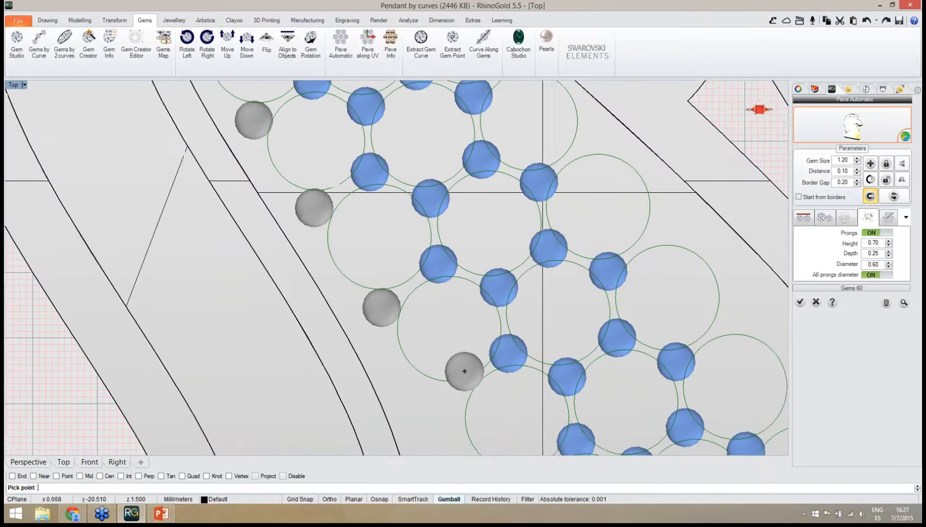
right_drag(464, 370, 330, 213)
click(325, 218)
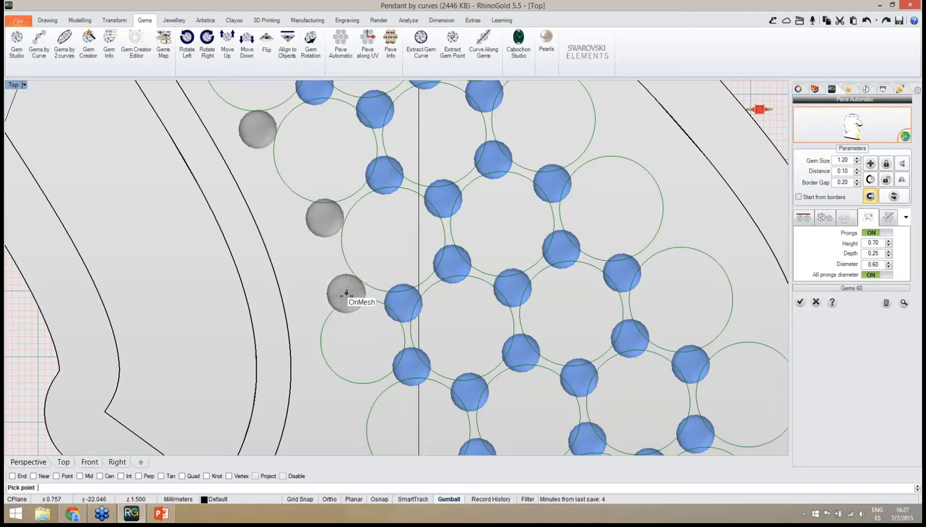
click(344, 287)
click(282, 206)
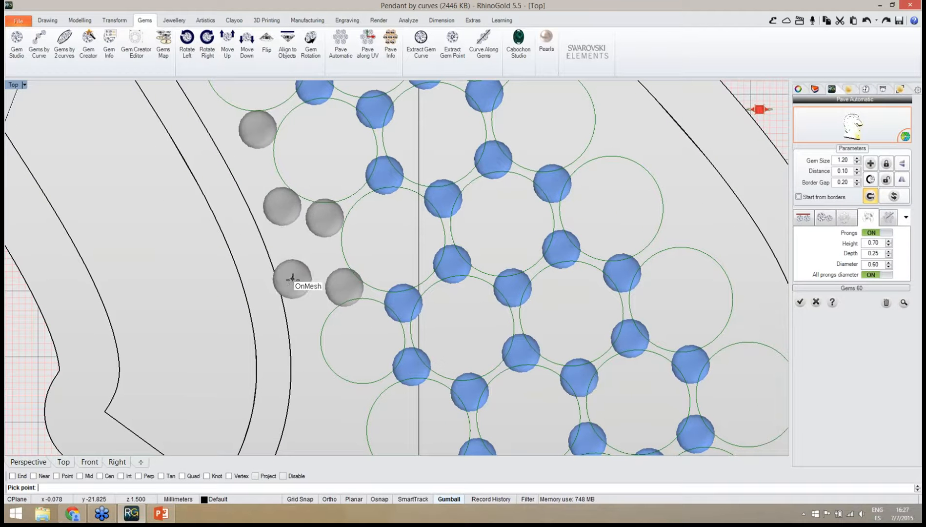
click(302, 262)
Add five prongs beside the border gems at the lower back of the neck, just above the base.
right_drag(326, 381, 322, 260)
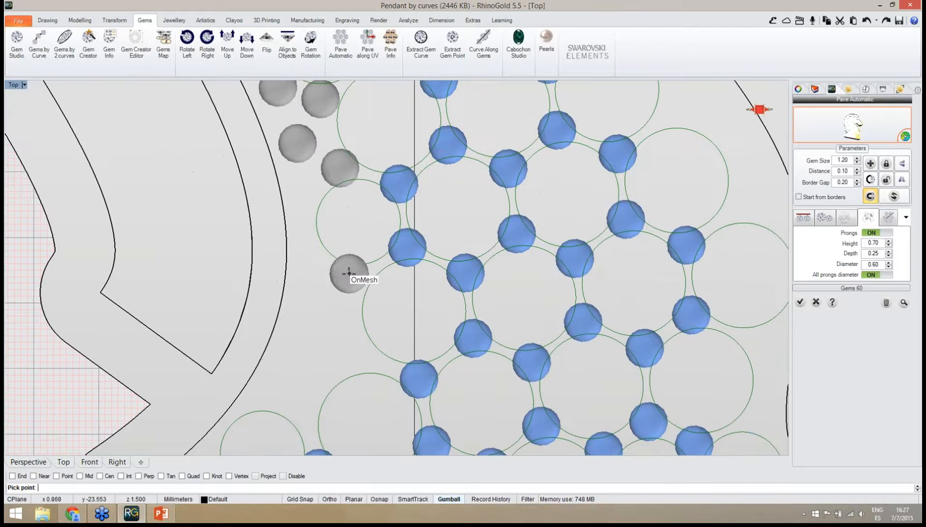
click(352, 279)
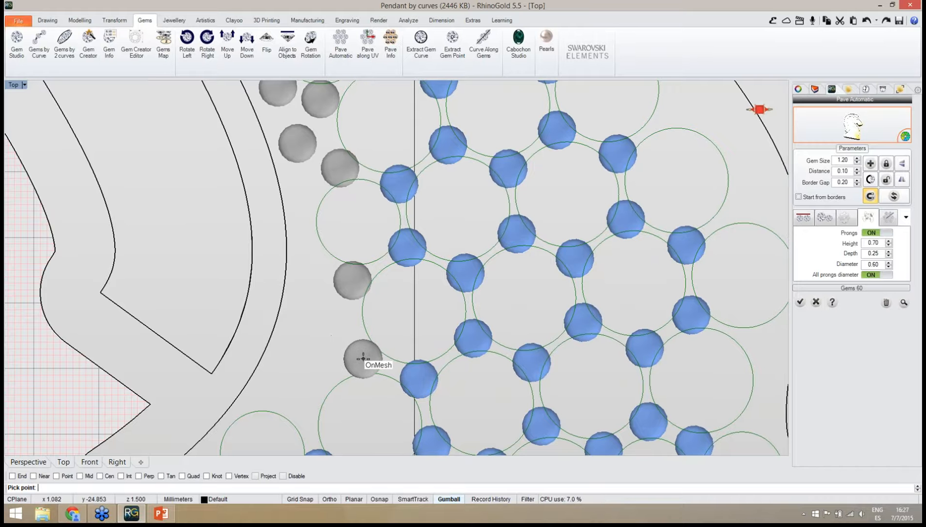
click(363, 358)
click(306, 413)
click(309, 367)
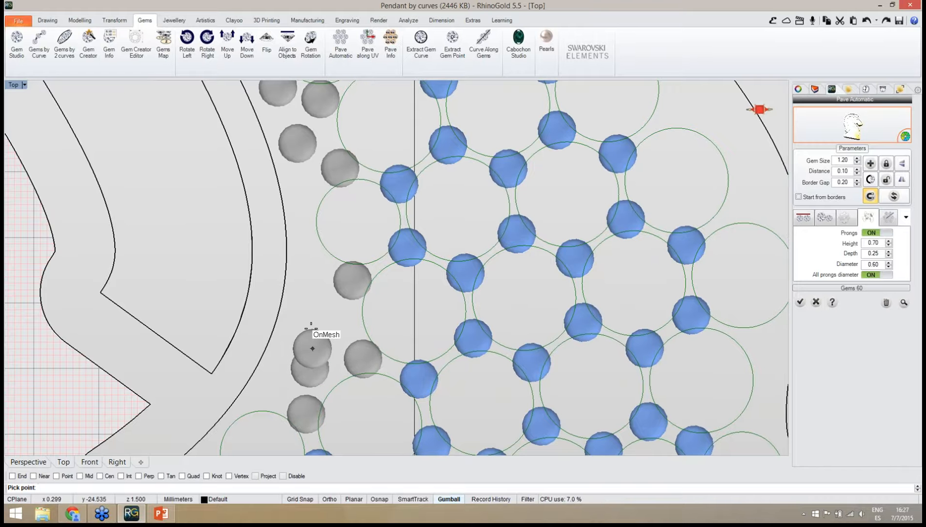
Add four prongs around the two large gems at the back corner of the base.
right_drag(309, 334, 416, 130)
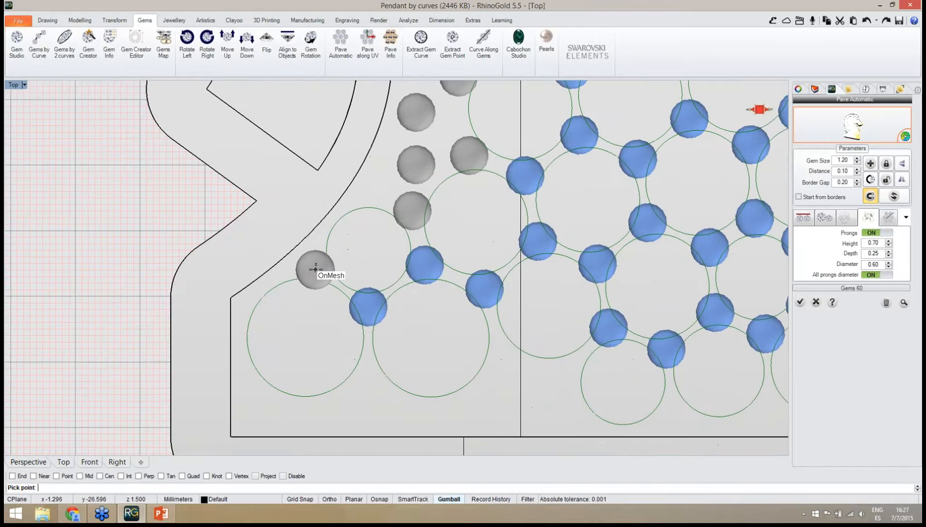
click(315, 266)
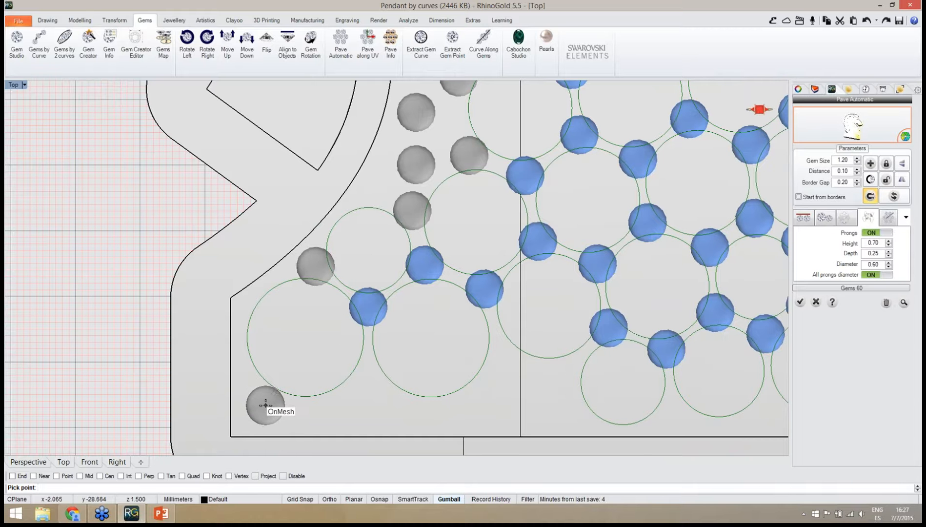
click(263, 400)
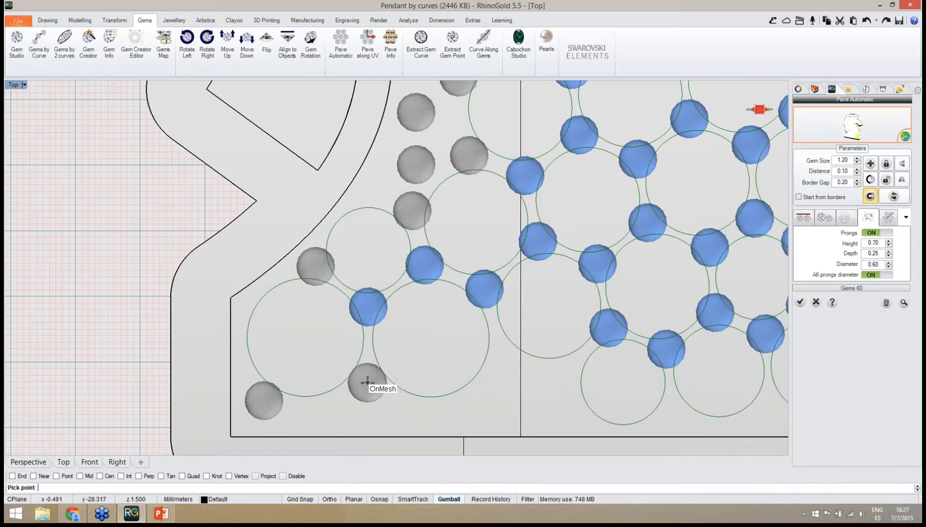
click(368, 378)
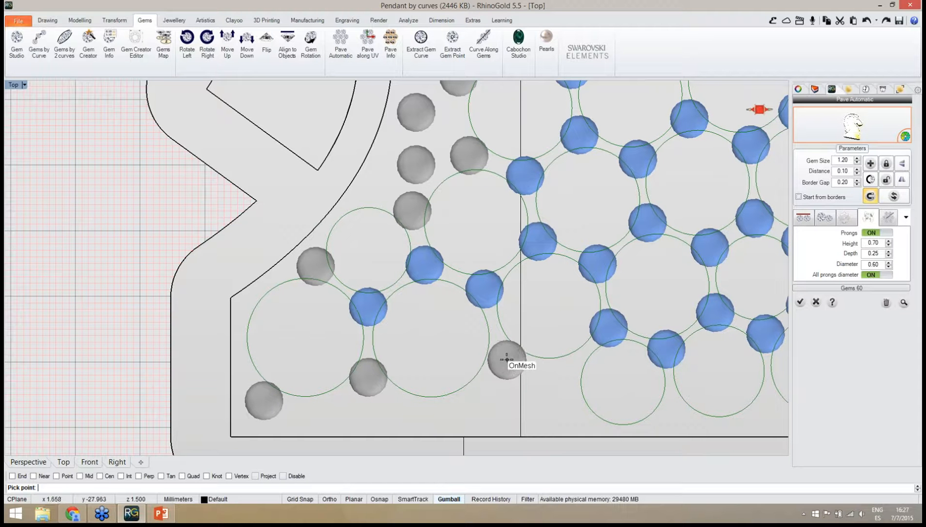
click(504, 359)
Add four prongs in the gaps below the gems along the base's bottom edge.
right_drag(529, 370, 368, 323)
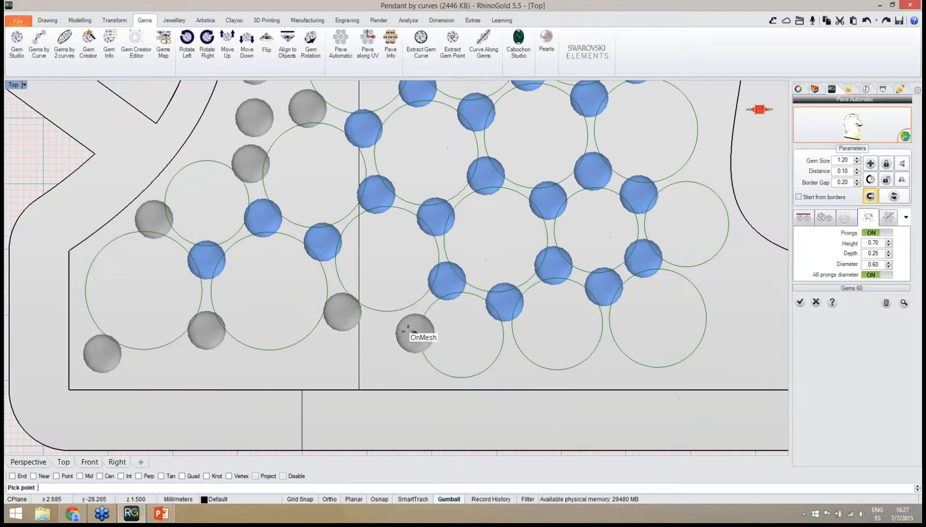
click(406, 327)
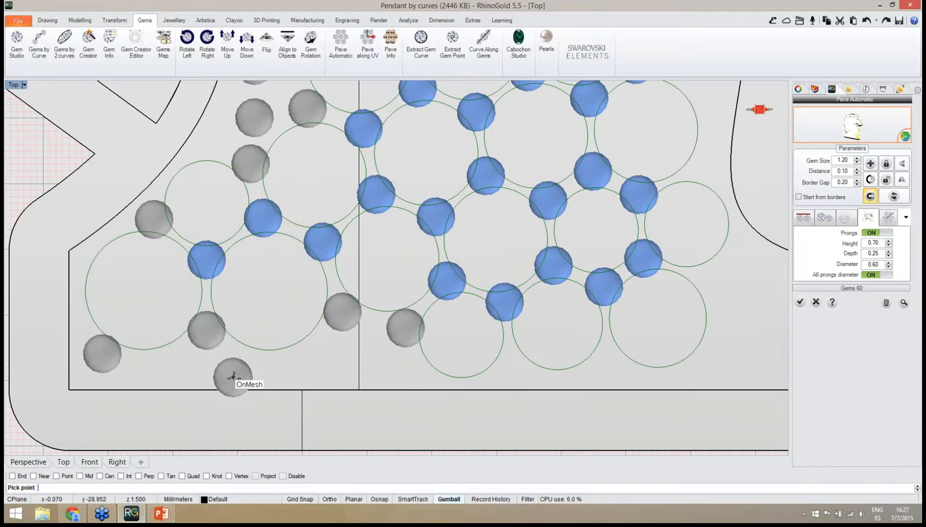
click(290, 363)
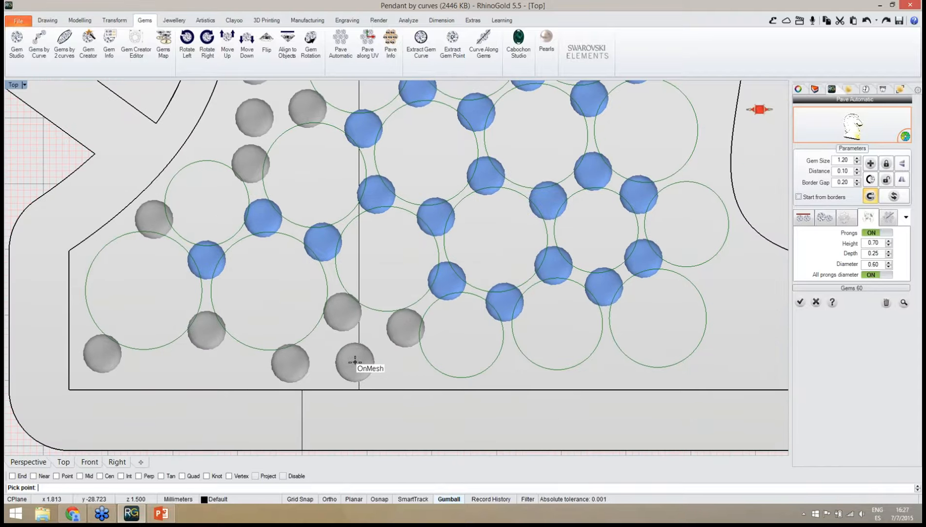
click(355, 362)
click(171, 360)
Add six prongs around the gems at the front corner of the base.
right_drag(378, 365, 237, 351)
click(377, 352)
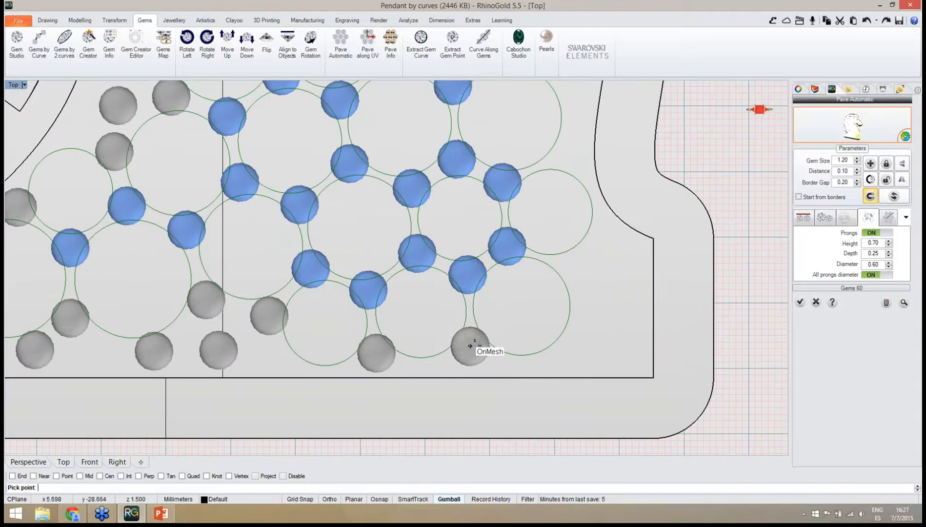
click(473, 347)
right_drag(523, 313, 391, 331)
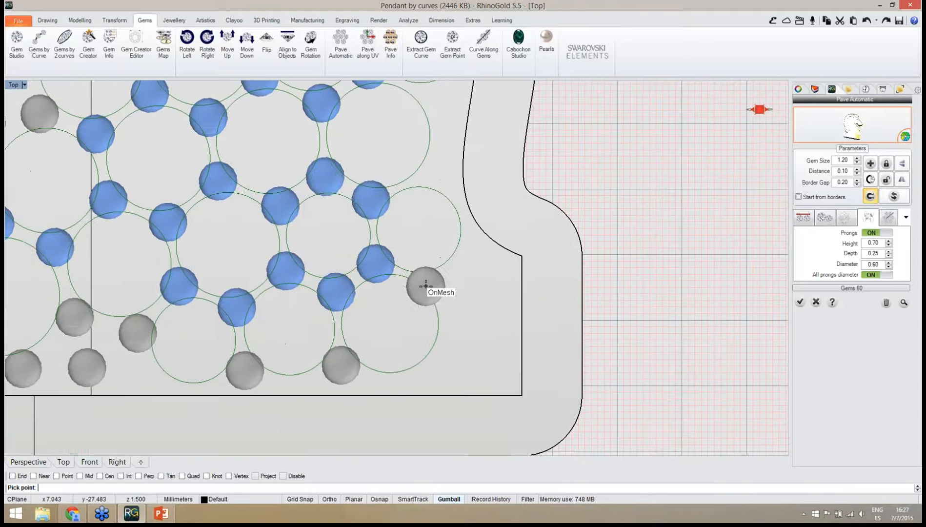
click(442, 285)
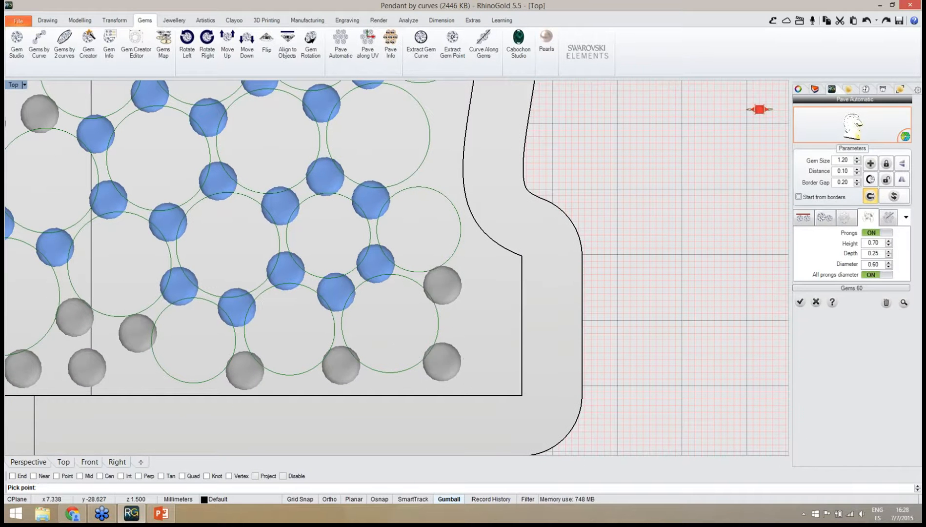
click(441, 362)
click(480, 334)
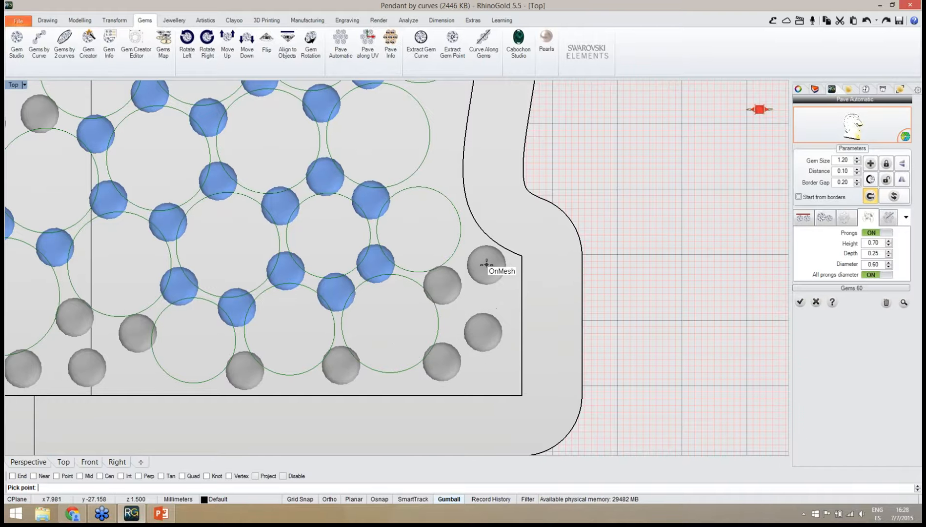
click(487, 276)
Add five prongs beside the outer gems up the lower front of the neck.
right_drag(457, 191, 473, 373)
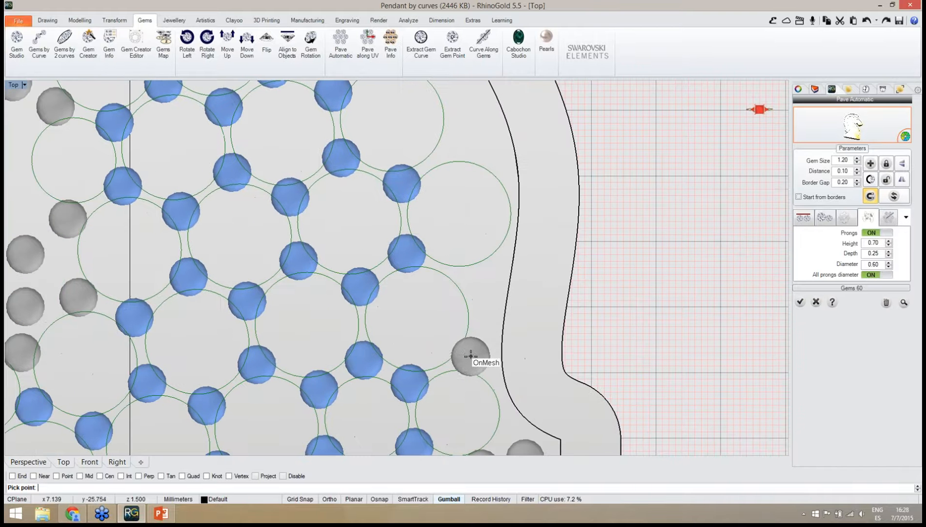
click(472, 356)
click(476, 280)
right_drag(478, 182, 499, 399)
click(469, 368)
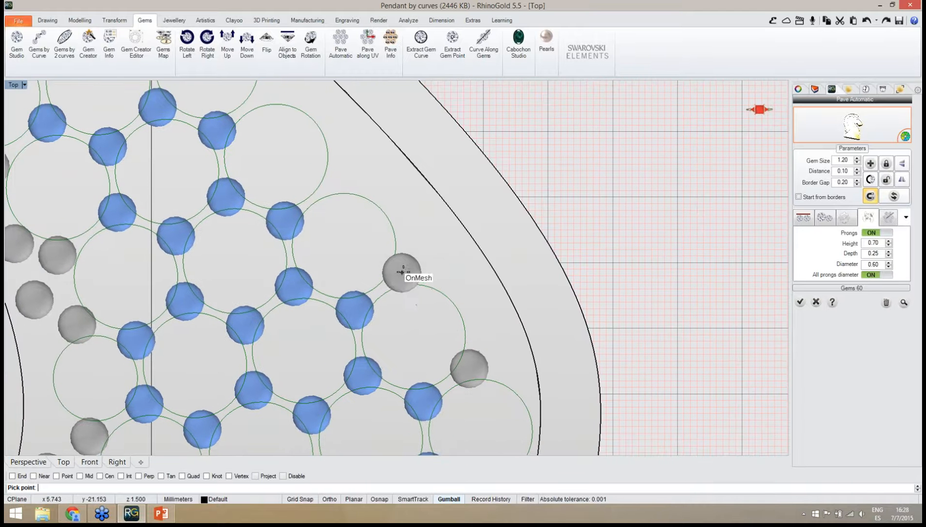
click(403, 271)
click(473, 299)
Continue up the front edge of the neck with five prongs, reaching the gem just below the throat.
right_drag(436, 257, 575, 459)
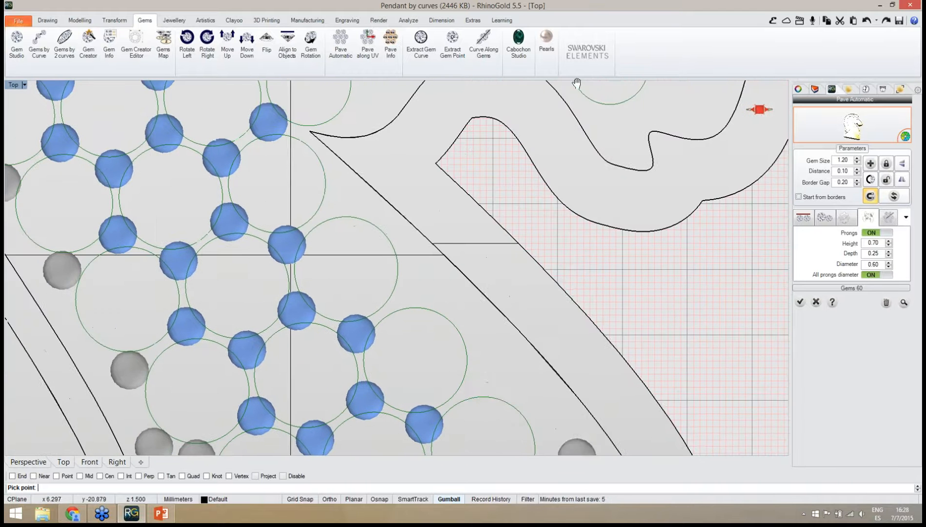
right_drag(488, 391, 435, 304)
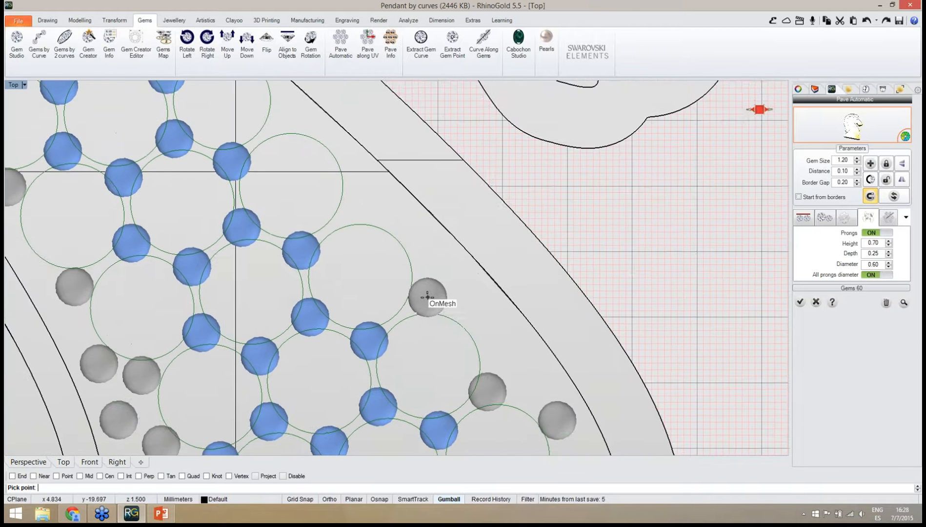
click(426, 297)
click(480, 317)
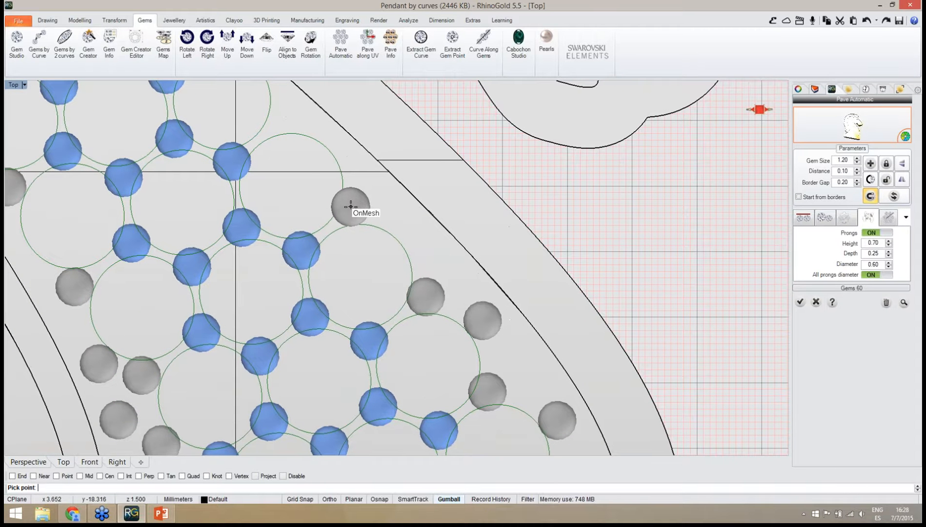
click(353, 205)
click(406, 228)
right_drag(378, 198, 486, 354)
click(392, 278)
Add four prongs in the throat area where the jaw meets the neck.
right_drag(428, 141, 392, 262)
click(393, 262)
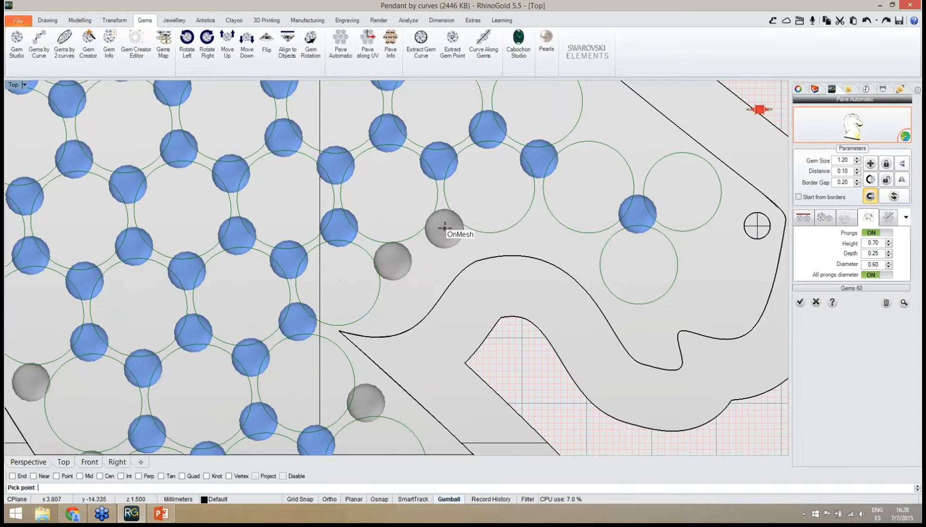
click(445, 228)
click(401, 306)
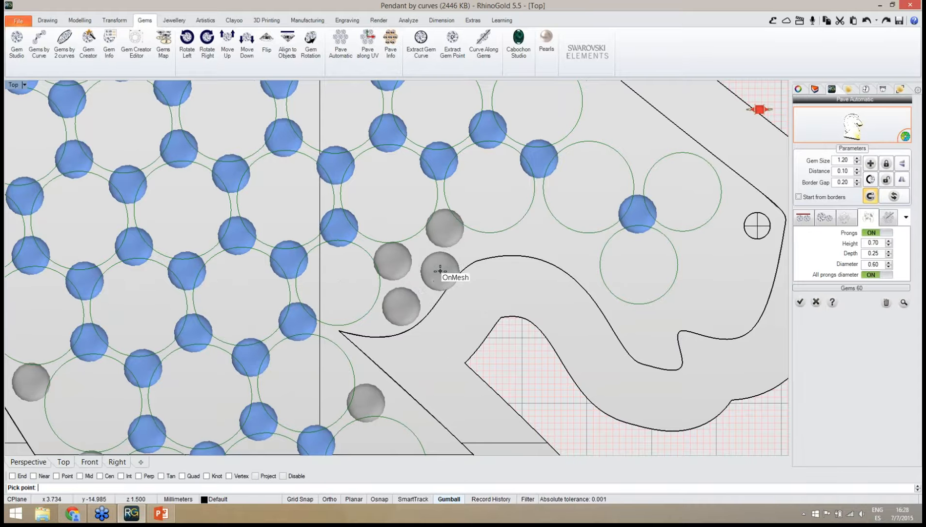
click(432, 269)
Add six prongs along the jaw and around the lower gem of the muzzle.
right_drag(522, 223, 396, 239)
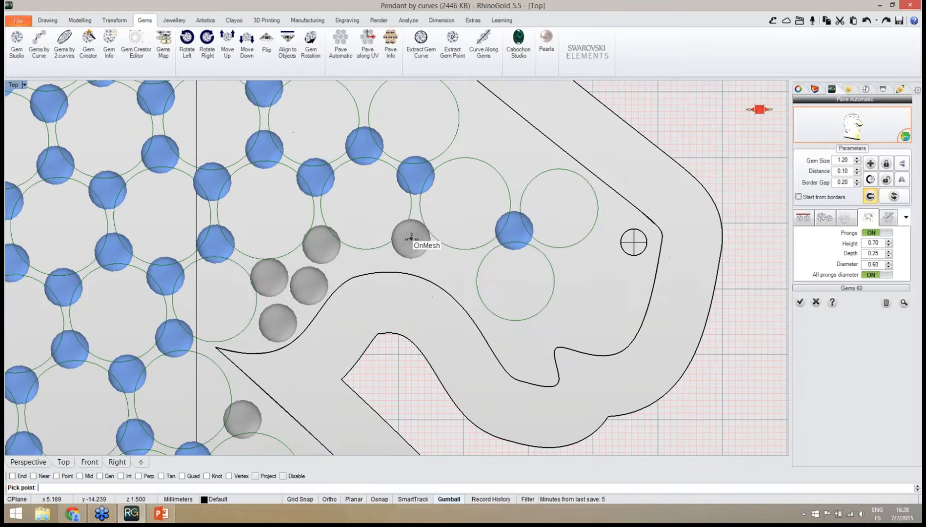
click(415, 238)
click(467, 265)
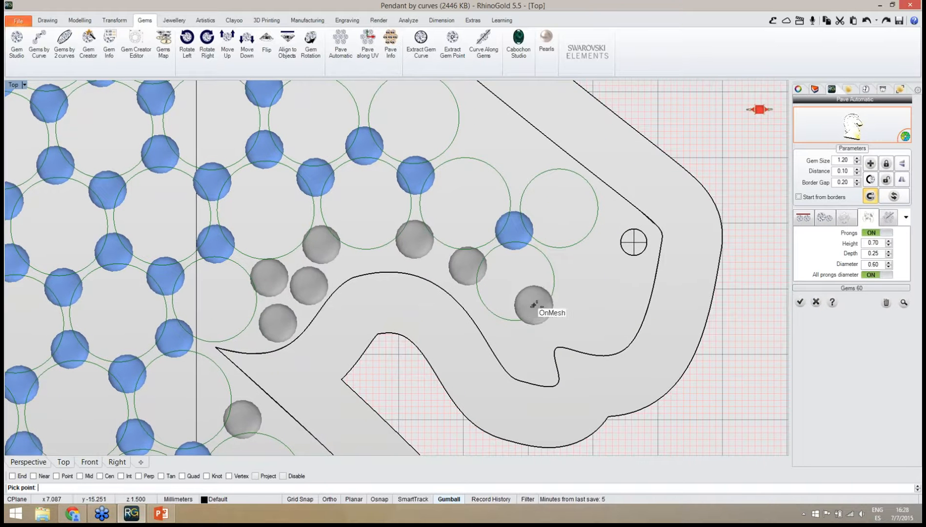
click(525, 338)
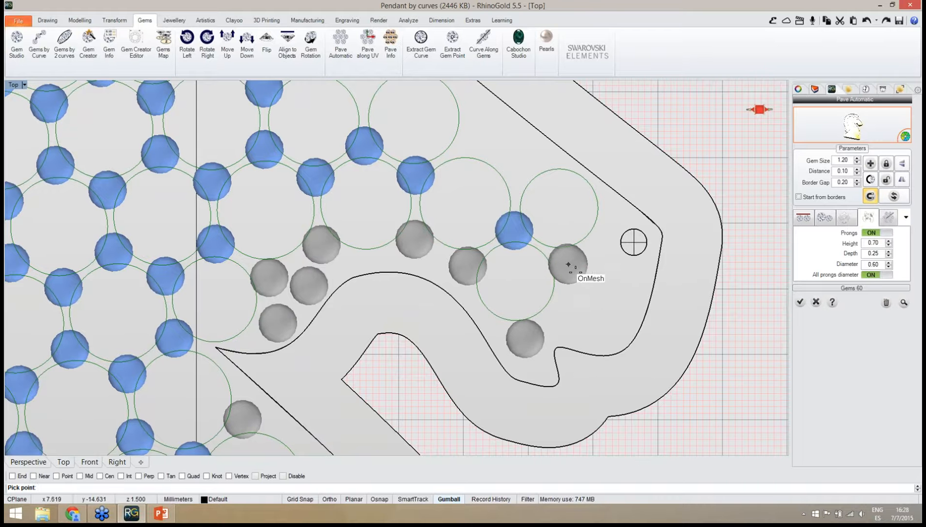
click(567, 263)
click(582, 322)
click(610, 290)
Add four prongs between the gems and the border along the bridge of the nose.
right_drag(575, 254, 622, 368)
click(561, 303)
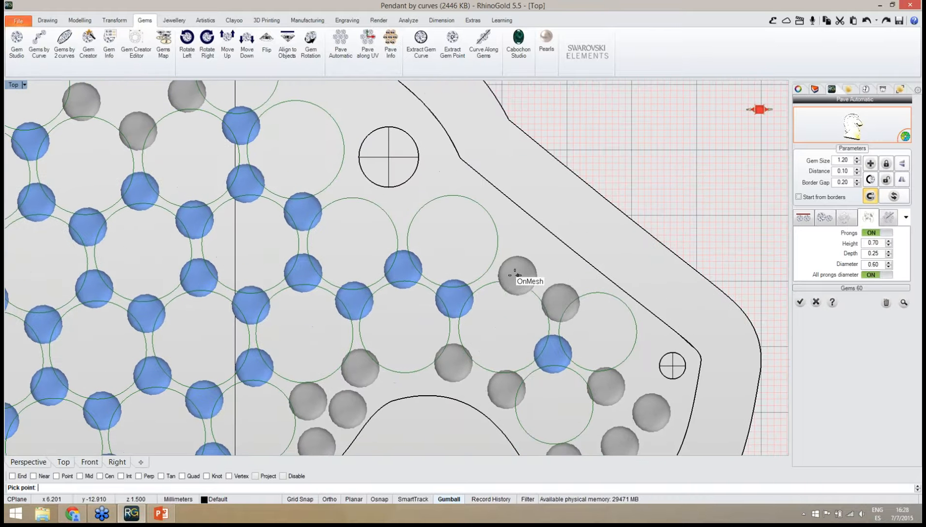
click(508, 269)
click(511, 229)
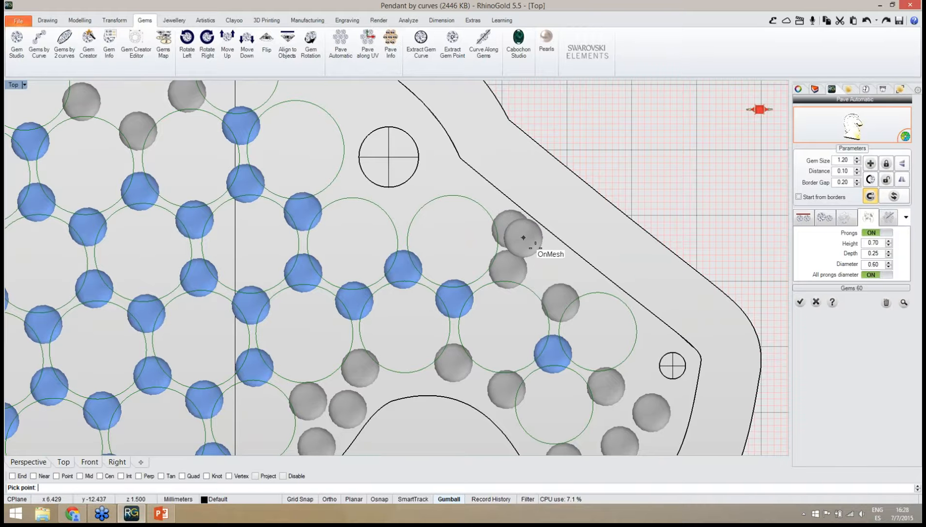
click(549, 259)
Add four prongs around the gems near the eye and the forehead in front of the ear.
right_drag(452, 215, 525, 304)
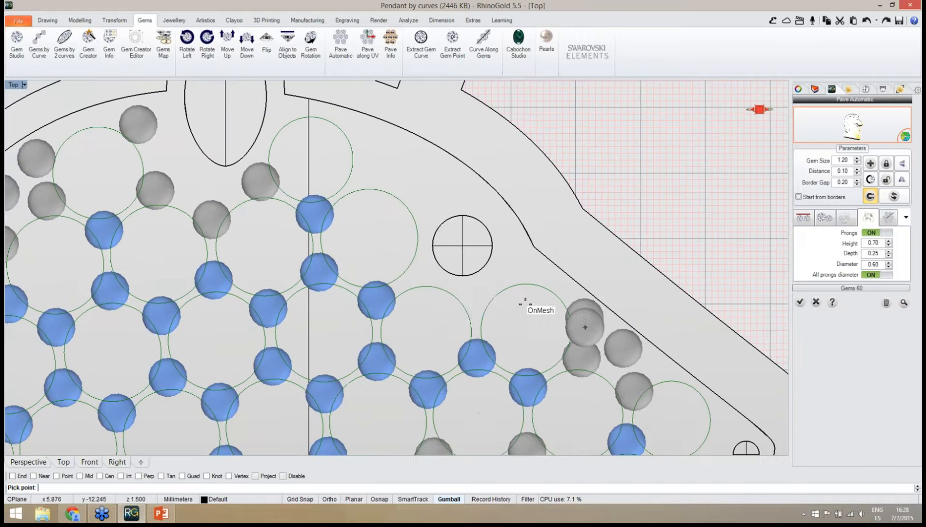
click(478, 298)
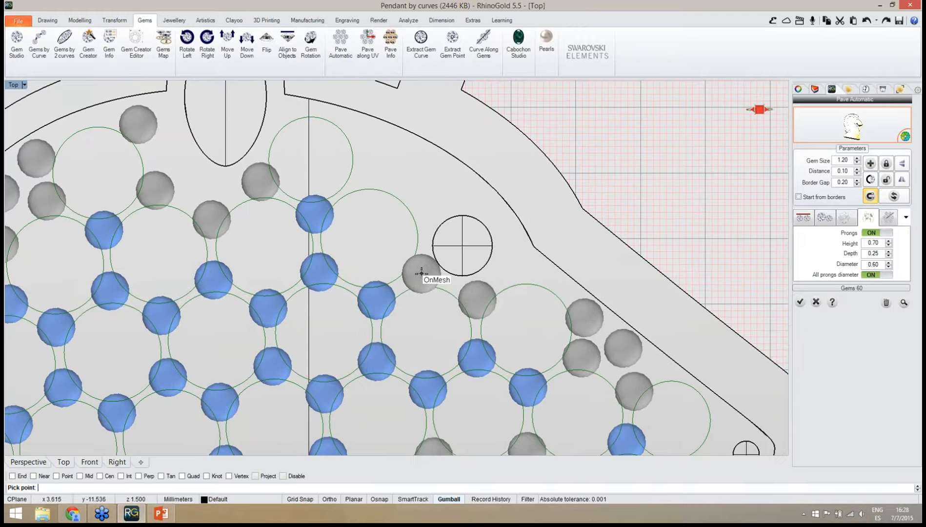
click(420, 275)
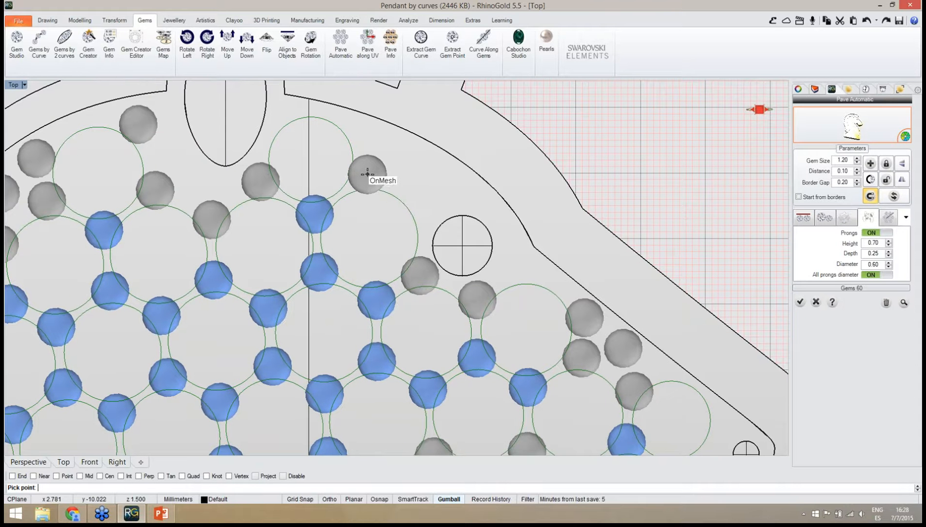
click(367, 174)
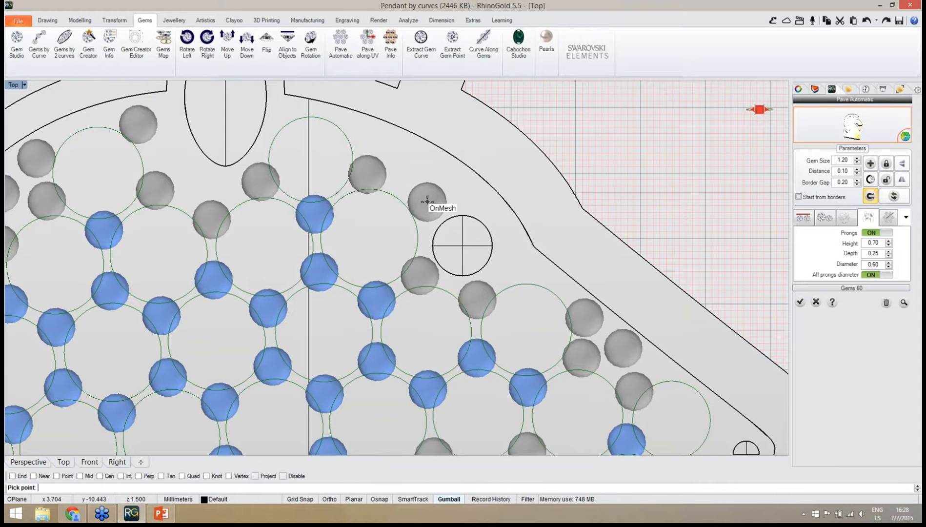
click(427, 202)
scroll(411, 165, down, 10)
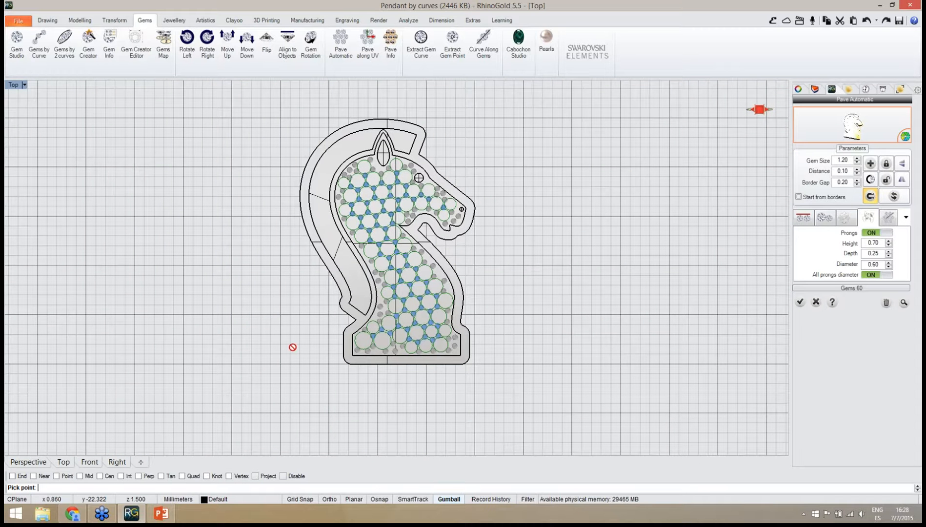
Generate the automatic pave with its gems and prongs and view the pendant in perspective.
middle_click(46, 449)
click(25, 462)
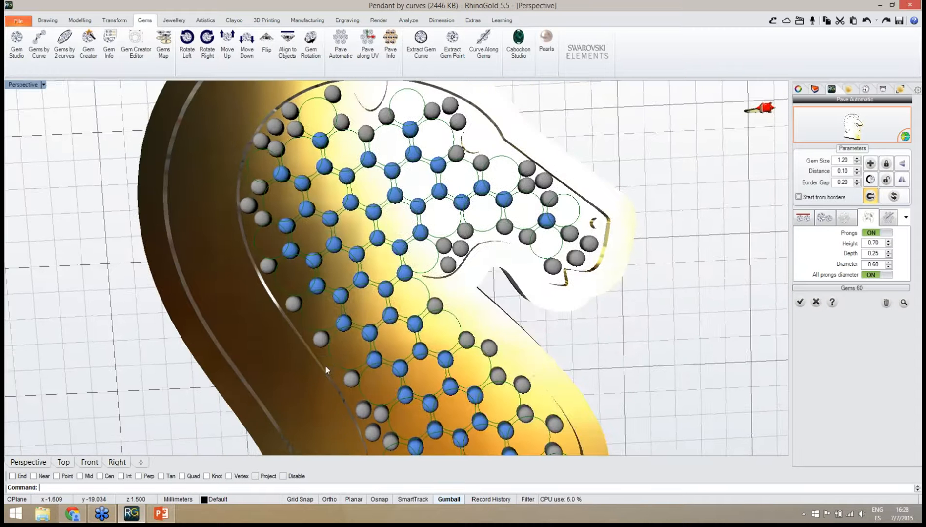
right_drag(326, 366, 565, 393)
scroll(366, 301, down, 5)
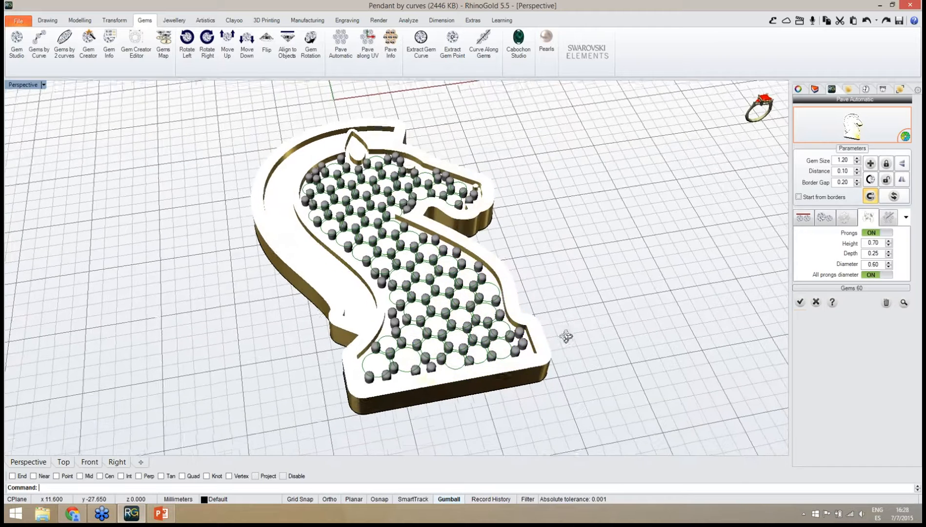
click(800, 303)
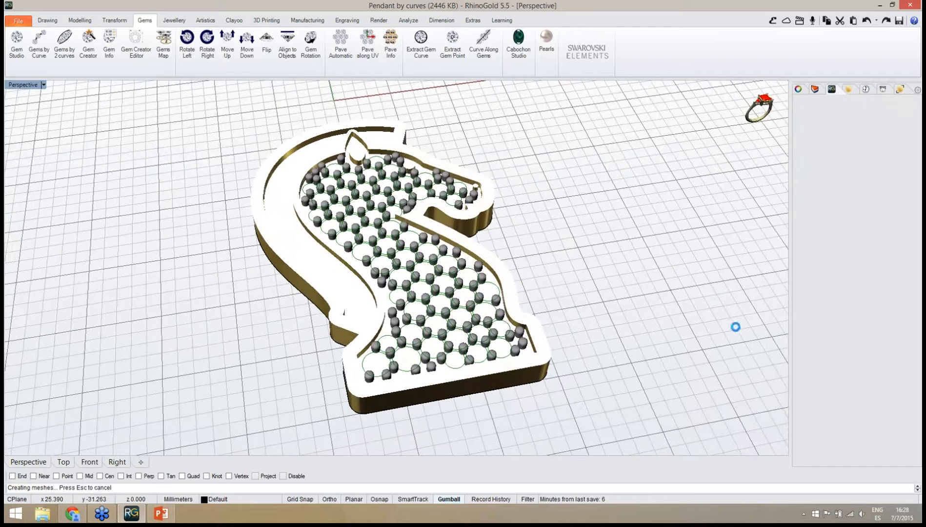
right_drag(612, 334, 338, 283)
scroll(409, 323, down, 5)
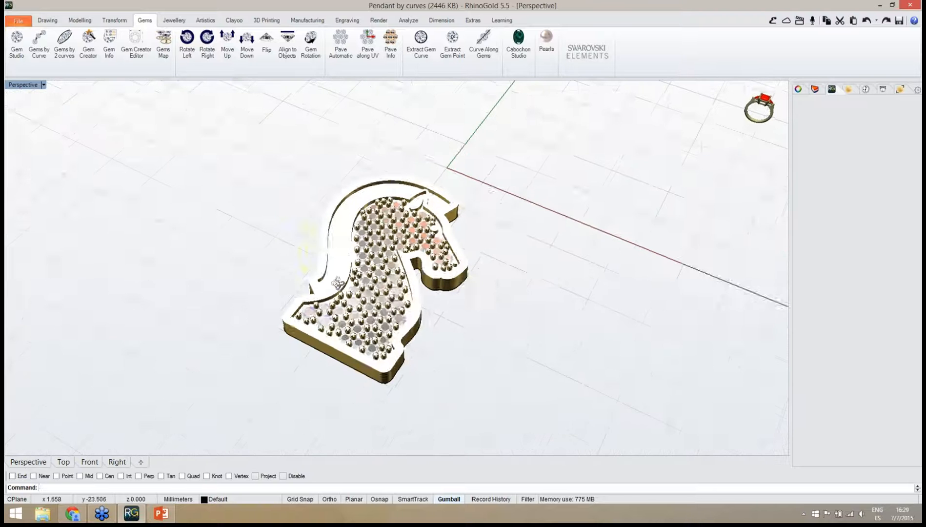
scroll(342, 285, up, 2)
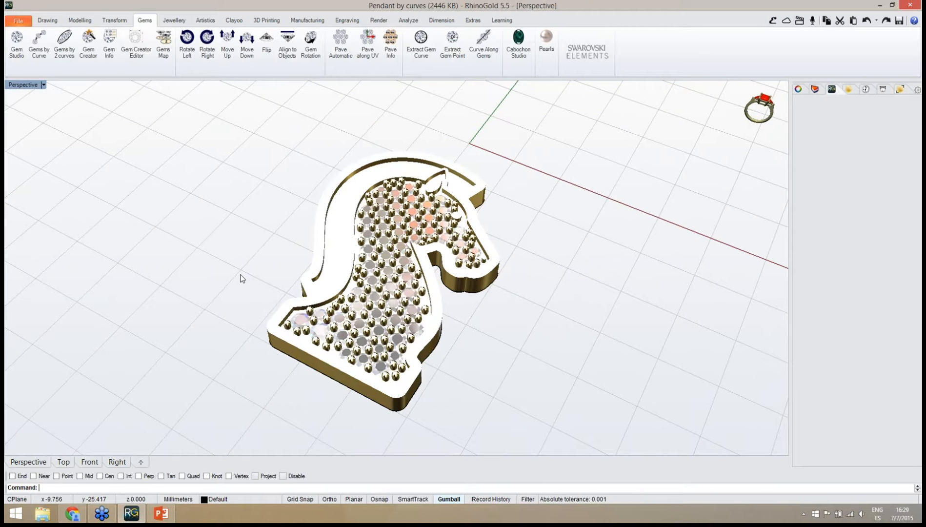
Start a bail for the pendant and set its main curve to shape 003.
right_drag(308, 291, 380, 294)
click(172, 21)
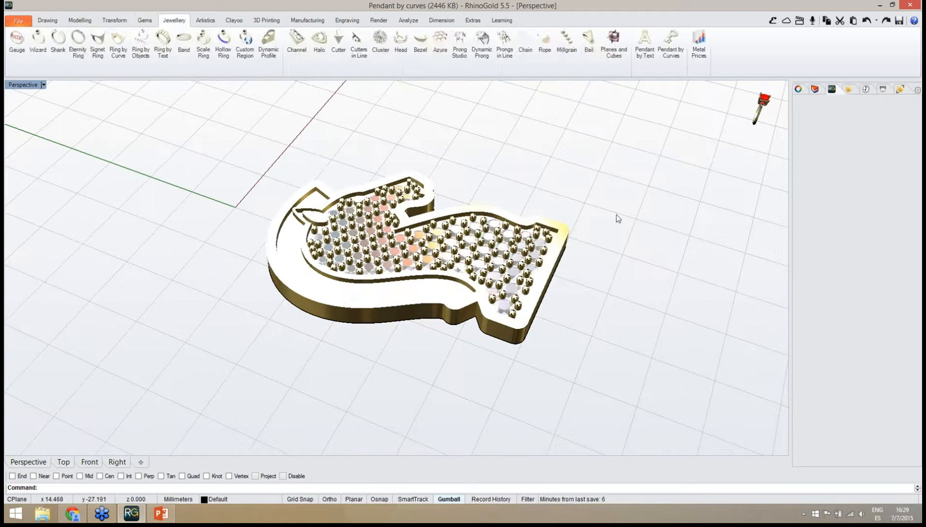
click(587, 57)
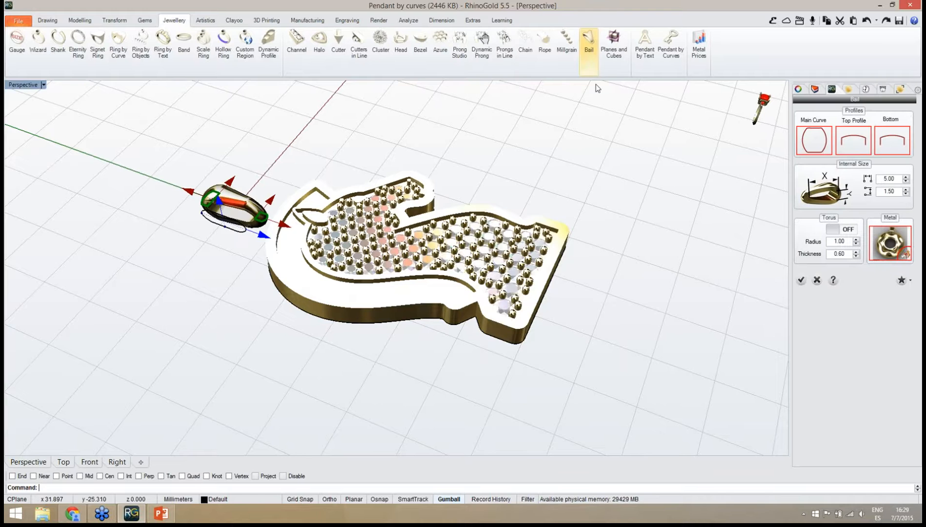
right_drag(514, 265, 581, 372)
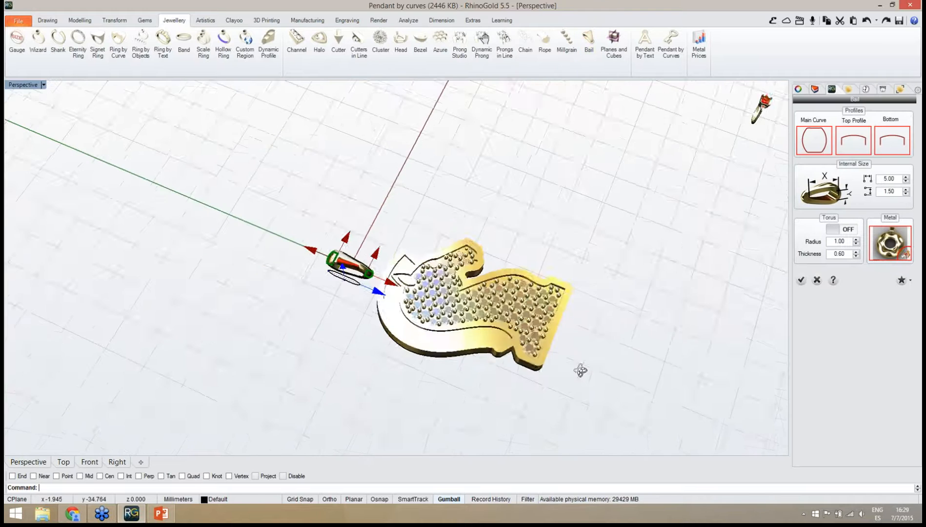
scroll(379, 294, up, 5)
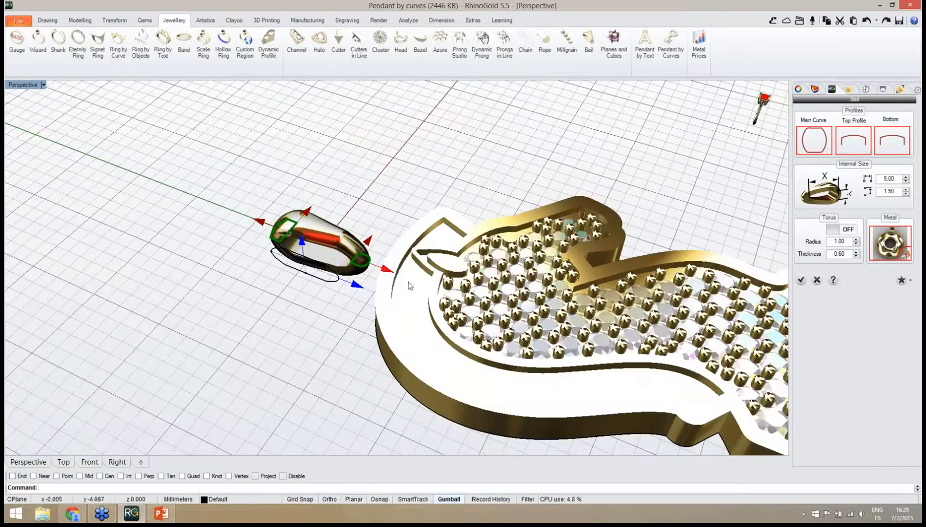
click(809, 146)
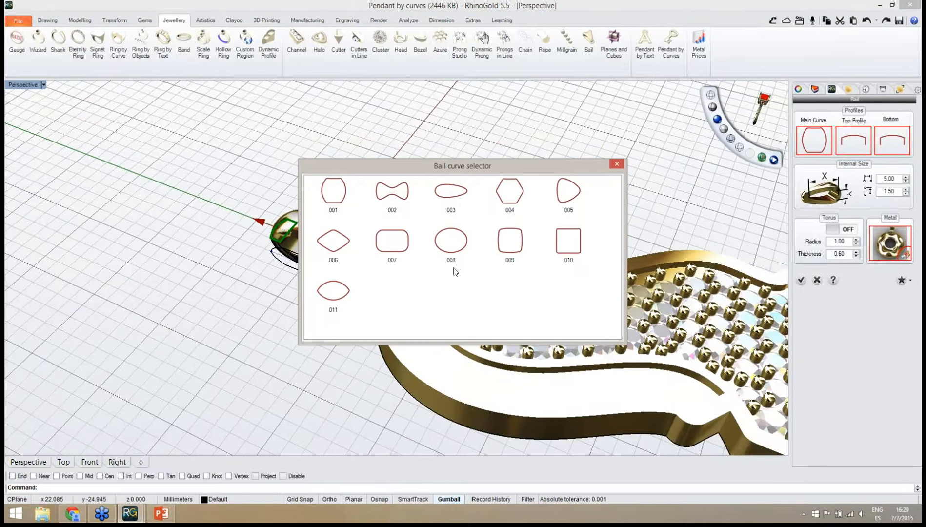
click(449, 195)
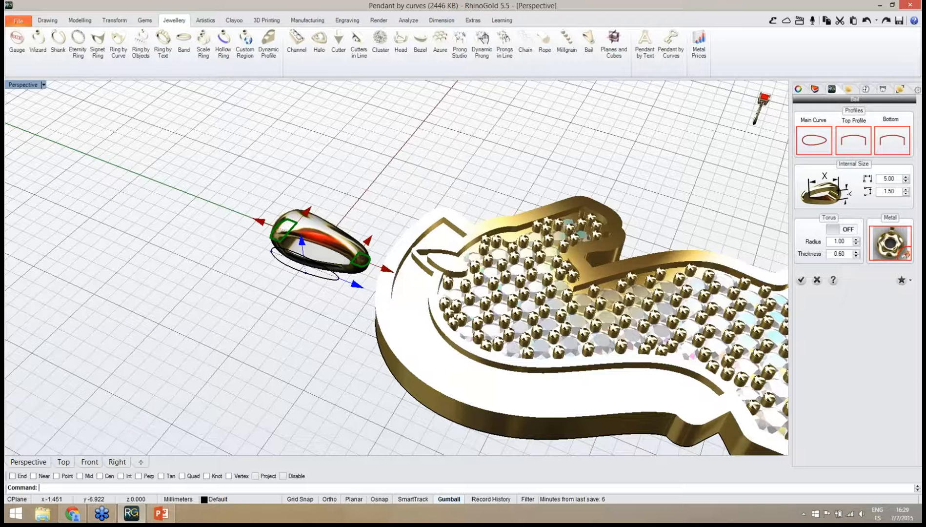
Enlarge the bail's internal size to about 5.13 by 3.13 mm.
scroll(289, 260, up, 5)
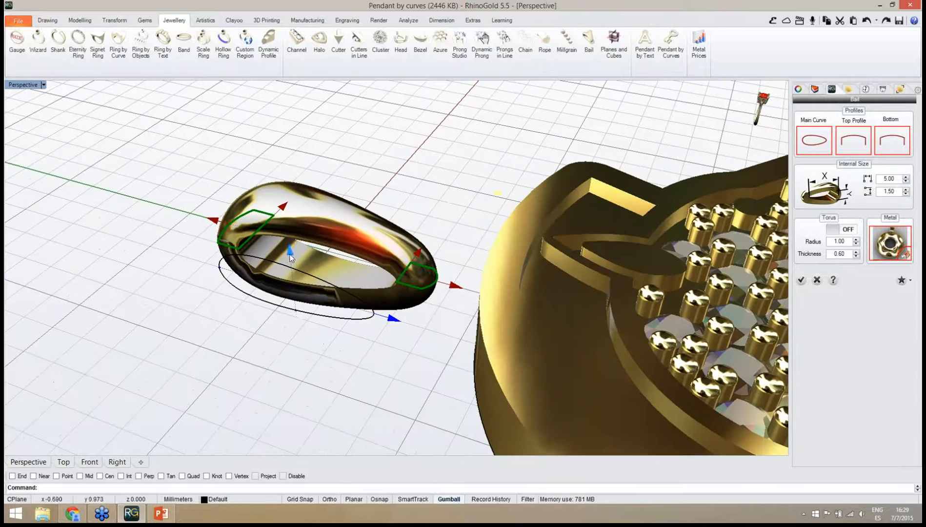
drag(289, 236, 291, 231)
right_drag(326, 245, 398, 303)
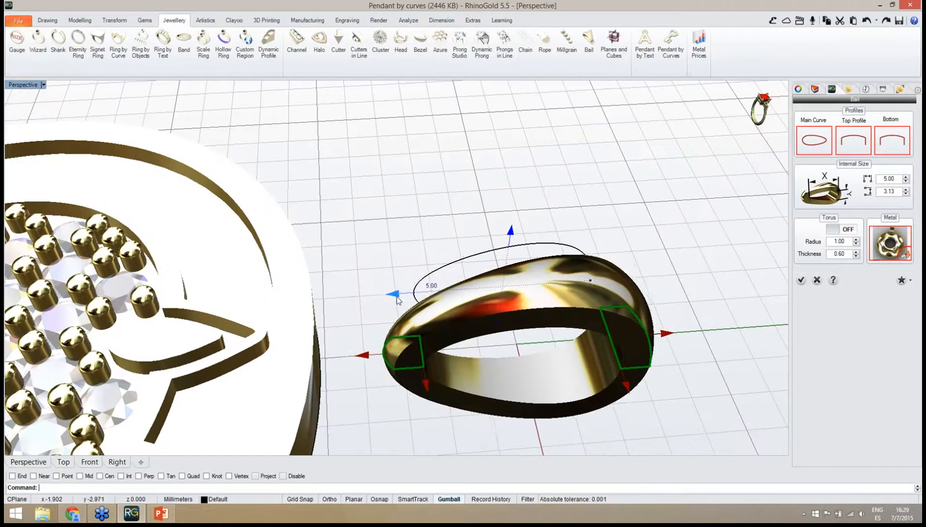
drag(396, 300, 397, 301)
right_drag(503, 340, 576, 405)
Set the bail's top profile to 009 and widen that section to about 3.4 mm.
click(860, 142)
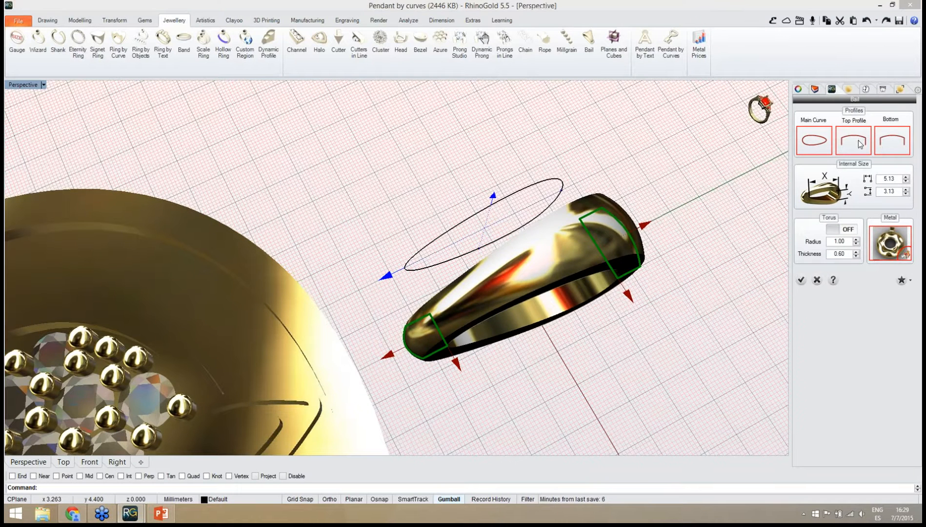
click(518, 243)
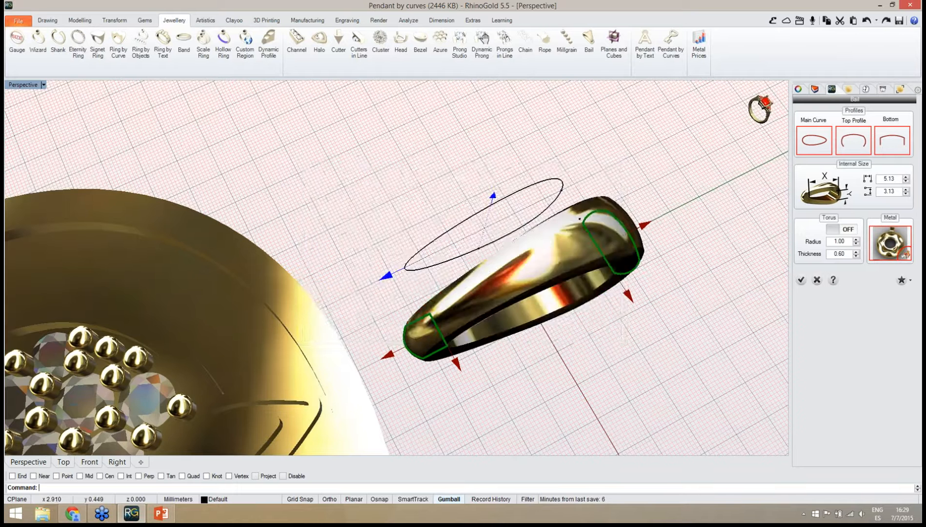
right_drag(587, 357, 603, 303)
drag(642, 355, 652, 380)
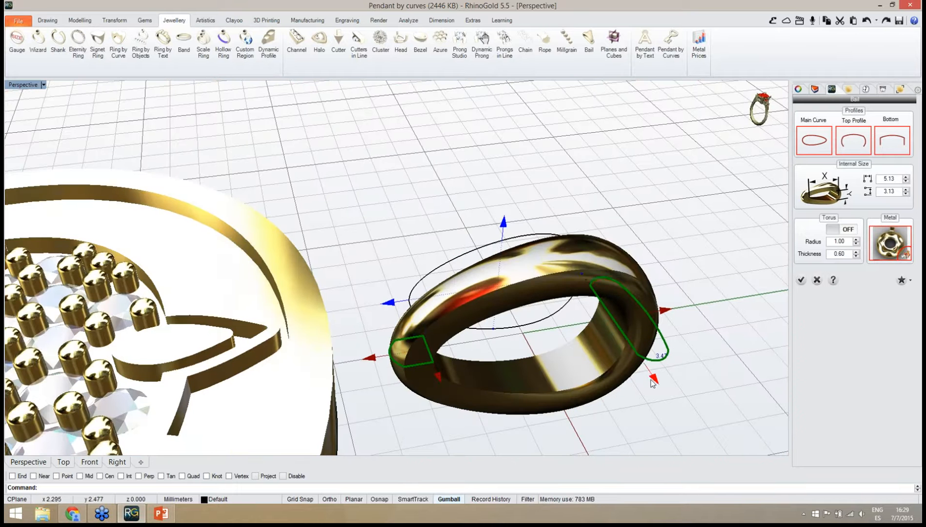
right_drag(629, 352, 656, 385)
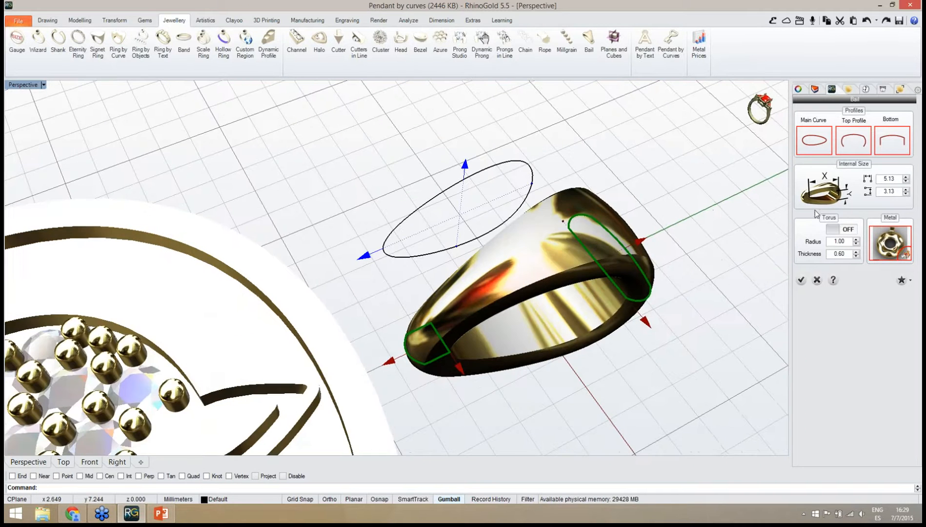
Set the bail's bottom profile to 009, then enable the torus and move it to the bail's narrow end.
click(894, 146)
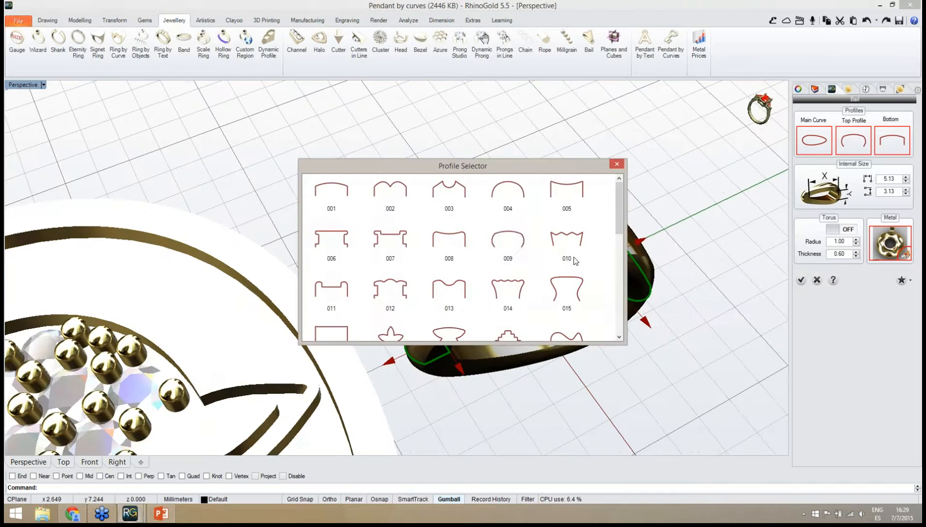
click(514, 240)
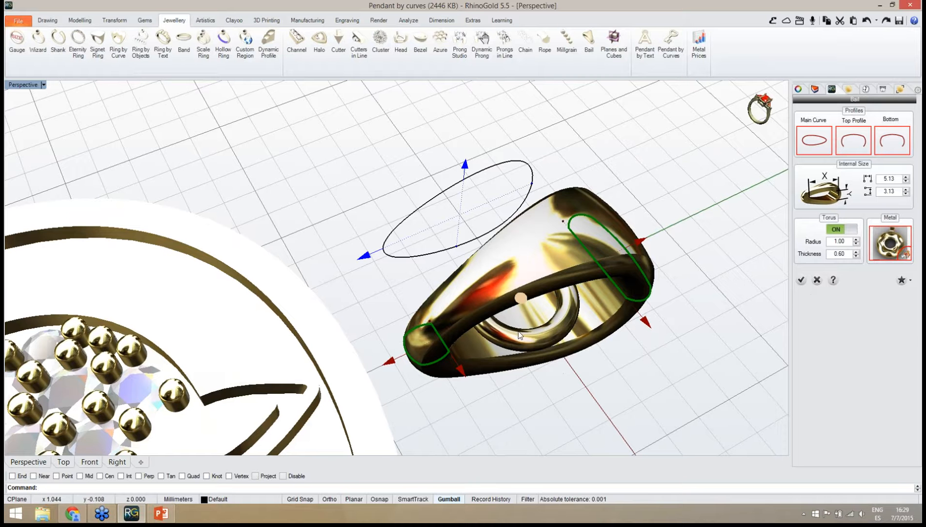
right_drag(521, 335, 448, 170)
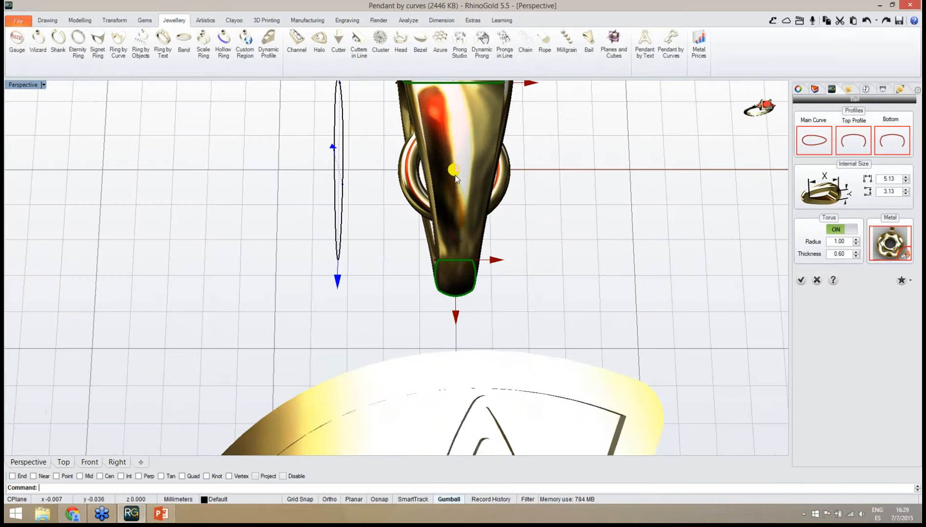
drag(455, 179, 455, 286)
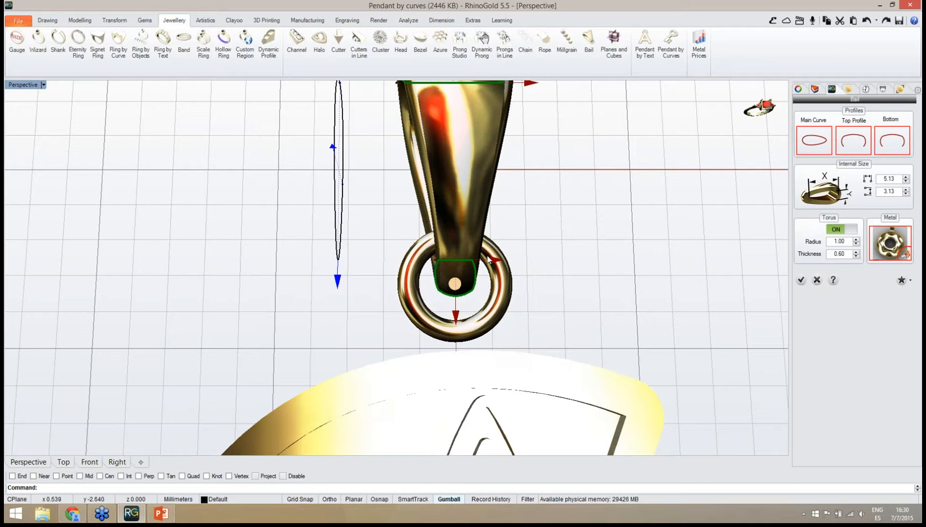
Set the torus radius to 1.20 and thickness to 0.80, and create the bail.
click(856, 252)
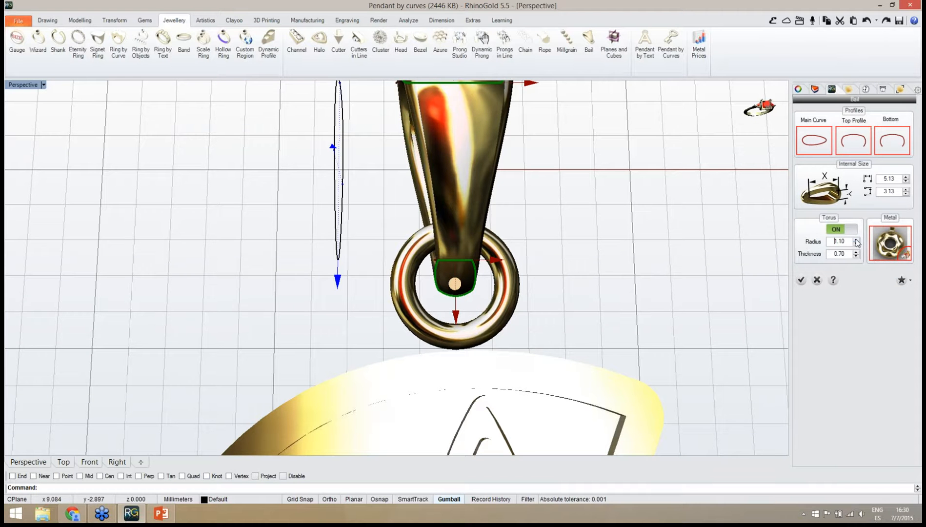
click(857, 251)
right_drag(468, 312, 457, 289)
click(856, 239)
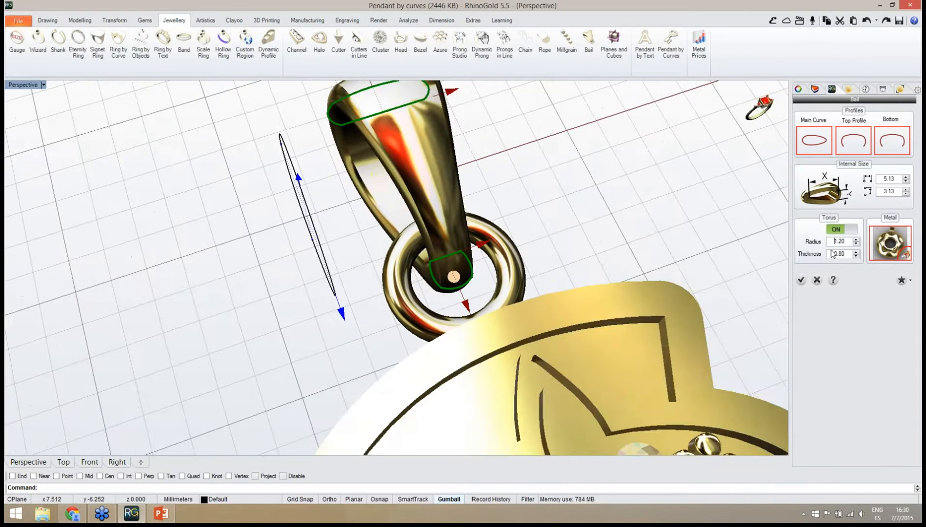
scroll(482, 288, down, 5)
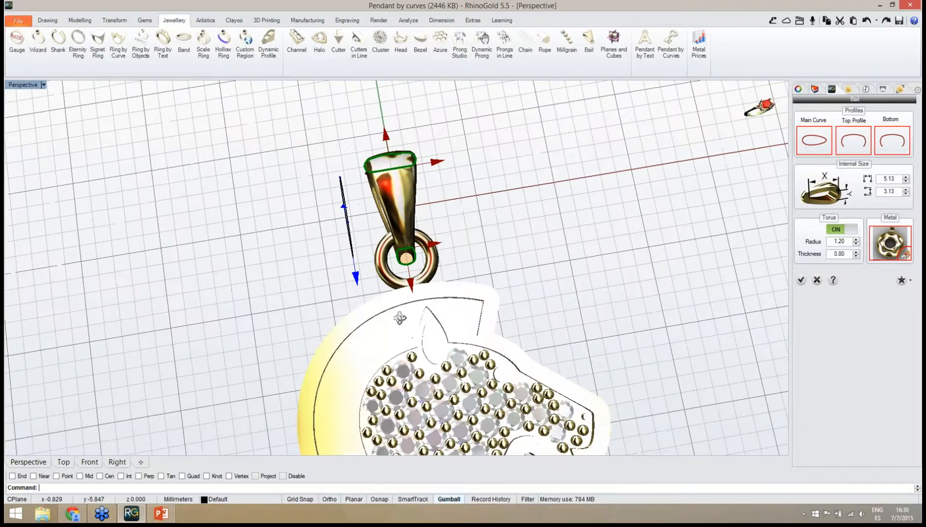
click(801, 279)
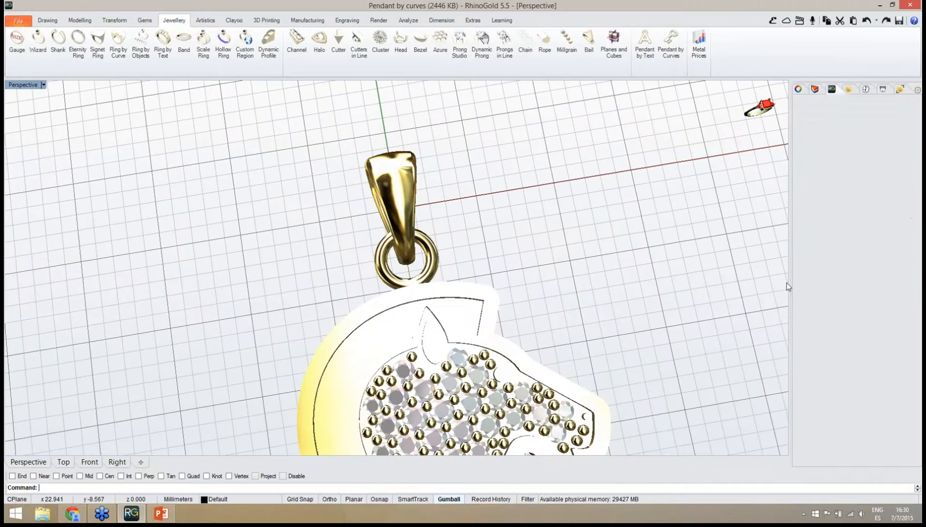
Raise the bail and its connecting ring slightly beside the top of the pendant.
right_drag(386, 263, 420, 319)
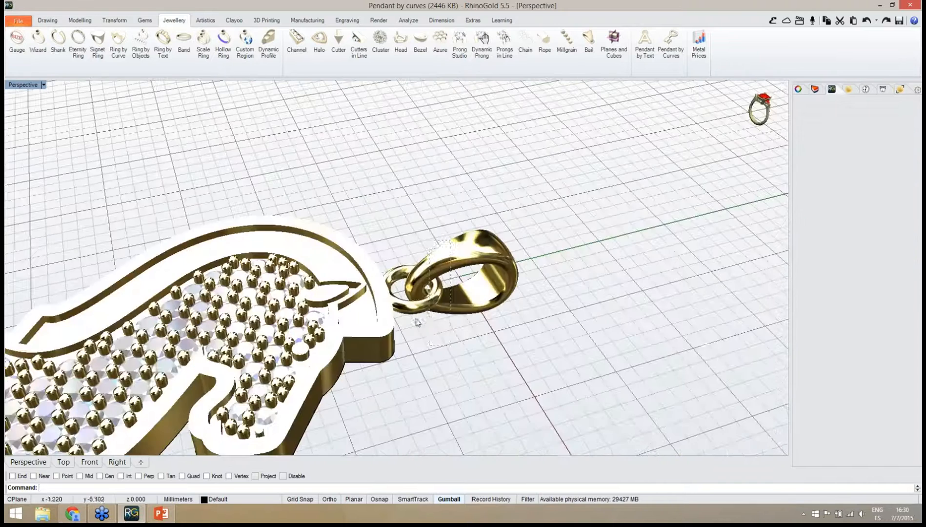
click(433, 259)
right_drag(432, 259, 471, 273)
drag(472, 273, 471, 250)
click(411, 205)
right_drag(402, 207, 389, 234)
Examine the complete pendant, including the pave and the bail, from several angles.
scroll(474, 259, down, 8)
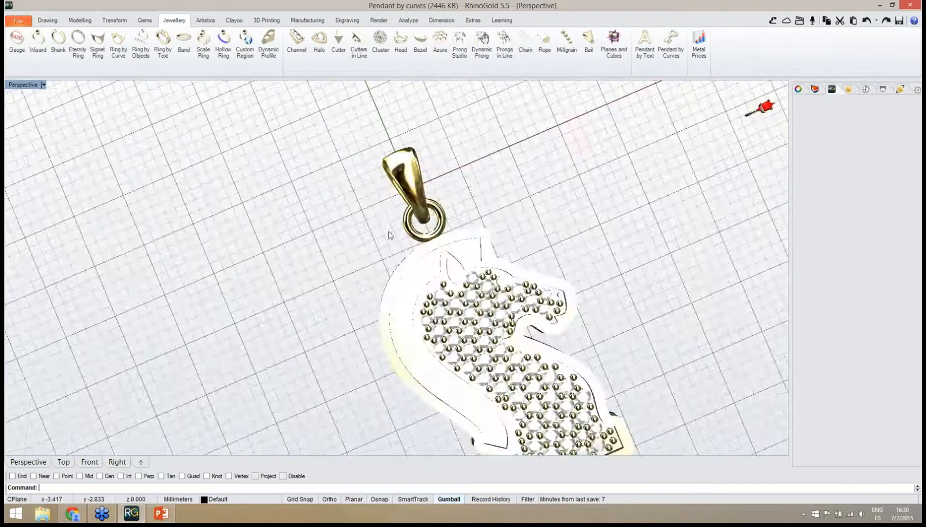
scroll(389, 234, down, 4)
right_drag(459, 316, 469, 376)
scroll(478, 326, up, 6)
scroll(457, 260, down, 4)
scroll(438, 301, up, 4)
scroll(386, 294, up, 2)
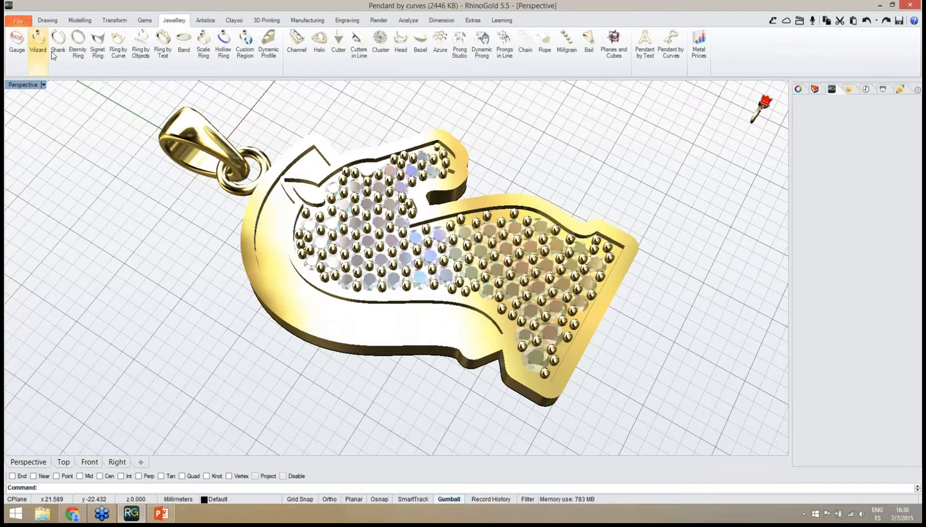
mouse_move(390, 393)
right_down()
mouse_move(387, 375)
mouse_move(385, 384)
right_up()
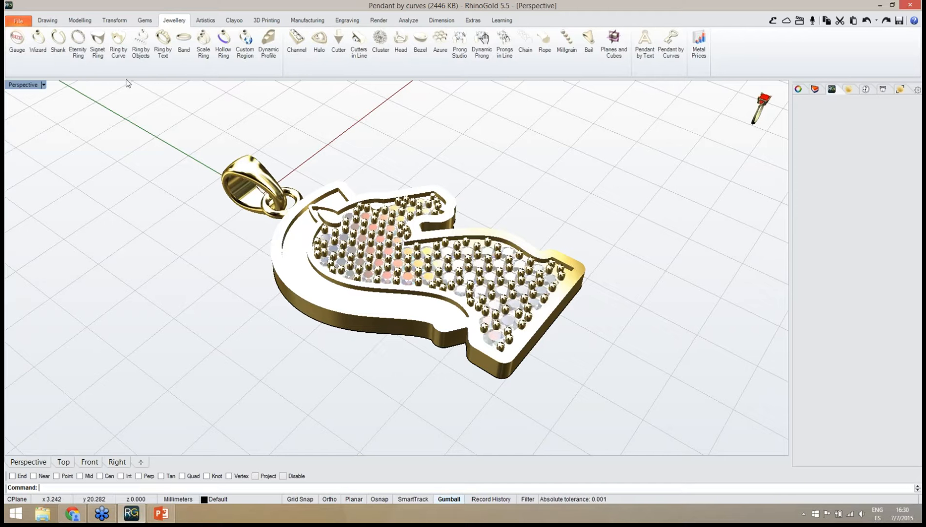
Create a new document without saving the pendant's changes and maximize the Perspective view.
click(24, 24)
click(44, 36)
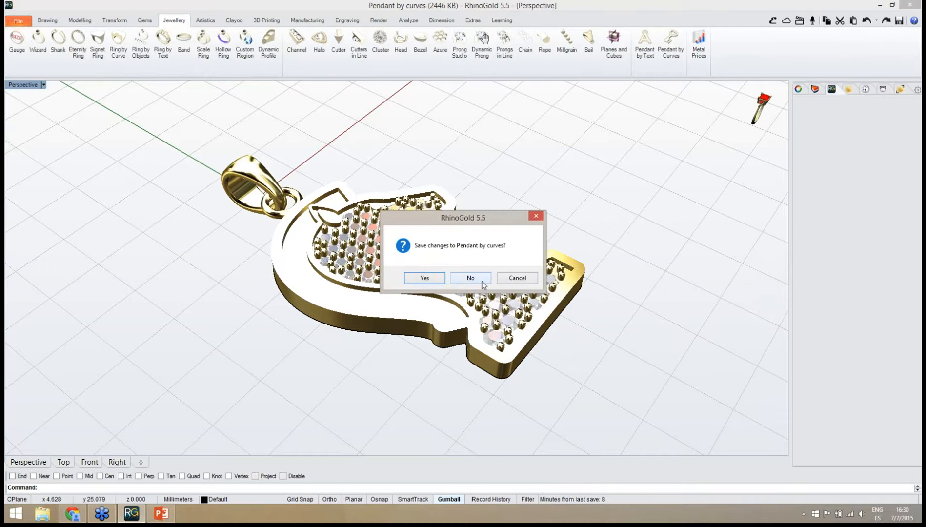
click(469, 277)
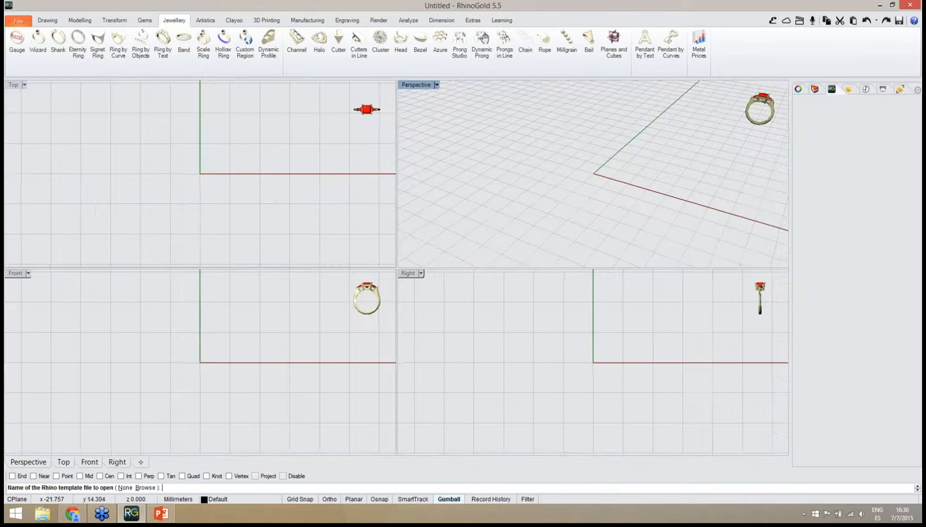
double_click(422, 86)
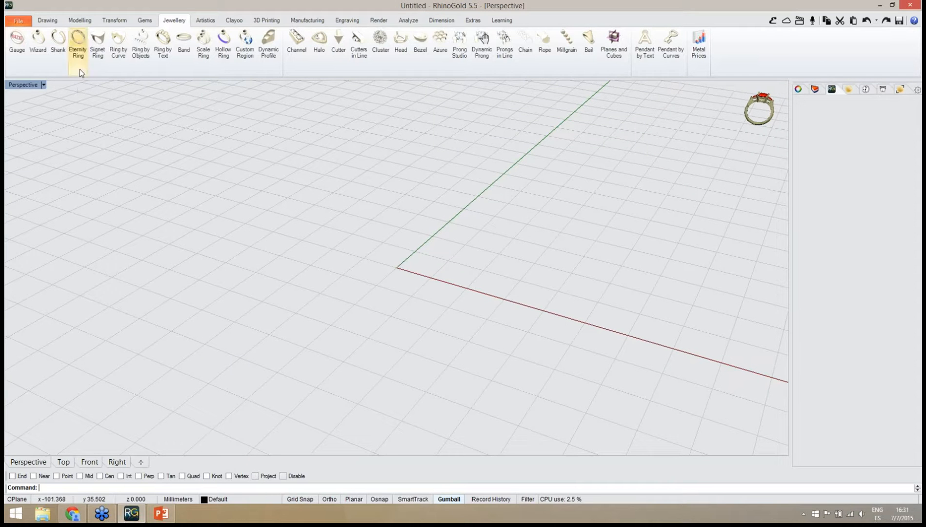
Start a Ring by Text with the default settings and show it in the Rendered display mode.
click(164, 58)
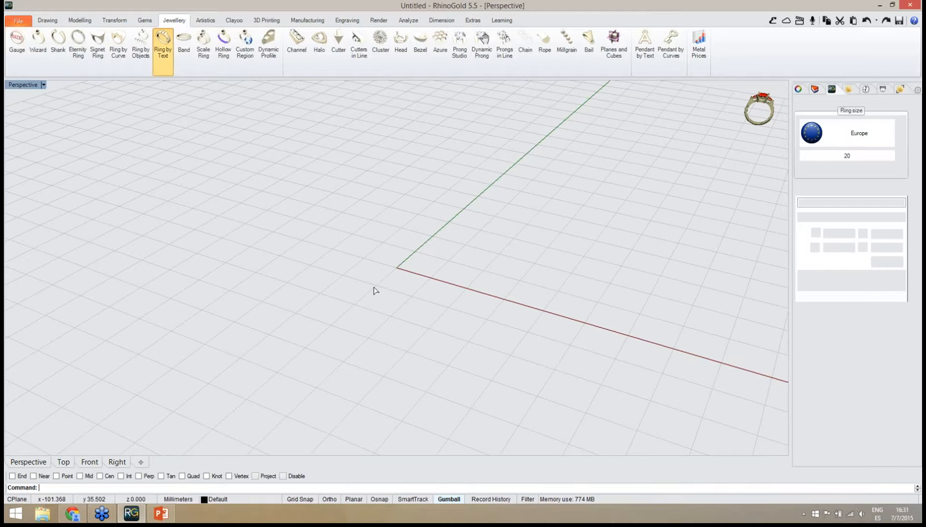
right_drag(413, 302, 429, 307)
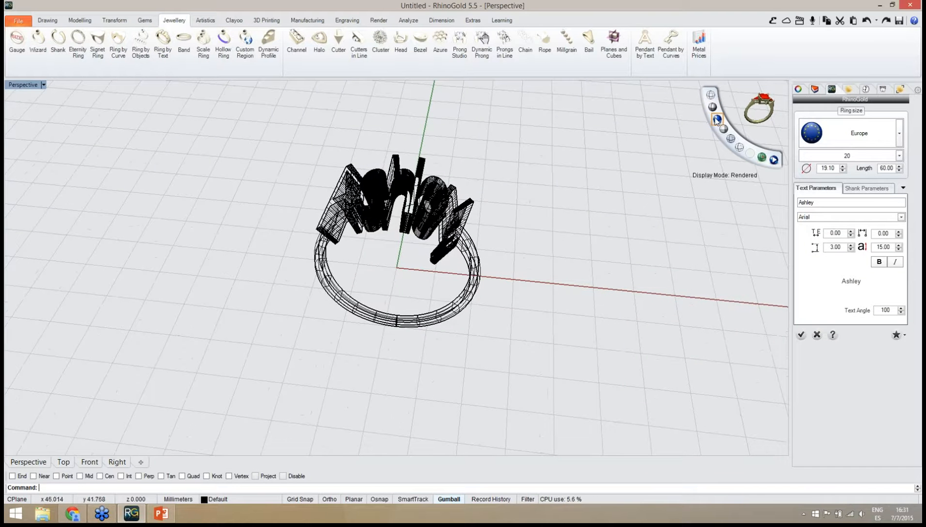
click(717, 119)
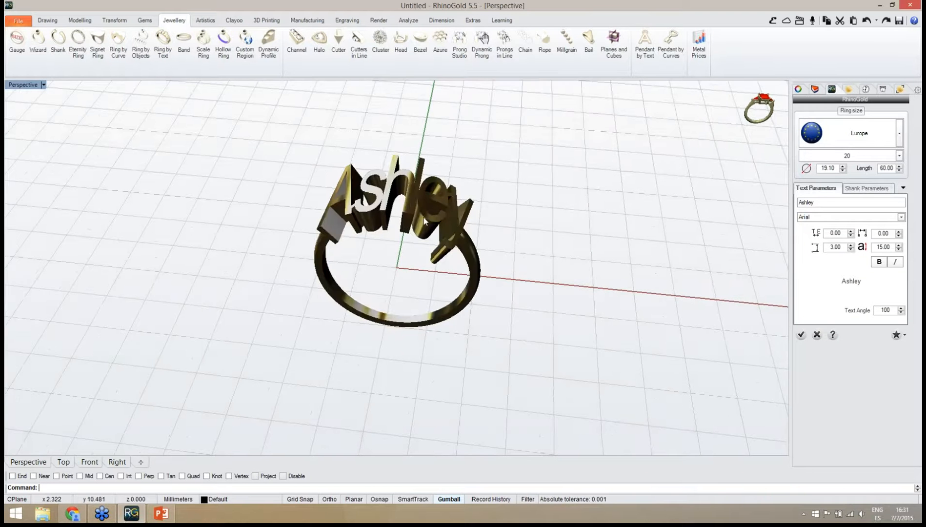
Set the ring text's font to Cooper Black and replace the default text with RhinoGold.
right_drag(394, 196, 426, 286)
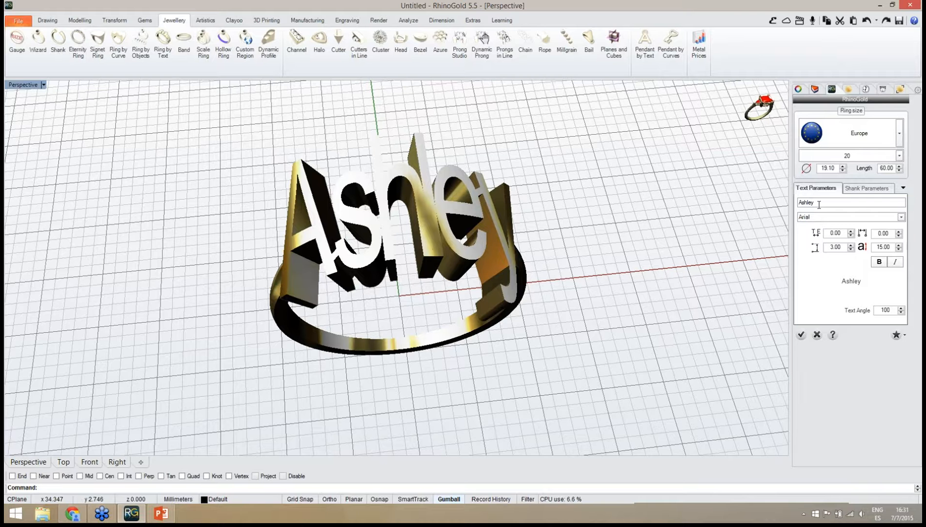
click(825, 218)
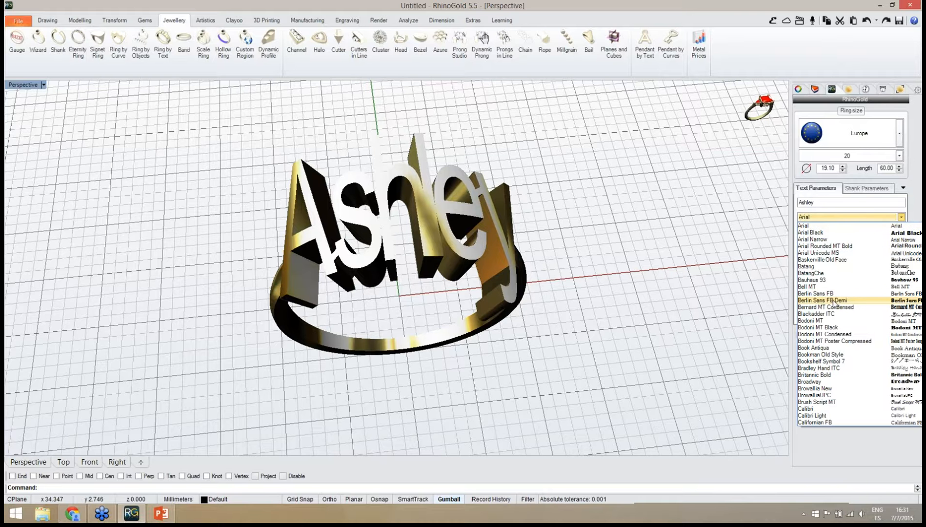
scroll(834, 300, down, 6)
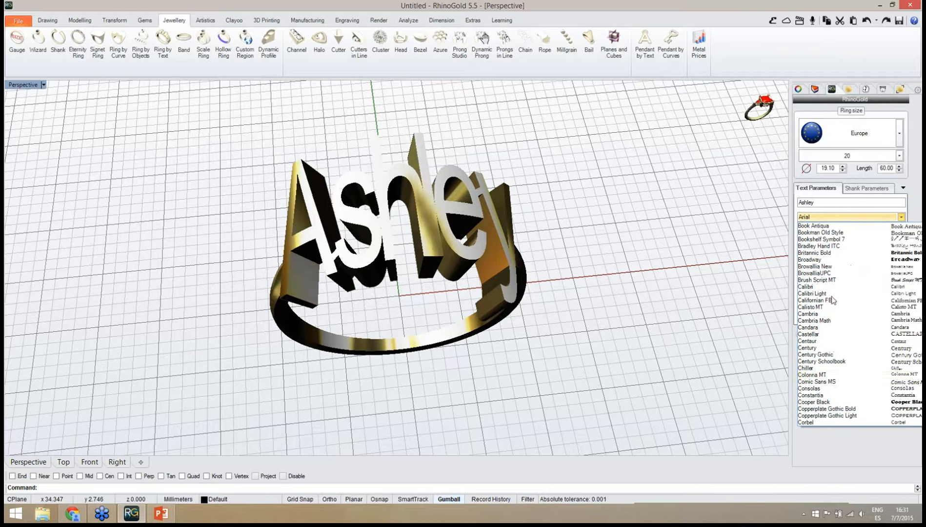
click(830, 401)
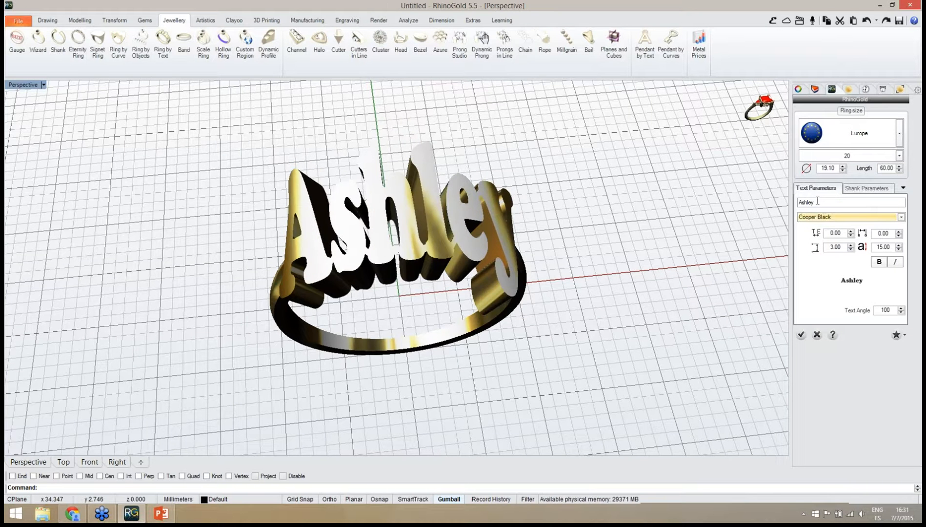
double_click(818, 201)
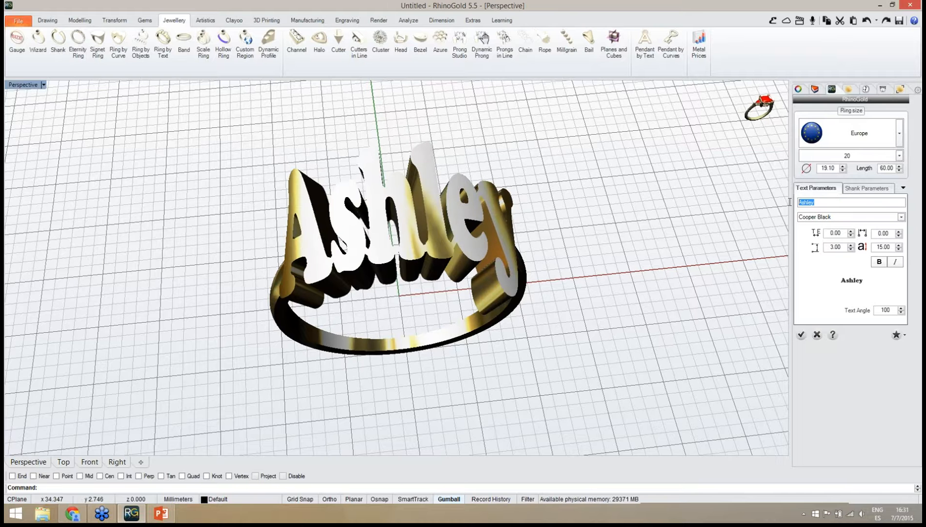
text(Rhino)
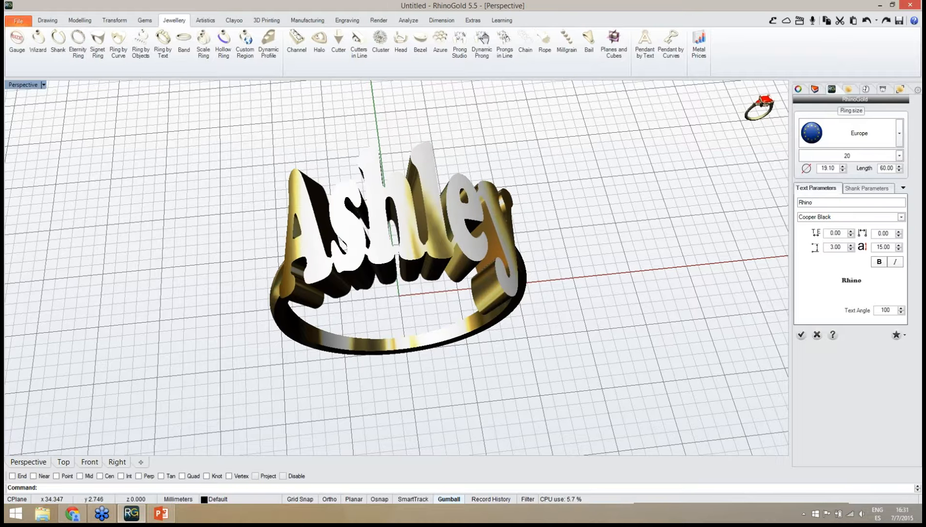
text(Gold)
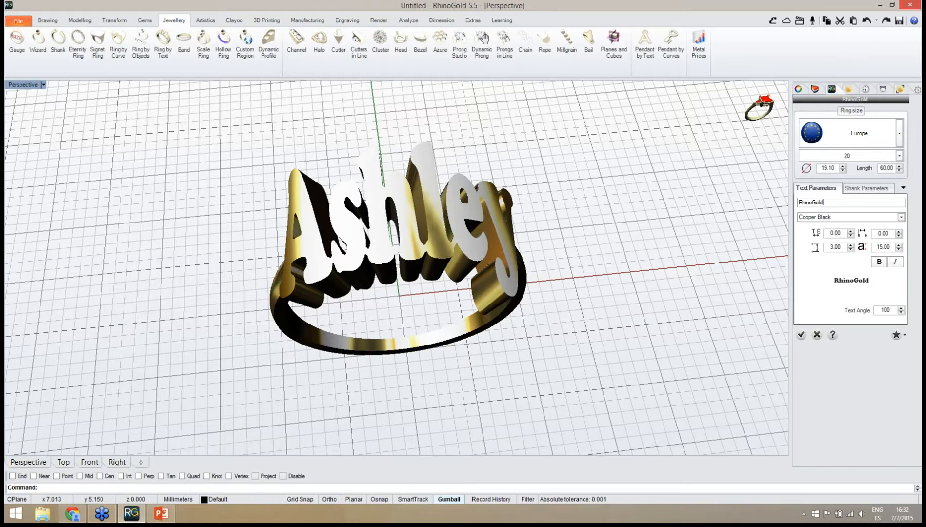
Set the ring's text angle to 120 and the thickness of the letters to 2.50.
right_drag(503, 264, 339, 240)
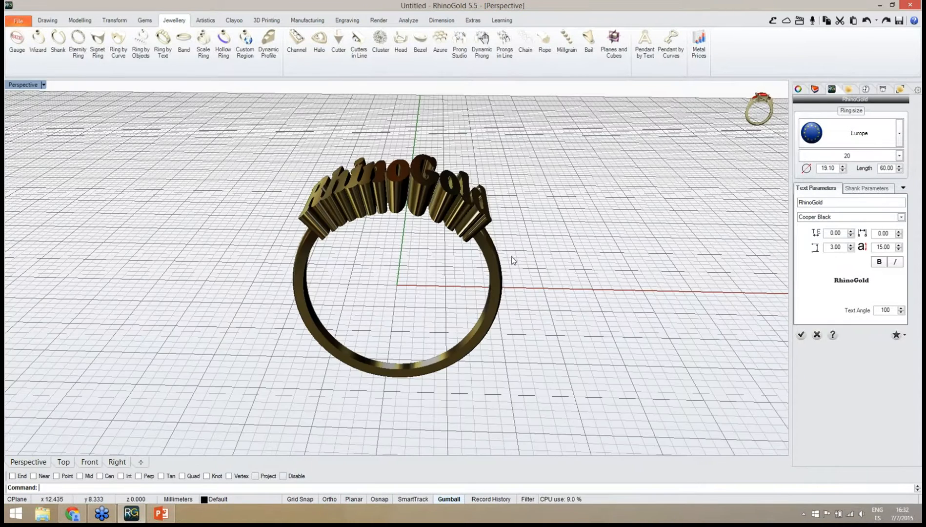
drag(894, 310, 864, 307)
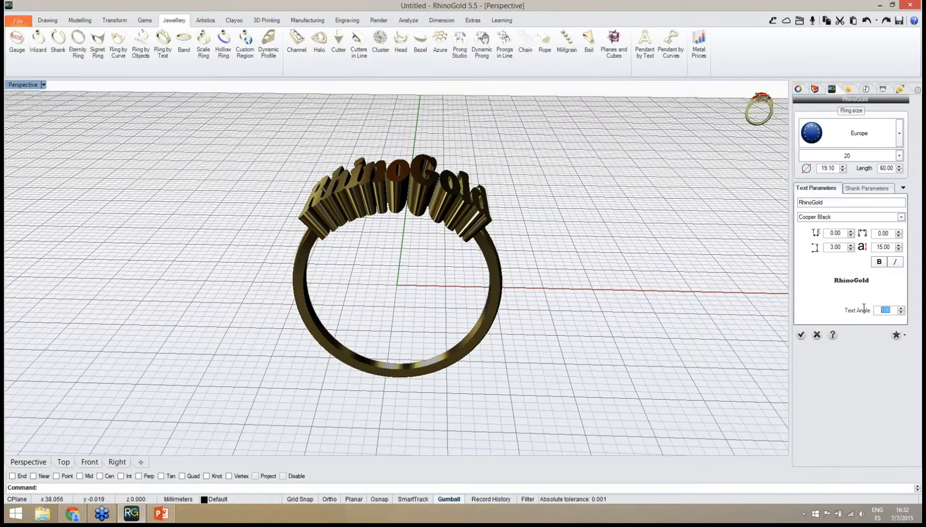
text(1)
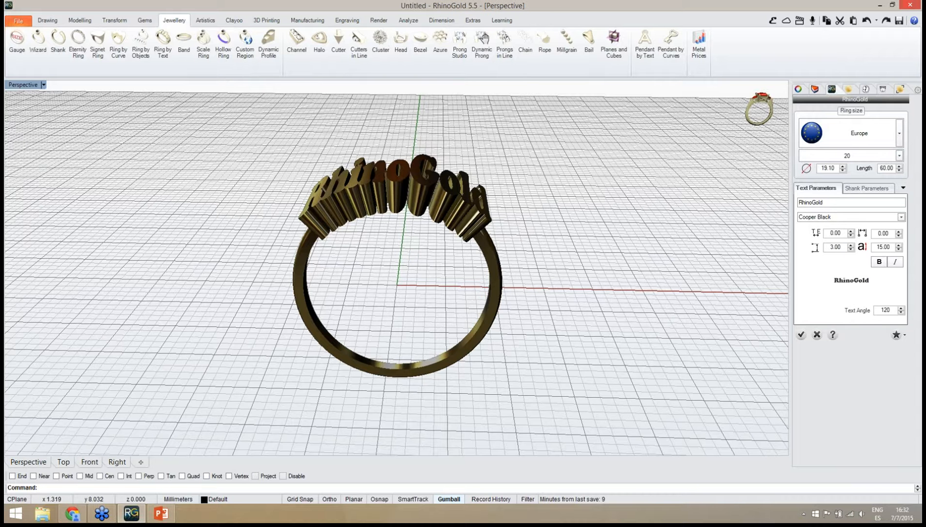
right_drag(430, 259, 746, 263)
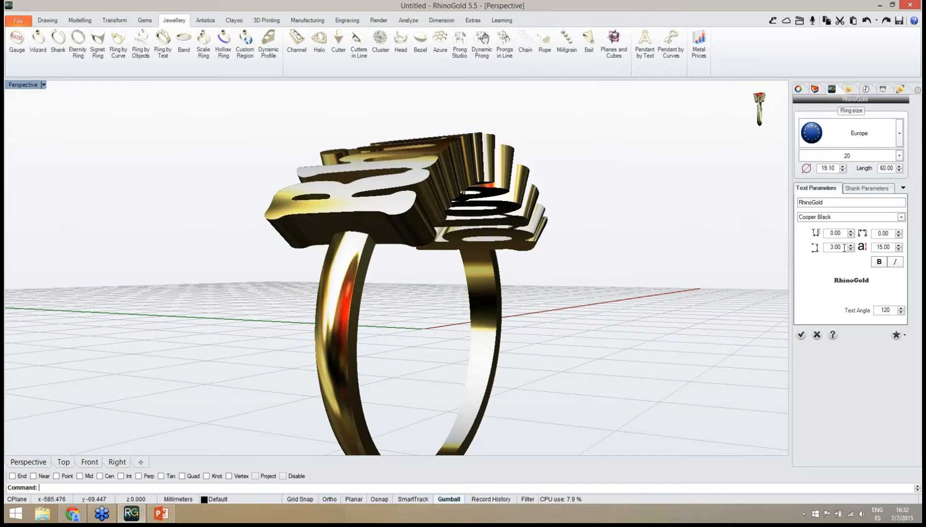
drag(844, 248, 817, 247)
text(2.5)
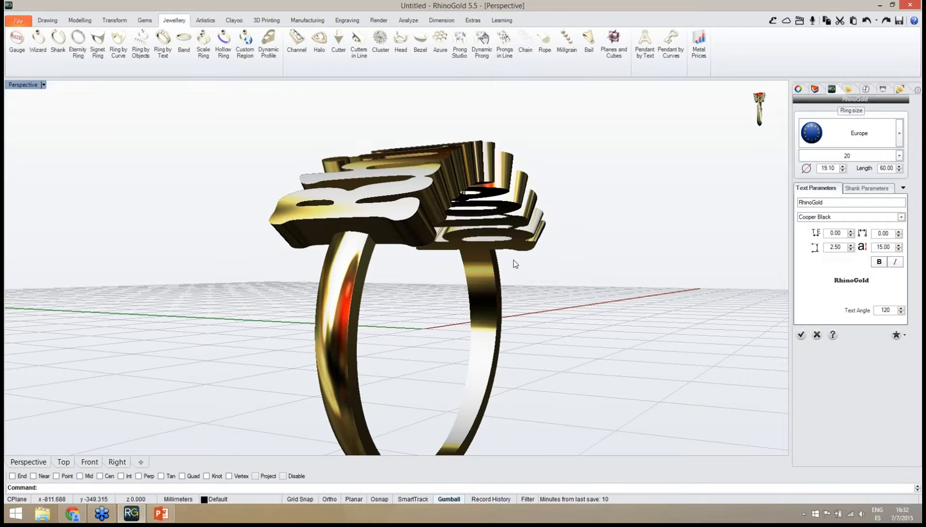
right_drag(515, 262, 640, 289)
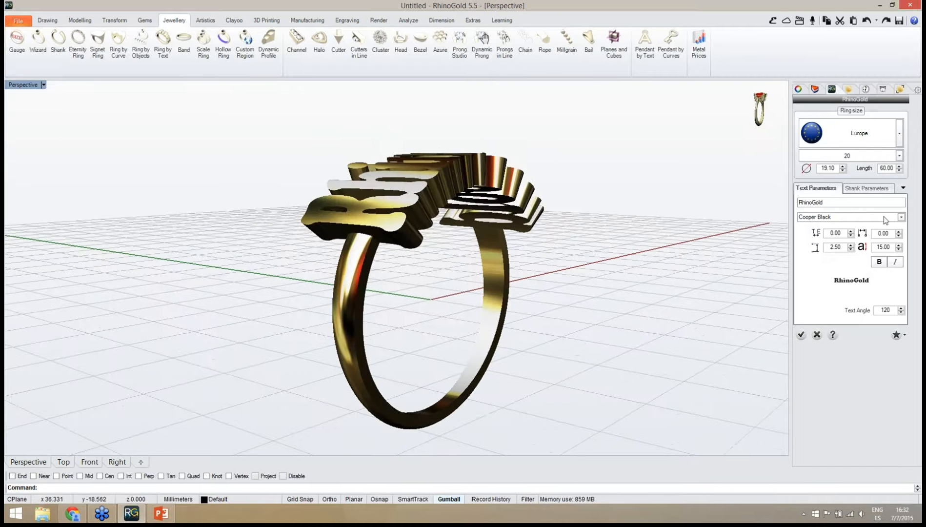
Set the width of the shank's bottom profile to 2.50 and create the text ring.
click(874, 189)
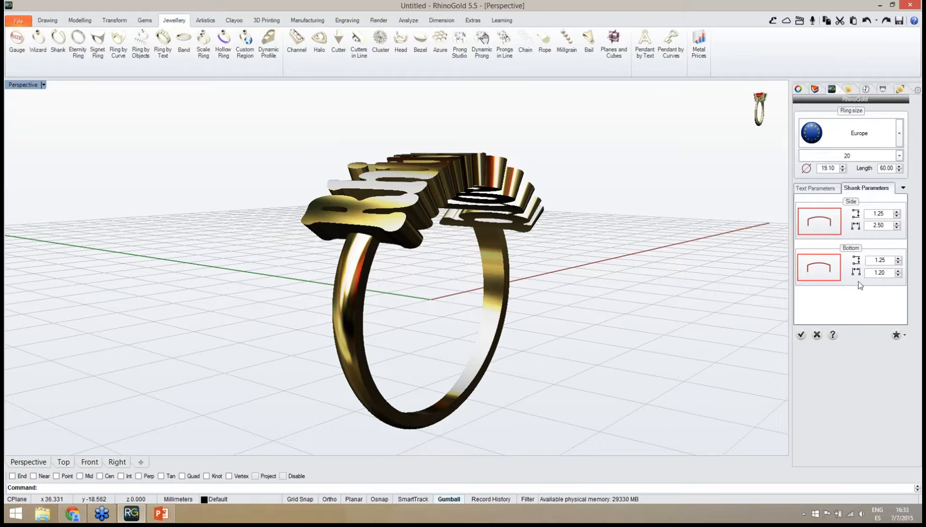
drag(887, 273, 861, 272)
text(2)
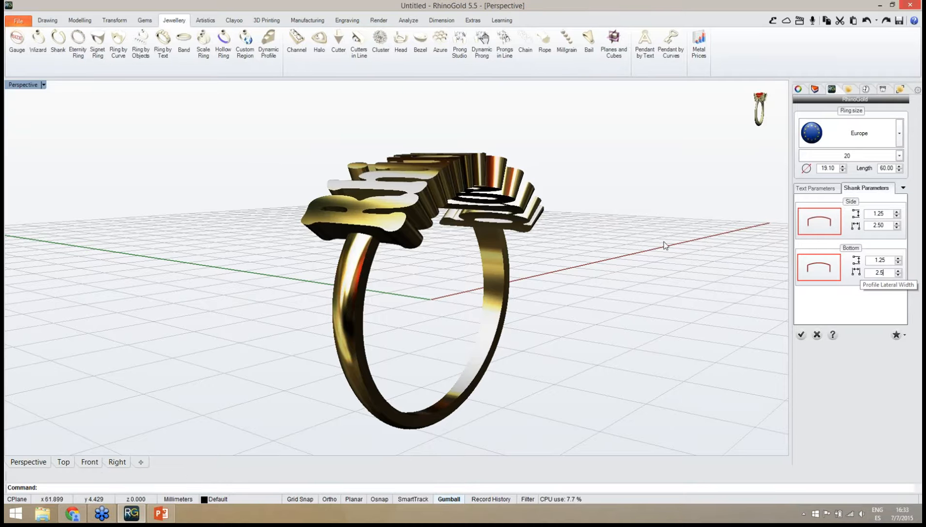
right_drag(521, 319, 391, 265)
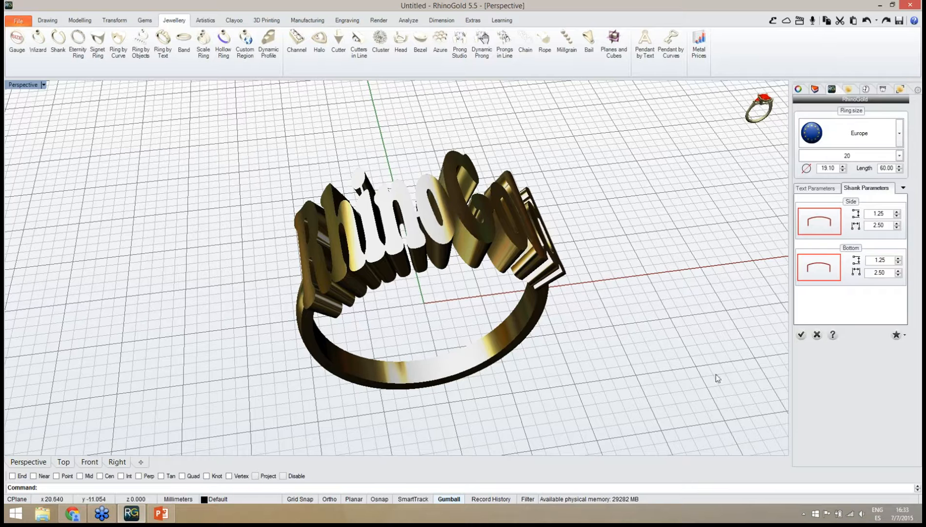
click(799, 336)
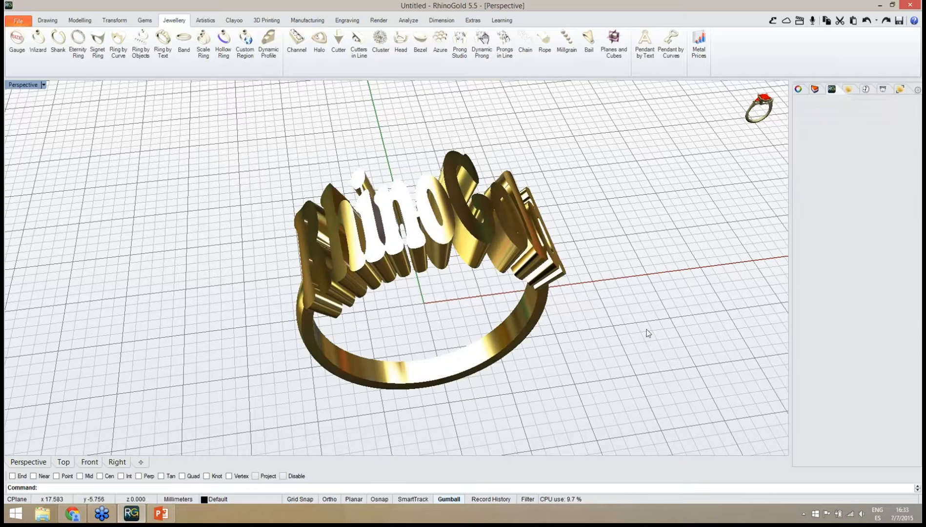
Delete the finished RhinoGold text ring to empty the scene.
right_drag(647, 333, 457, 221)
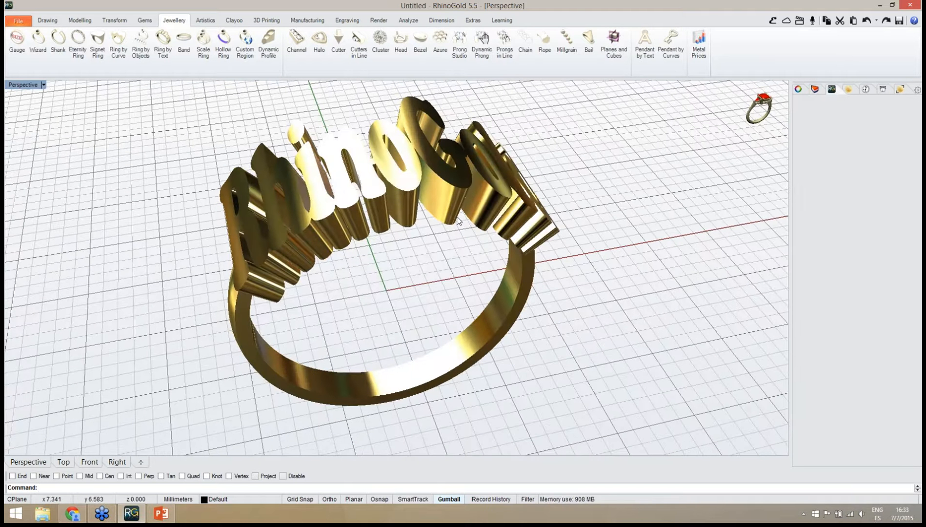
click(457, 221)
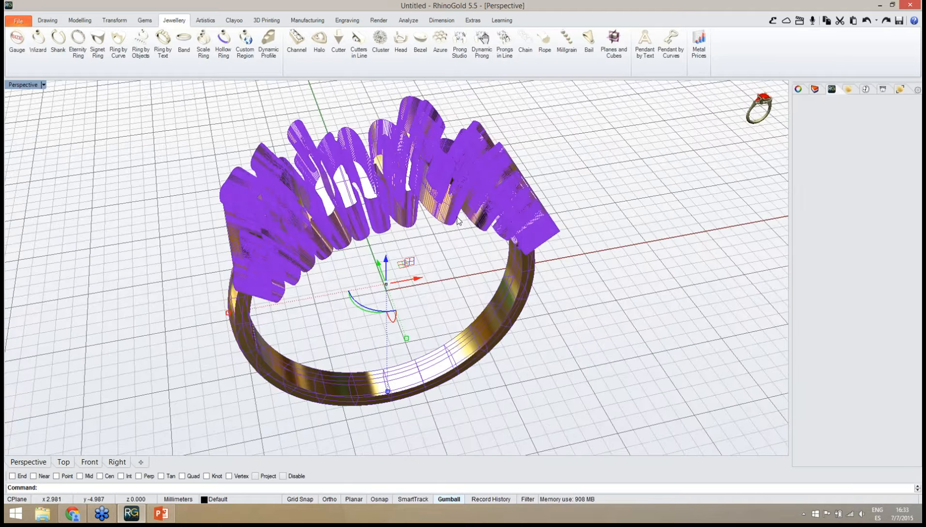
key(Delete)
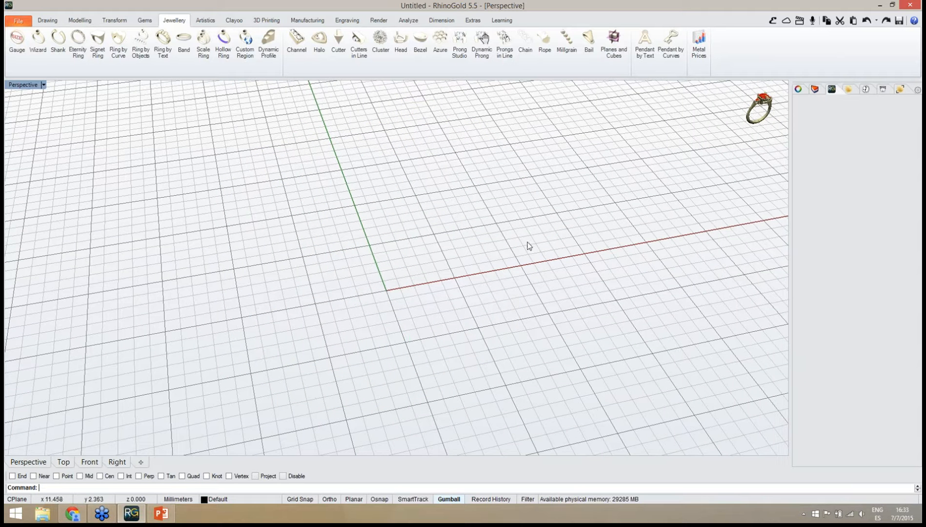
Start a Pendant by Text and replace its default text with RhinoGold.
click(644, 67)
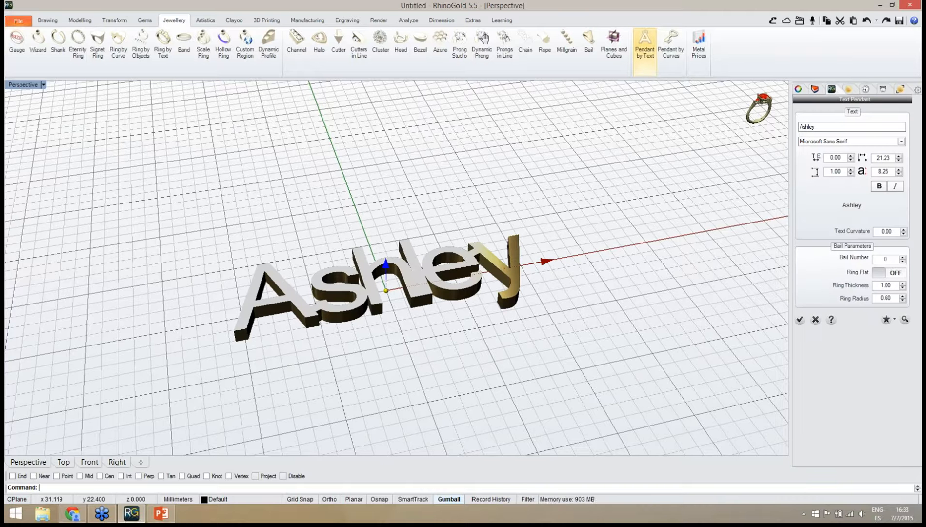
right_drag(449, 292, 471, 292)
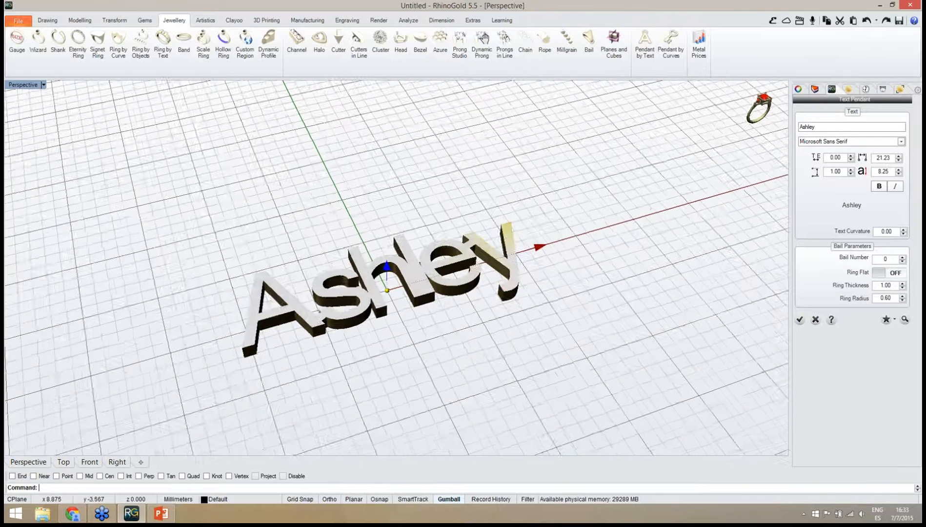
scroll(387, 294, up, 2)
scroll(386, 292, up, 2)
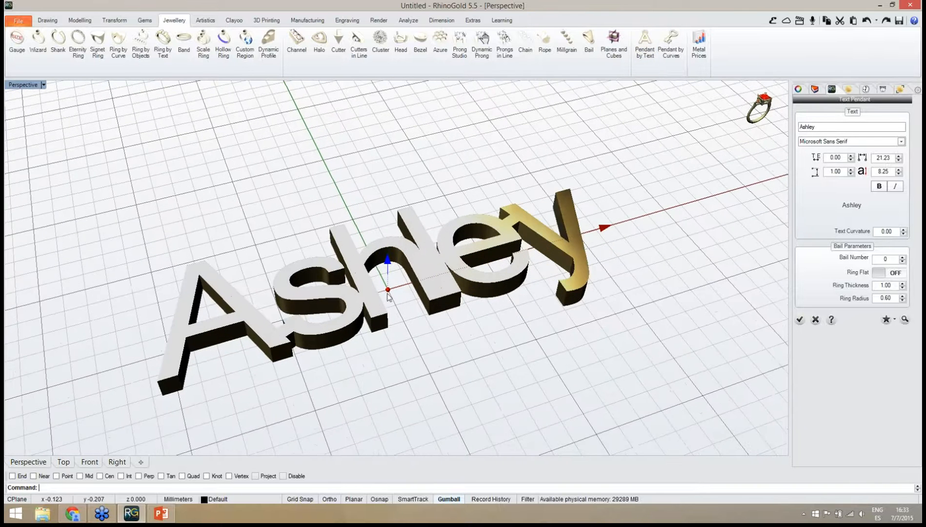
right_drag(430, 307, 503, 310)
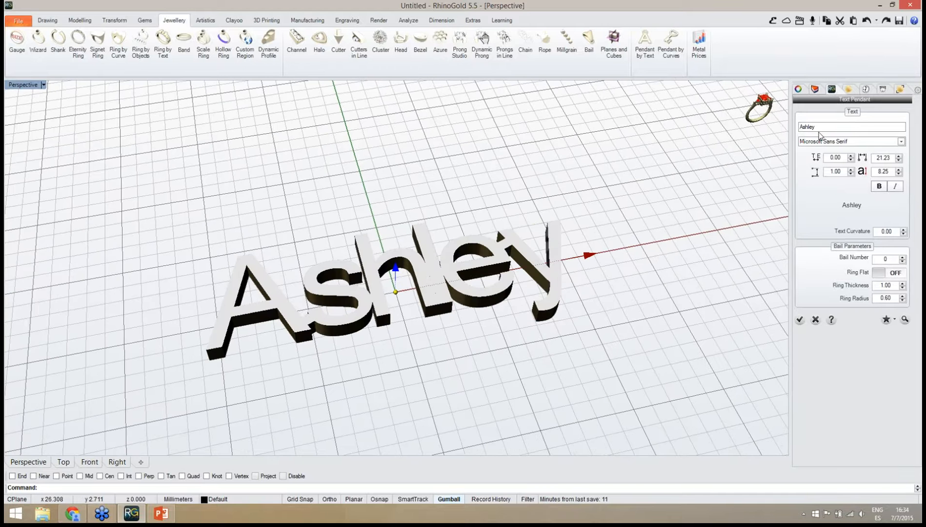
drag(821, 128, 756, 124)
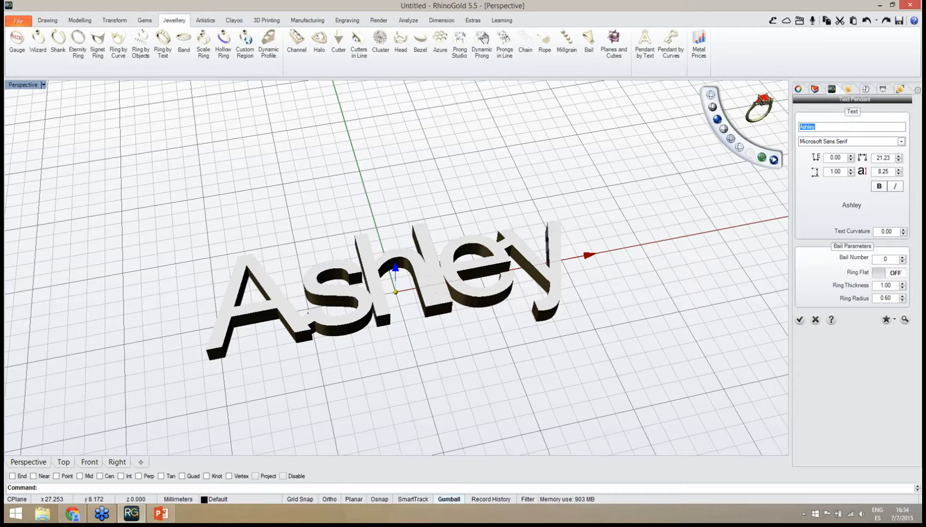
text(RhinoGold)
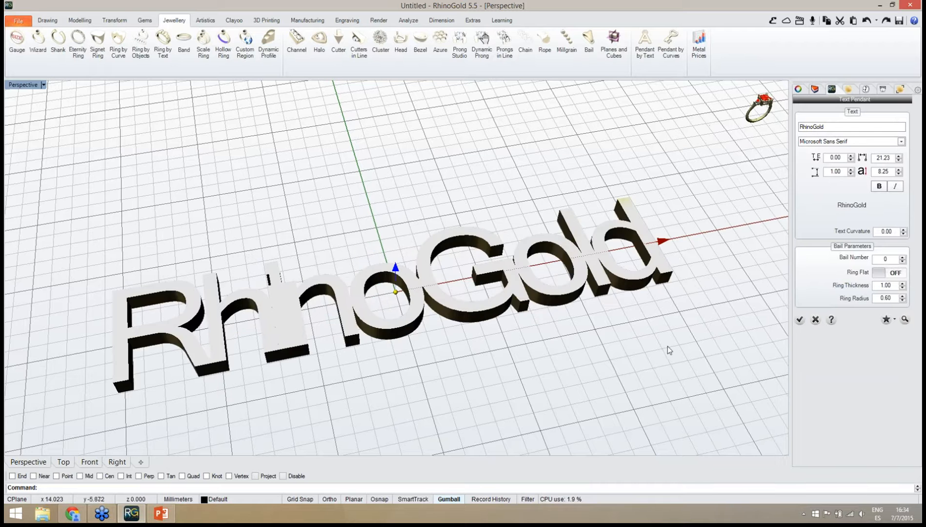
Thicken the pendant's letters to about 2.02 with the vertical handle in the viewport.
right_drag(520, 320, 393, 264)
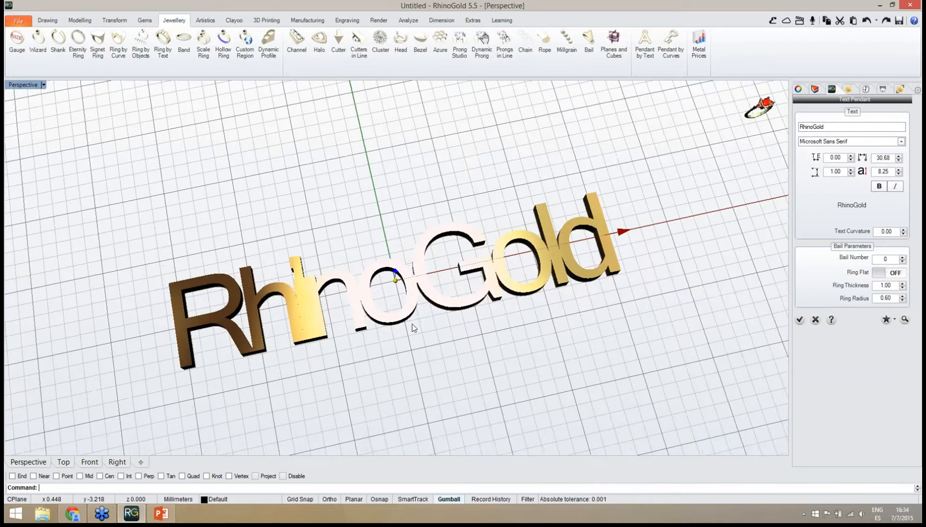
right_drag(412, 325, 710, 287)
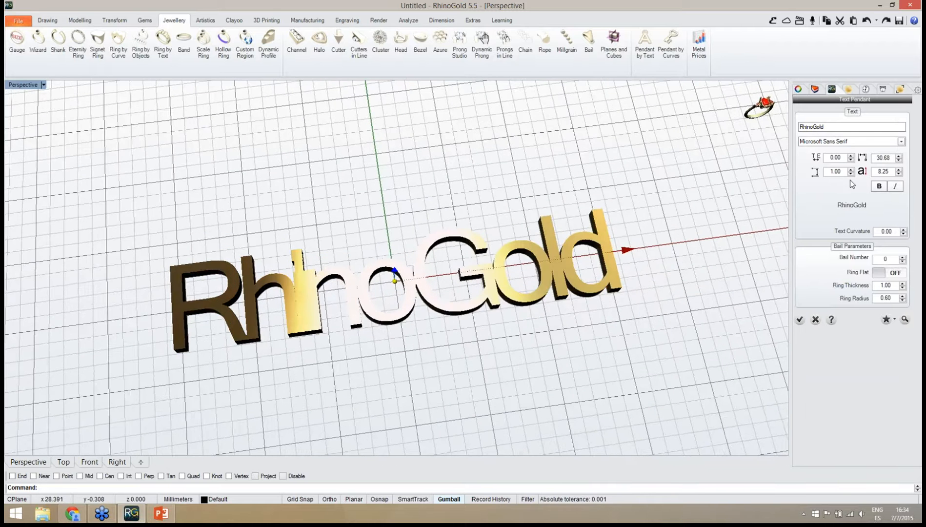
right_drag(496, 326, 493, 293)
drag(398, 259, 398, 256)
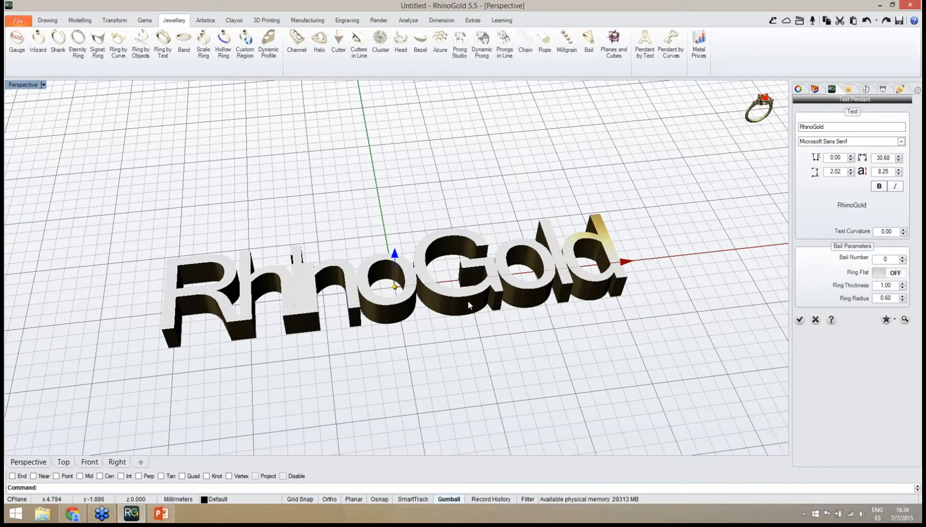
right_drag(468, 299, 452, 303)
scroll(426, 198, down, 2)
right_drag(440, 255, 450, 260)
Try bending the pendant text with its curvature handle, first to -10.00 and then the opposite way to about 9.93.
drag(400, 270, 427, 377)
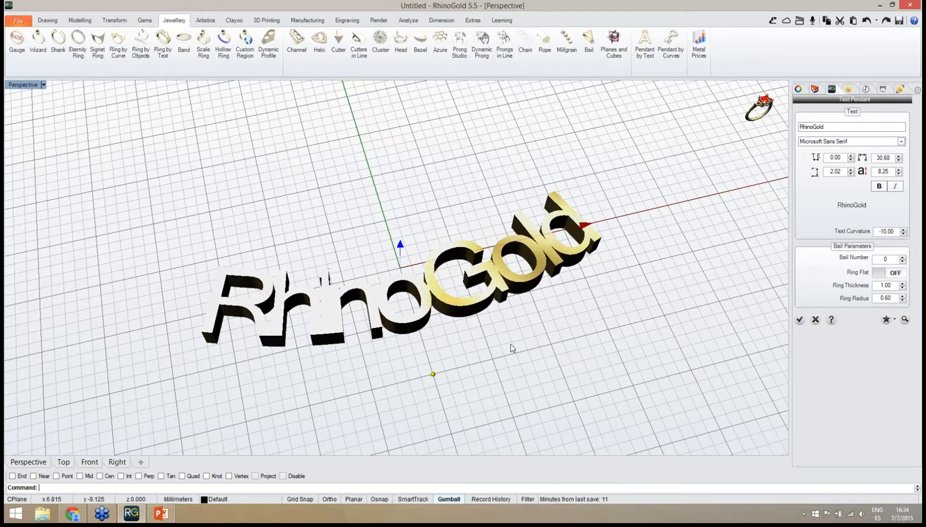
right_drag(510, 343, 451, 383)
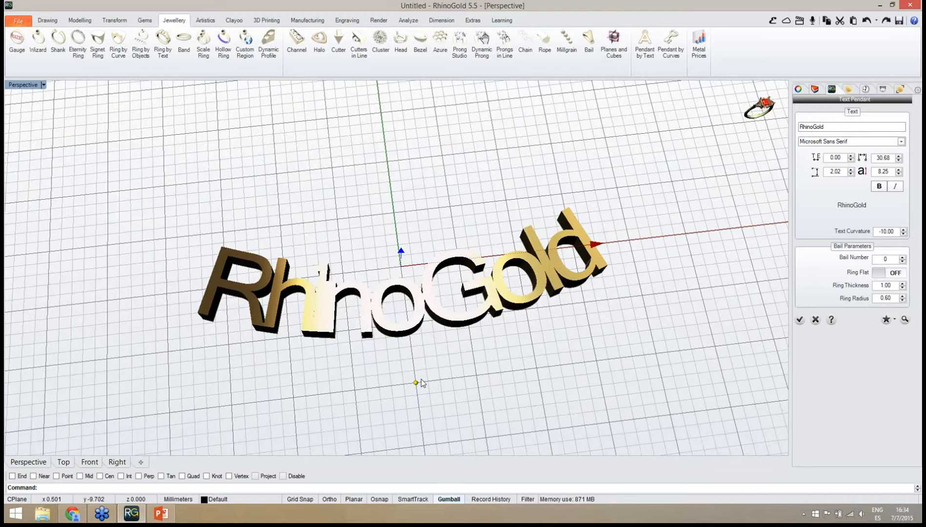
drag(420, 382, 425, 161)
right_drag(480, 239, 451, 333)
scroll(450, 332, up, 2)
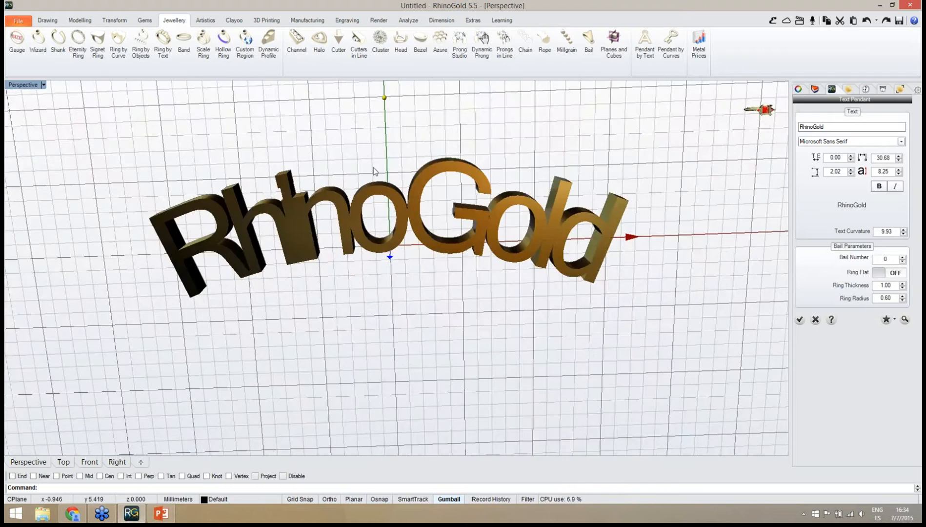
Bend the pendant text to a curvature of about -7.73 and make the letters bold.
right_drag(373, 171, 385, 210)
drag(384, 208, 423, 395)
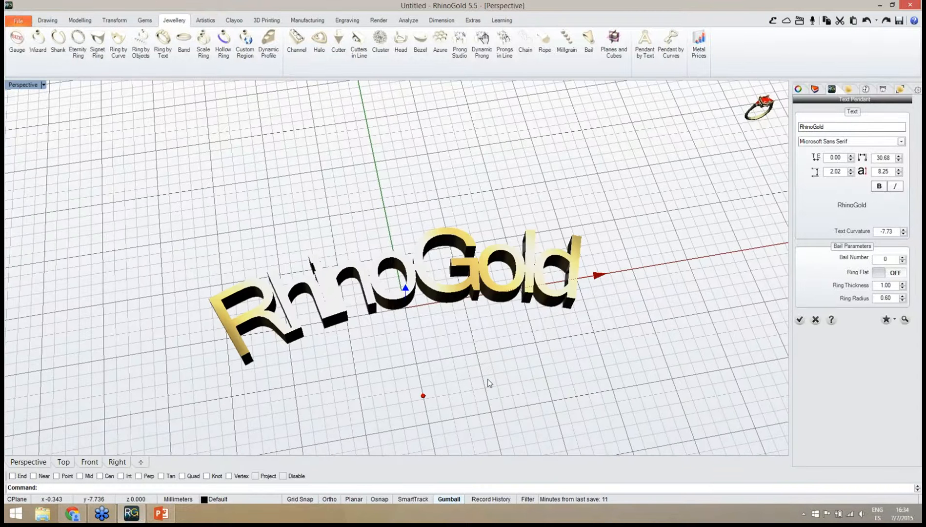
right_drag(506, 382, 496, 399)
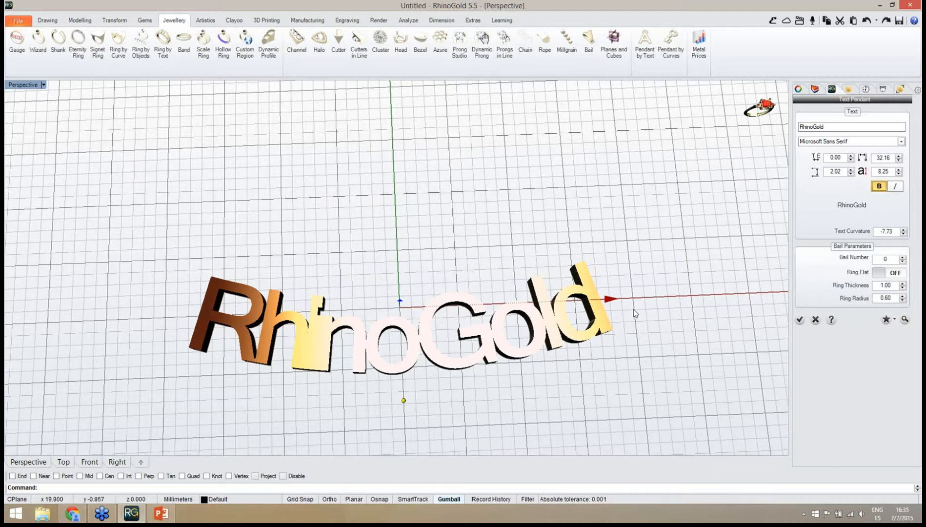
right_drag(644, 346, 680, 316)
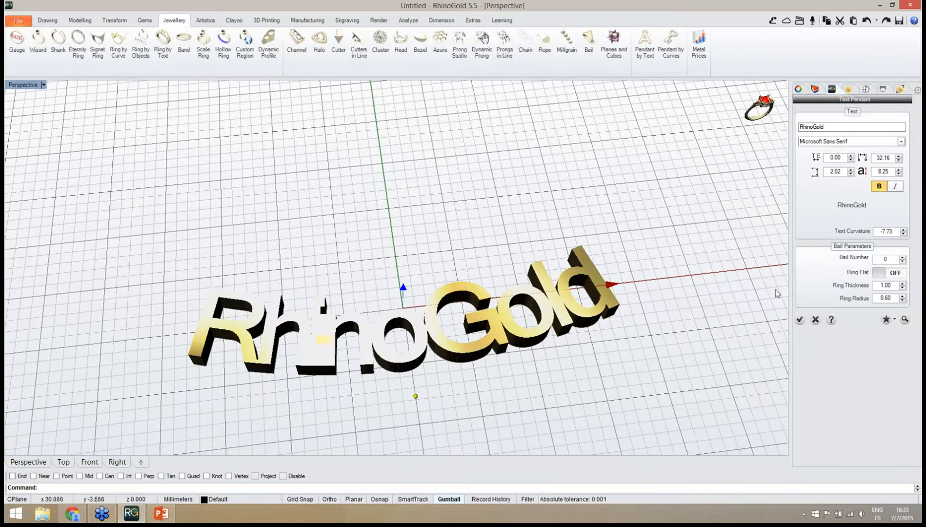
Add two bails to the text pendant and adjust their positions above the R and the d.
click(902, 258)
click(903, 258)
right_drag(521, 282, 556, 263)
drag(588, 254, 591, 253)
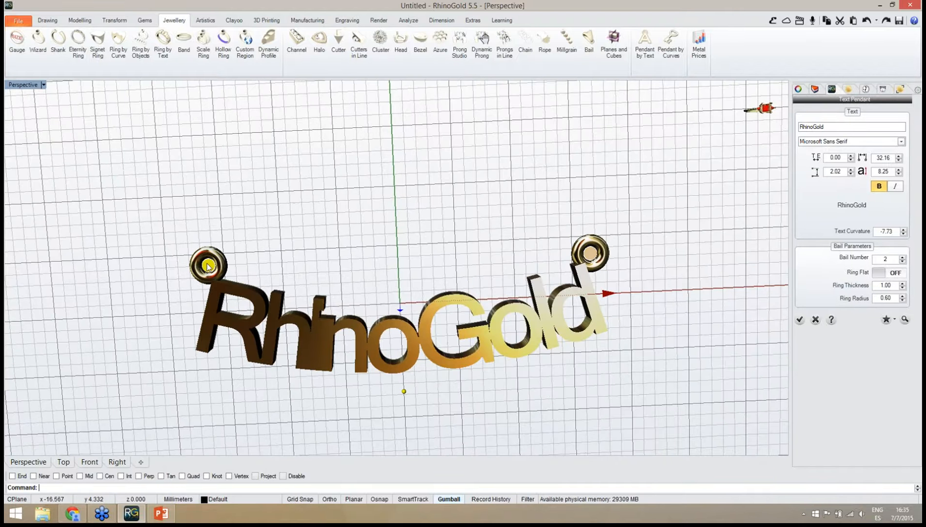
drag(209, 266, 207, 266)
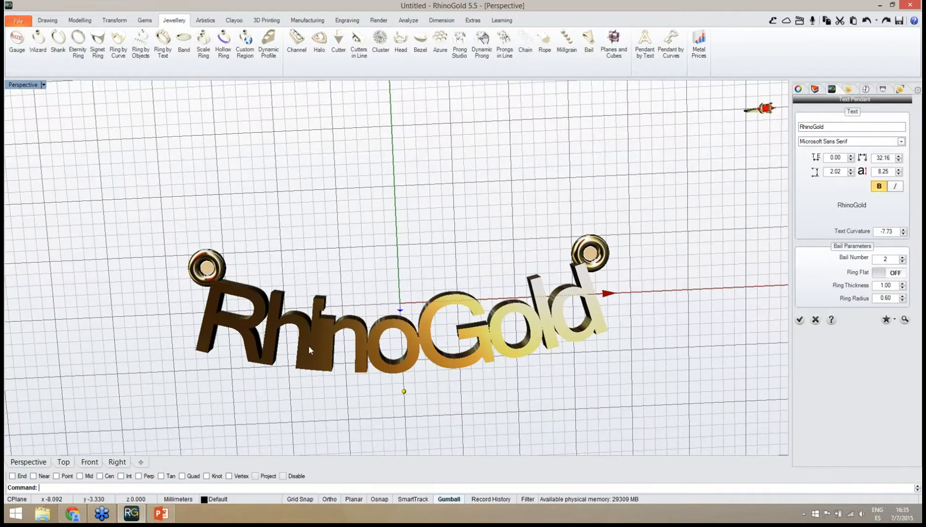
scroll(302, 344, up, 3)
scroll(303, 343, down, 2)
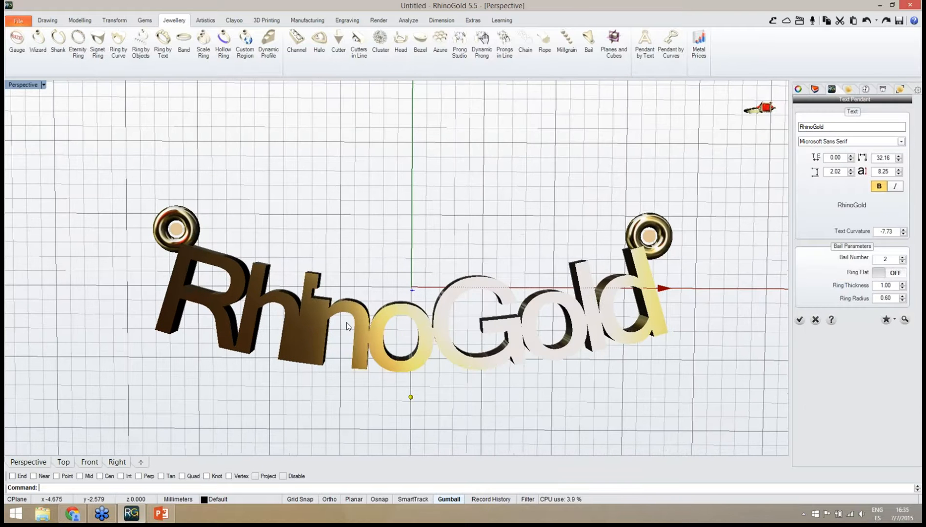
right_drag(346, 321, 353, 320)
right_drag(407, 335, 414, 333)
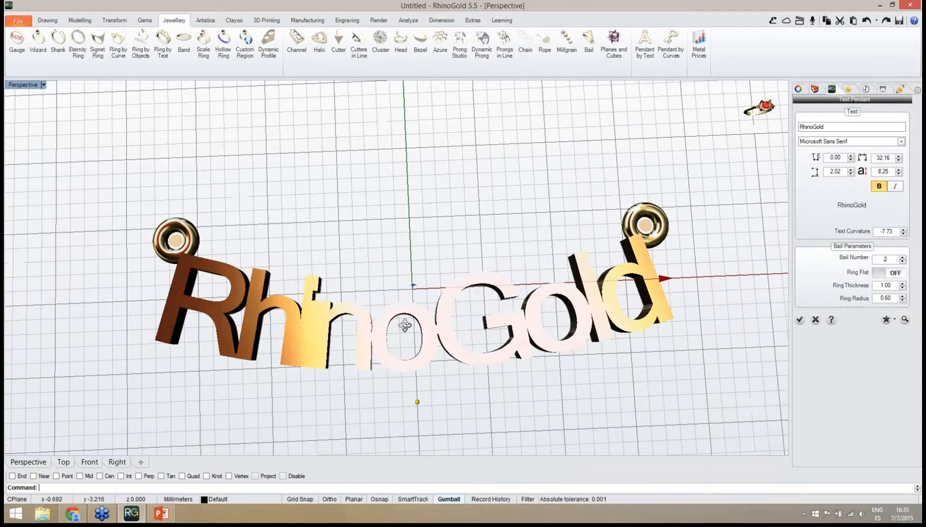
Try the flat ring option on the pendant's bails, then restore the rounded rings.
click(893, 275)
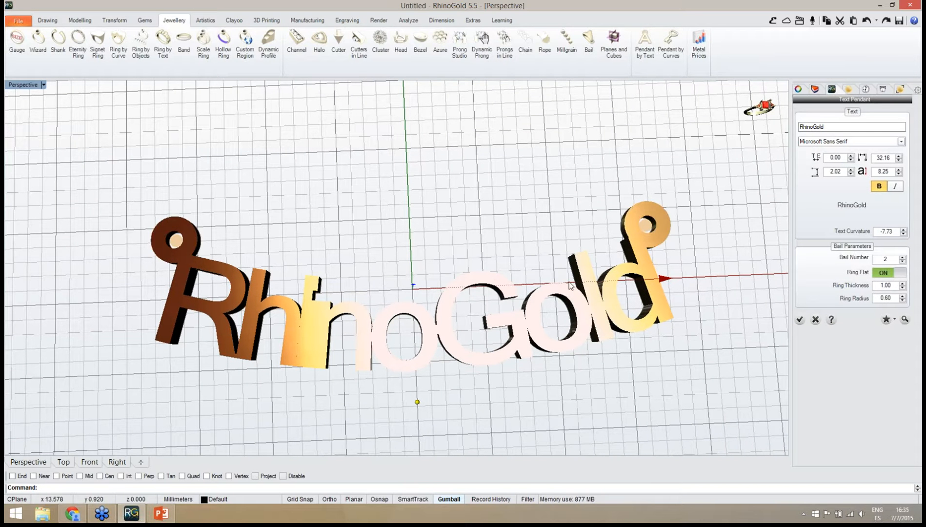
right_drag(570, 284, 546, 314)
click(887, 276)
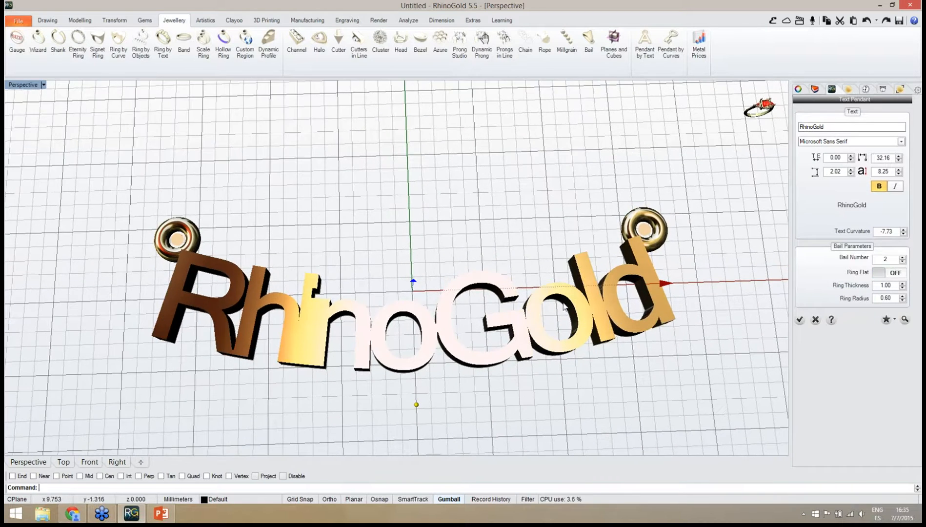
Set the bails' ring thickness to 1.20 and ring radius to 0.80, and nudge both bails at the text's ends.
click(903, 283)
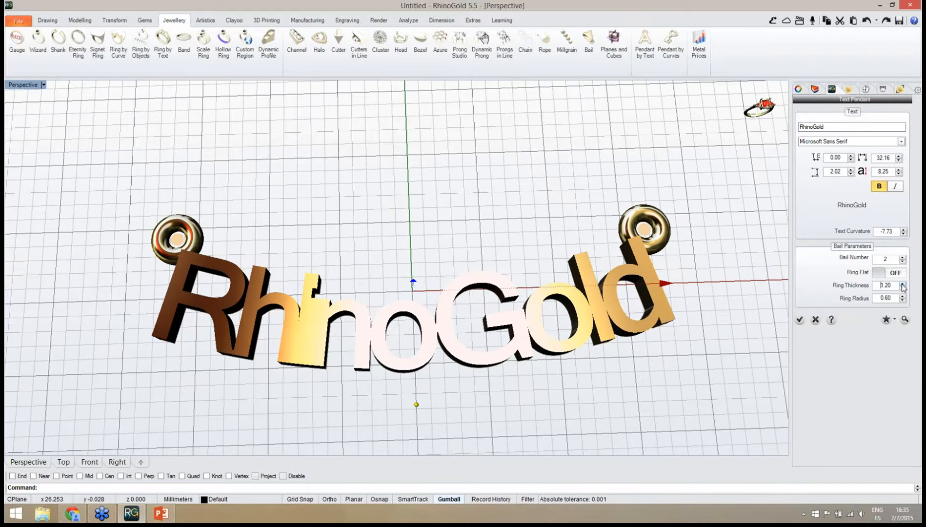
click(903, 296)
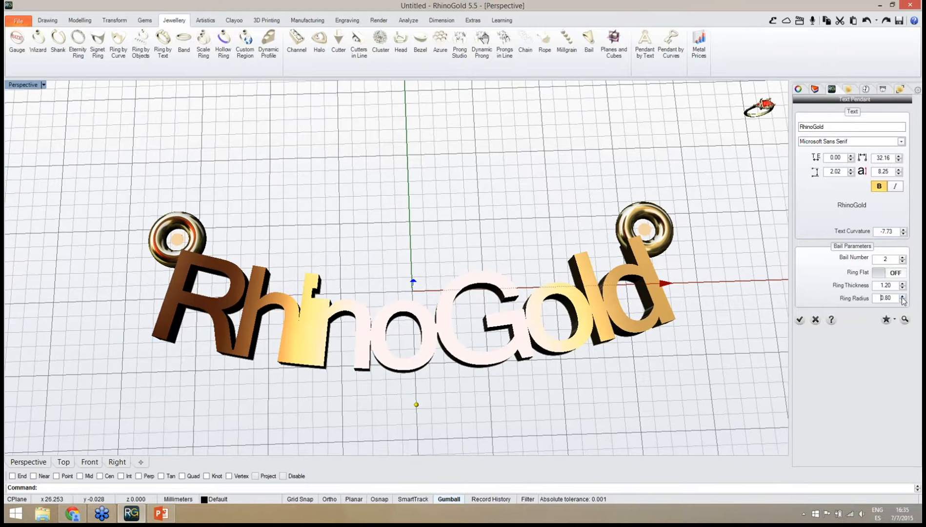
mouse_move(645, 231)
mouse_down()
mouse_move(660, 230)
mouse_move(649, 231)
mouse_up()
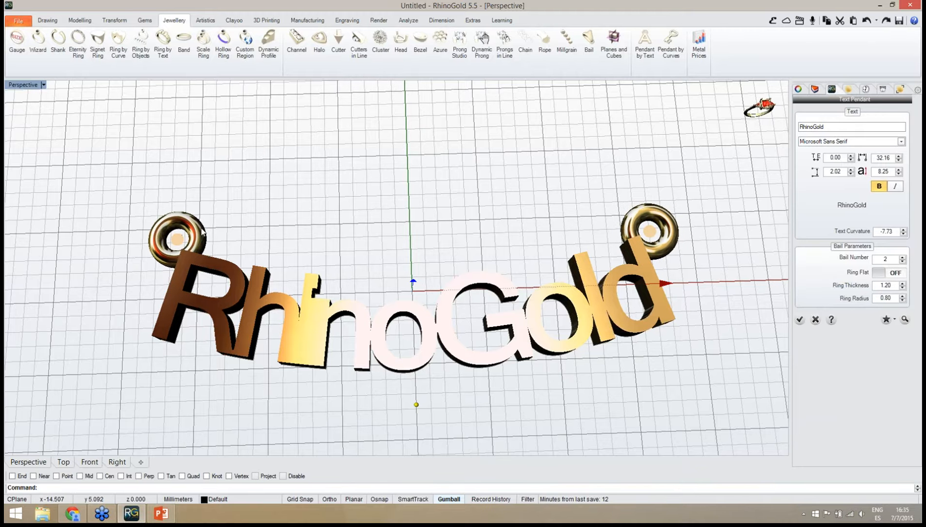
drag(180, 239, 180, 239)
right_drag(211, 290, 224, 253)
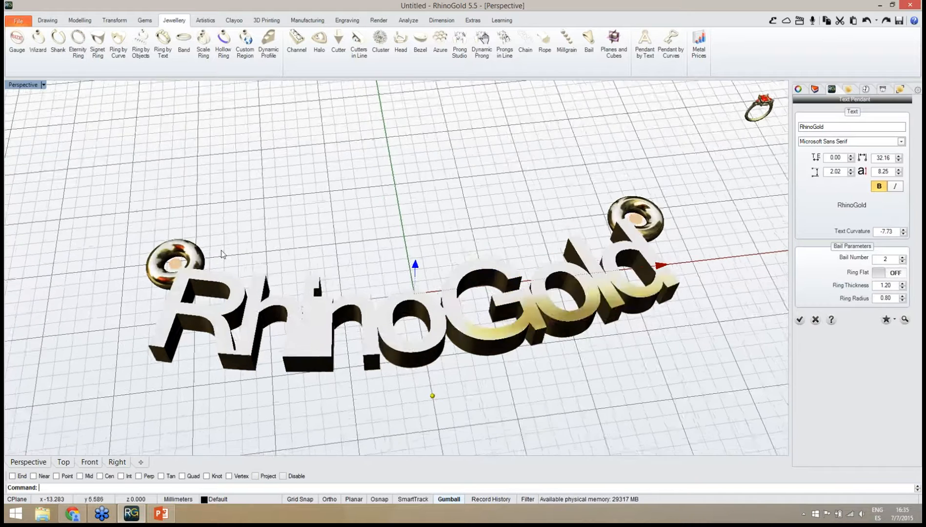
right_drag(335, 224, 344, 265)
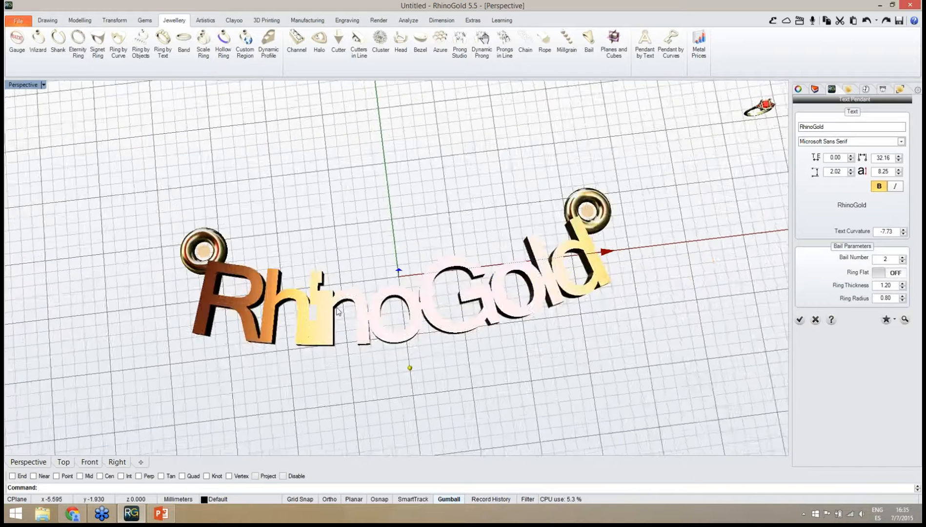
Set the bail number to 0 and create the RhinoGold text pendant.
scroll(313, 306, up, 3)
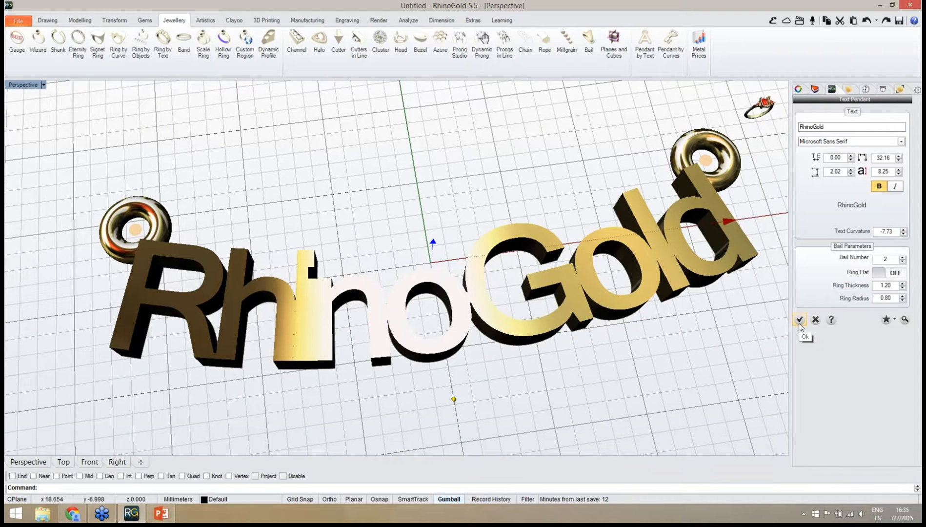
click(902, 262)
click(902, 262)
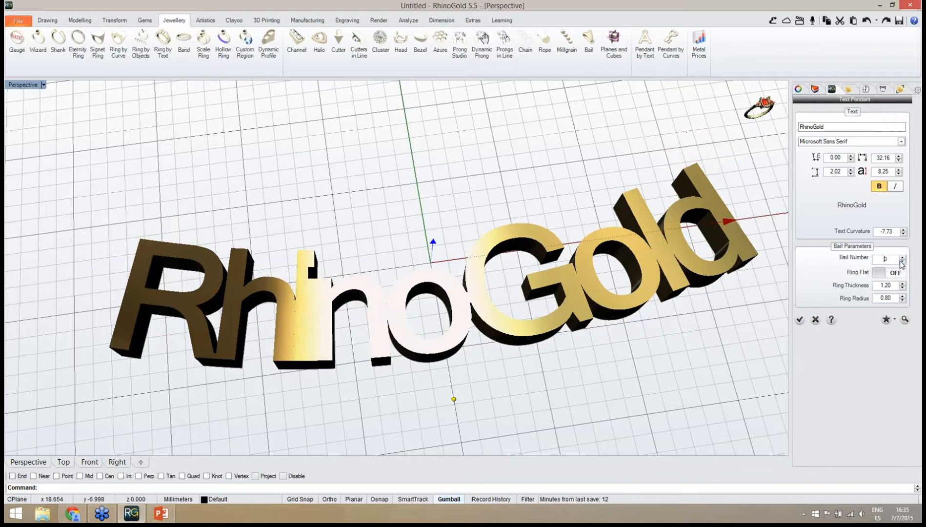
click(800, 319)
Examine the finished text pendant's letters from several angles.
right_drag(703, 347, 356, 261)
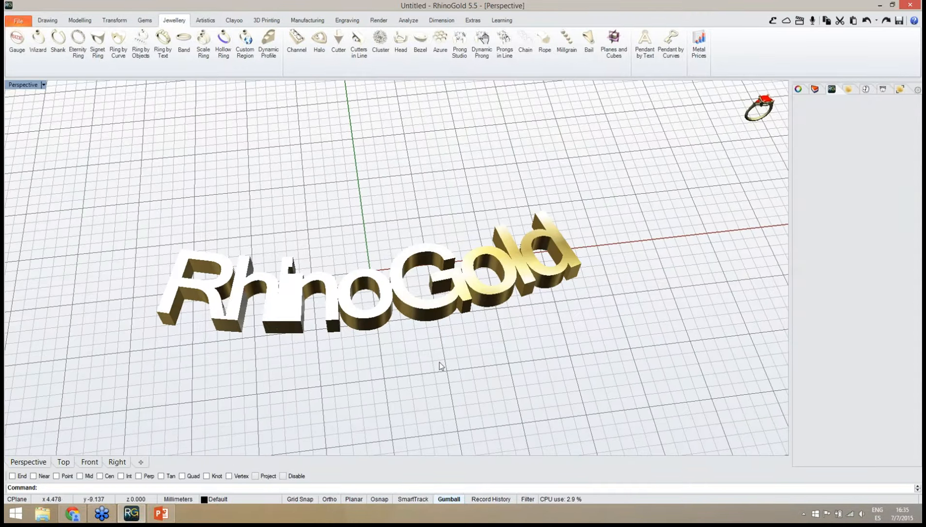
right_drag(440, 367, 317, 338)
scroll(255, 303, up, 2)
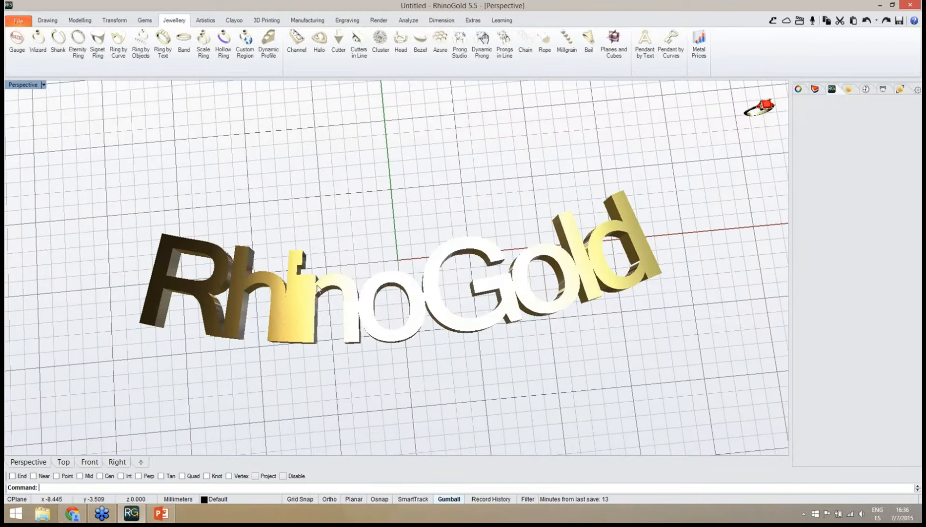
right_drag(421, 270, 379, 316)
scroll(383, 317, up, 2)
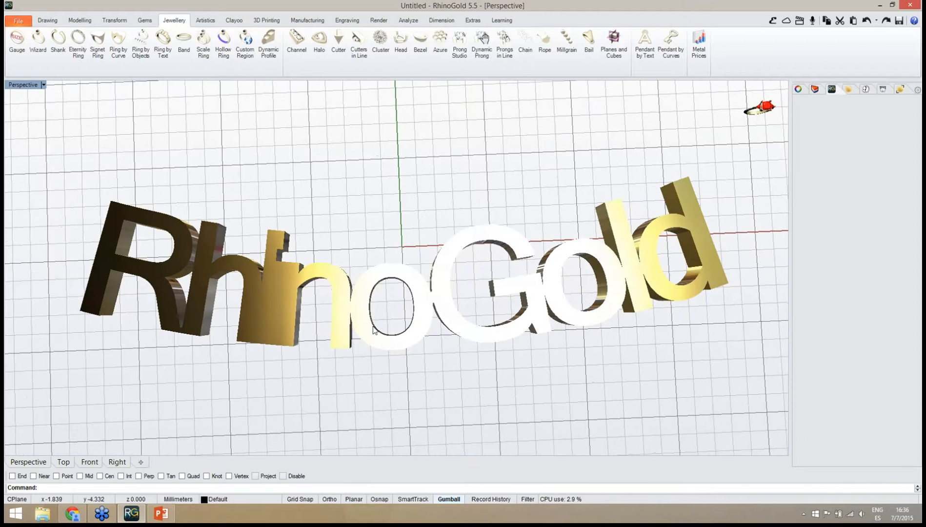
right_drag(372, 331, 415, 306)
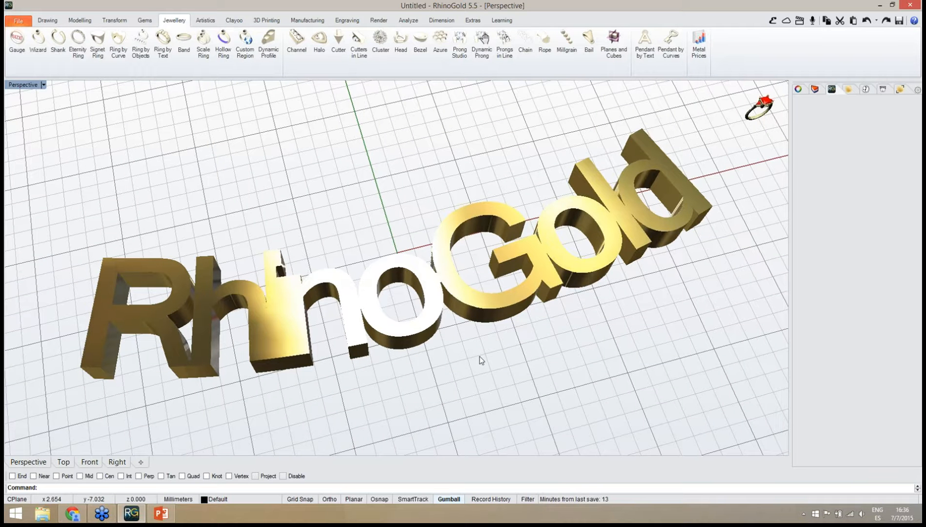
right_drag(480, 356, 271, 402)
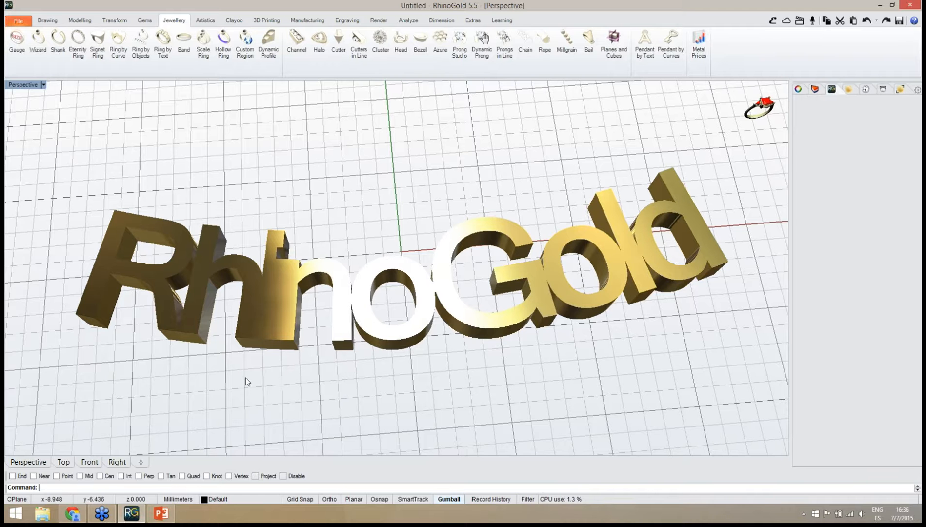
right_drag(244, 378, 234, 385)
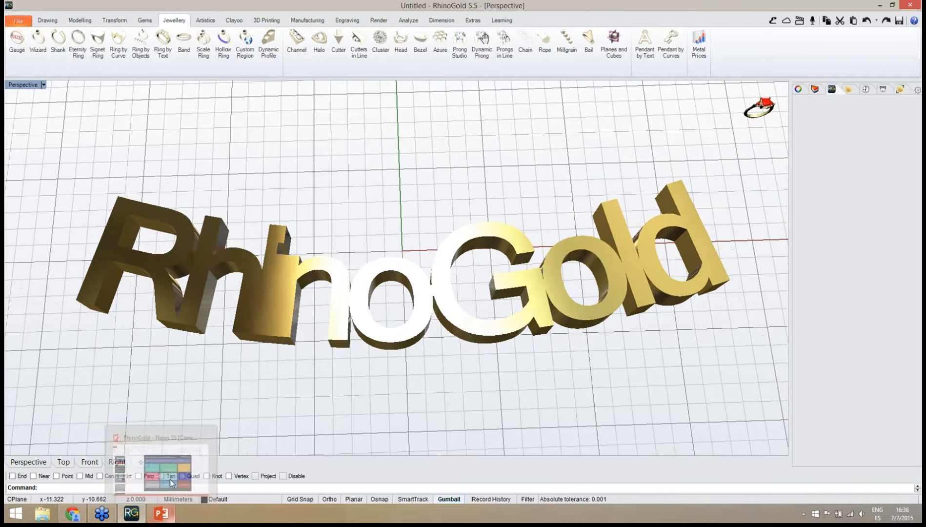
mouse_move(172, 516)
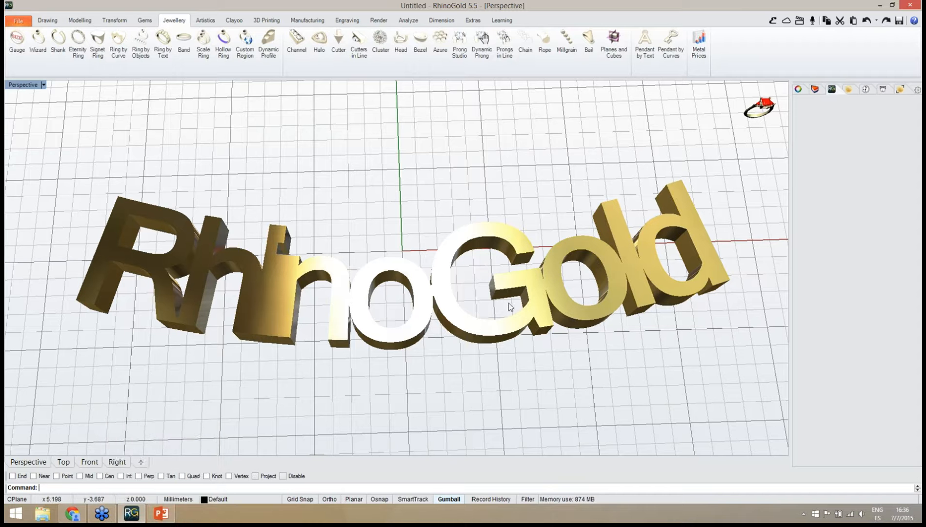
Show the gem materials library and delete the RhinoGold text pendant.
click(851, 91)
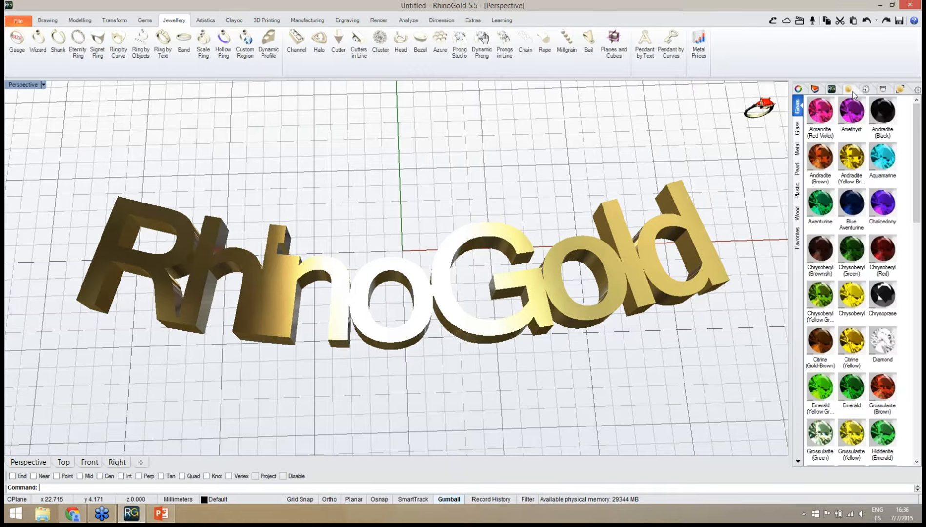
right_drag(440, 350, 376, 276)
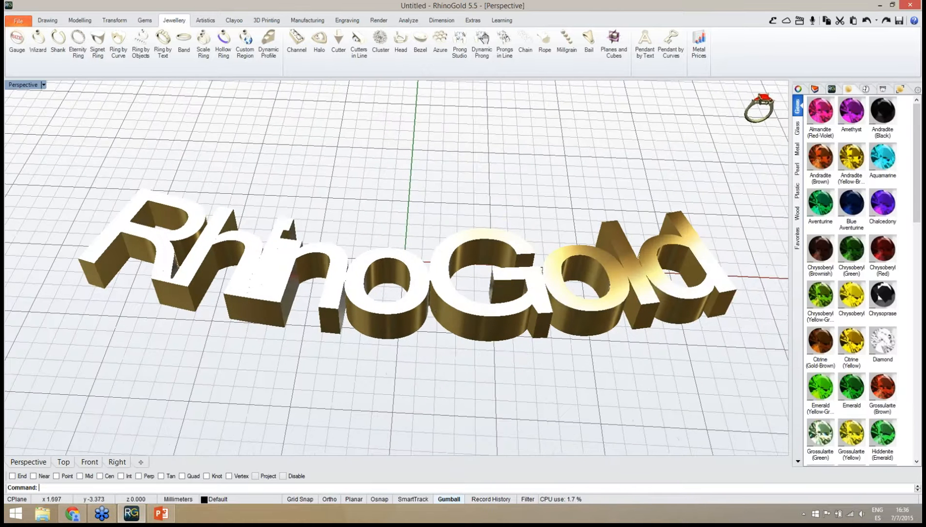
click(443, 308)
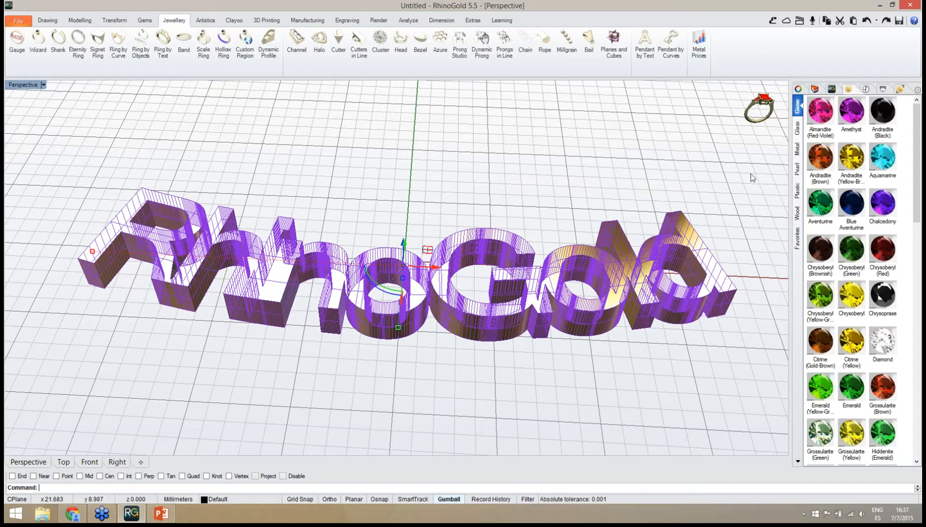
mouse_move(734, 158)
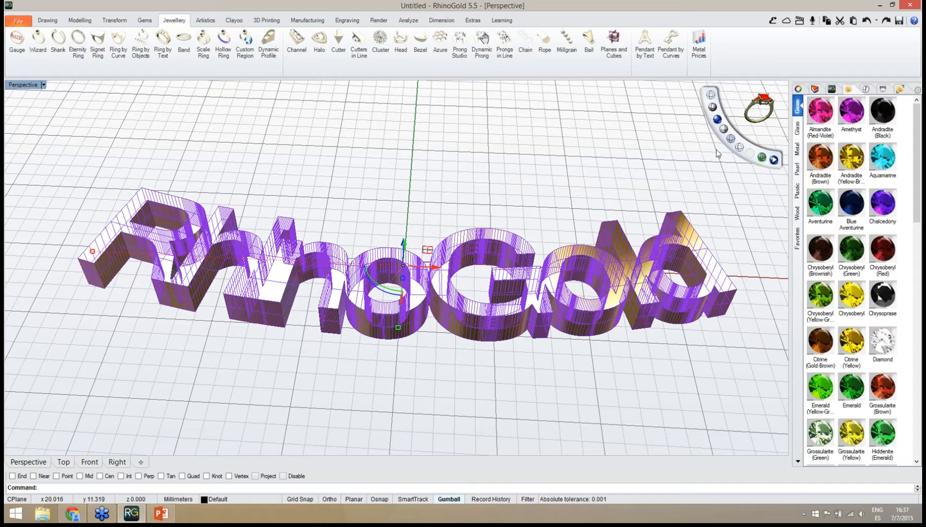
key(Delete)
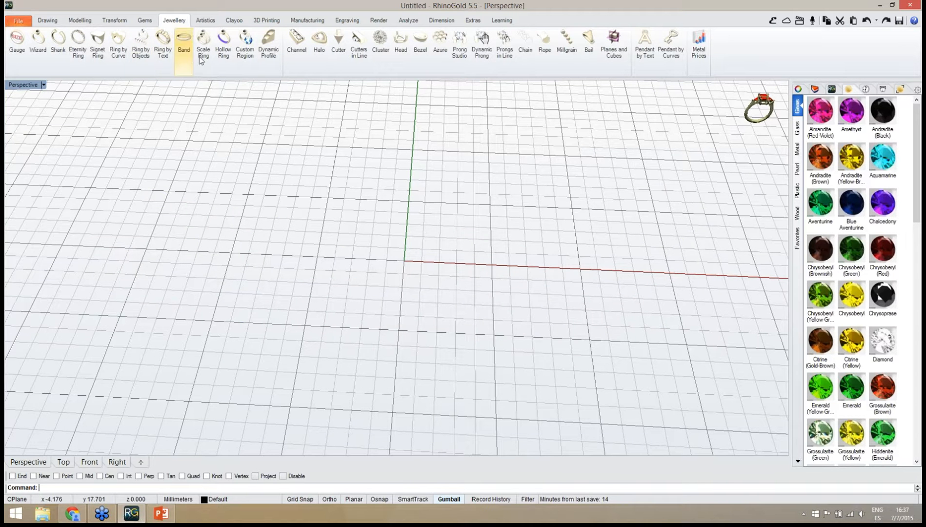
Start an Eternity Ring with its default settings and inspect its gems and prongs from several angles.
click(82, 47)
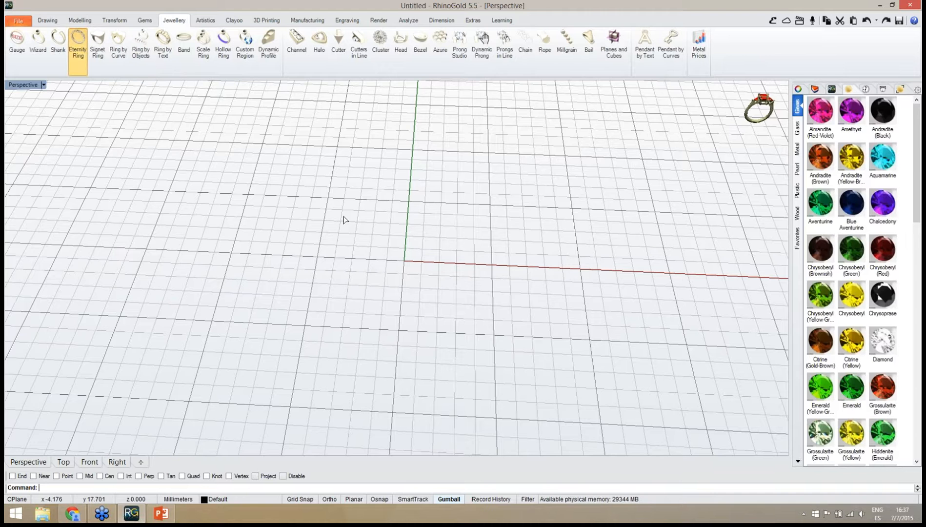
right_drag(393, 257, 428, 303)
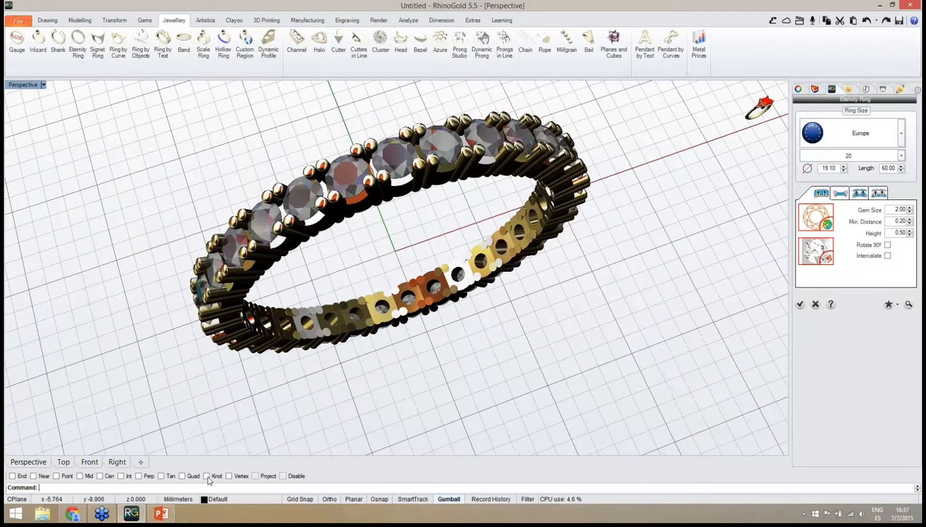
mouse_move(168, 515)
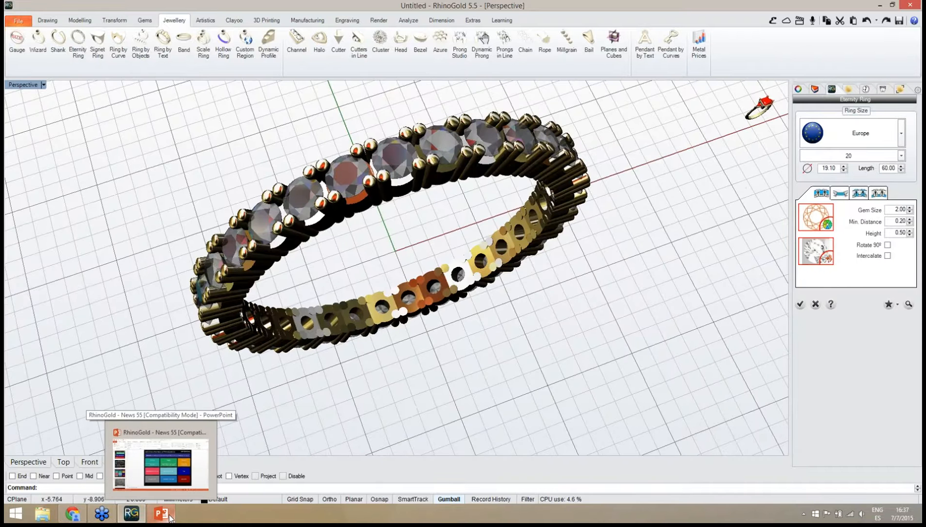
right_drag(389, 407, 362, 407)
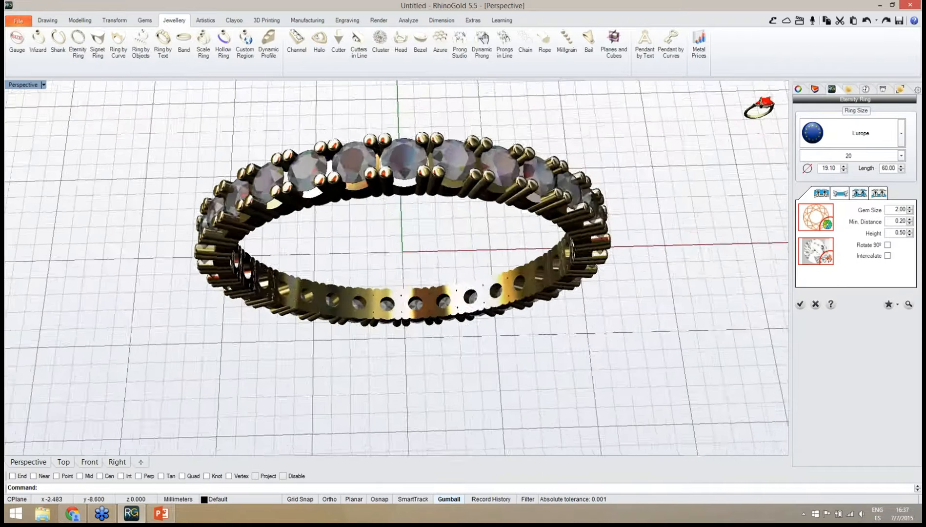
scroll(372, 286, up, 4)
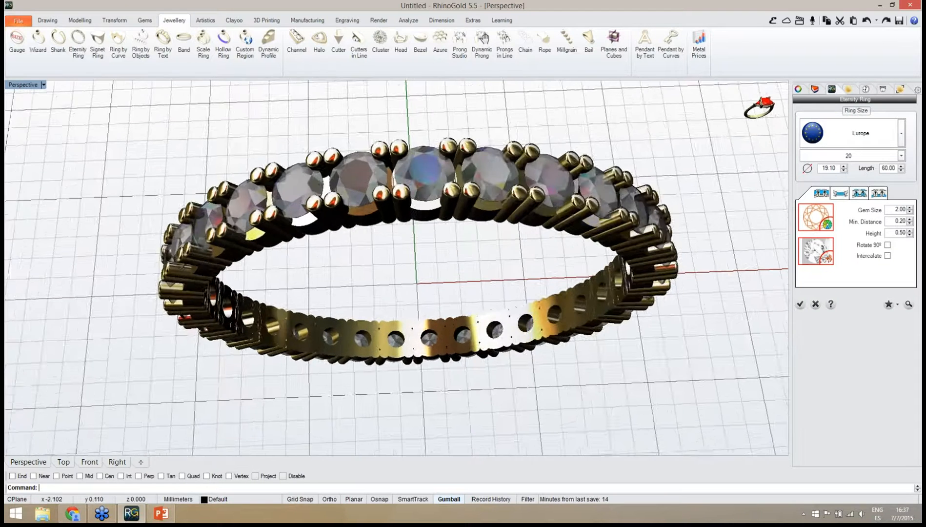
right_drag(372, 284, 392, 278)
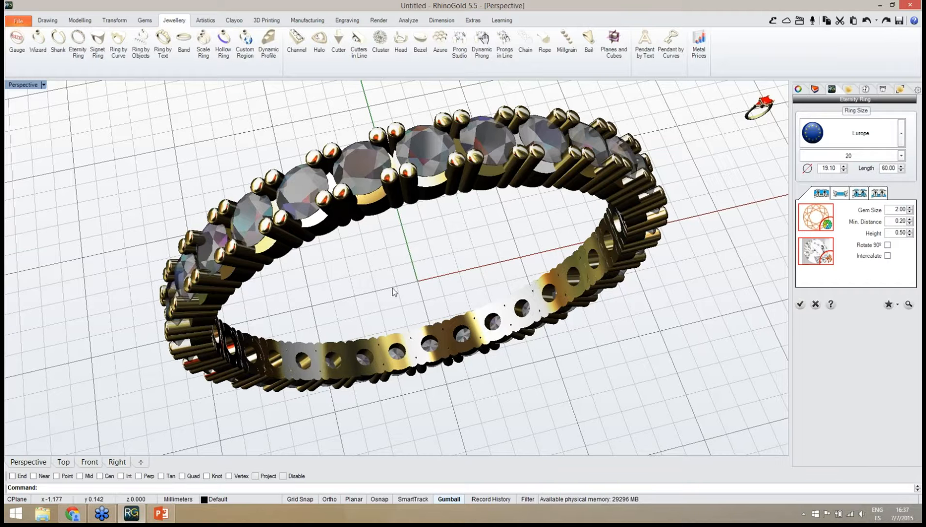
right_drag(412, 314, 368, 311)
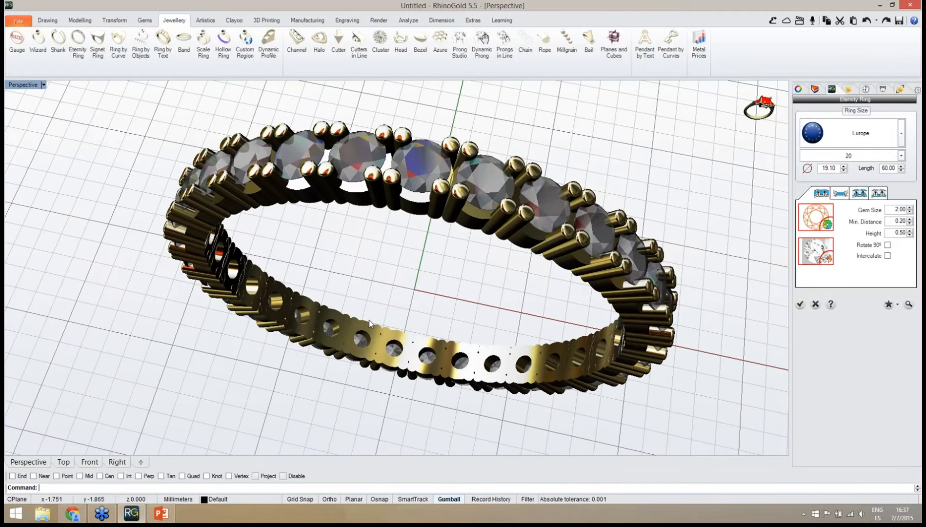
right_drag(369, 322, 396, 331)
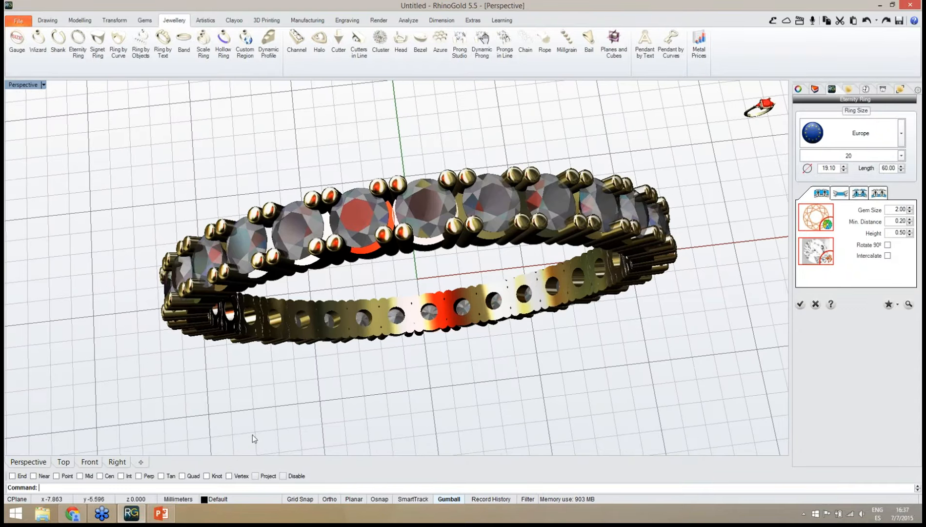
Switch to PowerPoint and start the slide show from the RhinoGold 5.5 news slide.
click(162, 513)
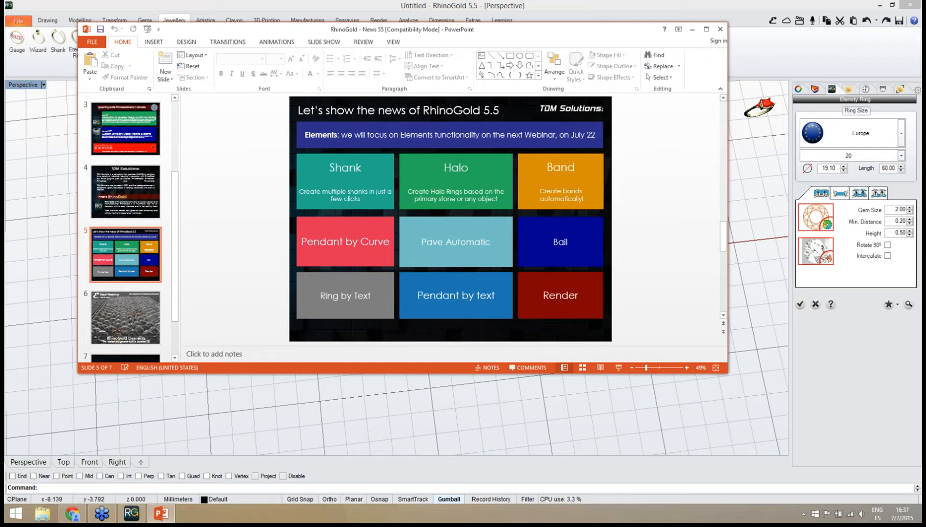
click(617, 370)
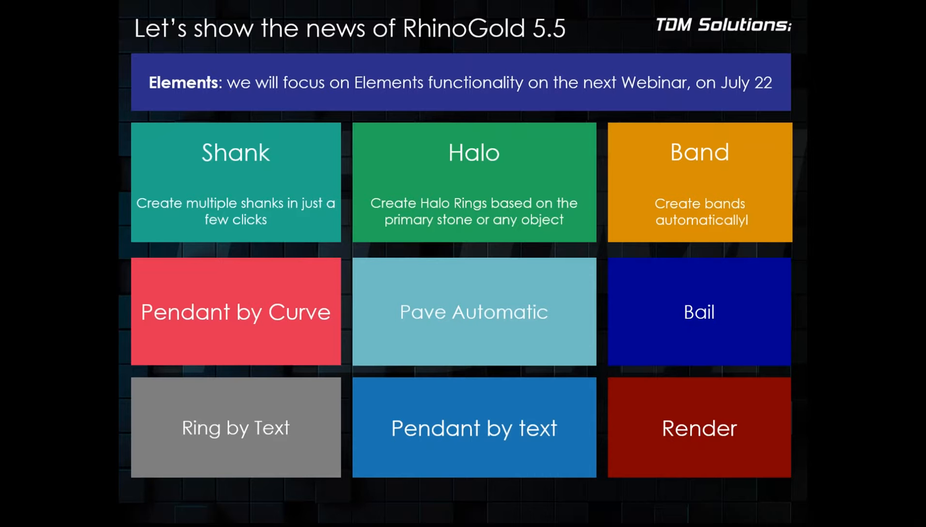